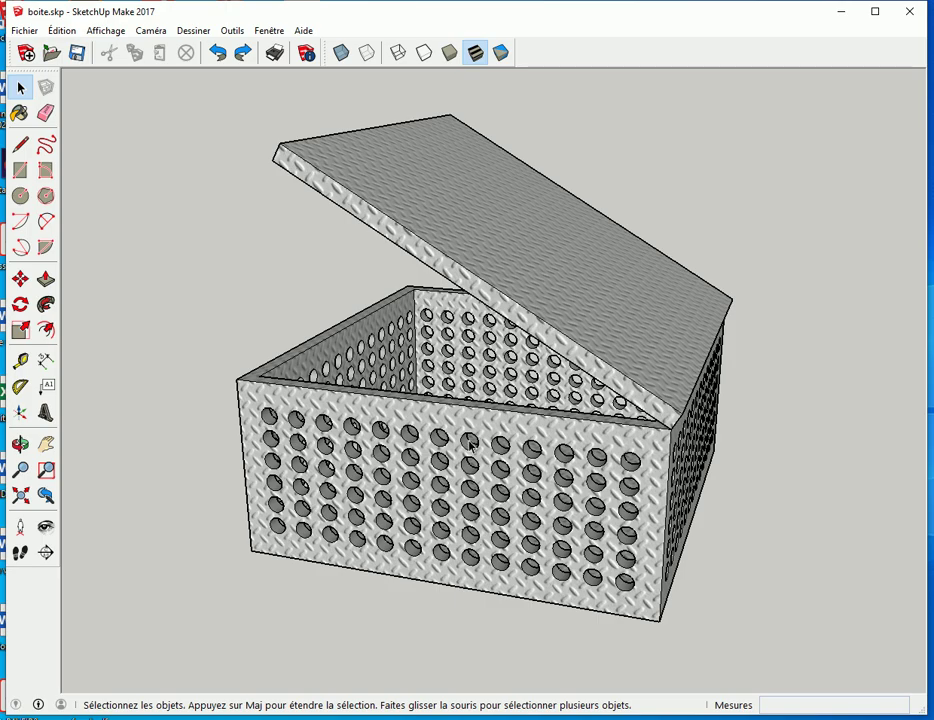
- Window-select the whole perforated box with its lid and delete it
{"action": "mouse_move", "coordinate": [538, 298]}
{"action": "middle_mouse_down"}
{"action": "mouse_move", "coordinate": [567, 306]}
{"action": "mouse_move", "coordinate": [258, 459]}
{"action": "mouse_move", "coordinate": [549, 395]}
{"action": "mouse_move", "coordinate": [596, 351]}
{"action": "middle_mouse_up"}
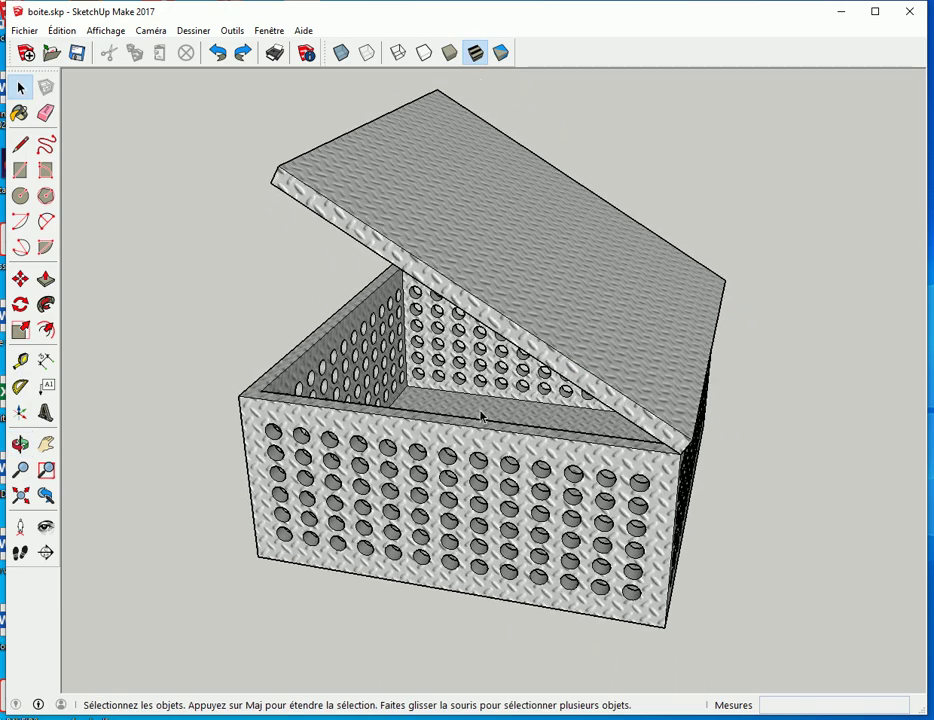
{"action": "scroll", "coordinate": [341, 481], "scroll_direction": "up", "scroll_amount": 2}
{"action": "scroll", "coordinate": [325, 460], "scroll_direction": "up", "scroll_amount": 2}
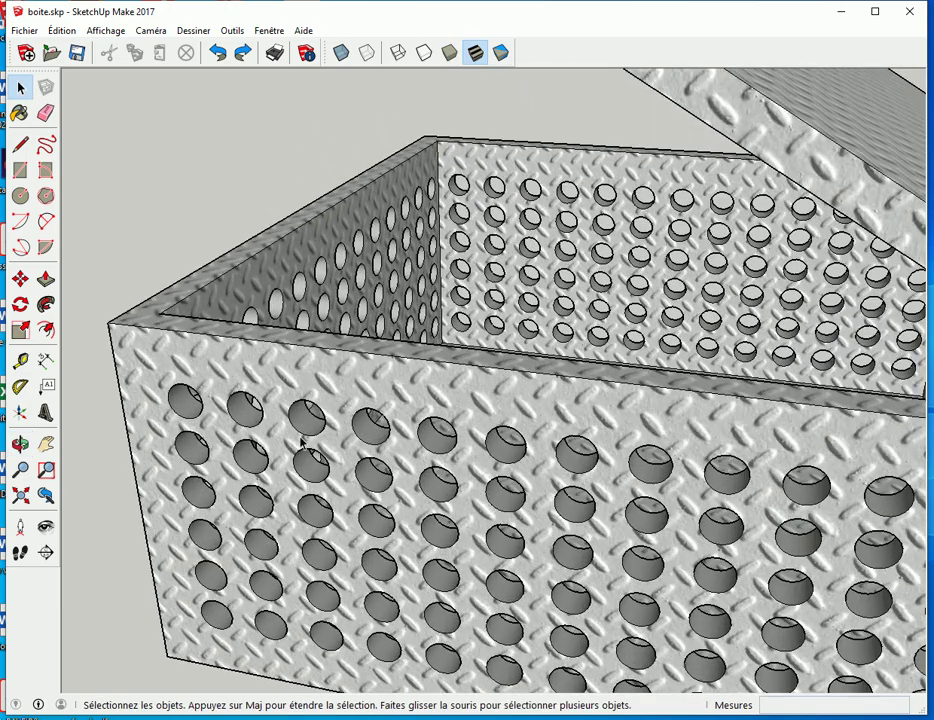
{"action": "scroll", "coordinate": [310, 440], "scroll_direction": "down", "scroll_amount": 2}
{"action": "scroll", "coordinate": [324, 456], "scroll_direction": "down", "scroll_amount": 2}
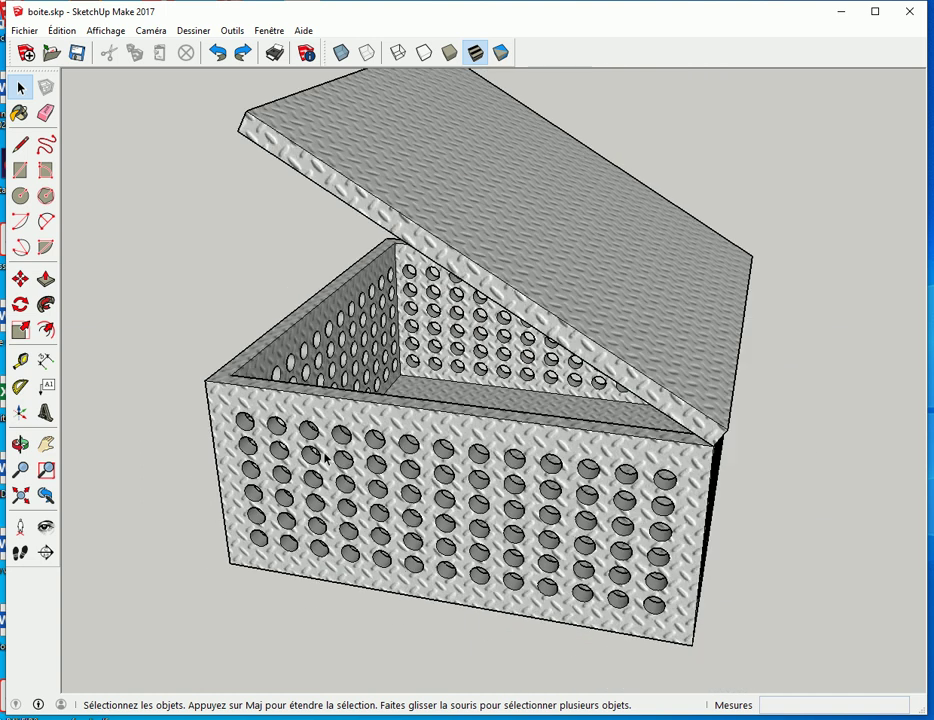
{"action": "scroll", "coordinate": [326, 458], "scroll_direction": "down", "scroll_amount": 1}
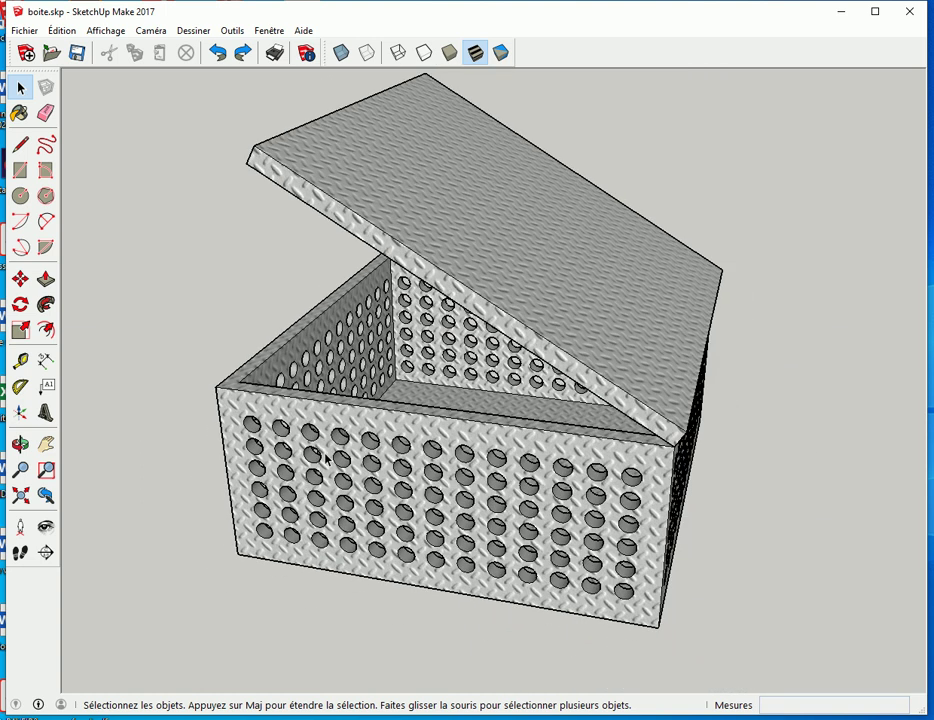
{"action": "scroll", "coordinate": [219, 162], "scroll_direction": "down", "scroll_amount": 1}
{"action": "left_click_drag", "start_coordinate": [147, 104], "coordinate": [746, 649]}
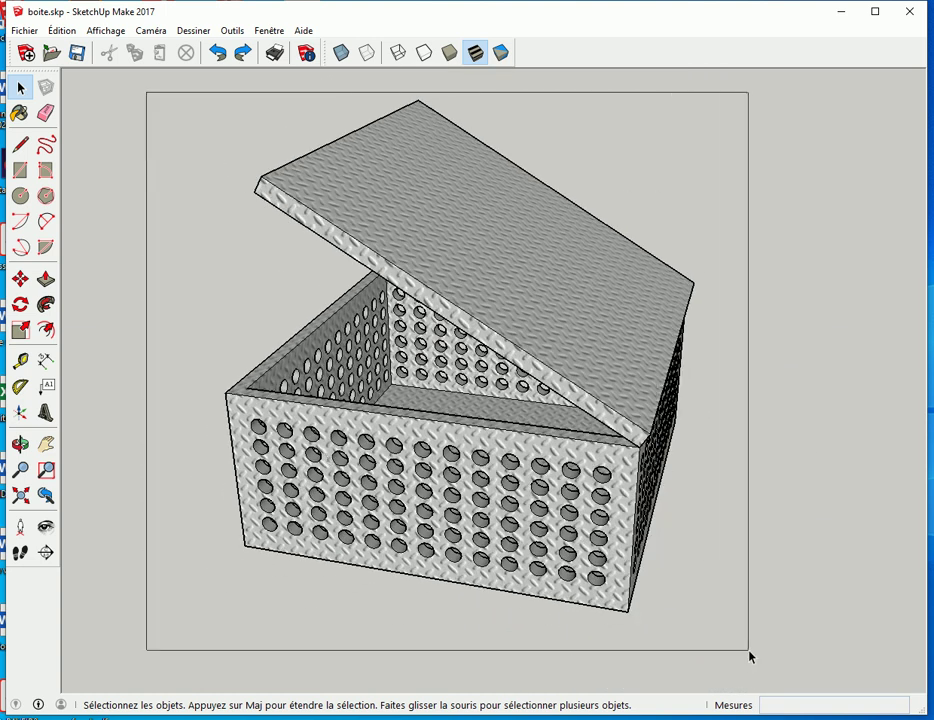
{"action": "key", "text": "Delete"}
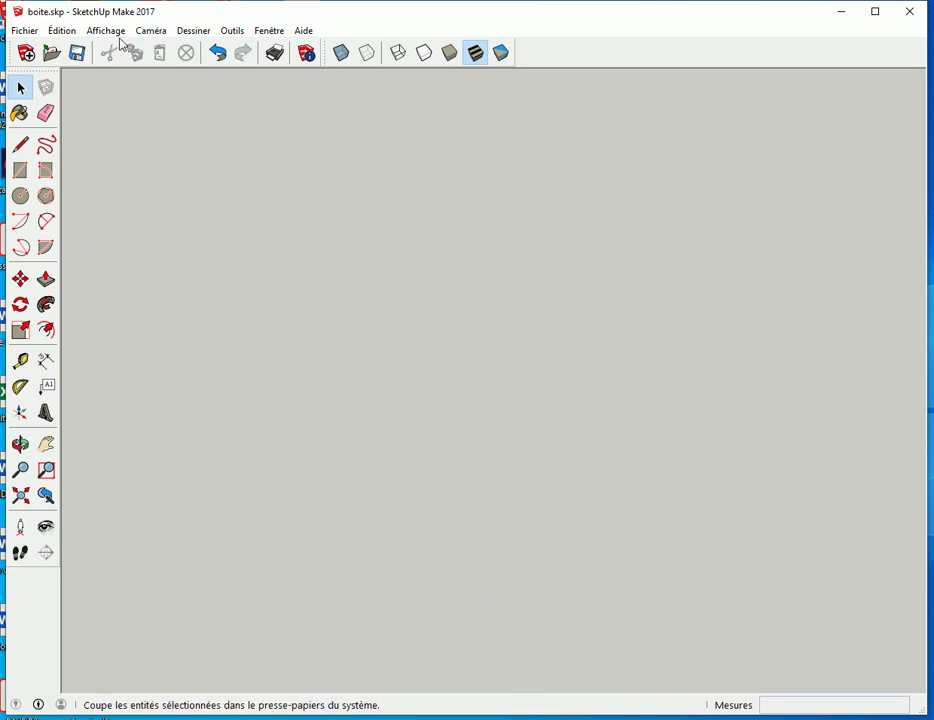
- Turn on the axes display and orbit the view around them
{"action": "left_click", "coordinate": [105, 30]}
{"action": "left_click", "coordinate": [128, 136]}
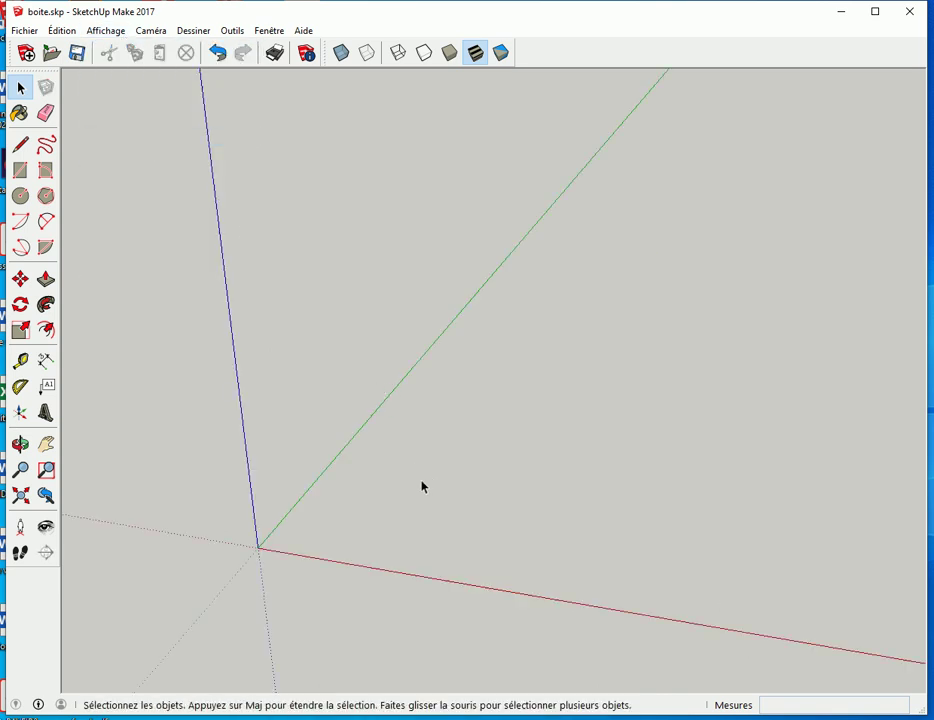
{"action": "key", "text": "o"}
{"action": "mouse_move", "coordinate": [427, 477]}
{"action": "left_mouse_down"}
{"action": "mouse_move", "coordinate": [447, 362]}
{"action": "mouse_move", "coordinate": [486, 350]}
{"action": "left_mouse_up"}
{"action": "key", "text": "space"}
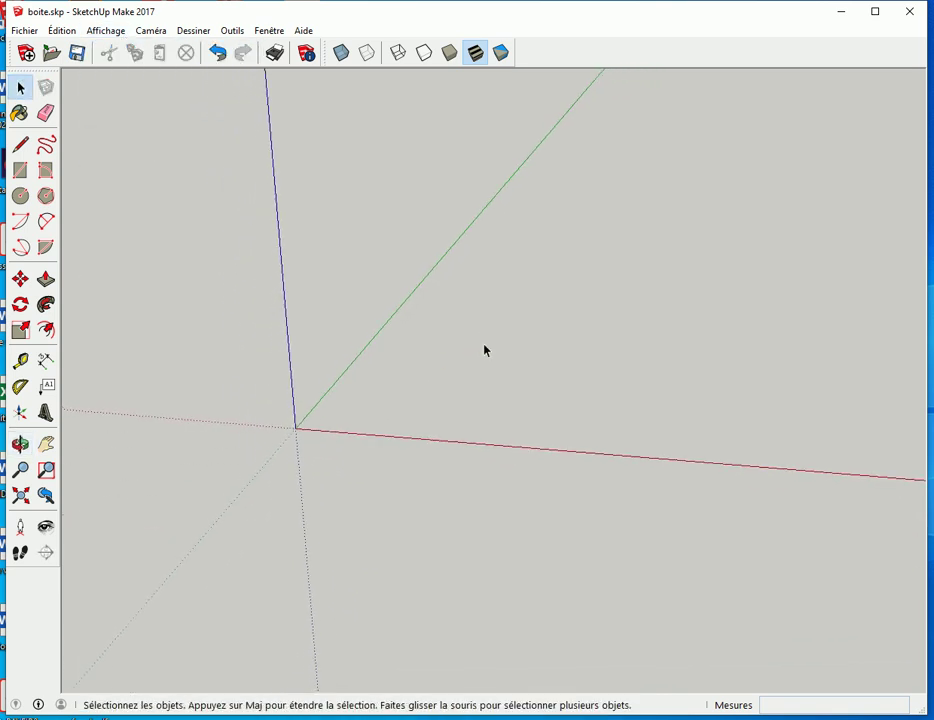
- Draw an upright rectangle from the origin on the red-blue plane, about 4589 by 2093 mm
{"action": "key", "text": "r"}
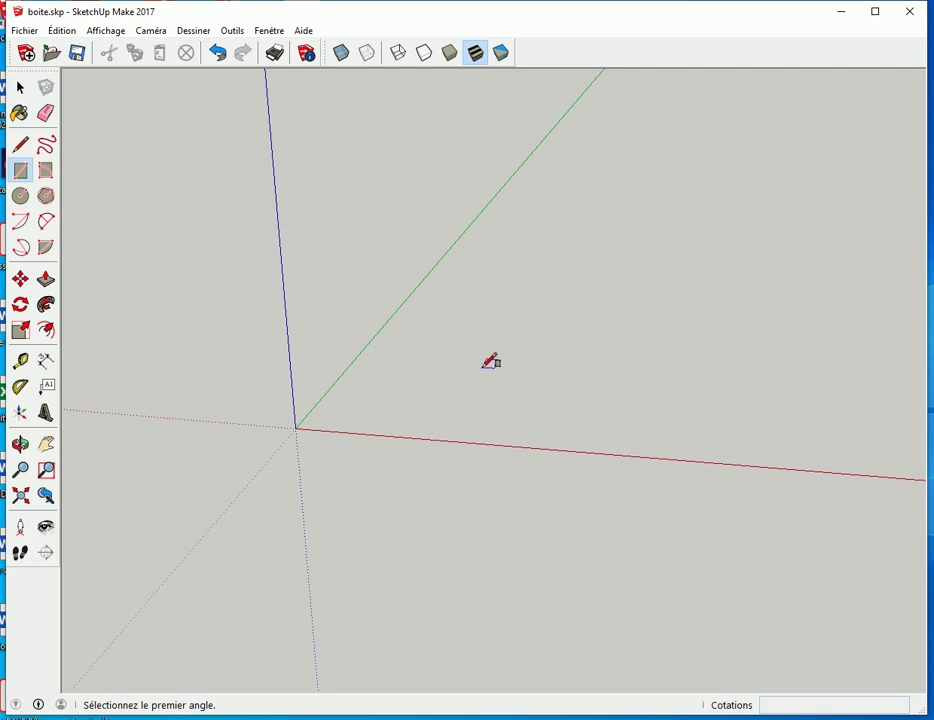
{"action": "left_click", "coordinate": [295, 428]}
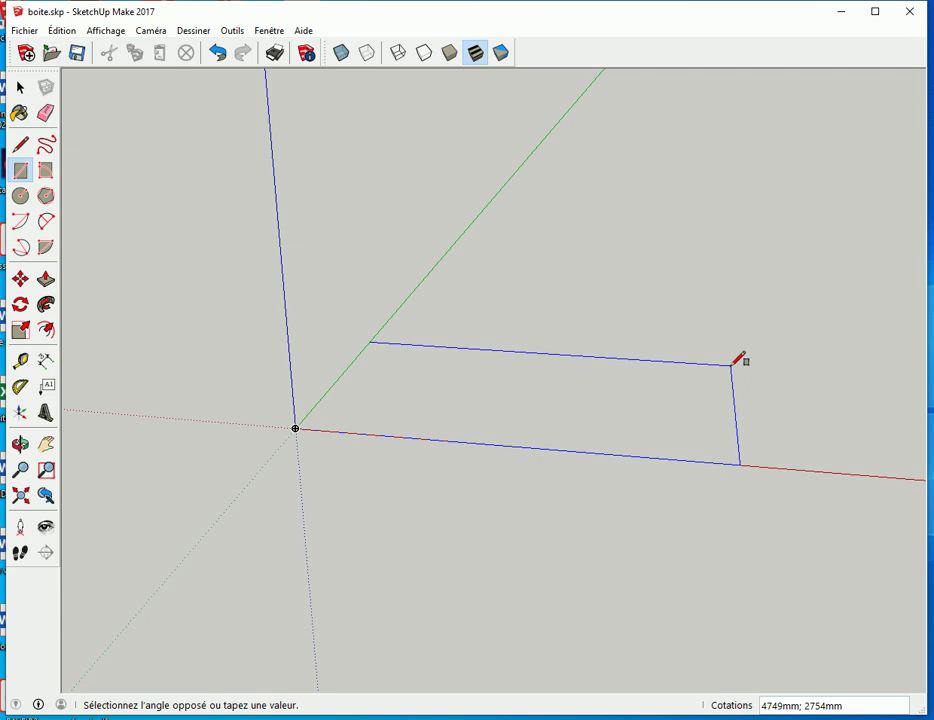
{"action": "key", "text": "Left"}
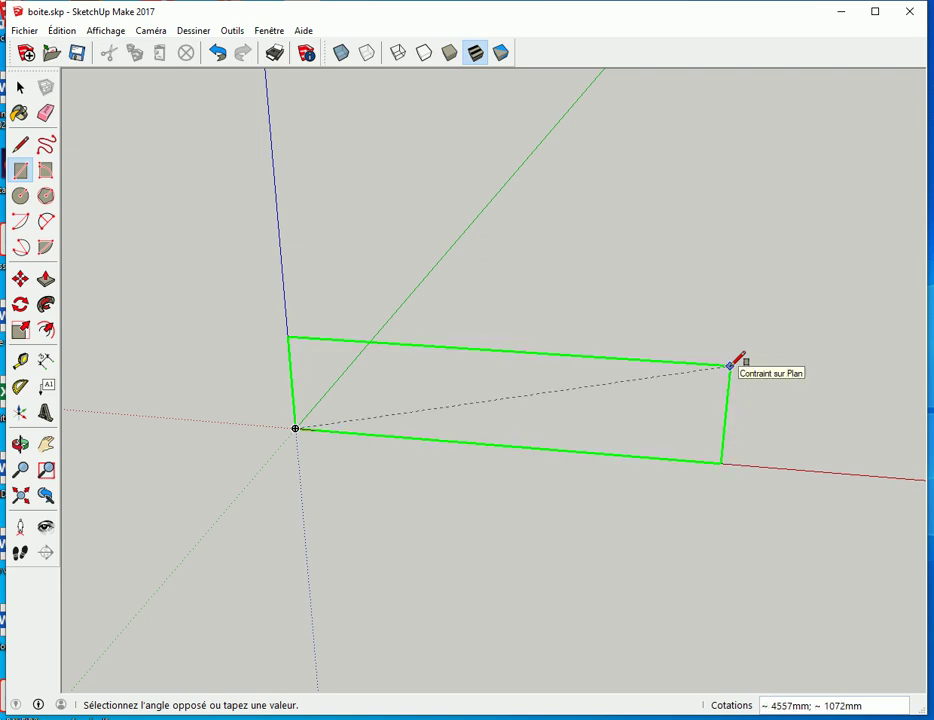
{"action": "key", "text": "Right"}
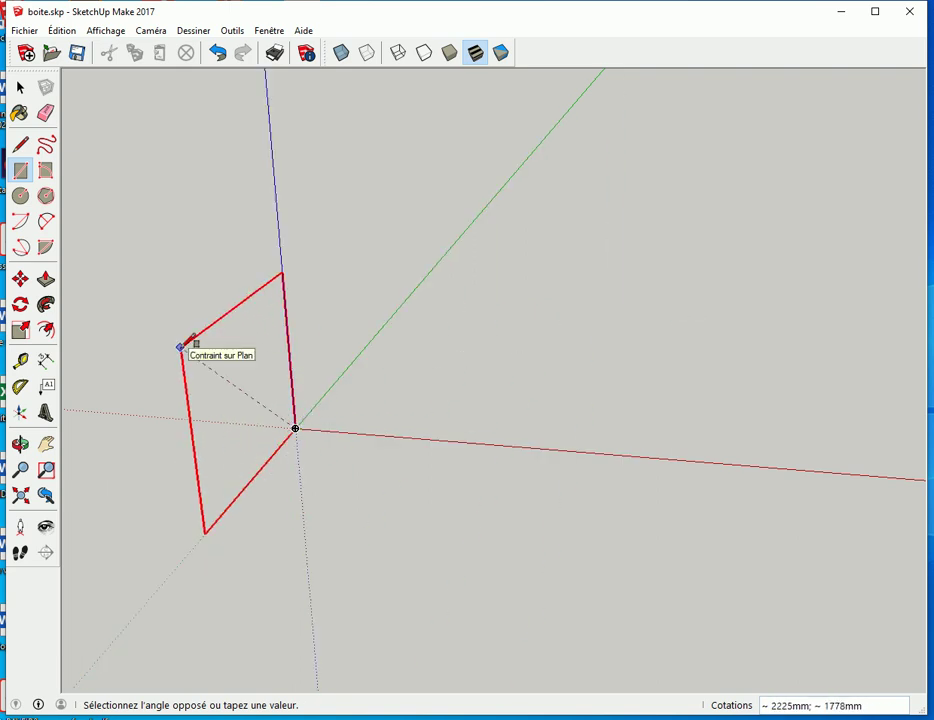
{"action": "key", "text": "Left"}
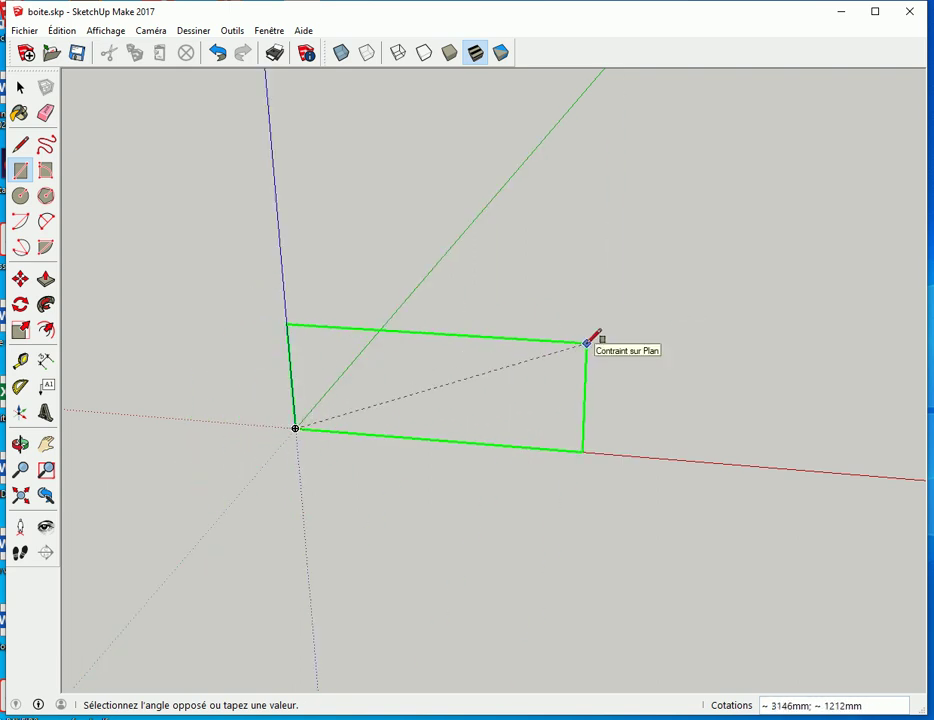
{"action": "key", "text": "Up"}
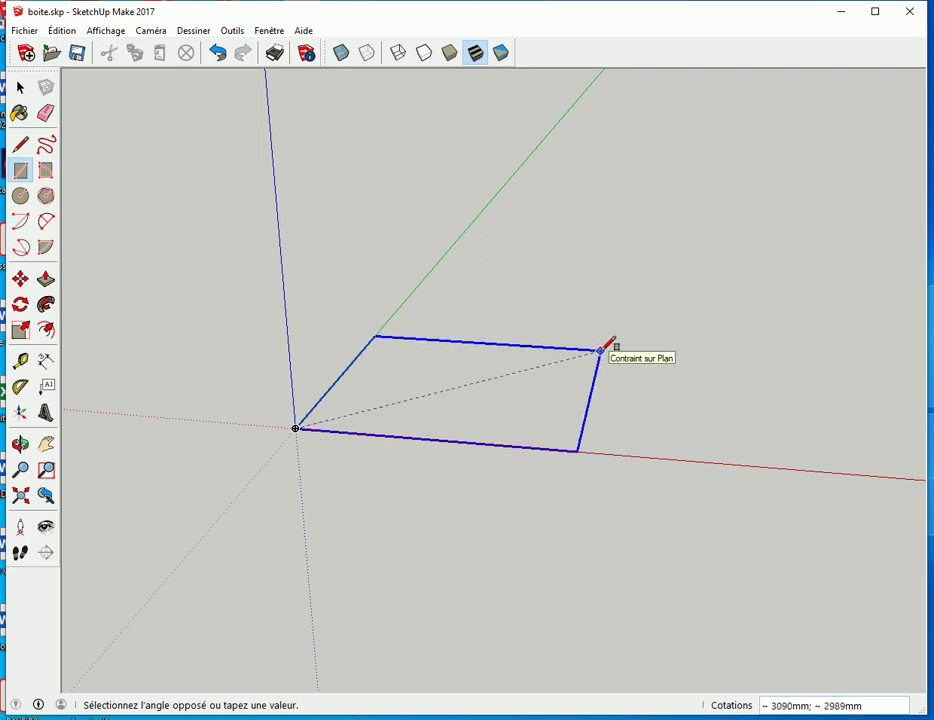
{"action": "key", "text": "Left"}
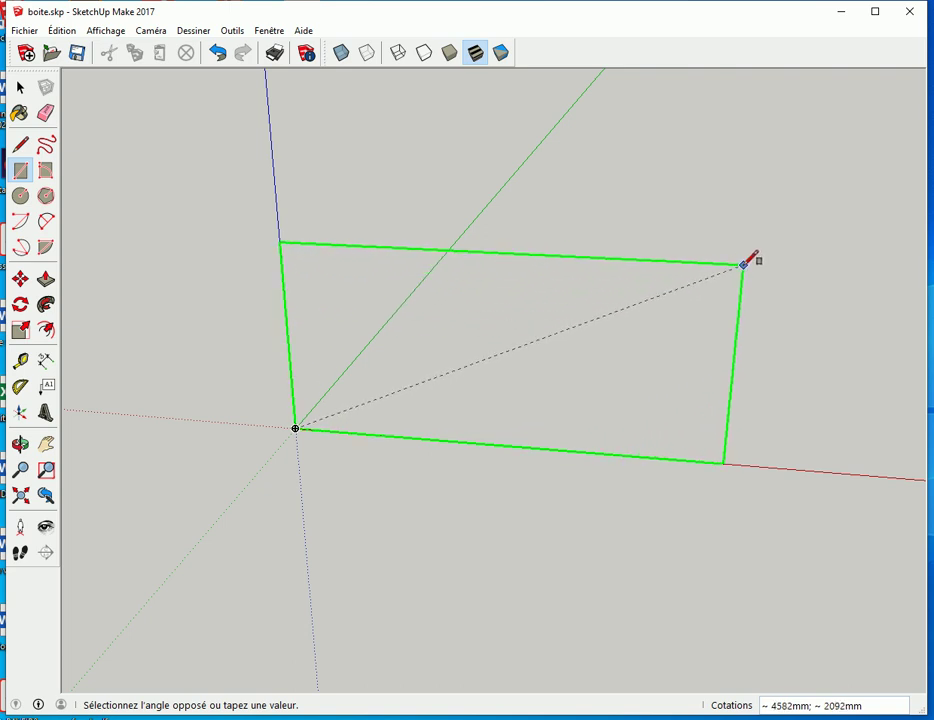
{"action": "left_click", "coordinate": [744, 265]}
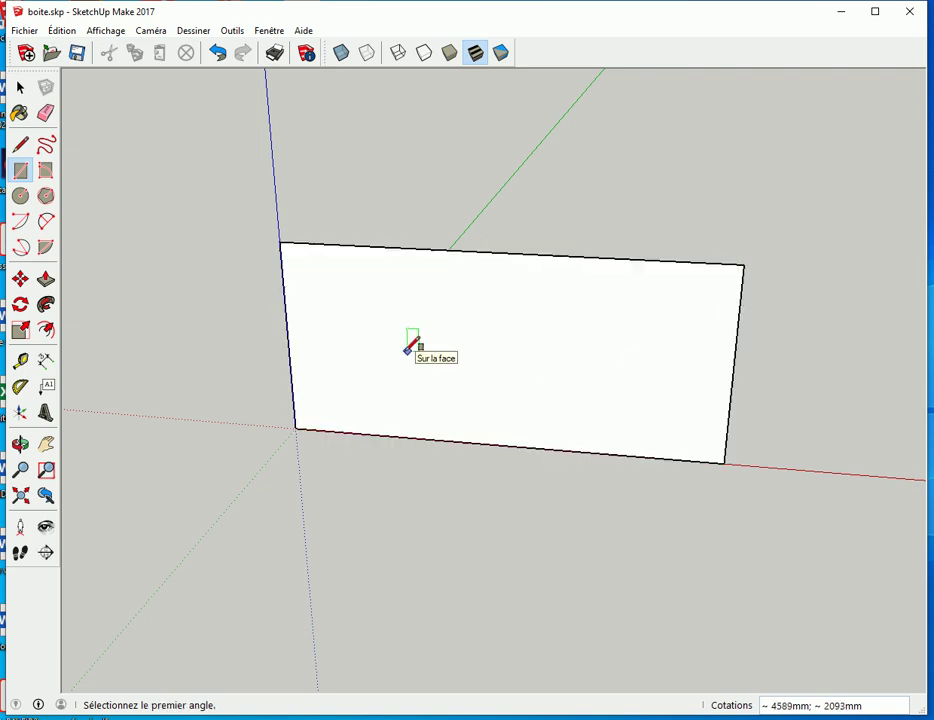
{"action": "middle_click_drag", "start_coordinate": [410, 348], "coordinate": [462, 327]}
- Draw a small circle near the upright face's upper-left corner and select it
{"action": "scroll", "coordinate": [438, 312], "scroll_direction": "up", "scroll_amount": 1}
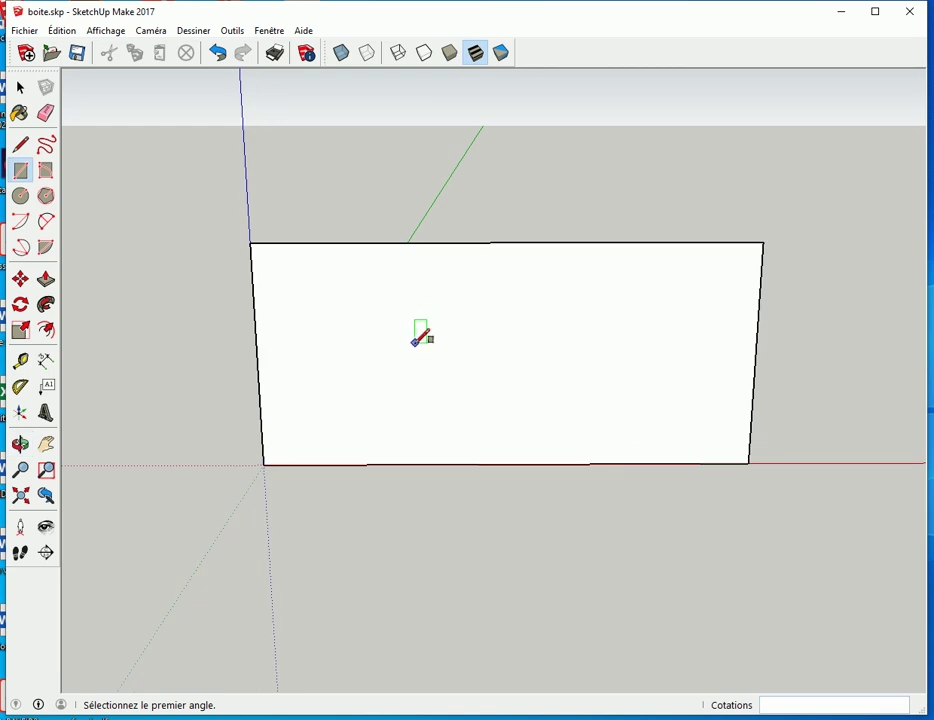
{"action": "key", "text": "c"}
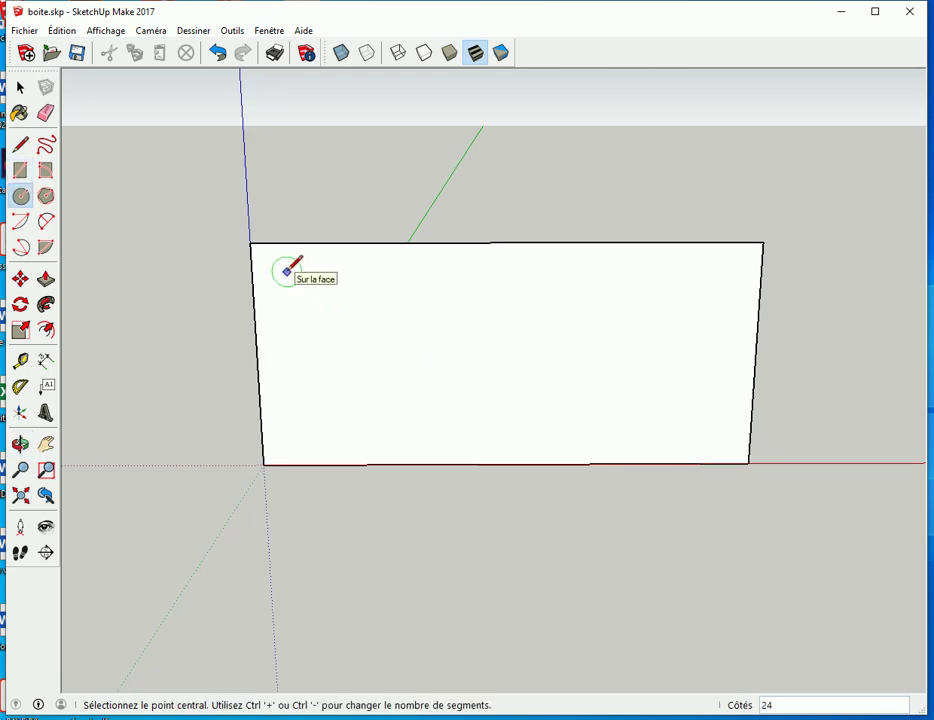
{"action": "left_click", "coordinate": [287, 270]}
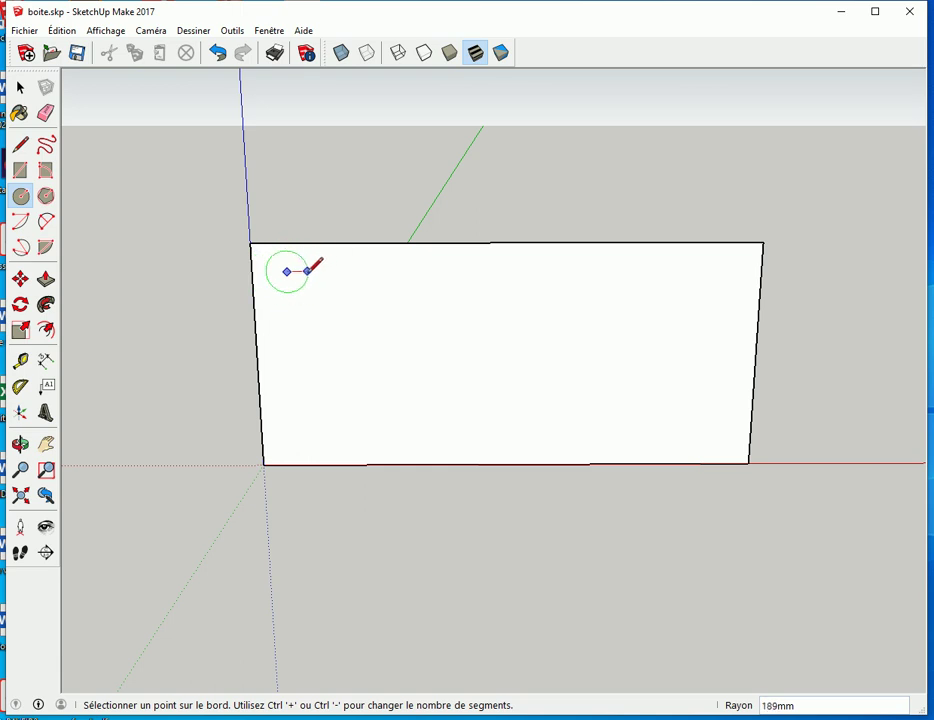
{"action": "left_click", "coordinate": [299, 271]}
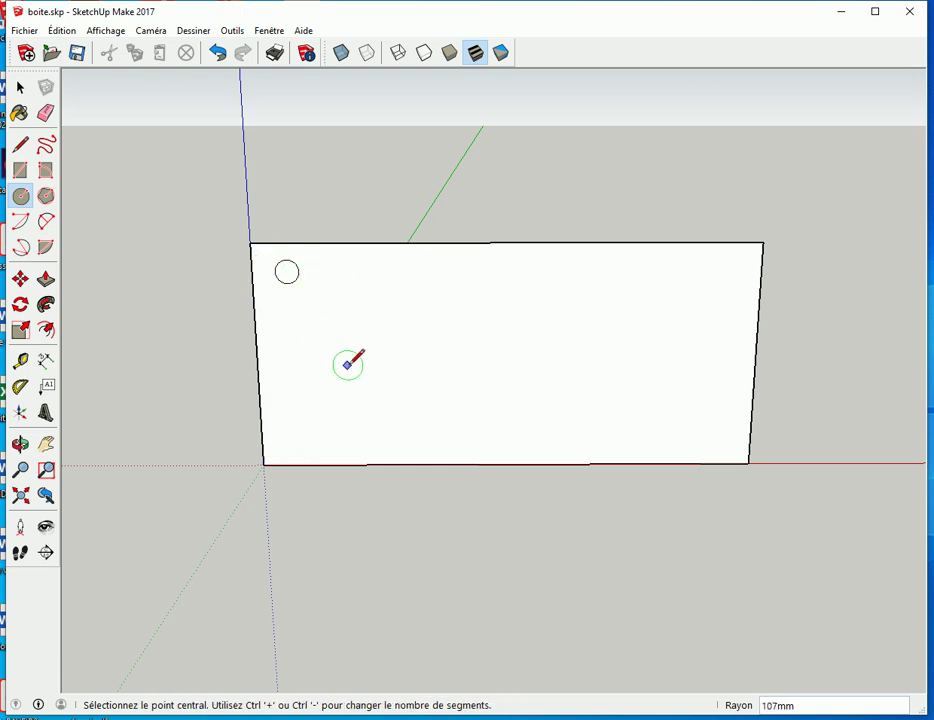
{"action": "key", "text": "space"}
{"action": "left_click", "coordinate": [291, 271]}
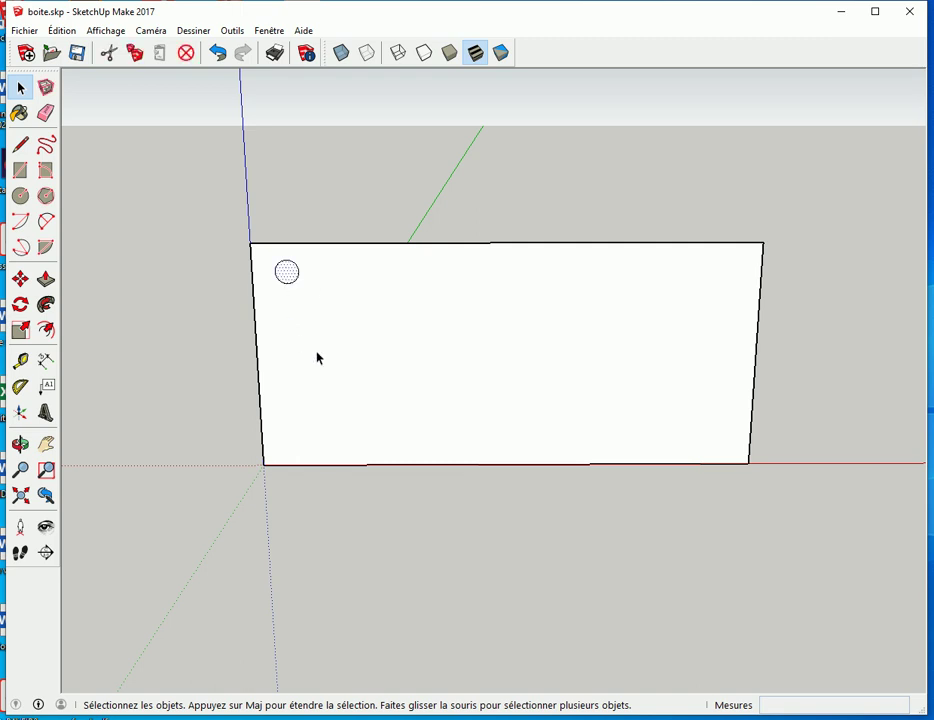
{"action": "key", "text": "m"}
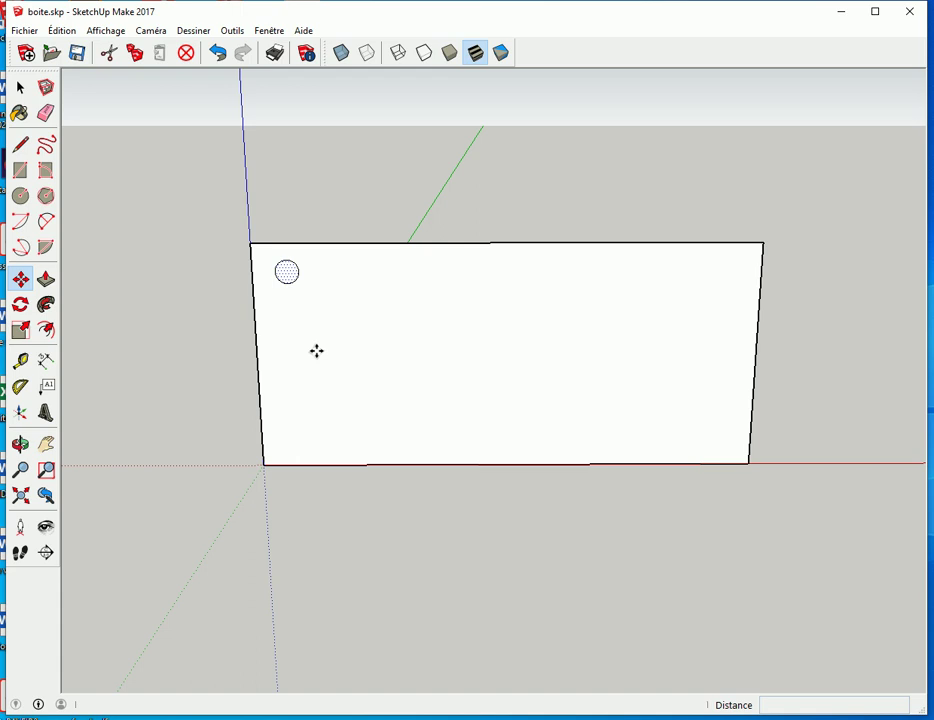
- Copy the circle along the red axis to the face's right end, dividing the gap into a 13-circle row
{"action": "left_click", "coordinate": [287, 272]}
{"action": "left_click", "coordinate": [287, 272]}
{"action": "key", "text": "ctrl"}
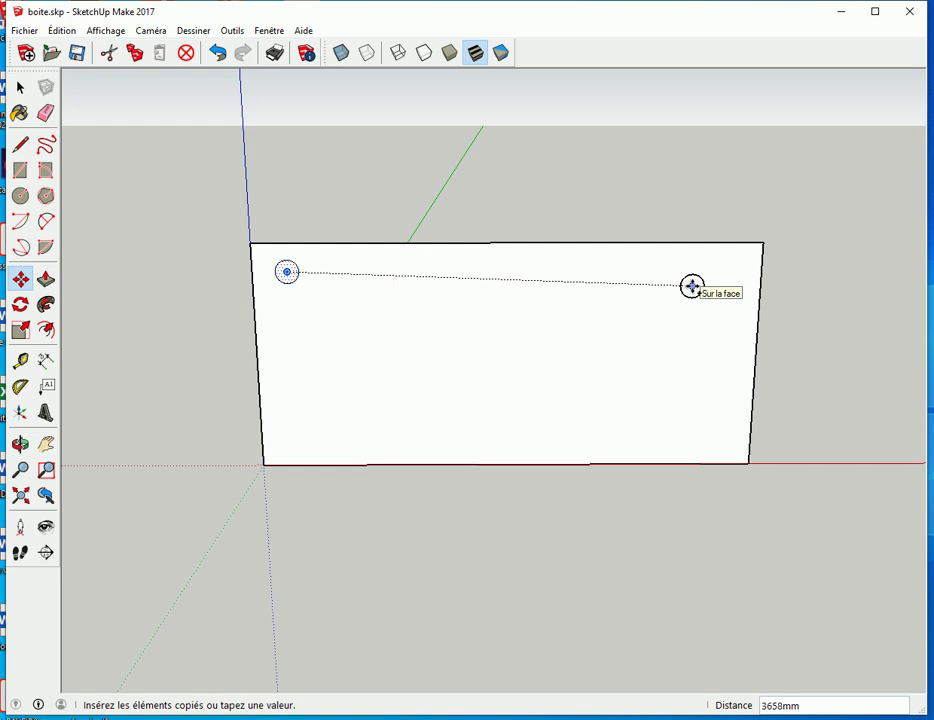
{"action": "key", "text": "Right"}
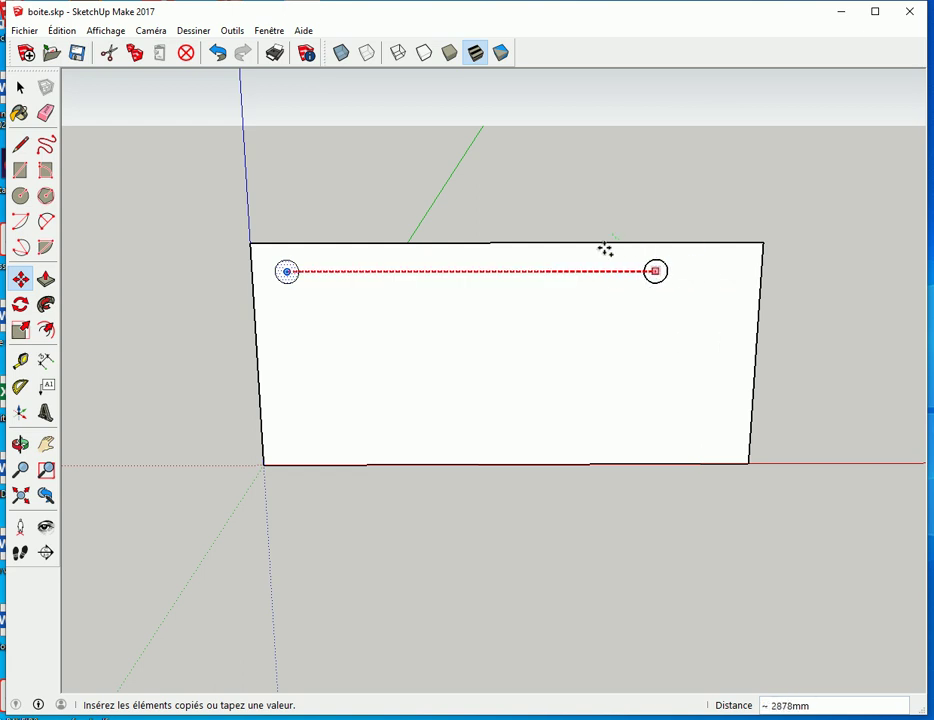
{"action": "left_click", "coordinate": [741, 271]}
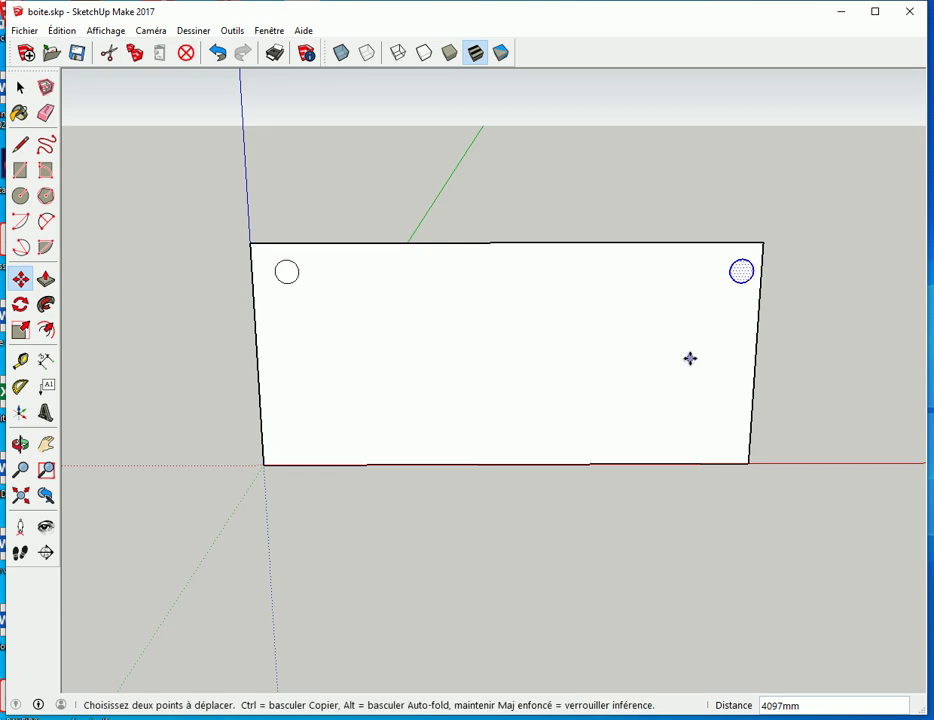
{"action": "type", "text": "/12"}
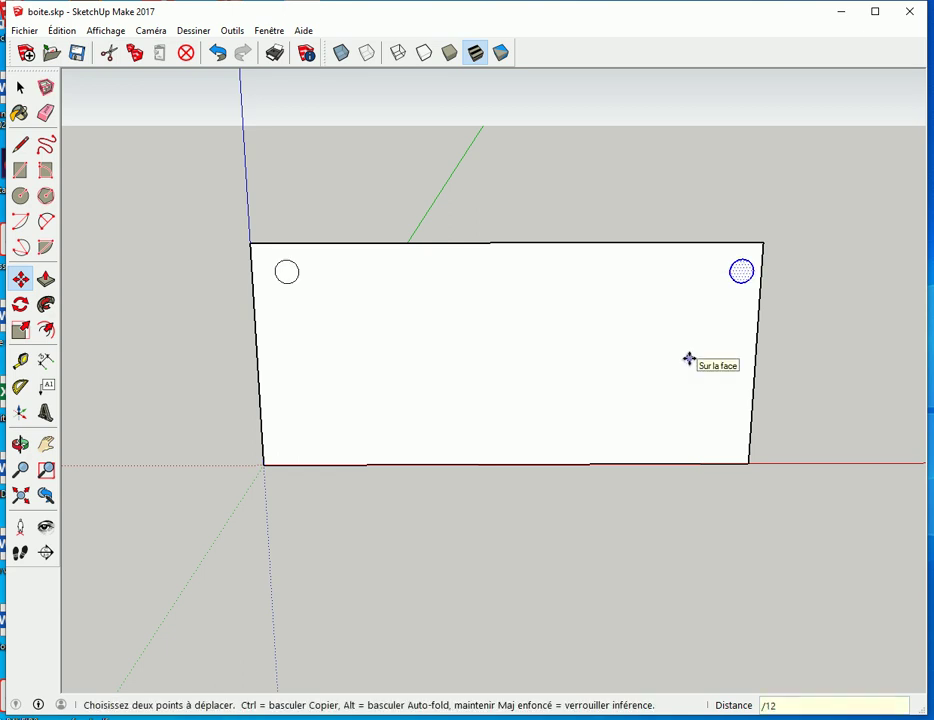
{"action": "key", "text": "Return"}
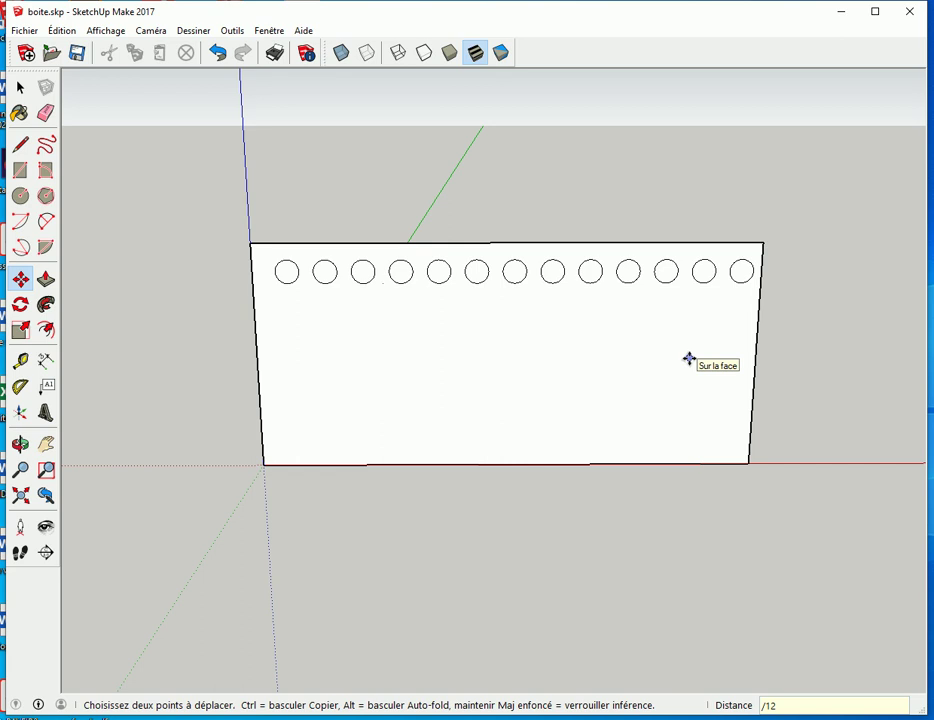
{"action": "key", "text": "space"}
- Copy the circle row to the panel's bottom and add two evenly spaced rows between
{"action": "left_click_drag", "start_coordinate": [265, 244], "coordinate": [787, 304]}
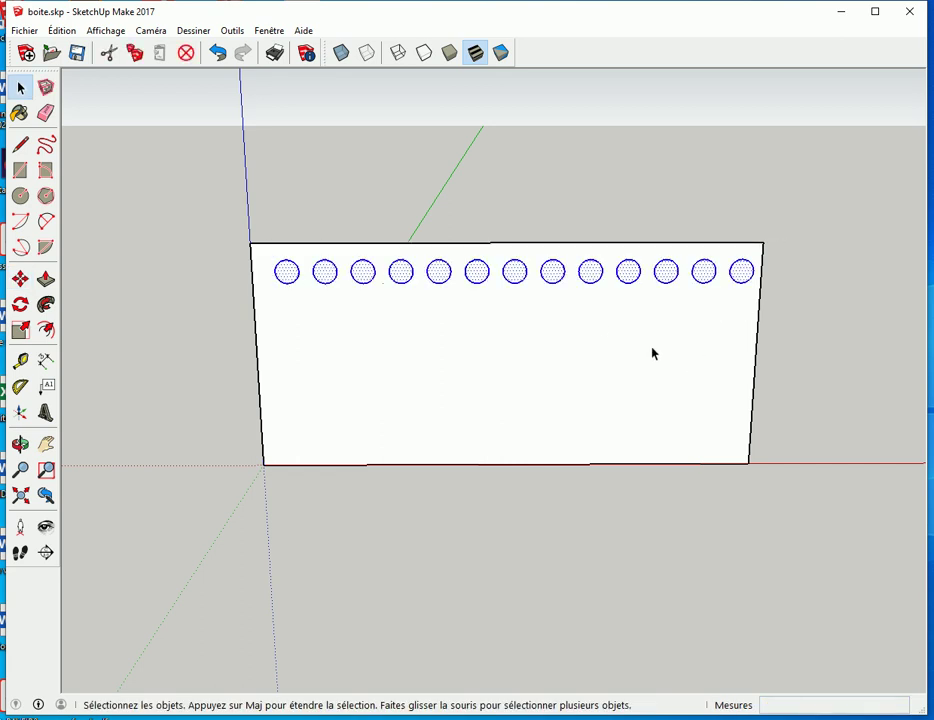
{"action": "key", "text": "m"}
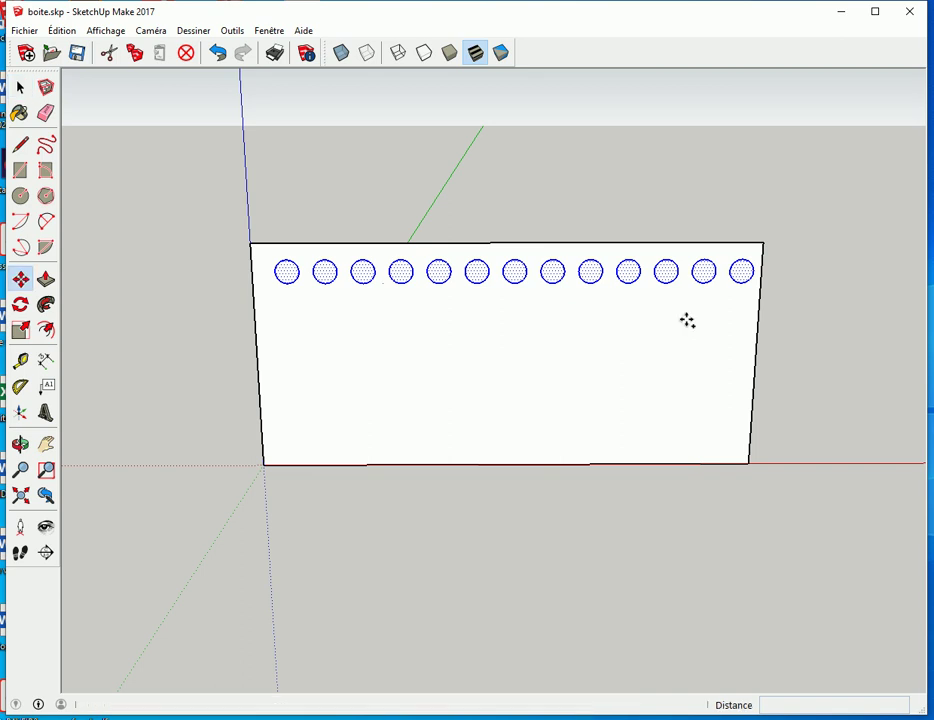
{"action": "key", "text": "ctrl"}
{"action": "left_click", "coordinate": [741, 283]}
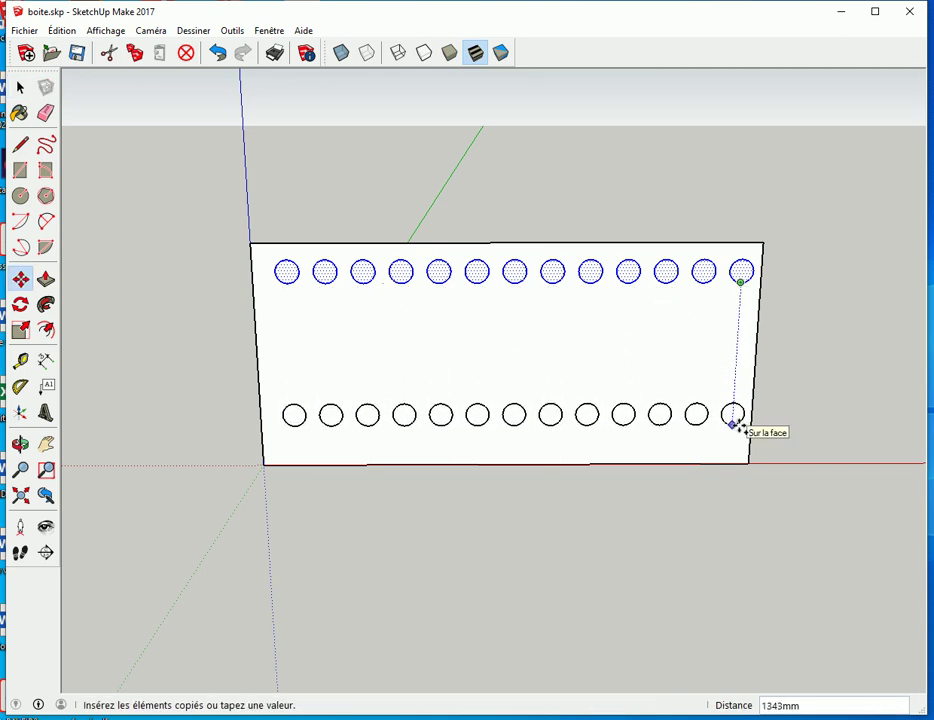
{"action": "left_click", "coordinate": [734, 424]}
{"action": "type", "text": "/3"}
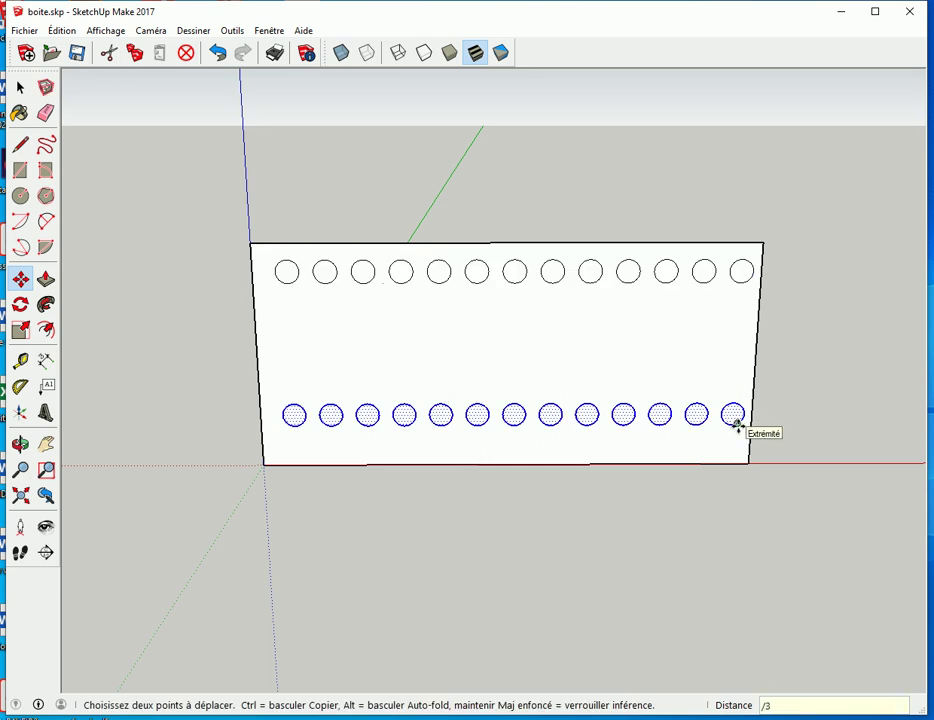
{"action": "key", "text": "Return"}
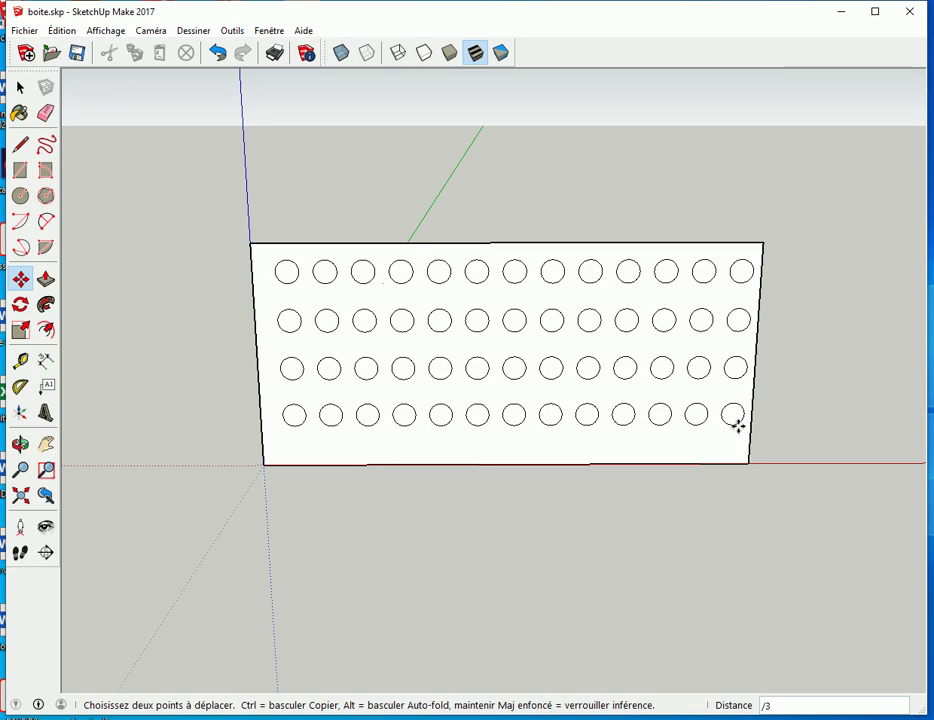
{"action": "key", "text": "space"}
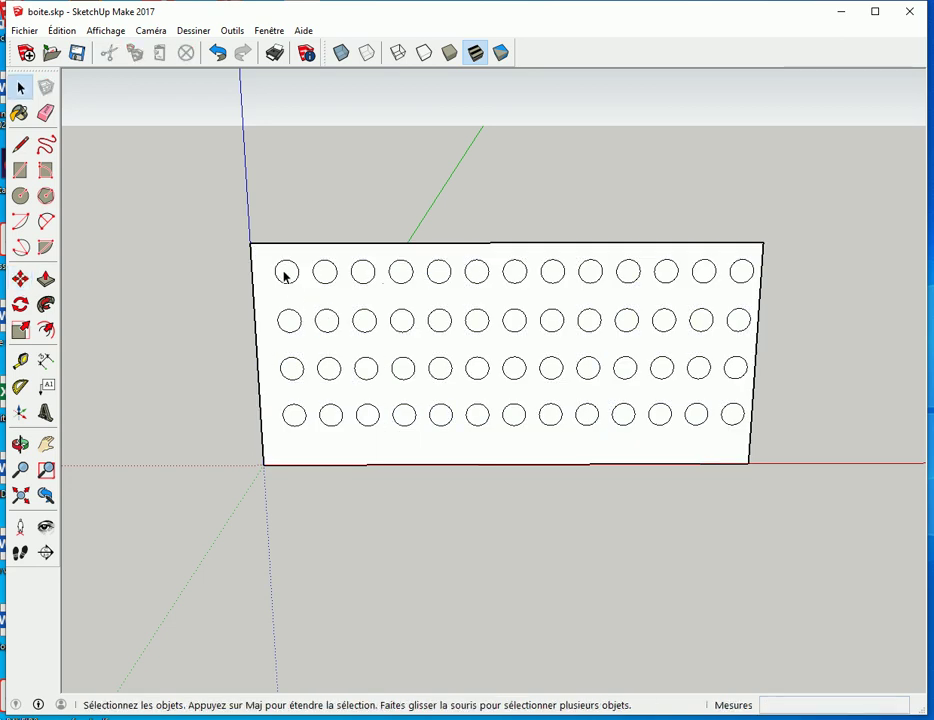
{"action": "left_click", "coordinate": [285, 277]}
{"action": "key", "text": "Delete"}
{"action": "left_click", "coordinate": [325, 272]}
{"action": "key", "text": "Delete"}
{"action": "key", "text": "ctrl+z"}
{"action": "key", "text": "ctrl+z"}
{"action": "left_click_drag", "start_coordinate": [264, 253], "coordinate": [769, 444]}
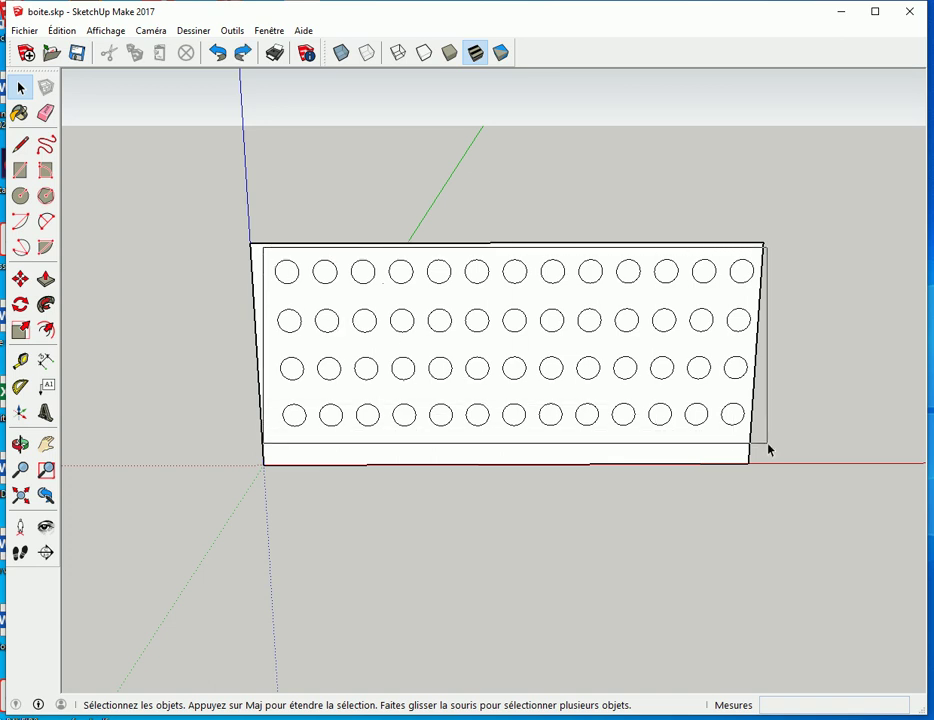
{"action": "key", "text": "Delete"}
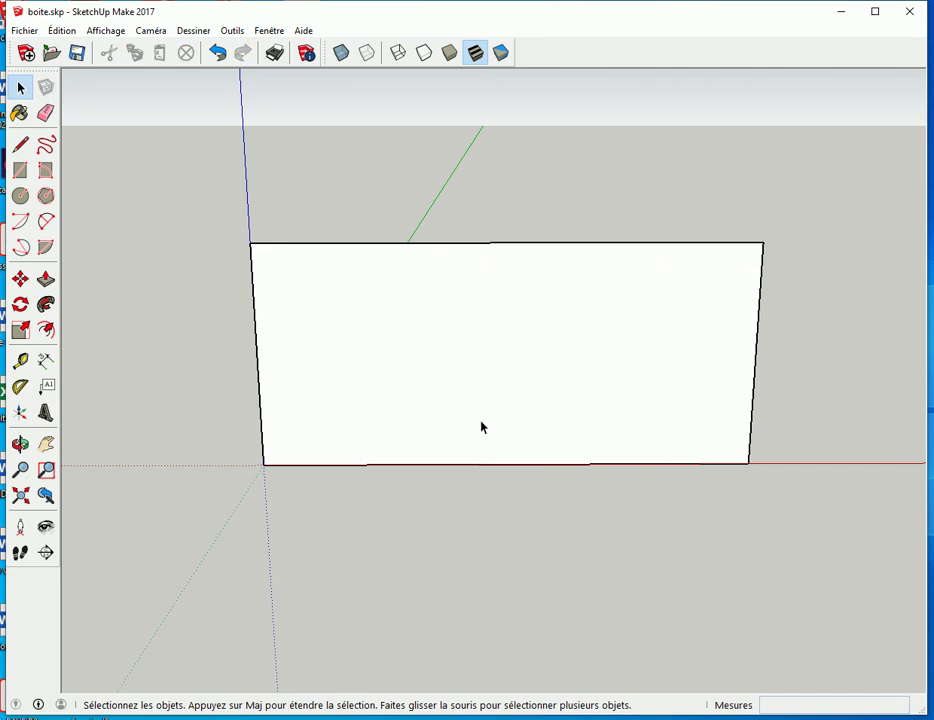
{"action": "key", "text": "ctrl+z"}
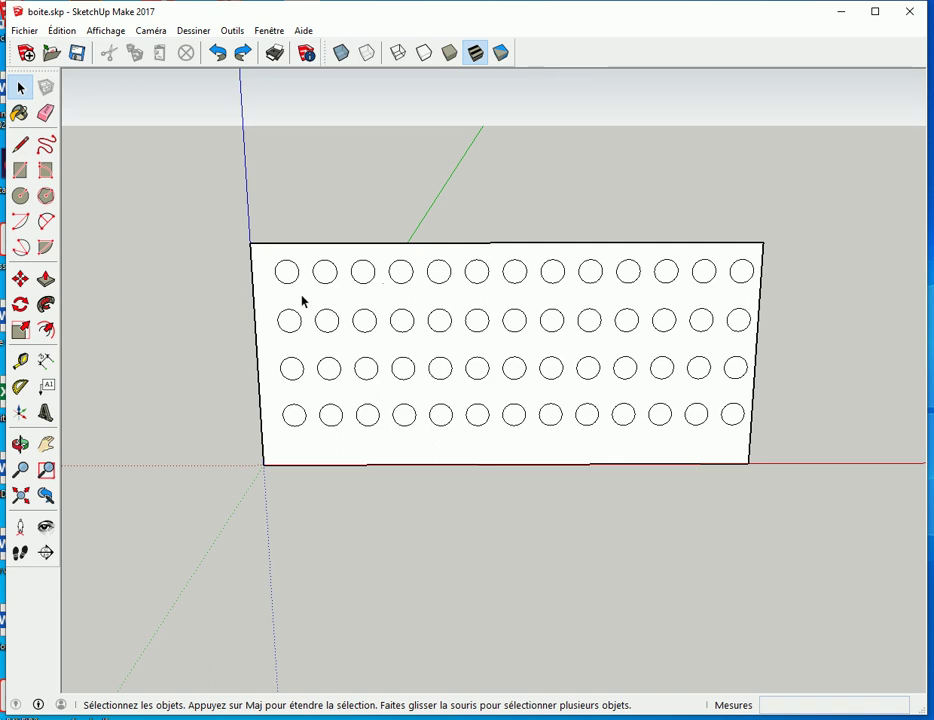
{"action": "double_click", "coordinate": [306, 300]}
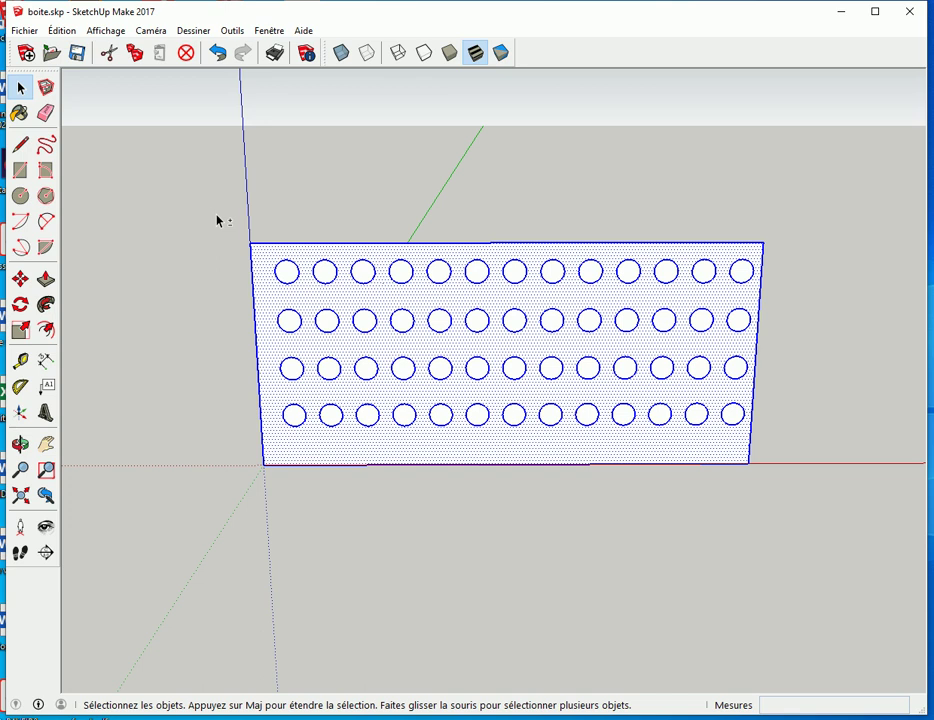
- Select only the 52 circle faces on the panel and delete them to leave holes
{"action": "left_click_drag", "start_coordinate": [216, 211], "coordinate": [800, 500]}
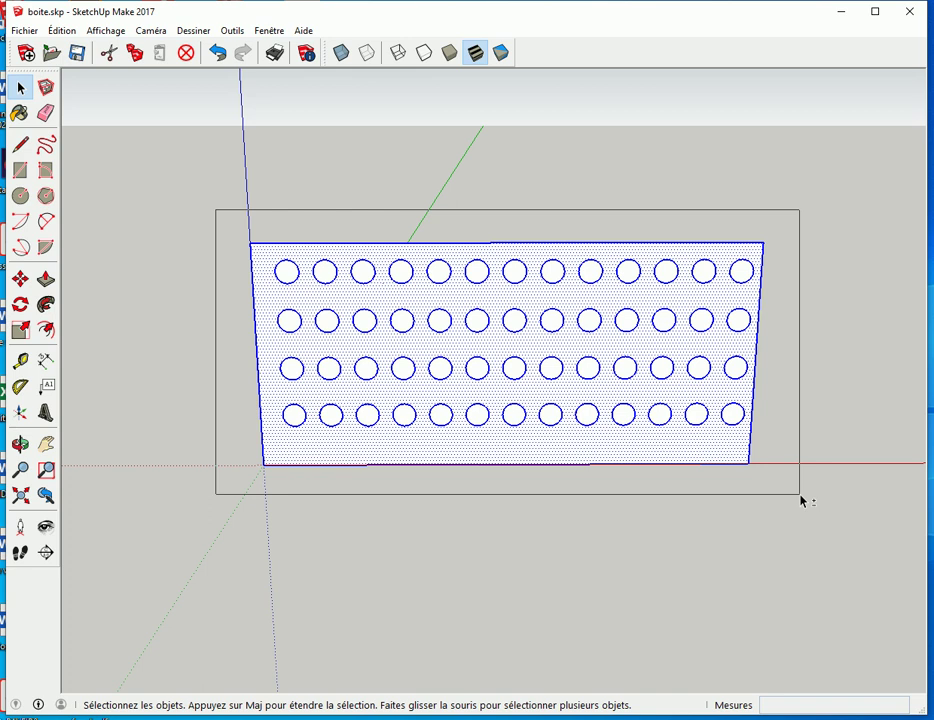
{"action": "left_click_drag", "start_coordinate": [800, 500], "coordinate": [803, 501]}
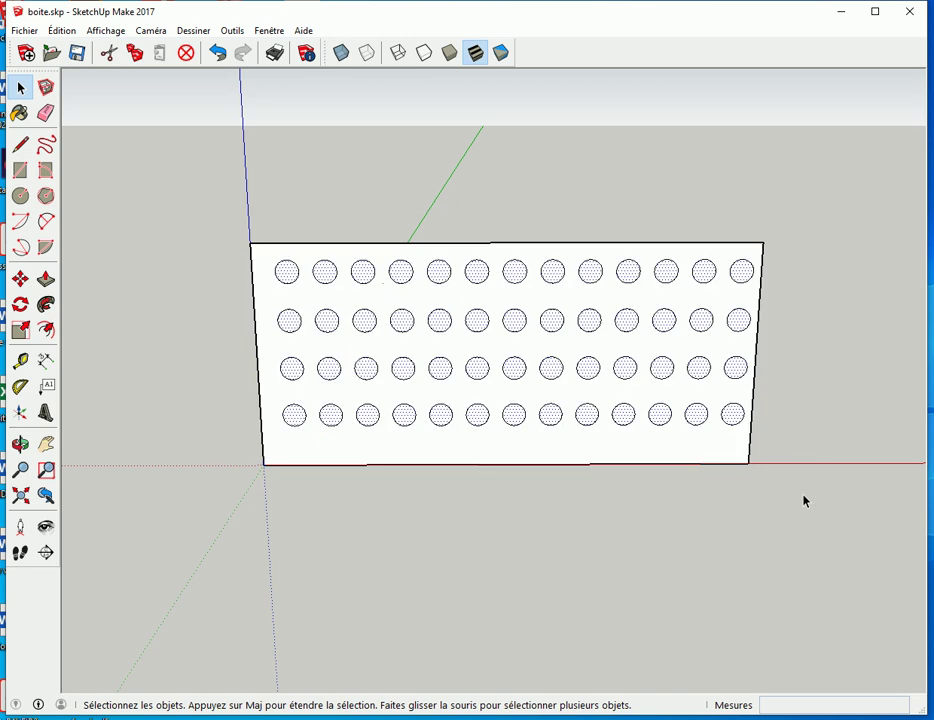
{"action": "key", "text": "Delete"}
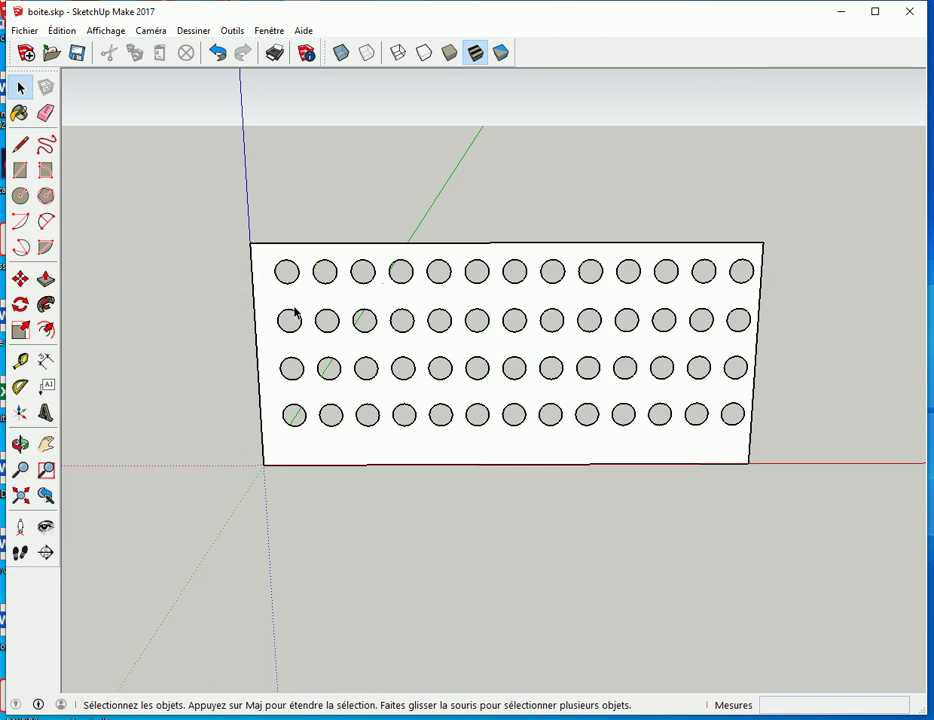
- Move the selected hole grid along the red axis, then undo that move
{"action": "mouse_move", "coordinate": [261, 247]}
{"action": "left_mouse_down"}
{"action": "mouse_move", "coordinate": [606, 420]}
{"action": "mouse_move", "coordinate": [775, 448]}
{"action": "mouse_move", "coordinate": [767, 430]}
{"action": "left_mouse_up"}
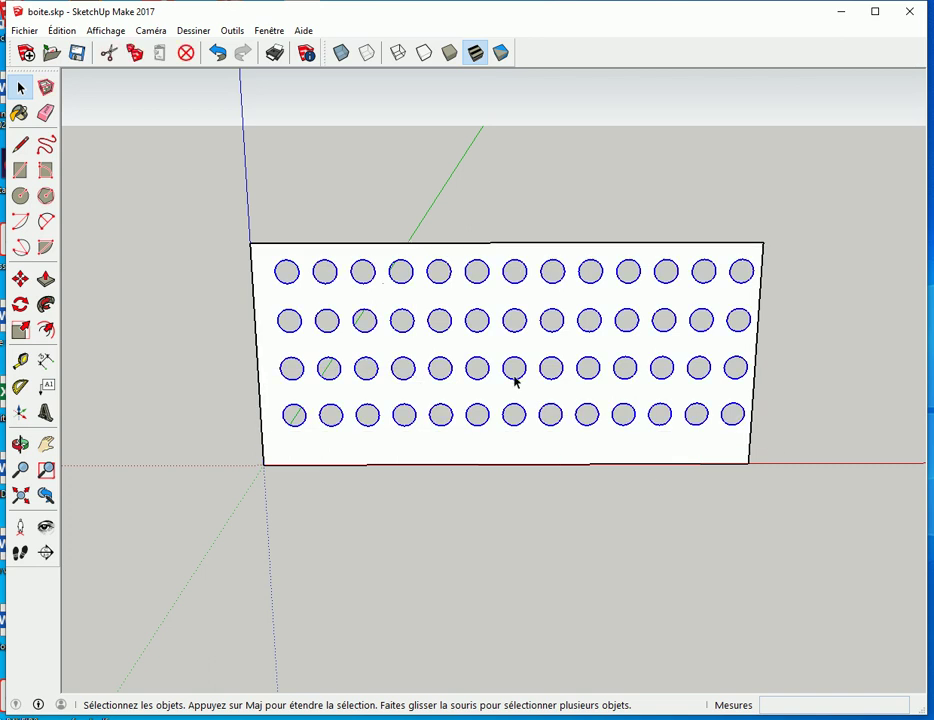
{"action": "key", "text": "m"}
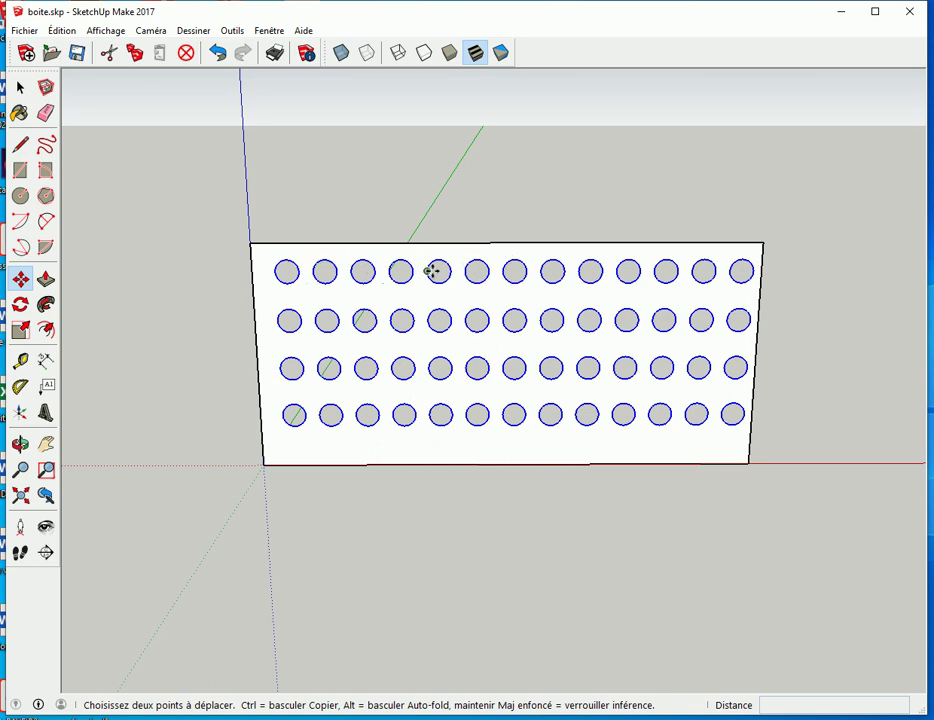
{"action": "scroll", "coordinate": [516, 262], "scroll_direction": "up", "scroll_amount": 1}
{"action": "scroll", "coordinate": [515, 264], "scroll_direction": "up", "scroll_amount": 1}
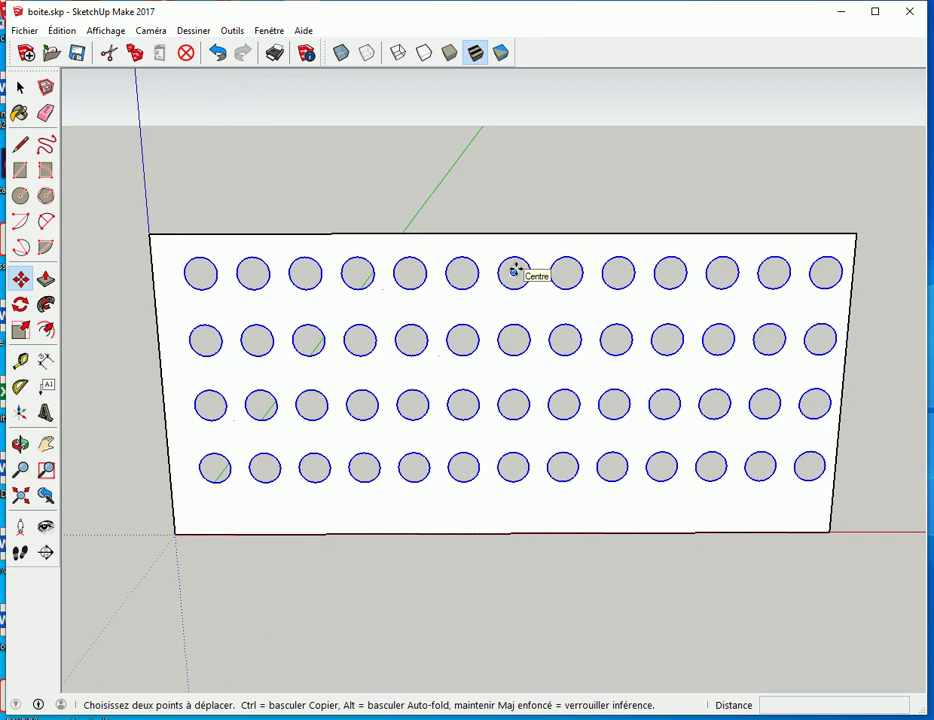
{"action": "scroll", "coordinate": [515, 266], "scroll_direction": "up", "scroll_amount": 1}
{"action": "scroll", "coordinate": [513, 270], "scroll_direction": "up", "scroll_amount": 2}
{"action": "scroll", "coordinate": [514, 271], "scroll_direction": "up", "scroll_amount": 1}
{"action": "scroll", "coordinate": [514, 271], "scroll_direction": "up", "scroll_amount": 2}
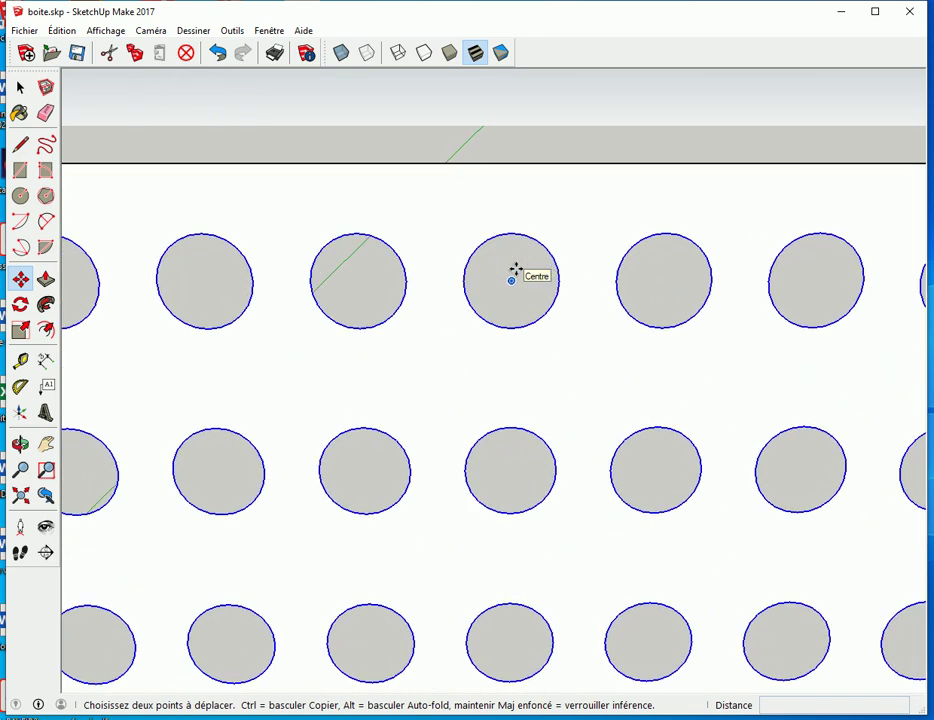
{"action": "scroll", "coordinate": [514, 271], "scroll_direction": "up", "scroll_amount": 1}
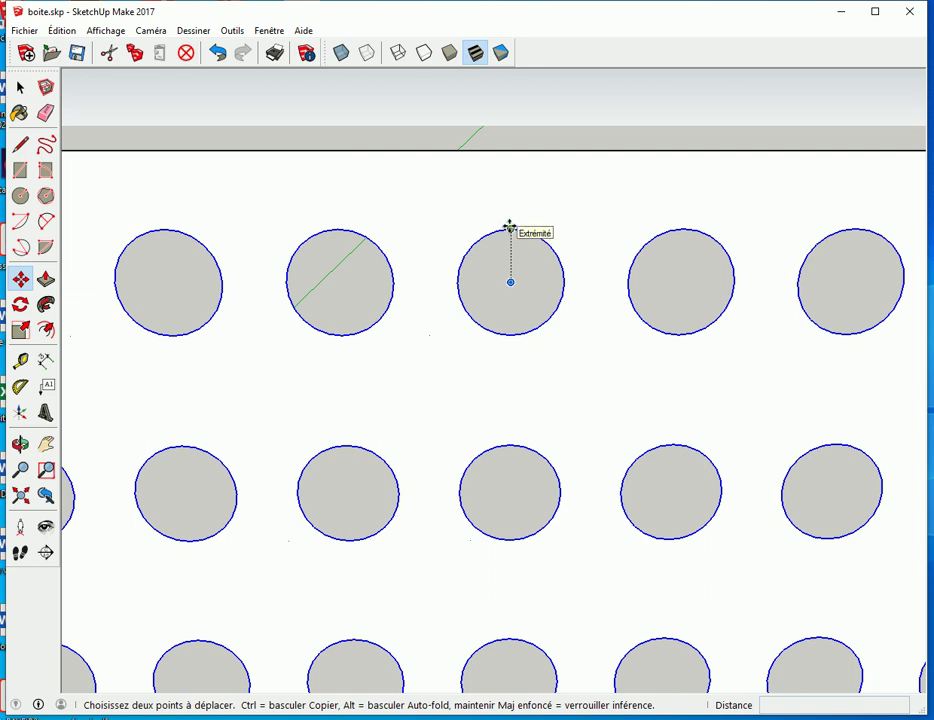
{"action": "left_click", "coordinate": [510, 228]}
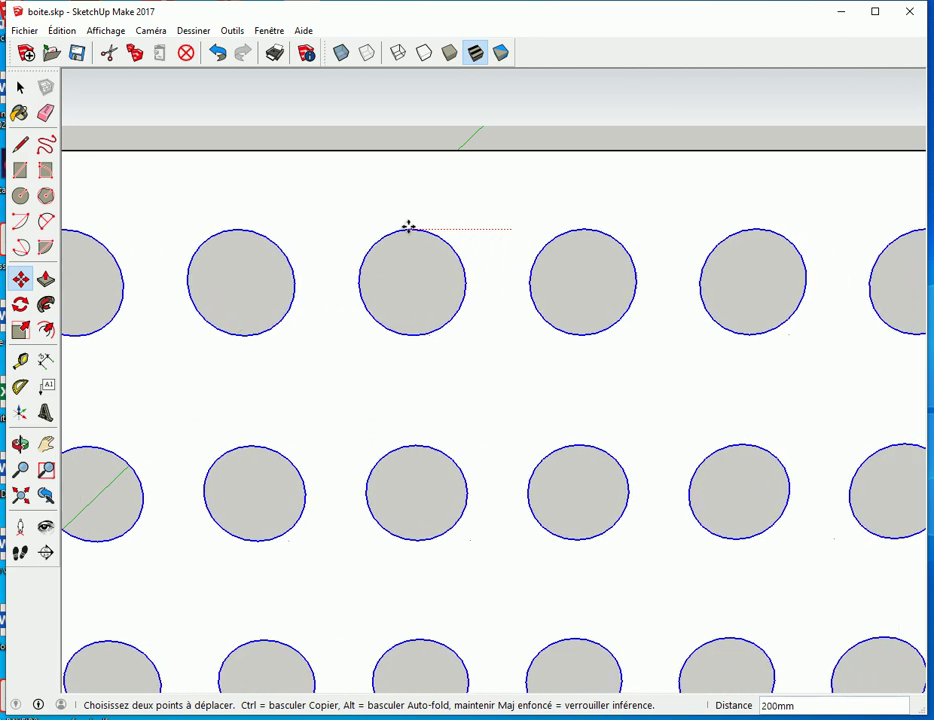
{"action": "scroll", "coordinate": [488, 229], "scroll_direction": "down", "scroll_amount": 2}
{"action": "scroll", "coordinate": [463, 236], "scroll_direction": "down", "scroll_amount": 2}
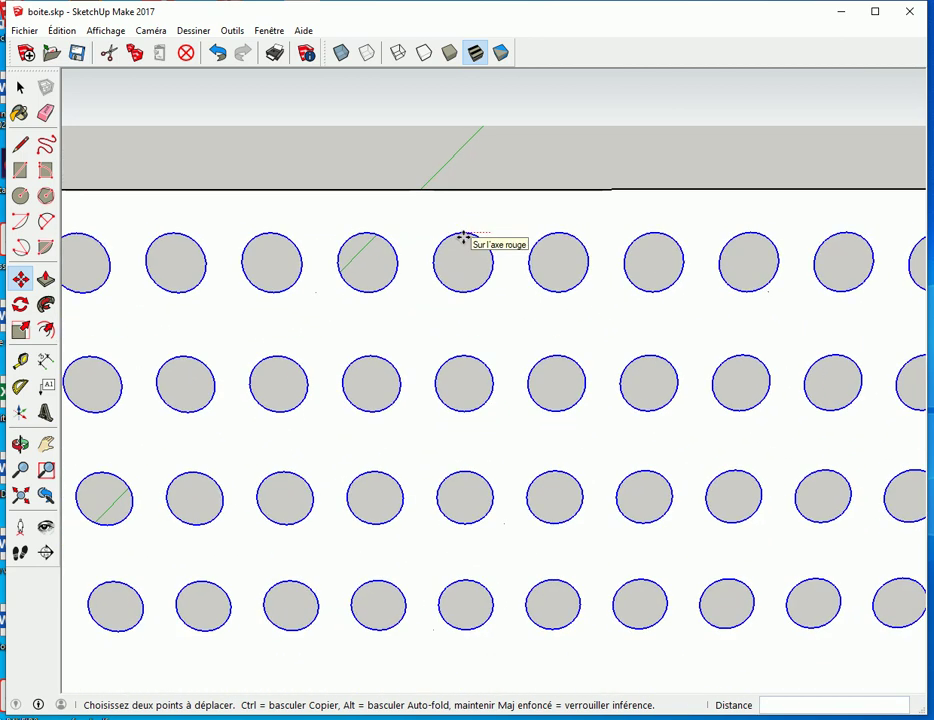
{"action": "scroll", "coordinate": [463, 237], "scroll_direction": "down", "scroll_amount": 2}
{"action": "scroll", "coordinate": [463, 237], "scroll_direction": "down", "scroll_amount": 2}
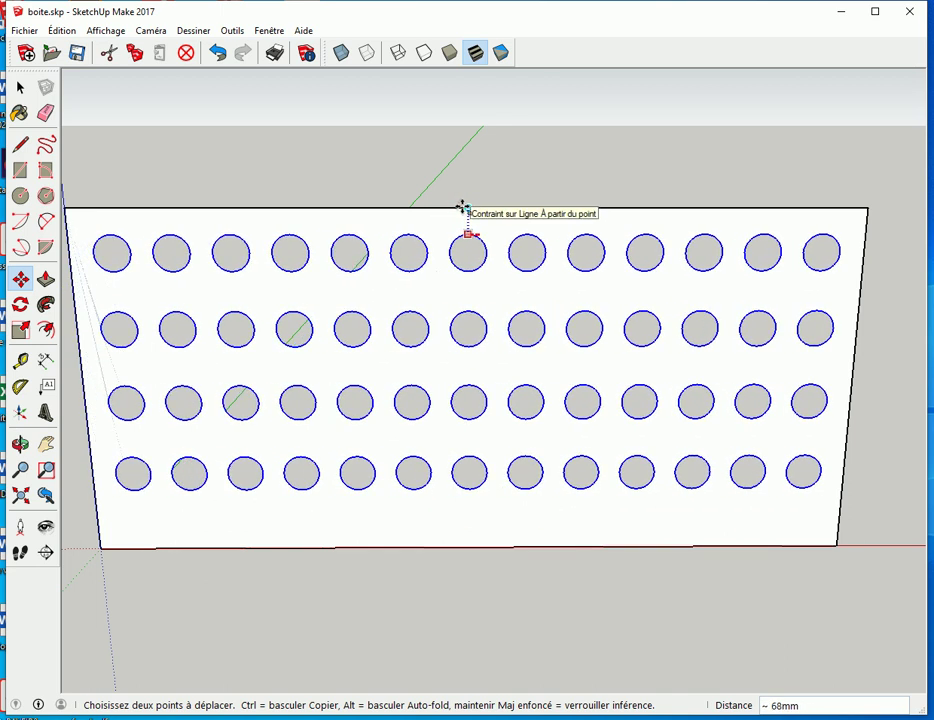
{"action": "left_click", "coordinate": [462, 207]}
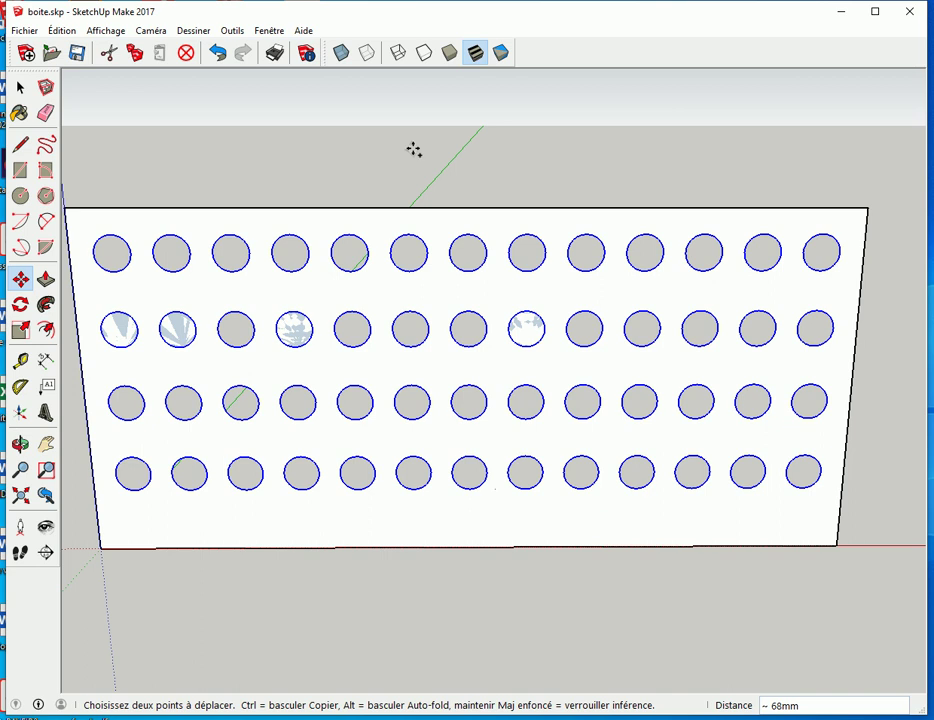
{"action": "key", "text": "ctrl+z"}
{"action": "key", "text": "space"}
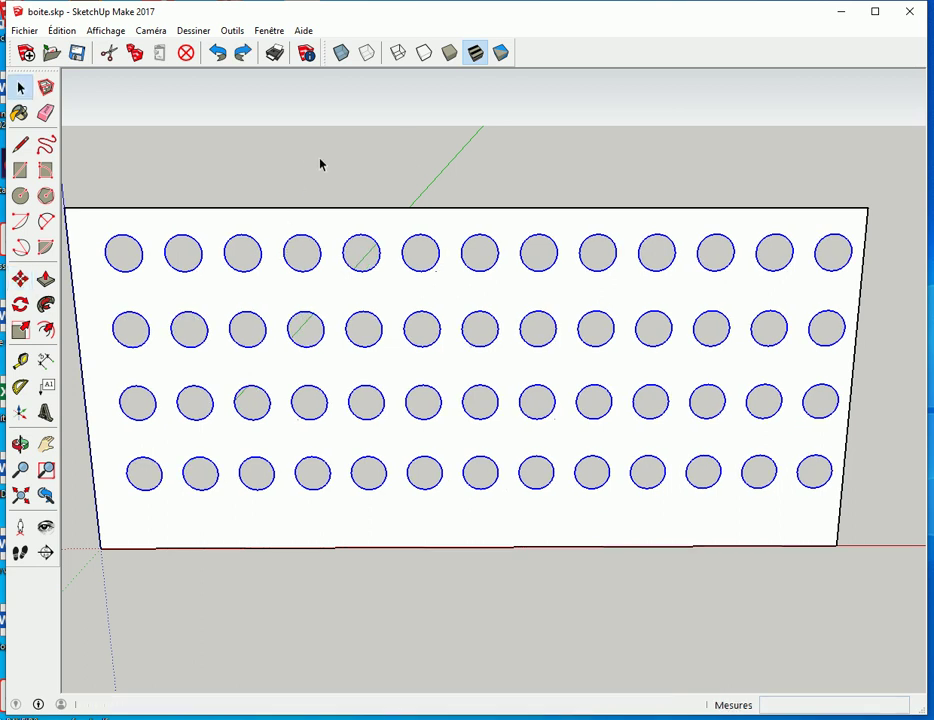
- Reselect all the holes and shift the grid slightly left along the red axis
{"action": "left_click", "coordinate": [320, 165]}
{"action": "left_click_drag", "start_coordinate": [81, 215], "coordinate": [862, 518]}
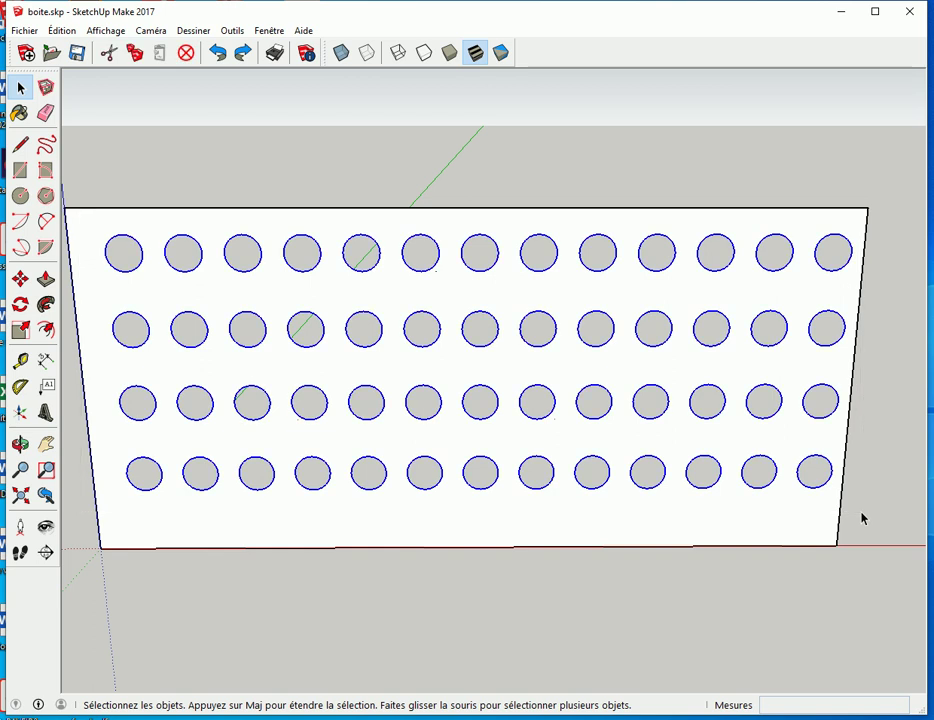
{"action": "key", "text": "m"}
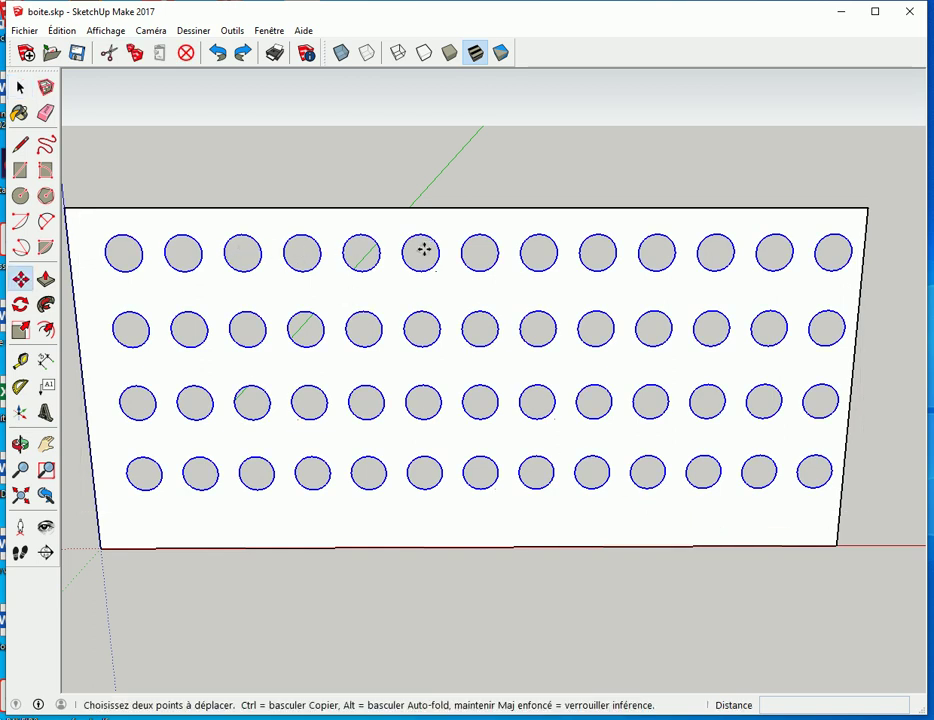
{"action": "left_click_drag", "start_coordinate": [479, 234], "coordinate": [479, 232]}
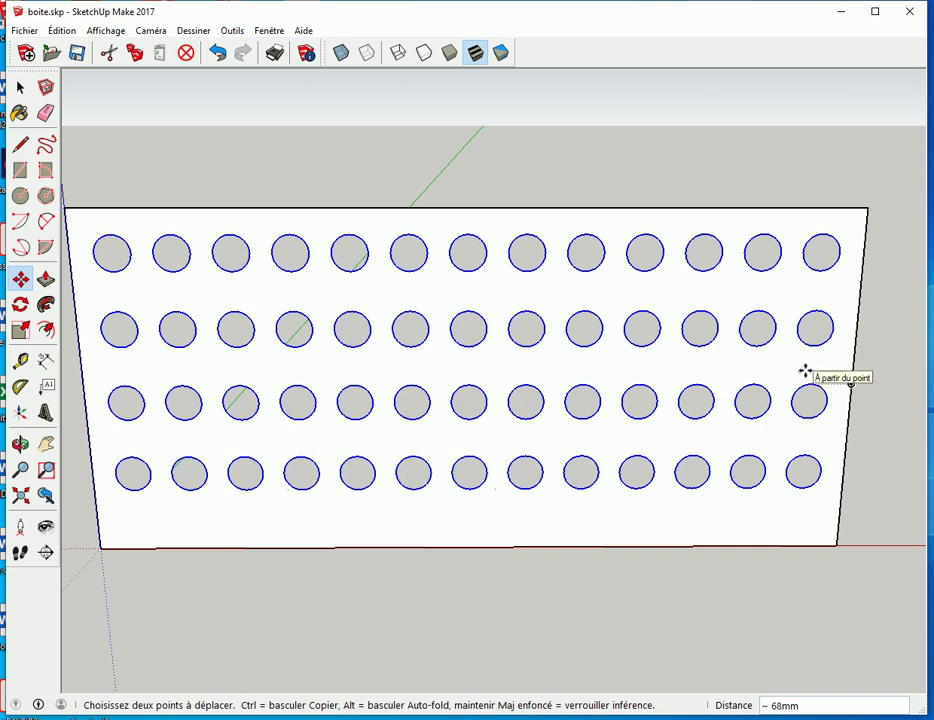
- Draw a short helper line between a lower hole's top and the upper hole's bottom
{"action": "key", "text": "l"}
{"action": "scroll", "coordinate": [811, 360], "scroll_direction": "up", "scroll_amount": 2}
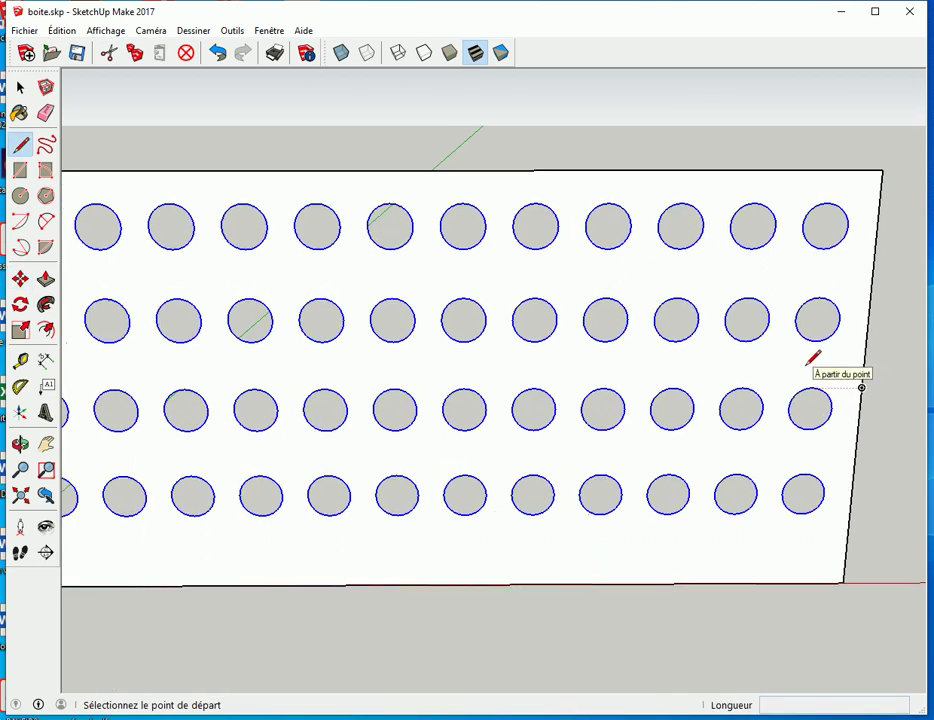
{"action": "scroll", "coordinate": [813, 358], "scroll_direction": "up", "scroll_amount": 3}
{"action": "scroll", "coordinate": [813, 358], "scroll_direction": "up", "scroll_amount": 2}
{"action": "scroll", "coordinate": [817, 359], "scroll_direction": "up", "scroll_amount": 1}
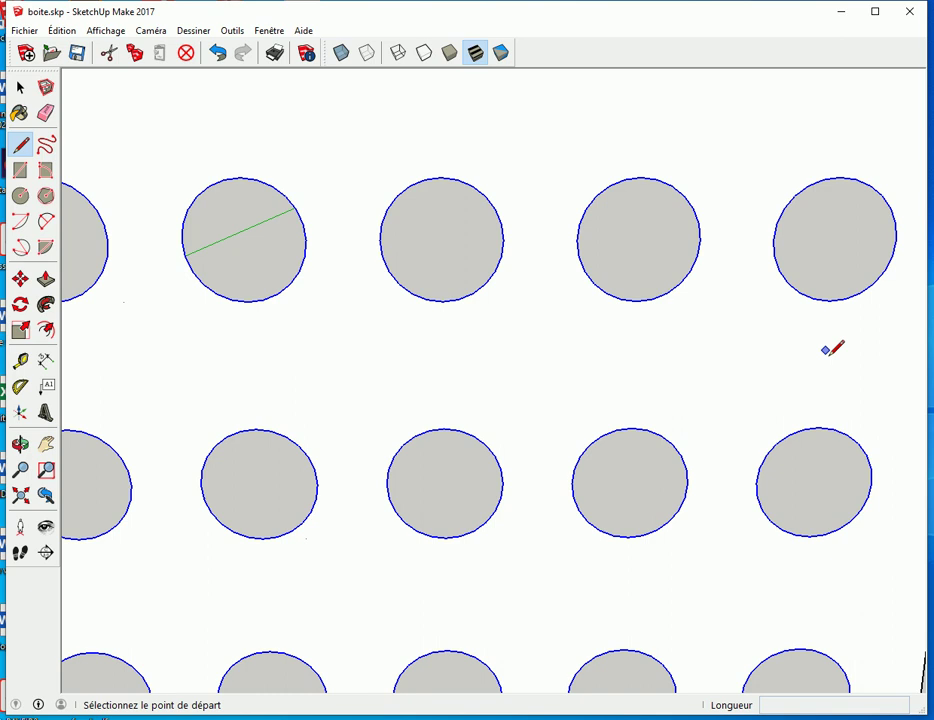
{"action": "left_click", "coordinate": [819, 427]}
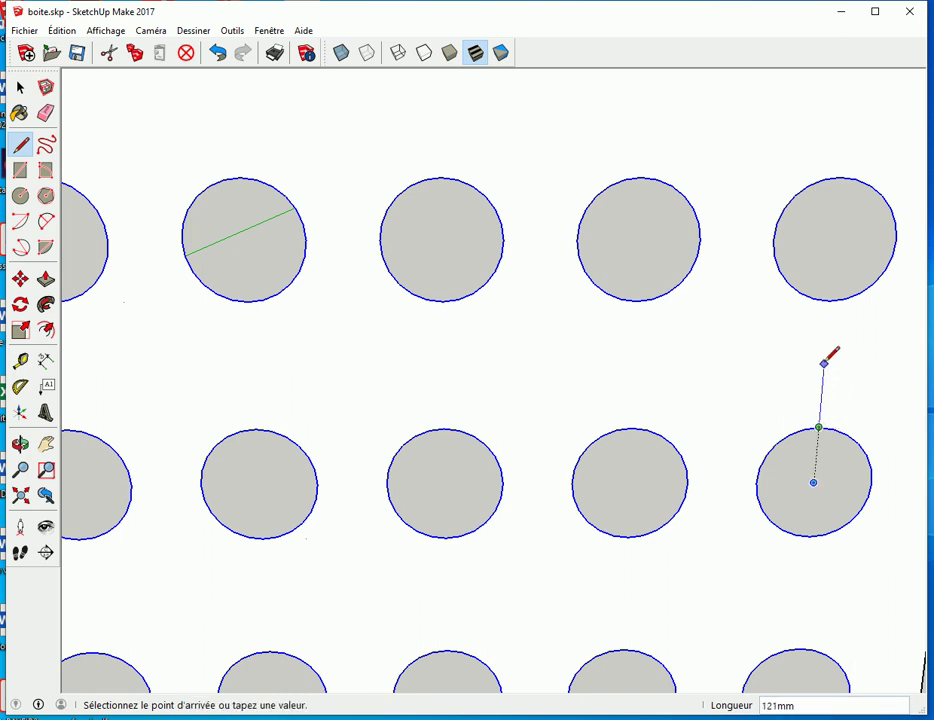
{"action": "left_click", "coordinate": [836, 295]}
{"action": "scroll", "coordinate": [842, 358], "scroll_direction": "down", "scroll_amount": 1}
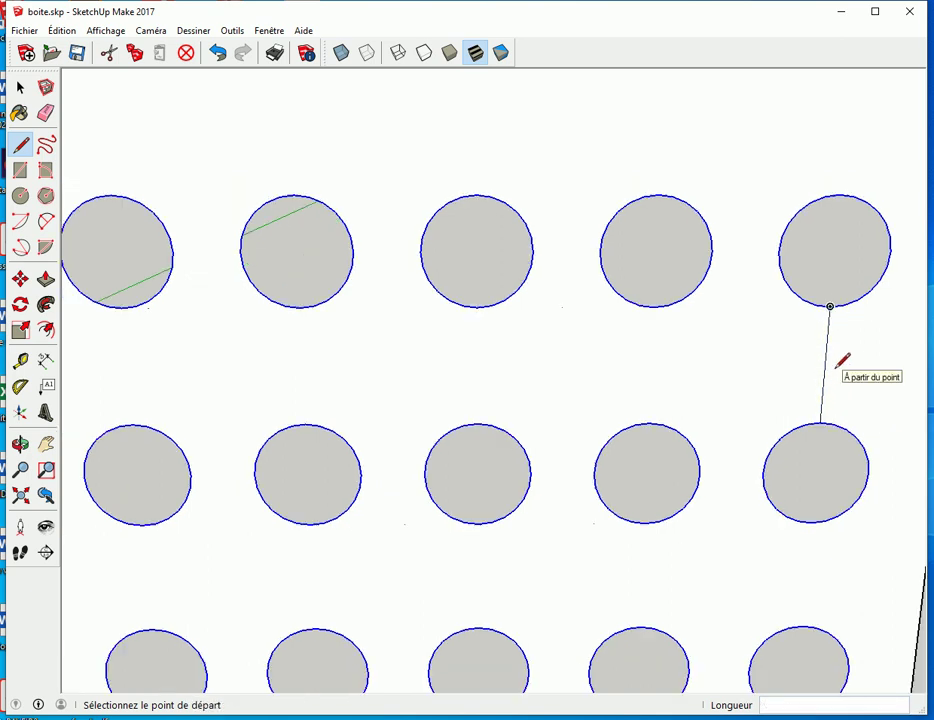
{"action": "scroll", "coordinate": [846, 375], "scroll_direction": "down", "scroll_amount": 2}
{"action": "scroll", "coordinate": [846, 375], "scroll_direction": "down", "scroll_amount": 1}
{"action": "scroll", "coordinate": [850, 376], "scroll_direction": "down", "scroll_amount": 1}
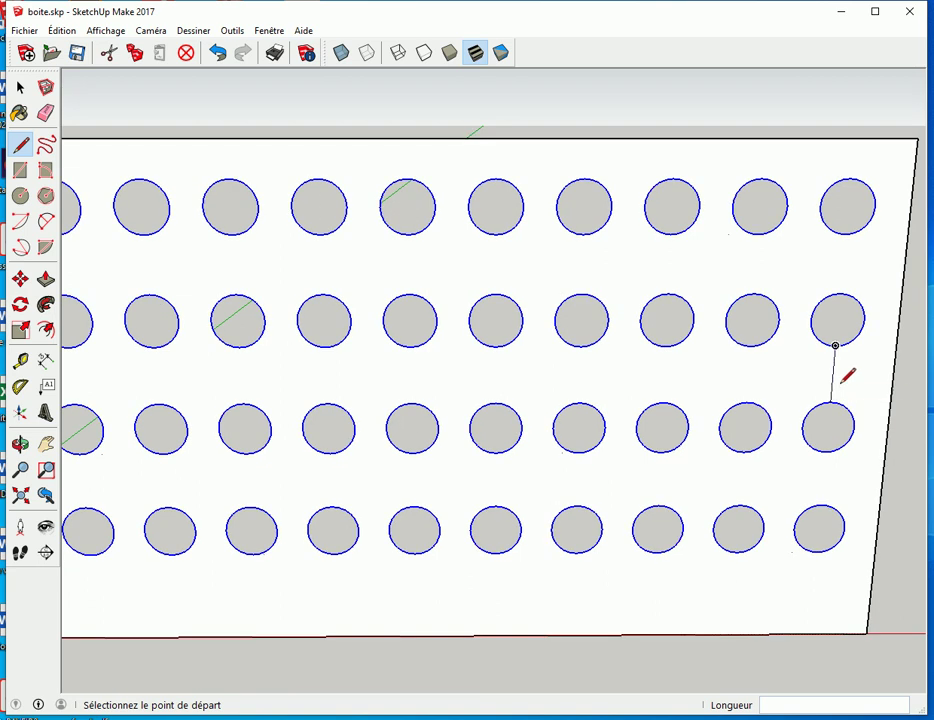
{"action": "key", "text": "space"}
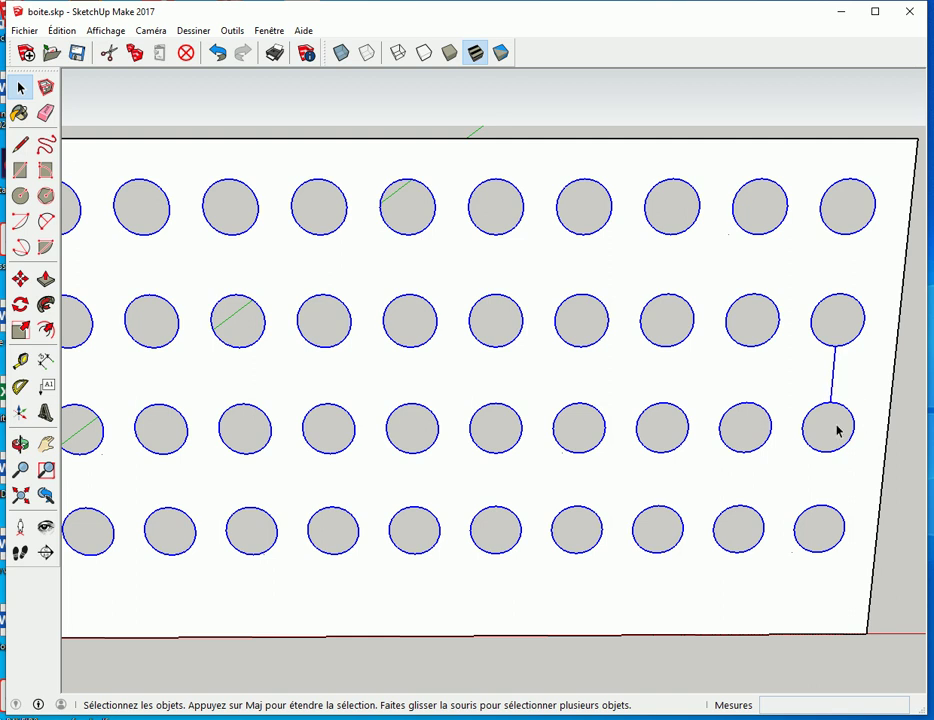
- Move the circles from the helper line's midpoint to sit lower on the panel
{"action": "scroll", "coordinate": [836, 428], "scroll_direction": "down", "scroll_amount": 2}
{"action": "scroll", "coordinate": [836, 428], "scroll_direction": "up", "scroll_amount": 1}
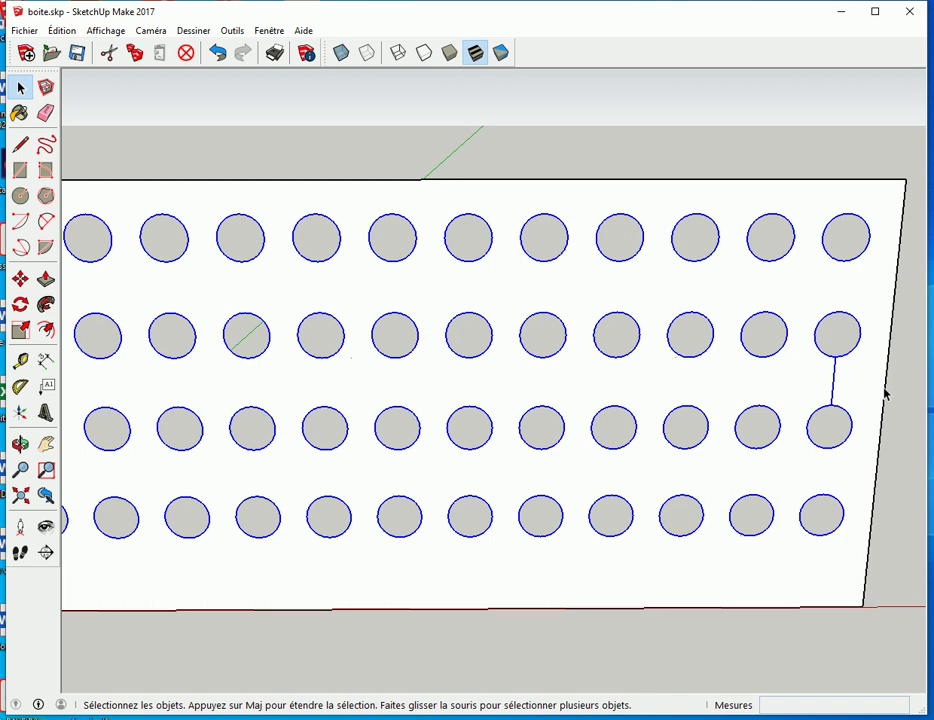
{"action": "key", "text": "m"}
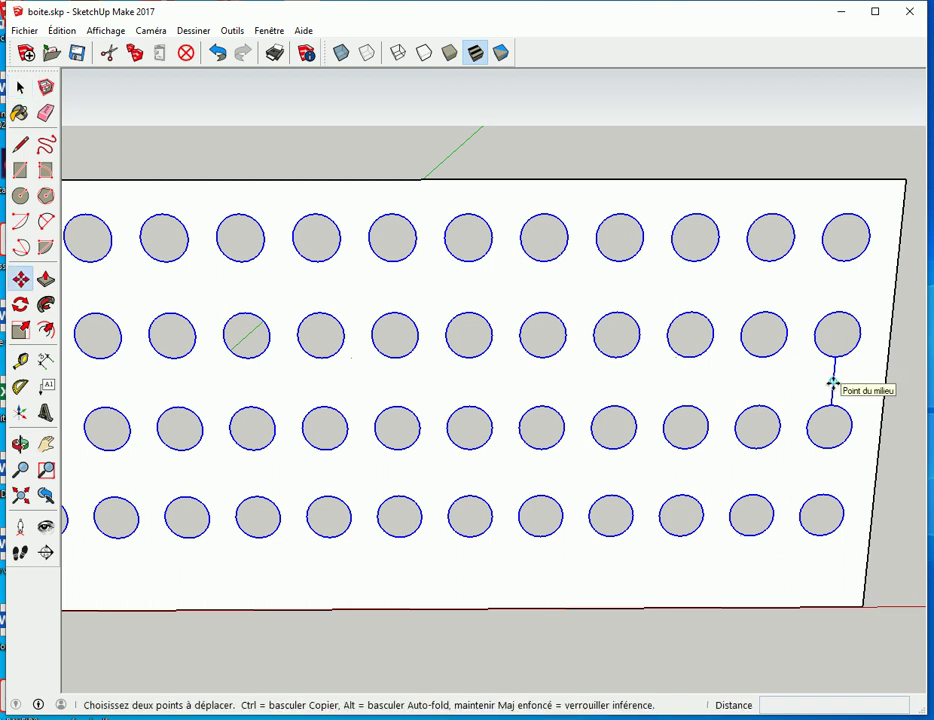
{"action": "left_click", "coordinate": [833, 382]}
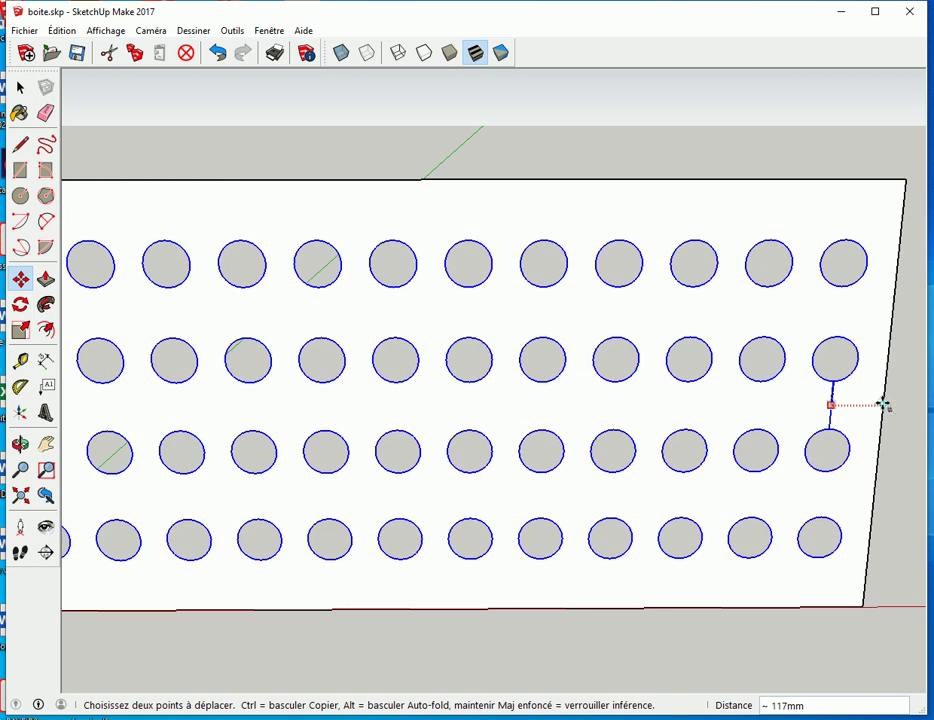
{"action": "left_click", "coordinate": [883, 403]}
- Delete the short helper edge between the circles
{"action": "scroll", "coordinate": [554, 471], "scroll_direction": "down", "scroll_amount": 2}
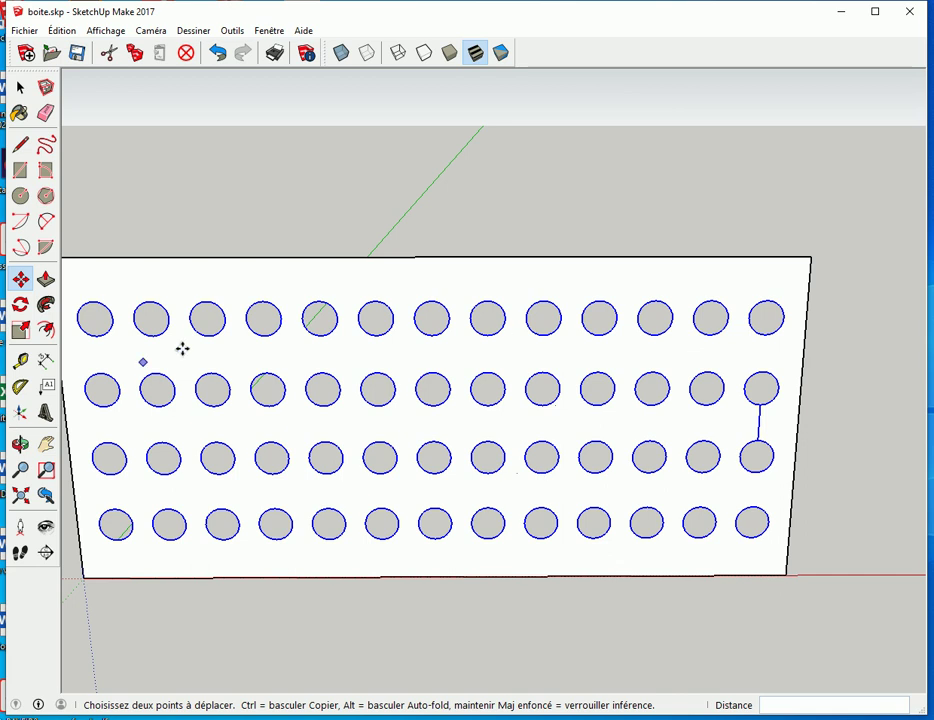
{"action": "key", "text": "space"}
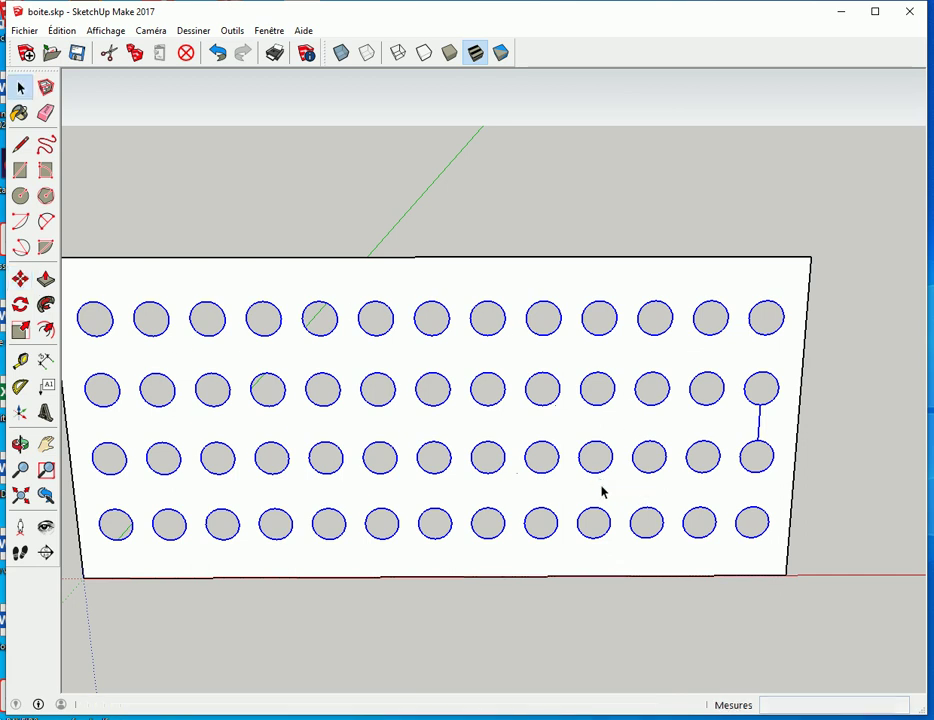
{"action": "left_click", "coordinate": [758, 424]}
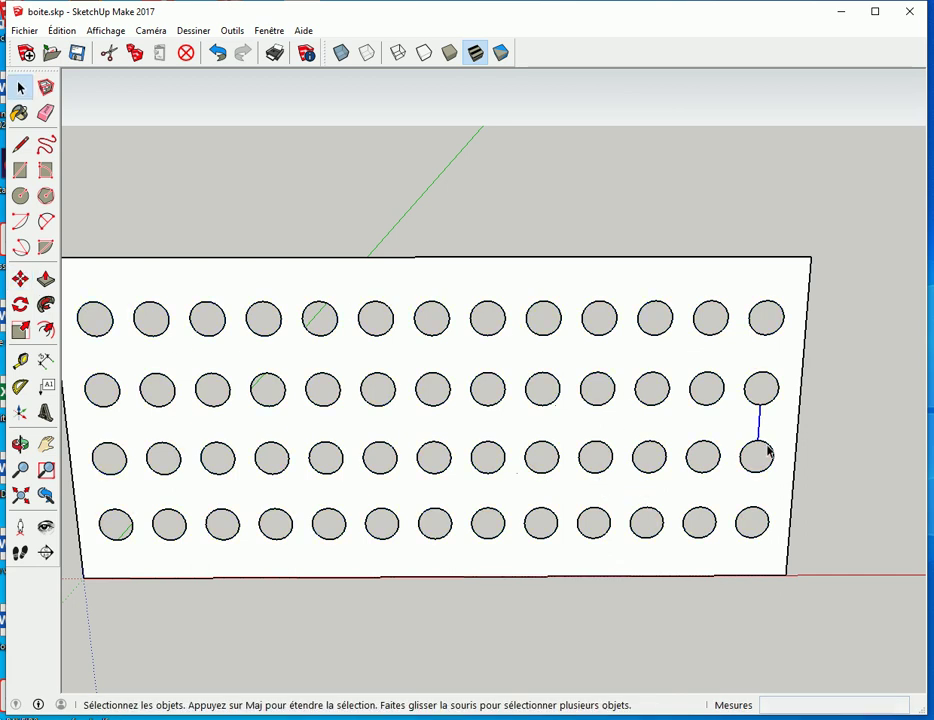
{"action": "key", "text": "Delete"}
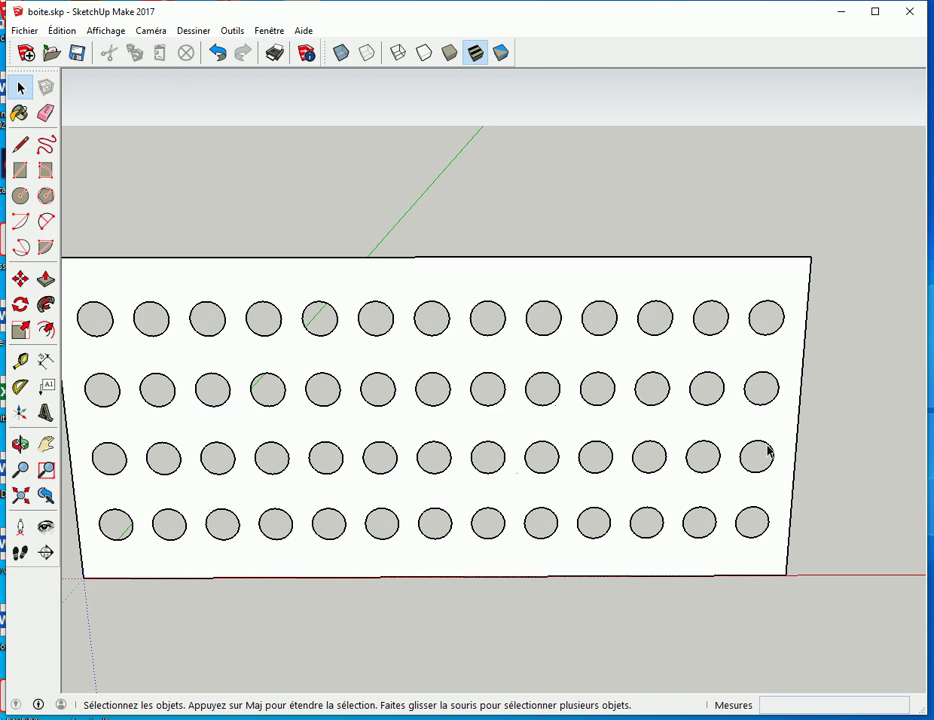
{"action": "middle_click_drag", "start_coordinate": [465, 455], "coordinate": [326, 497]}
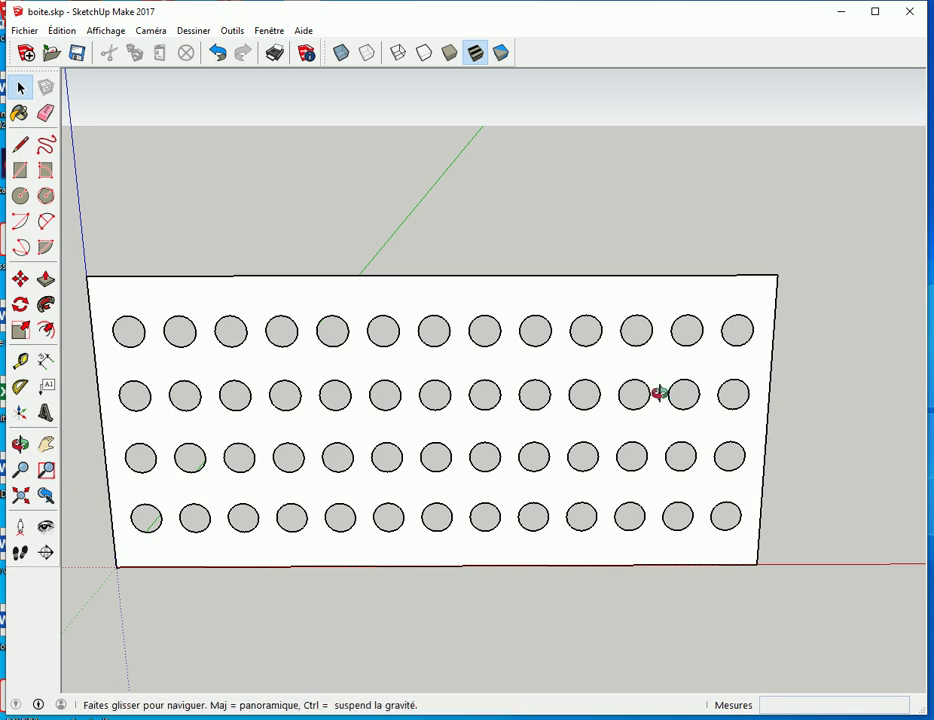
- Push/pull the perforated face out about 121 mm to make a thick slab
{"action": "middle_click_drag", "start_coordinate": [660, 400], "coordinate": [244, 436]}
{"action": "key", "text": "p"}
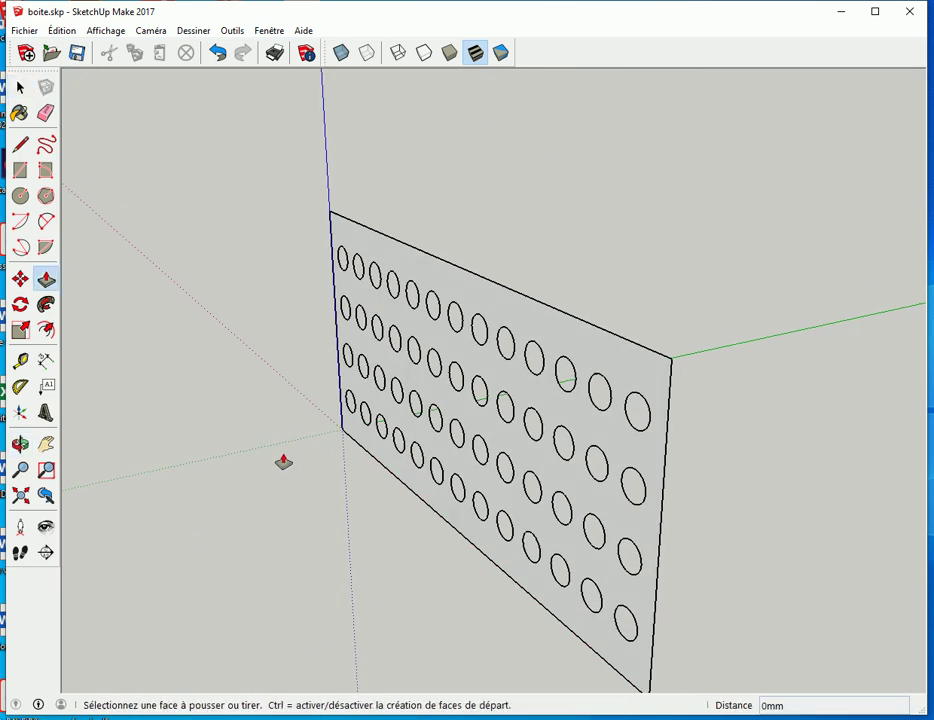
{"action": "left_click", "coordinate": [509, 325]}
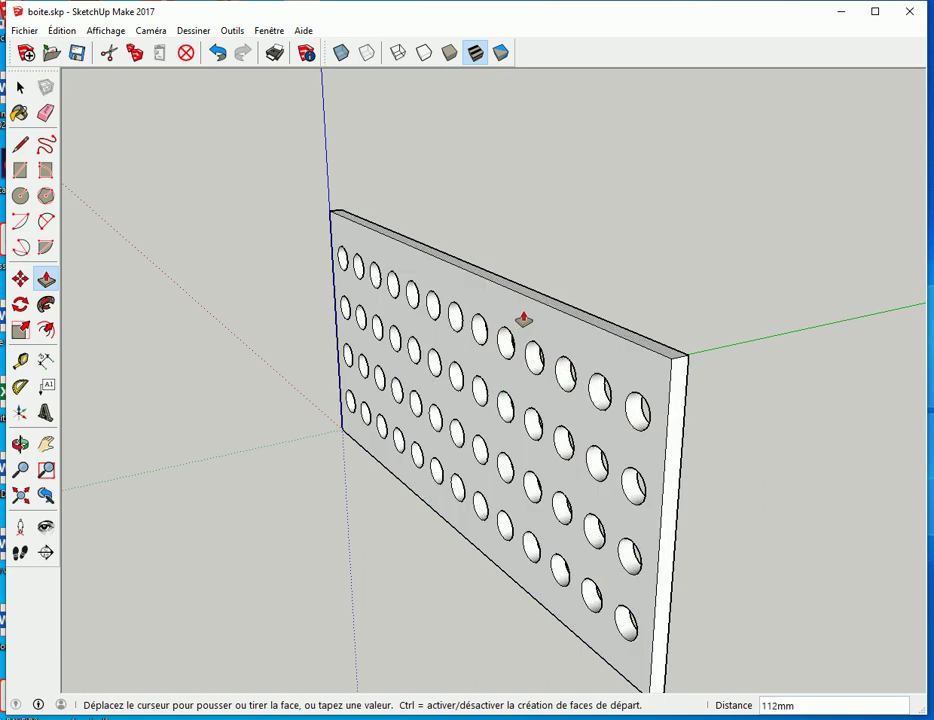
{"action": "left_click", "coordinate": [521, 315]}
- Group the whole panel via Créer un groupe, then undo the grouping and reselect it
{"action": "key", "text": "space"}
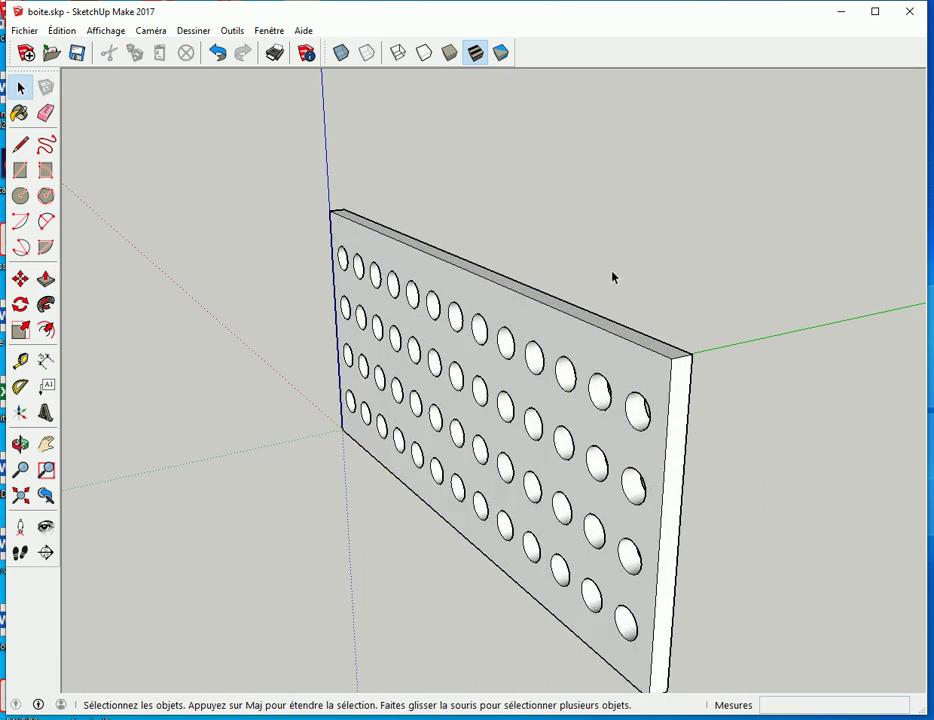
{"action": "triple_click", "coordinate": [503, 313]}
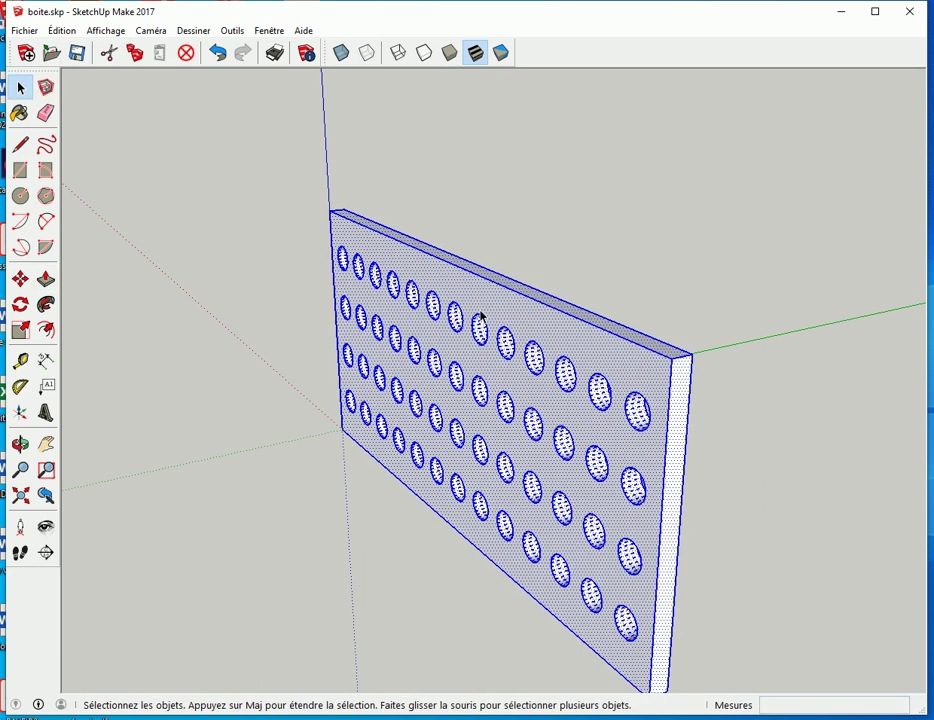
{"action": "right_click", "coordinate": [478, 302]}
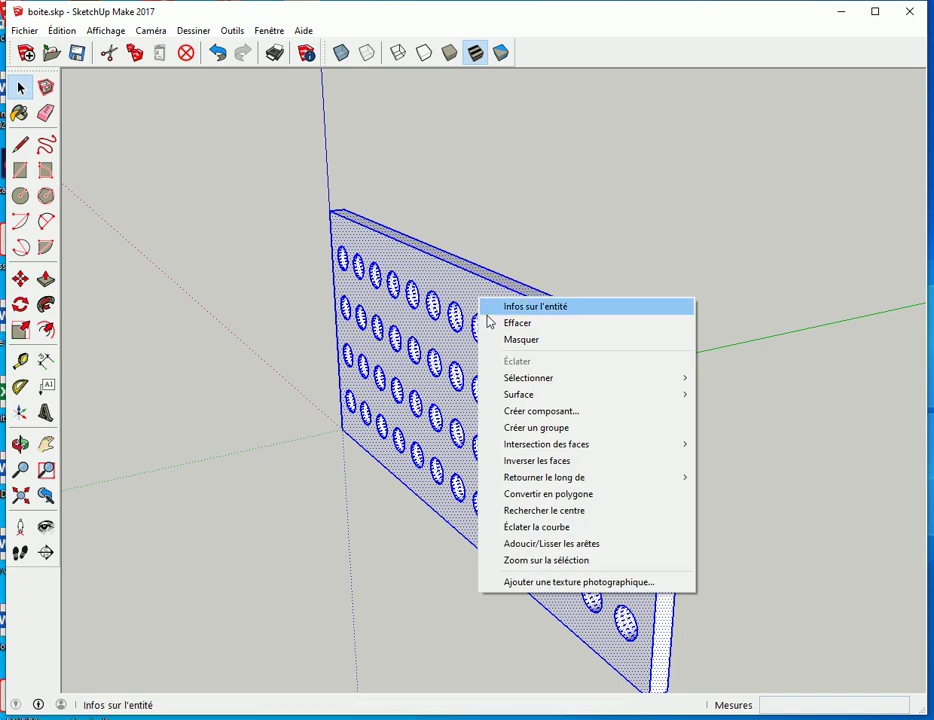
{"action": "left_click", "coordinate": [532, 428]}
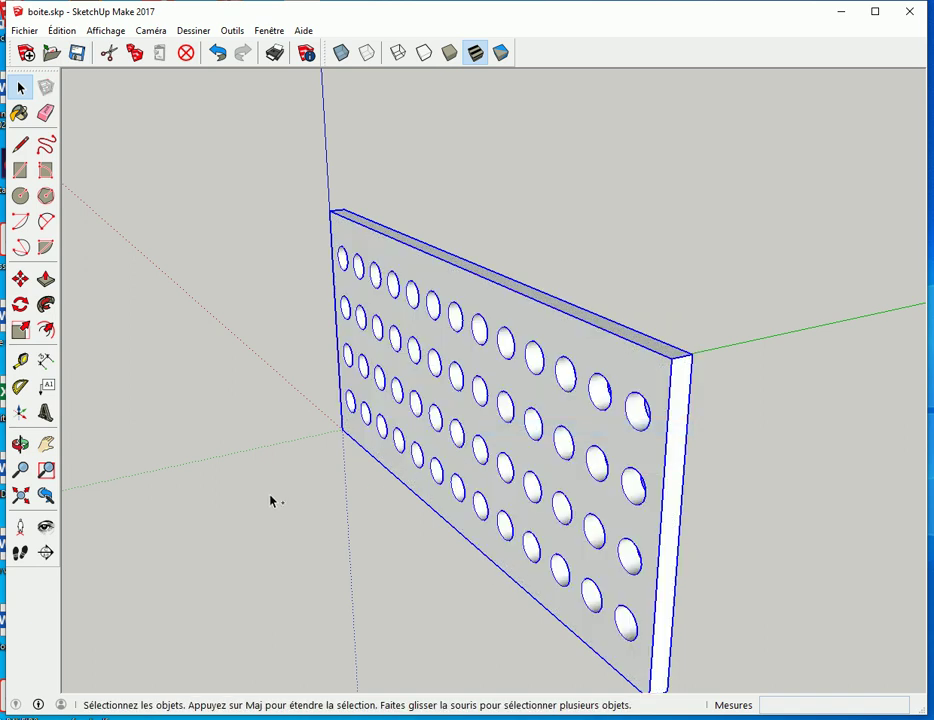
{"action": "key", "text": "ctrl+z"}
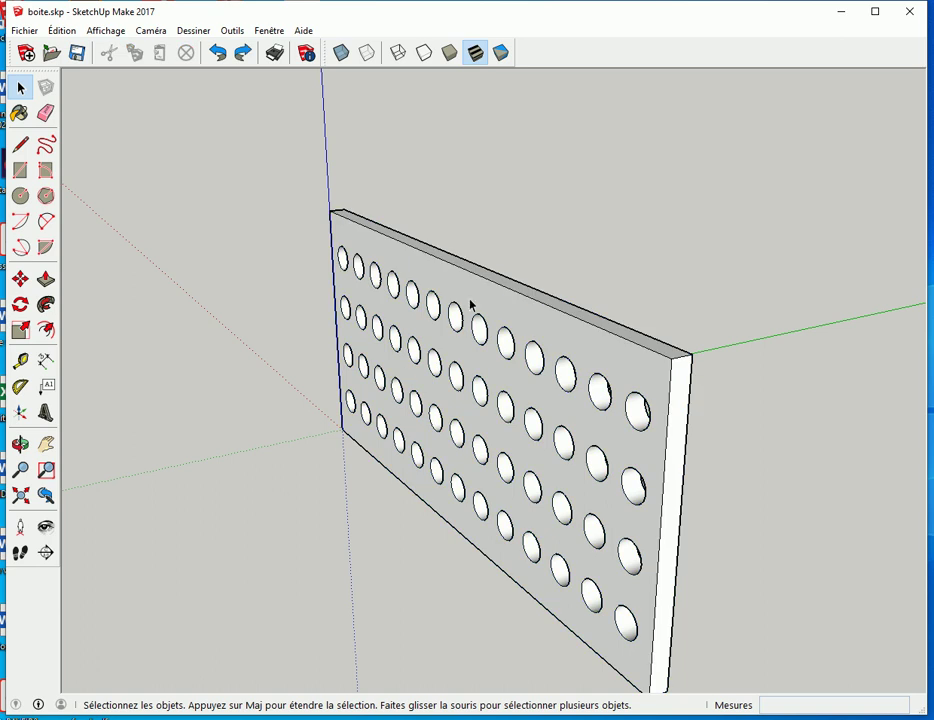
{"action": "triple_click", "coordinate": [470, 305]}
- Copy the panel along the green axis and array it with *3 into four panels
{"action": "scroll", "coordinate": [471, 305], "scroll_direction": "down", "scroll_amount": 2}
{"action": "mouse_move", "coordinate": [471, 305]}
{"action": "middle_mouse_down"}
{"action": "mouse_move", "coordinate": [508, 400]}
{"action": "mouse_move", "coordinate": [358, 430]}
{"action": "middle_mouse_up"}
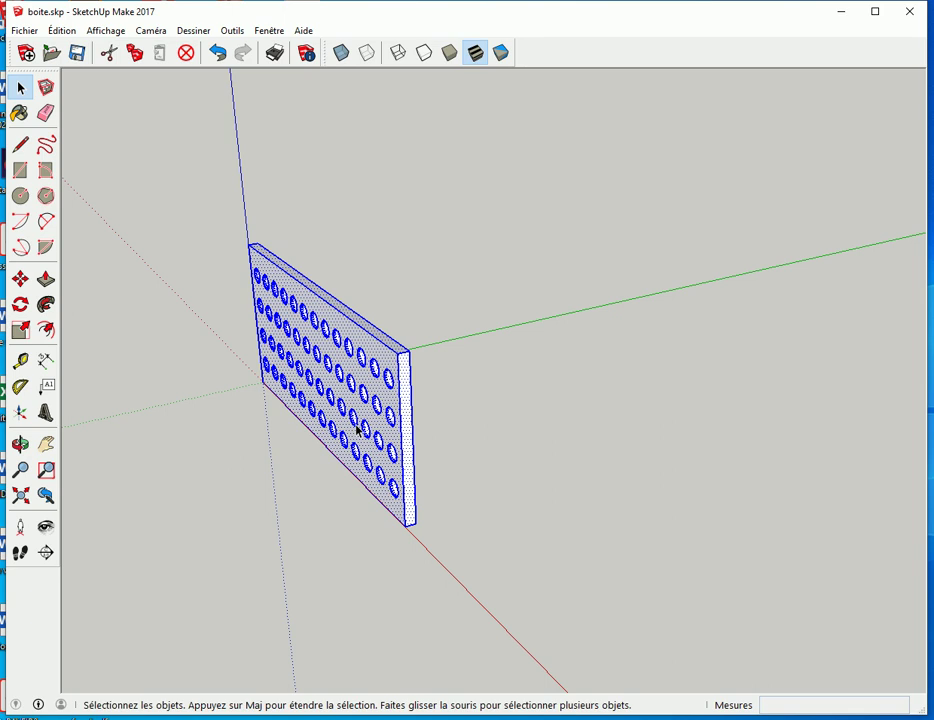
{"action": "key", "text": "m"}
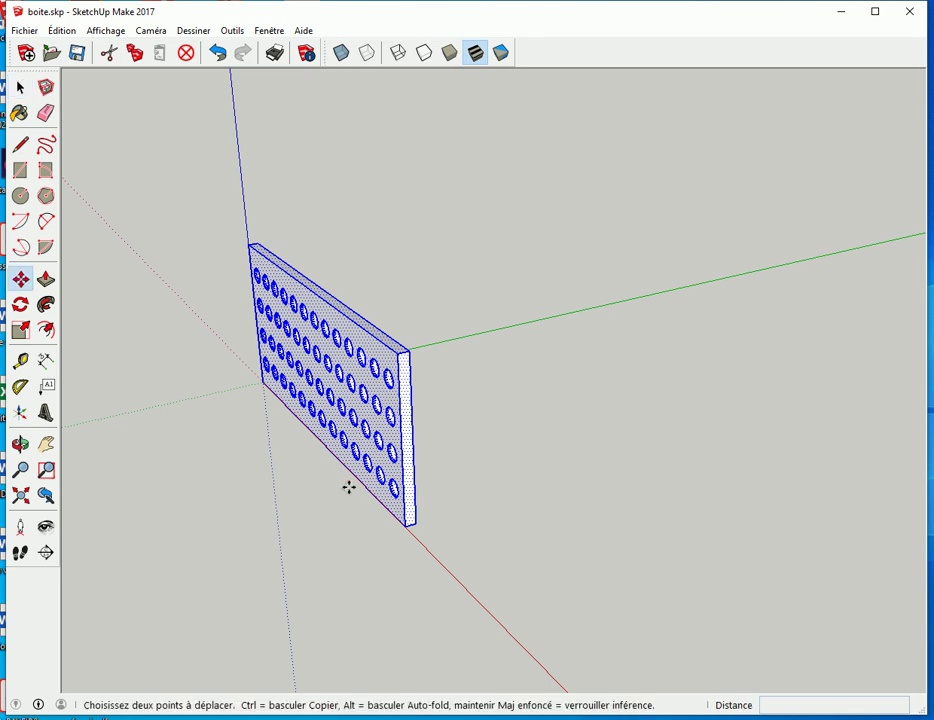
{"action": "left_click", "coordinate": [415, 525], "text": "ctrl"}
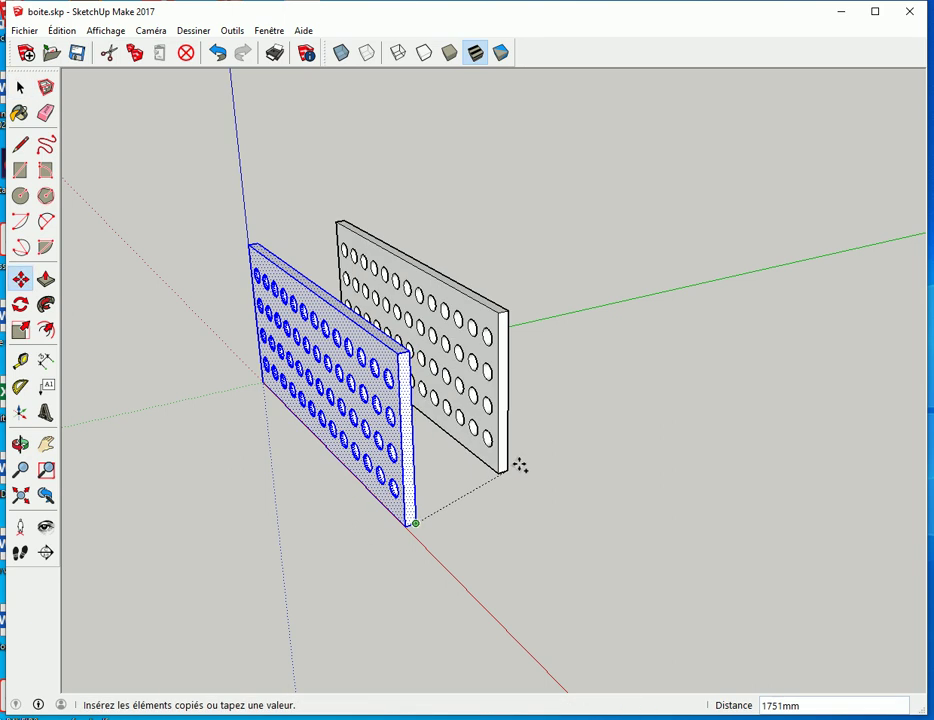
{"action": "left_click", "coordinate": [709, 432]}
{"action": "type", "text": "*"}
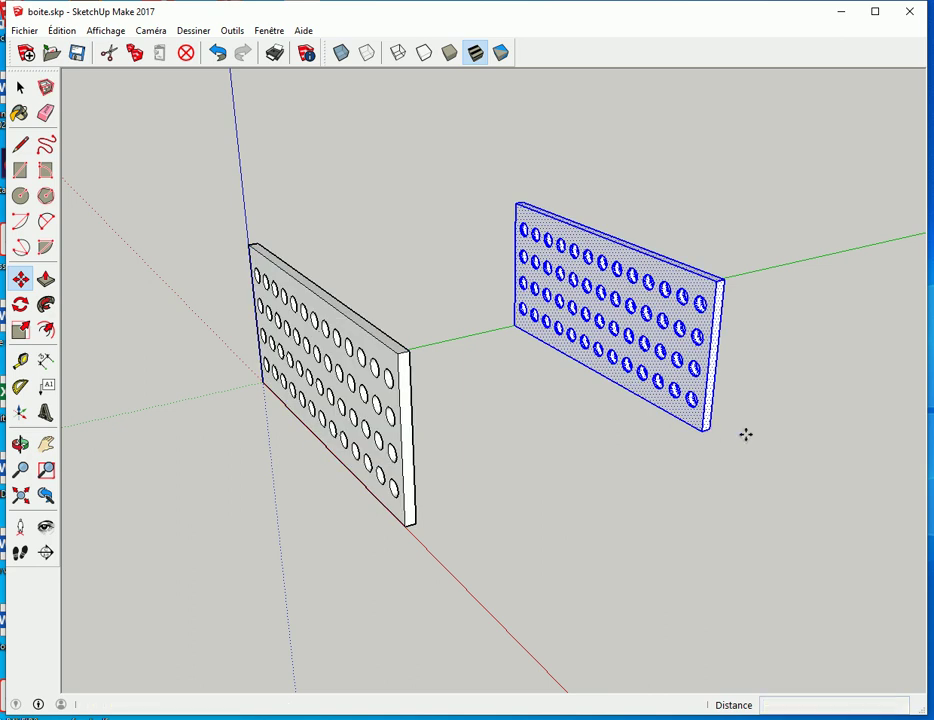
{"action": "key", "text": "Return"}
{"action": "middle_click_drag", "start_coordinate": [746, 437], "coordinate": [550, 468]}
{"action": "scroll", "coordinate": [550, 467], "scroll_direction": "down", "scroll_amount": 2}
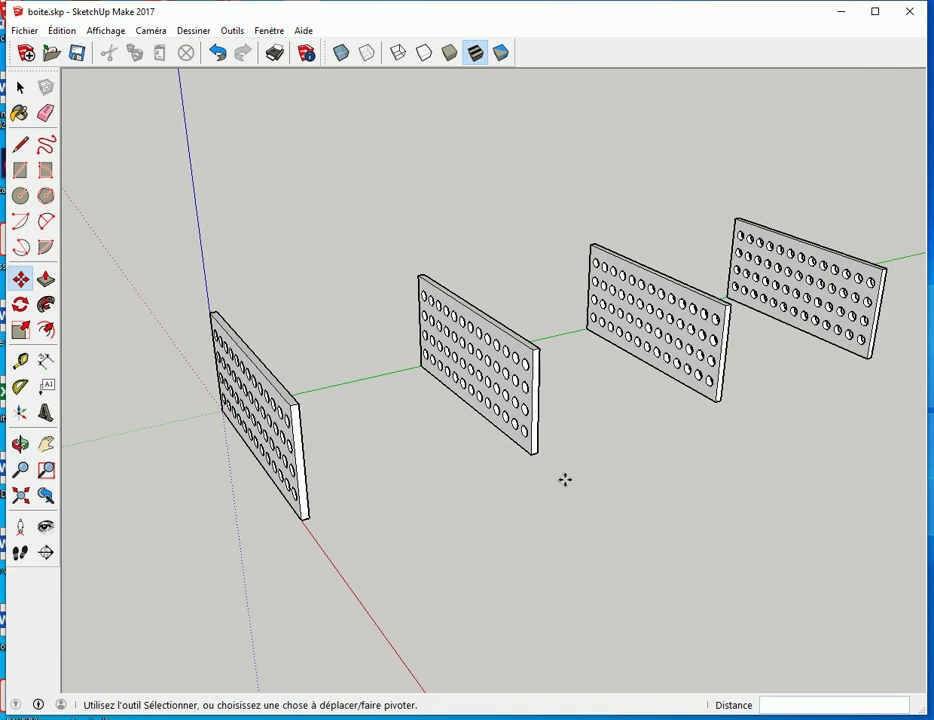
{"action": "key", "text": "space"}
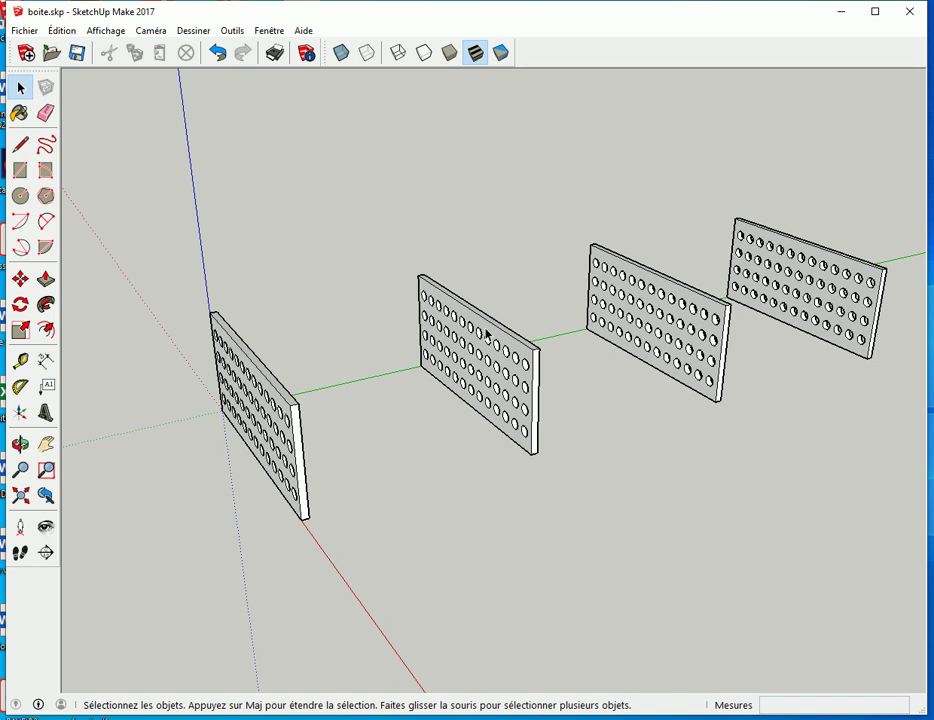
- Rotate the second panel 90° in the horizontal plane about its bottom corner
{"action": "triple_click", "coordinate": [488, 336]}
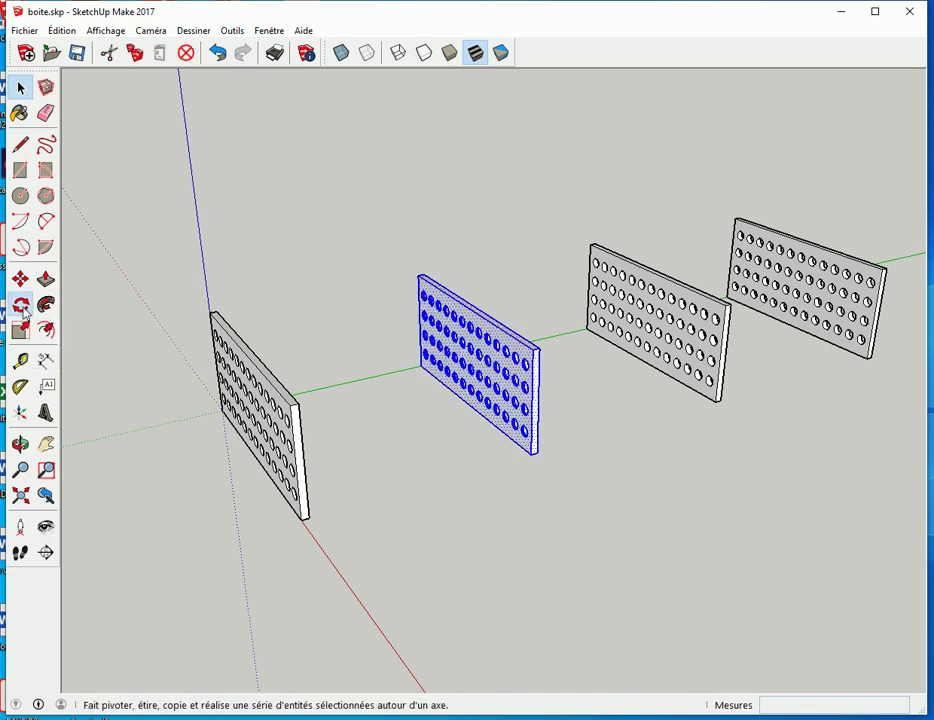
{"action": "left_click", "coordinate": [22, 307]}
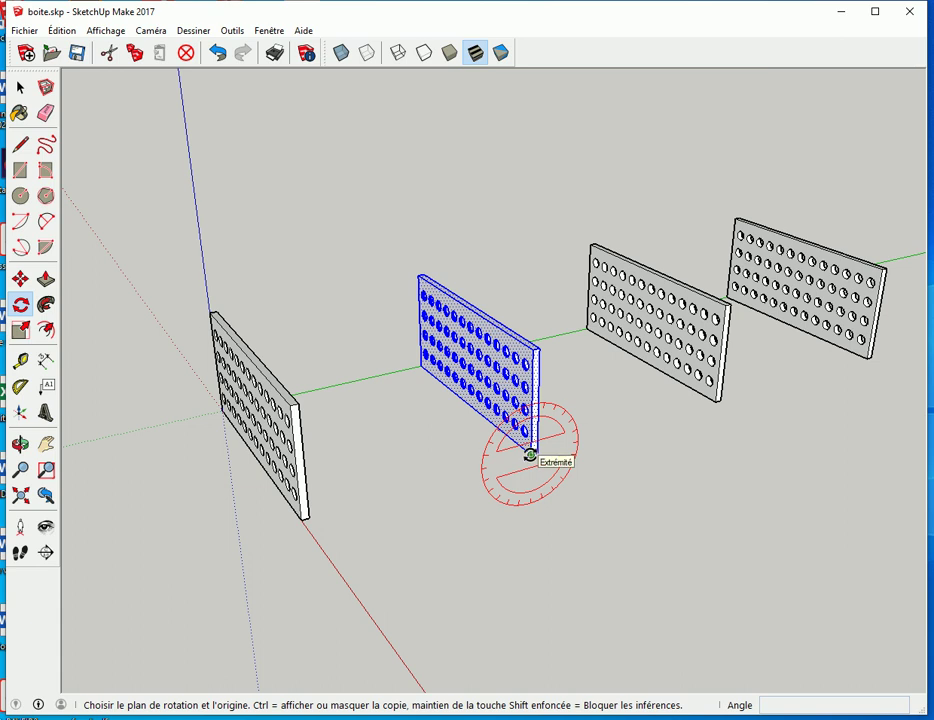
{"action": "scroll", "coordinate": [530, 455], "scroll_direction": "up", "scroll_amount": 2}
{"action": "scroll", "coordinate": [532, 455], "scroll_direction": "up", "scroll_amount": 2}
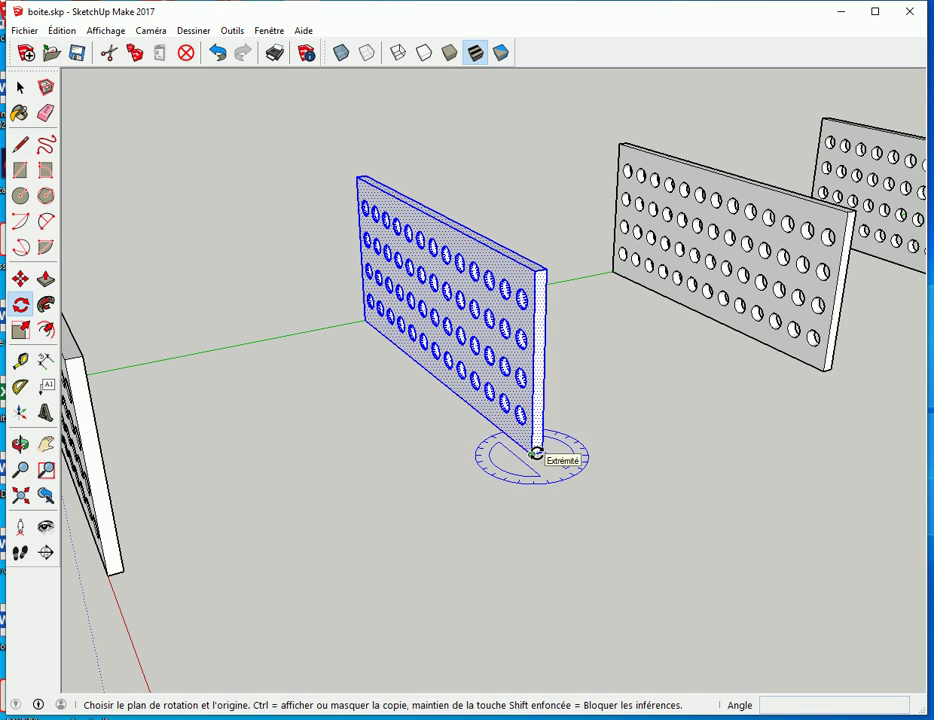
{"action": "key", "text": "Left"}
{"action": "key", "text": "Right"}
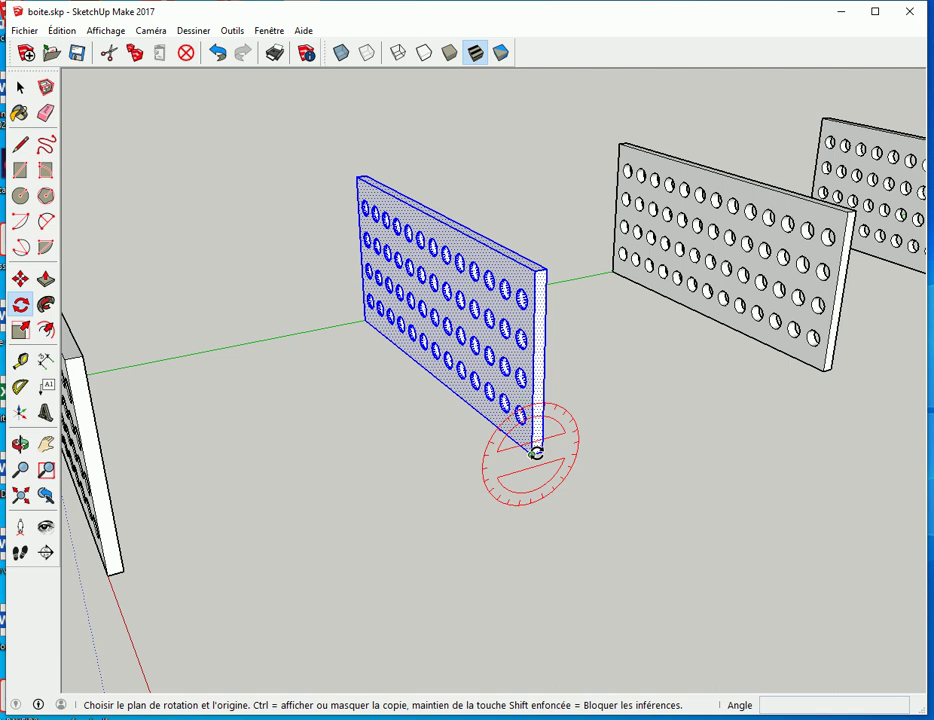
{"action": "key", "text": "Up"}
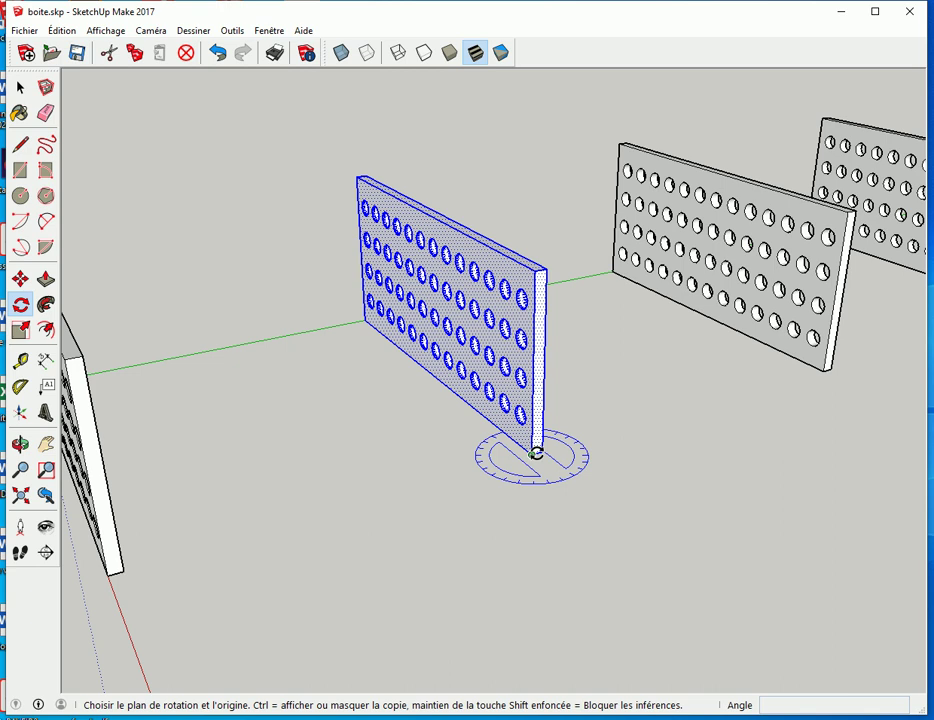
{"action": "left_click", "coordinate": [532, 455]}
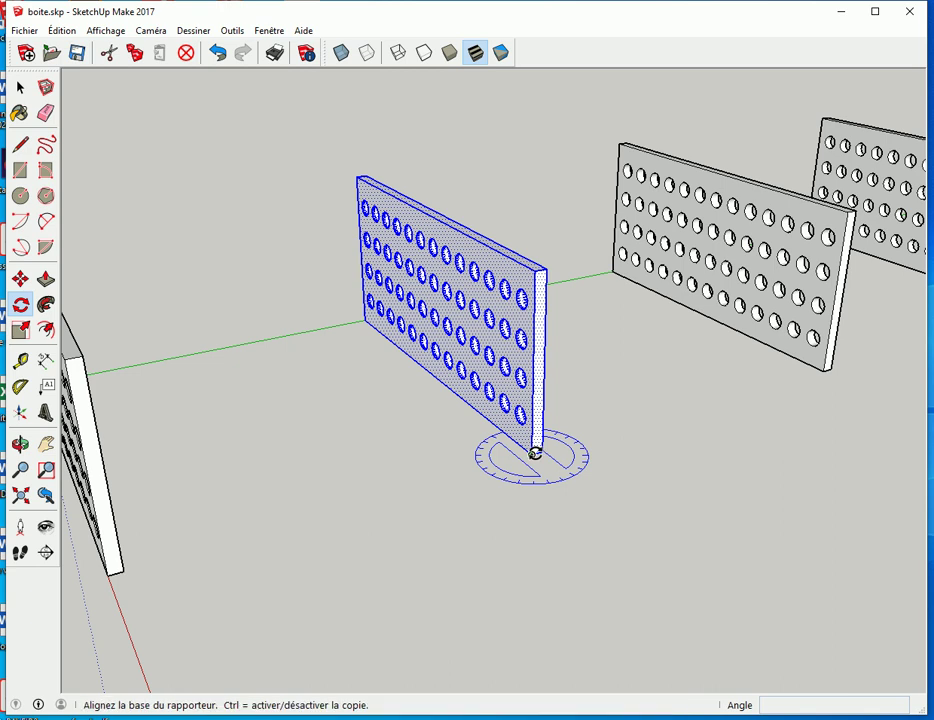
{"action": "left_click", "coordinate": [428, 378]}
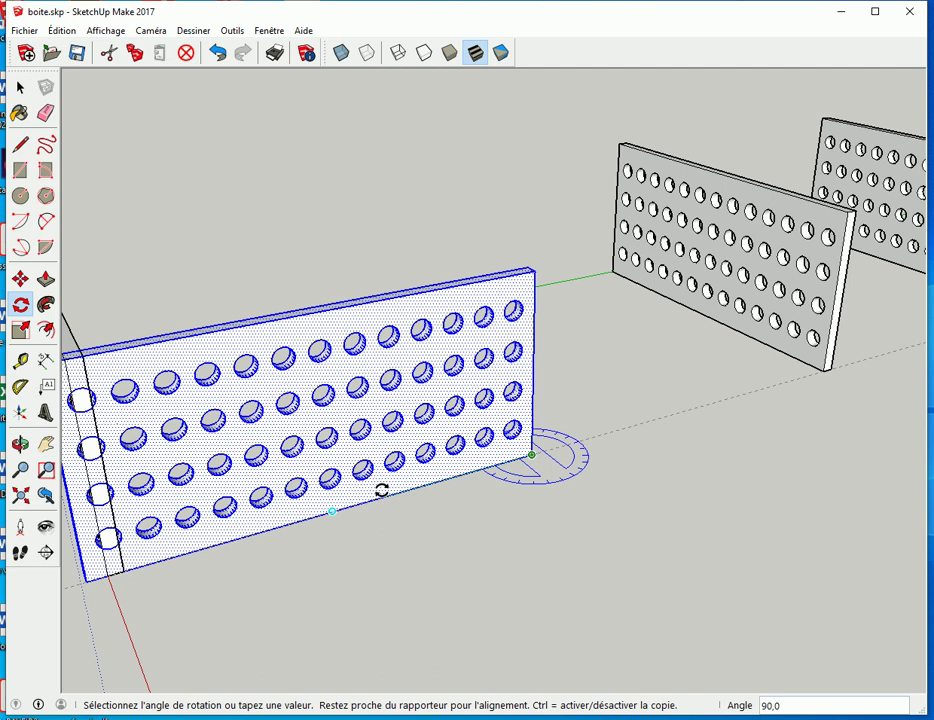
{"action": "left_click", "coordinate": [381, 490]}
{"action": "key", "text": "ctrl+z"}
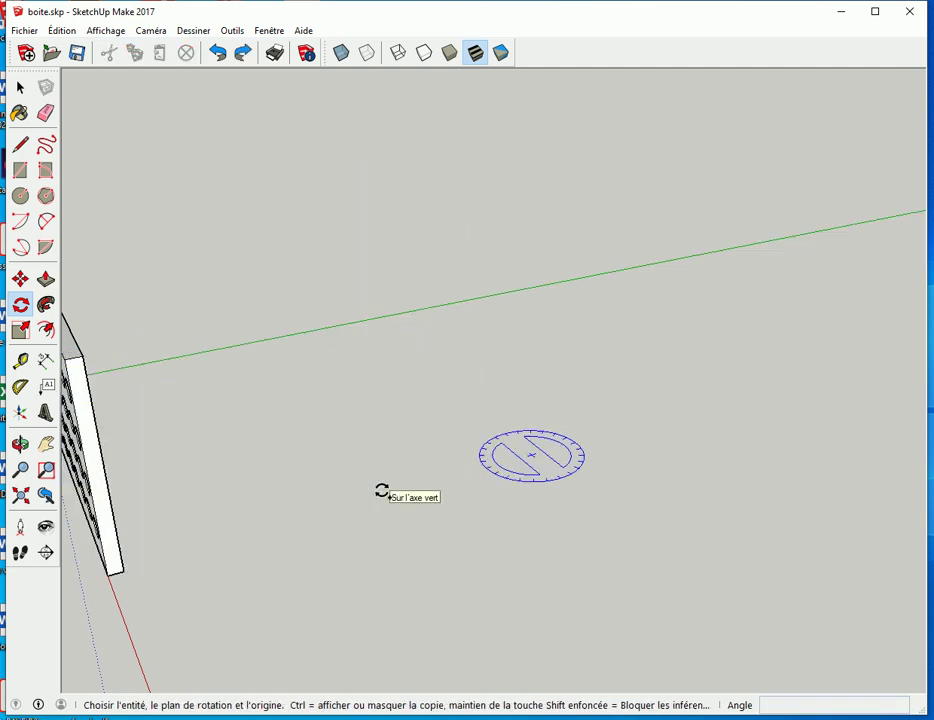
{"action": "key", "text": "ctrl+y"}
{"action": "key", "text": "space"}
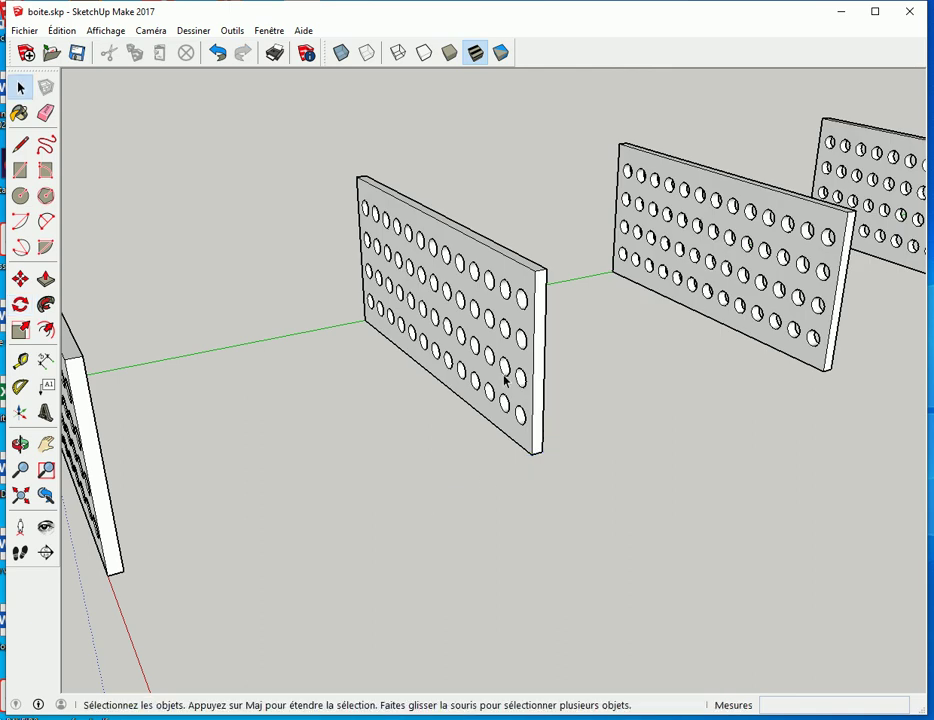
- Move the middle panel 1650 mm along the green axis
{"action": "left_click", "coordinate": [495, 343]}
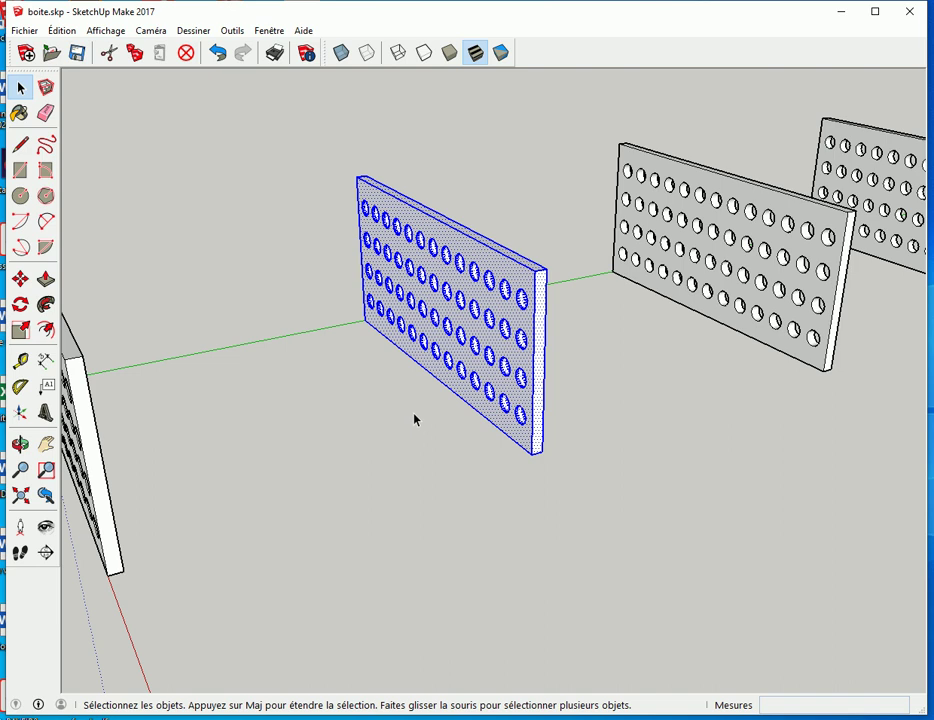
{"action": "key", "text": "m"}
{"action": "left_click", "coordinate": [531, 452]}
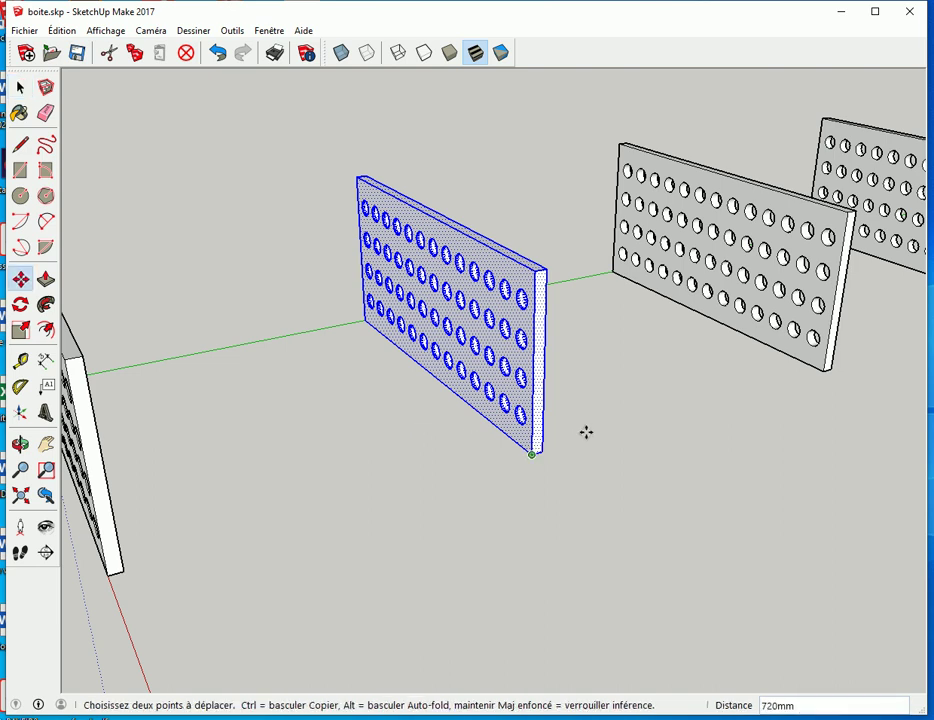
{"action": "left_click", "coordinate": [672, 420]}
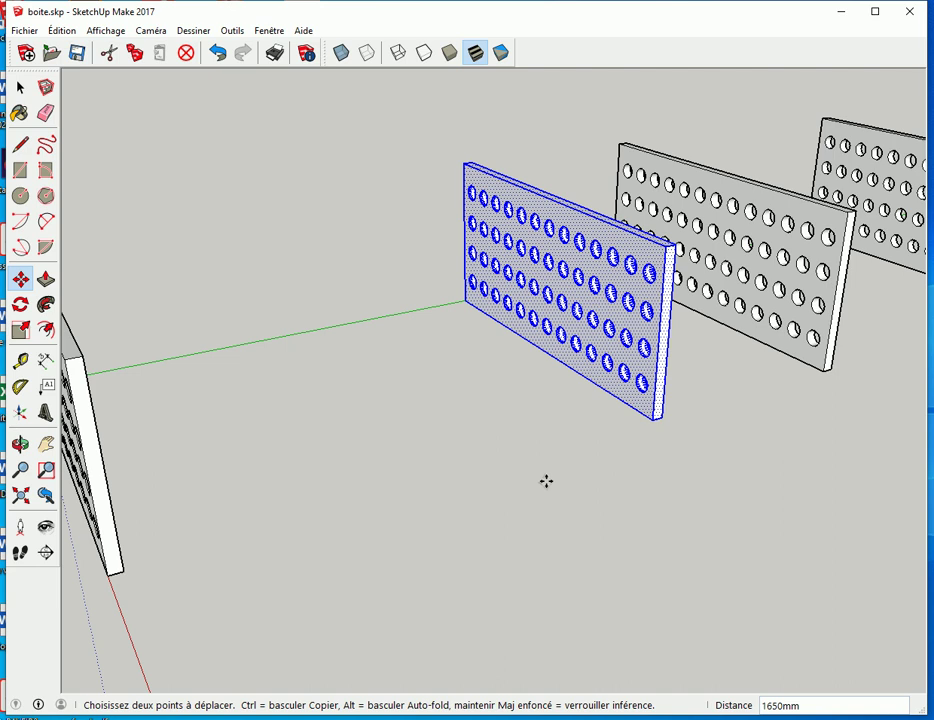
- Turn the middle panel 90° about its bottom corner so it stands crosswise
{"action": "key", "text": "q"}
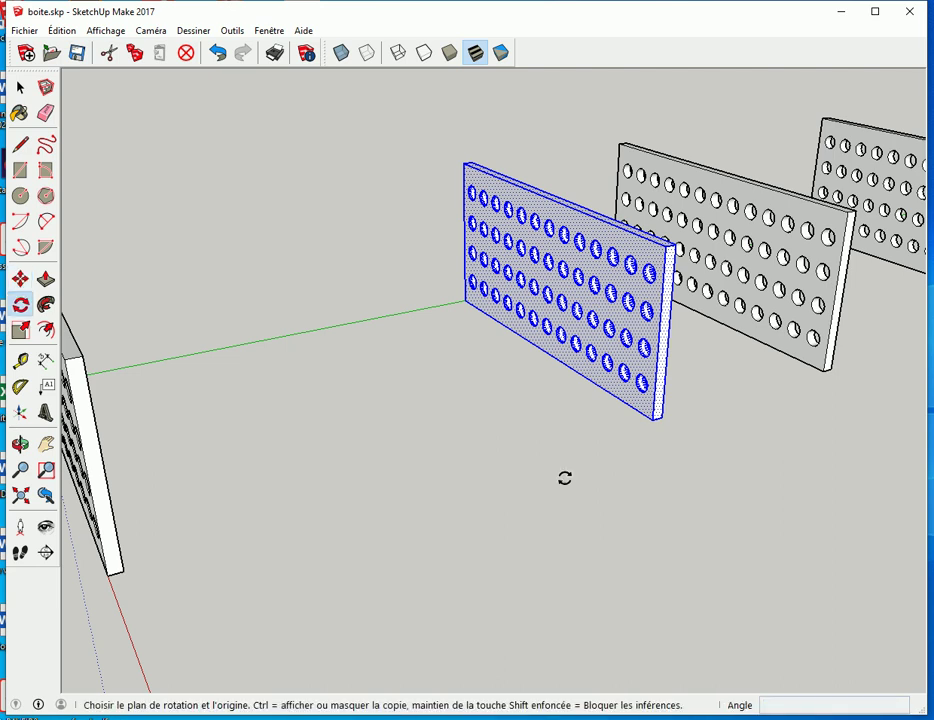
{"action": "left_click", "coordinate": [653, 419]}
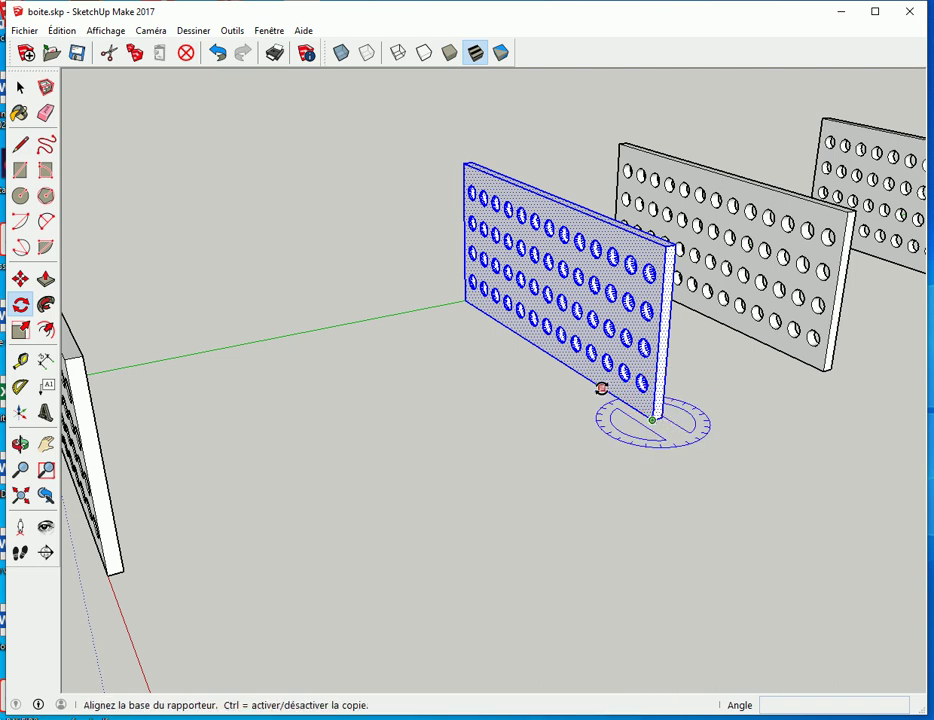
{"action": "left_click", "coordinate": [552, 363]}
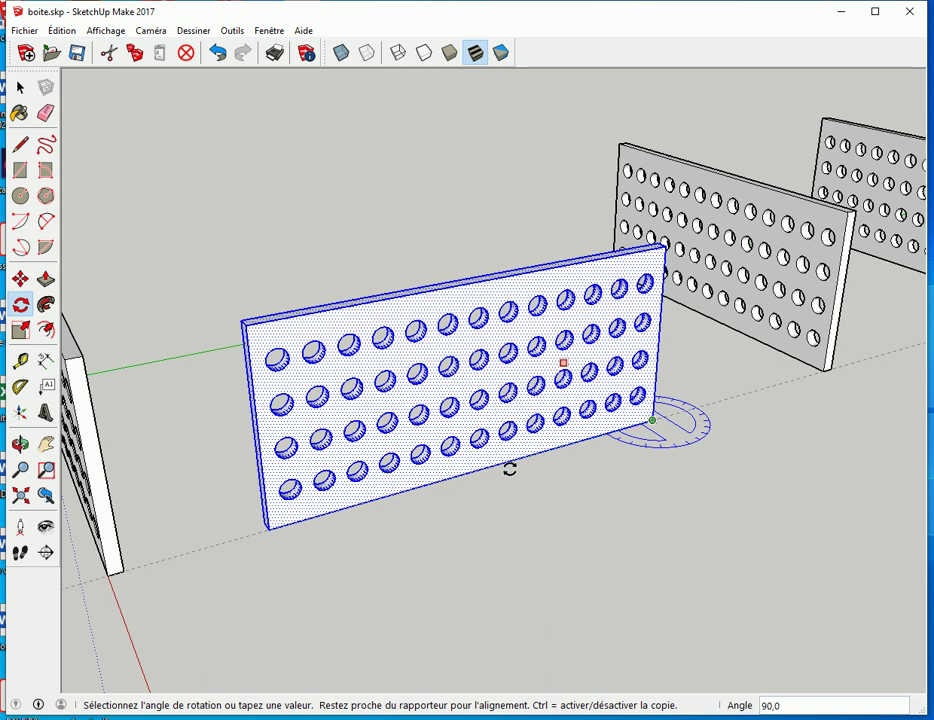
{"action": "left_click", "coordinate": [471, 437]}
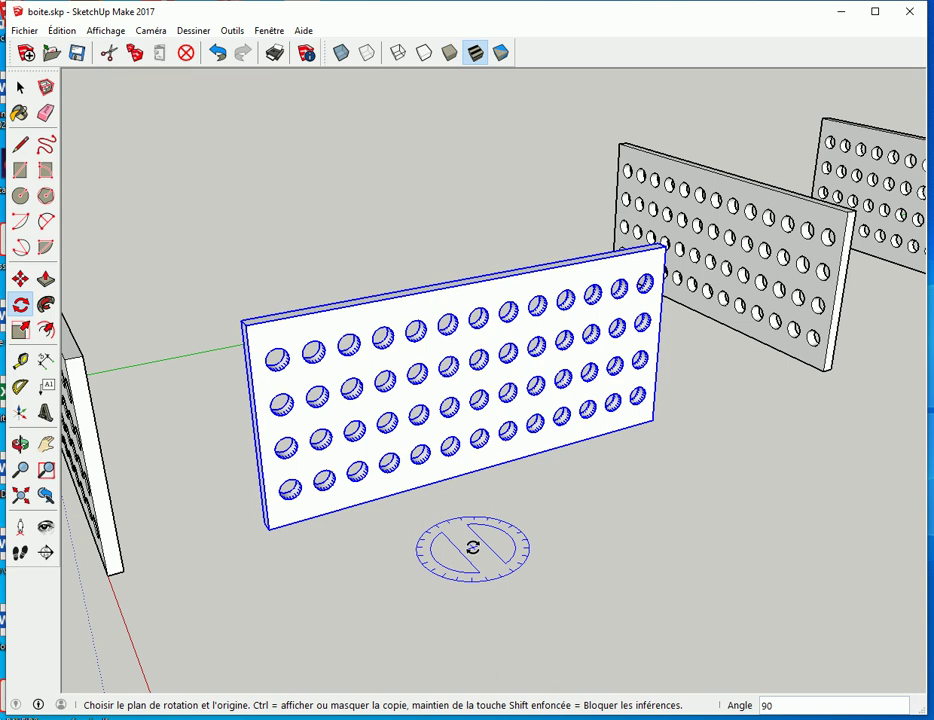
{"action": "key", "text": "space"}
{"action": "mouse_move", "coordinate": [765, 384]}
{"action": "middle_mouse_down"}
{"action": "mouse_move", "coordinate": [778, 382]}
{"action": "mouse_move", "coordinate": [497, 462]}
{"action": "middle_mouse_up"}
- Make the middle and right perforated panels into separate groups
{"action": "left_click", "coordinate": [484, 306]}
{"action": "right_click", "coordinate": [488, 301]}
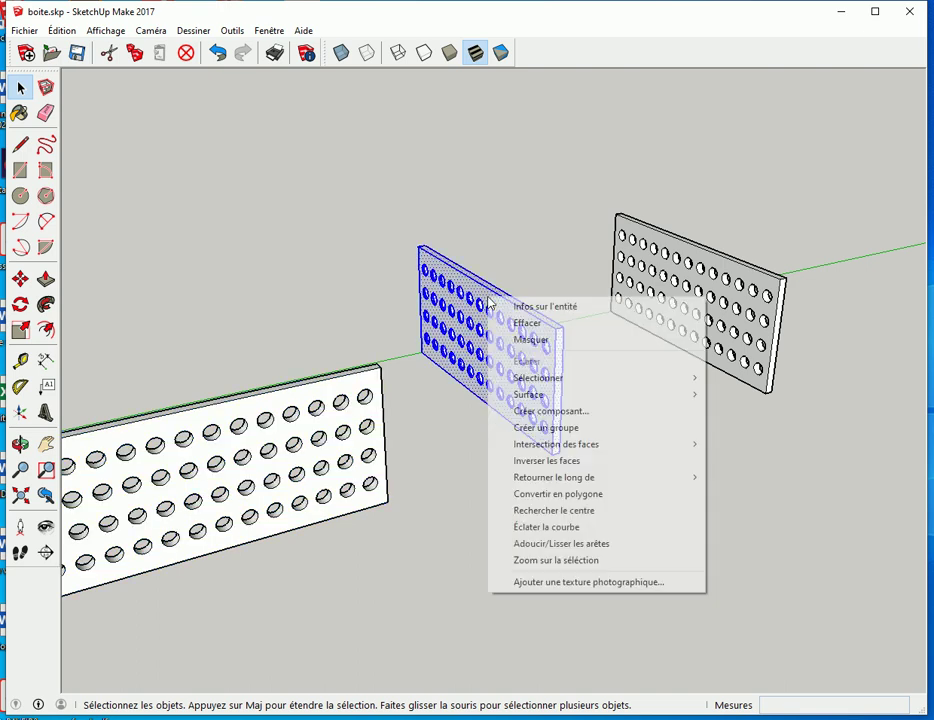
{"action": "left_click", "coordinate": [540, 428]}
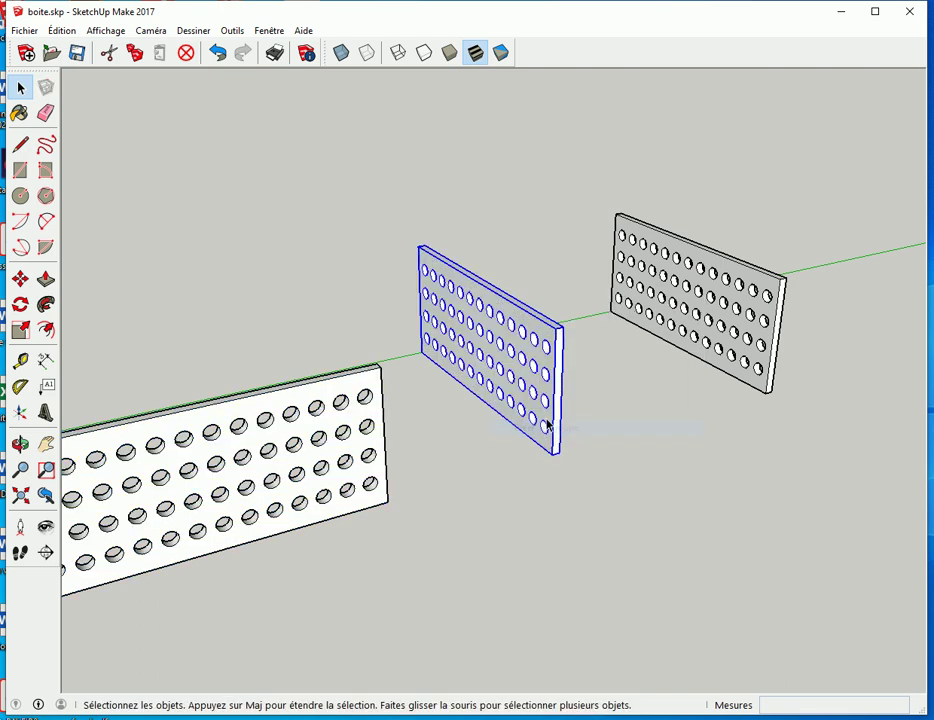
{"action": "left_click", "coordinate": [663, 245]}
{"action": "right_click", "coordinate": [663, 243]}
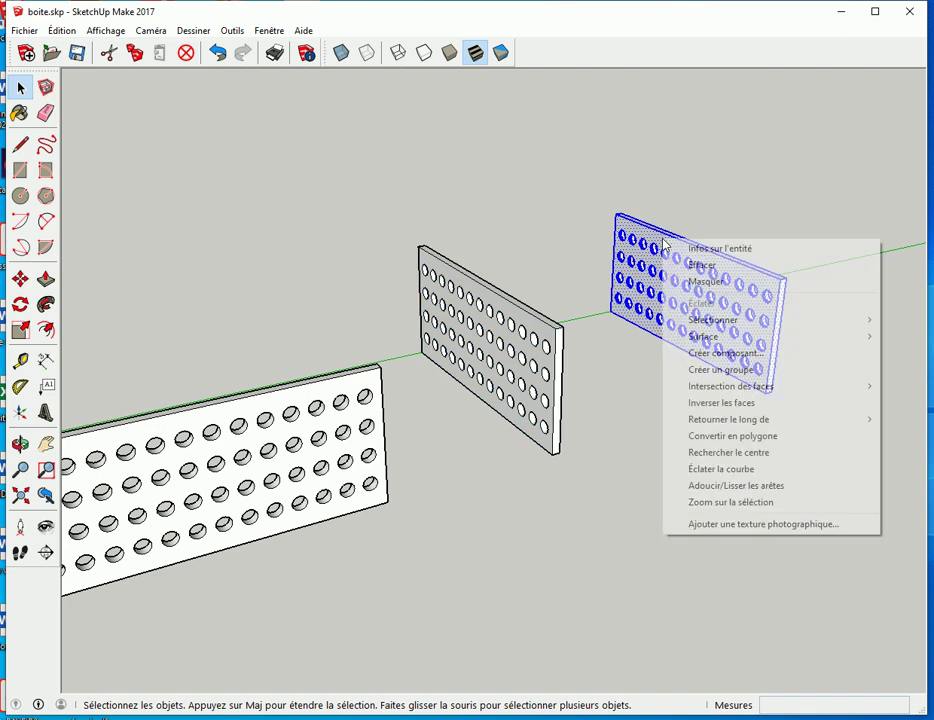
{"action": "left_click", "coordinate": [728, 376]}
- Zoom in on the middle panel and make a trial rotation about its top edge
{"action": "left_click", "coordinate": [507, 357]}
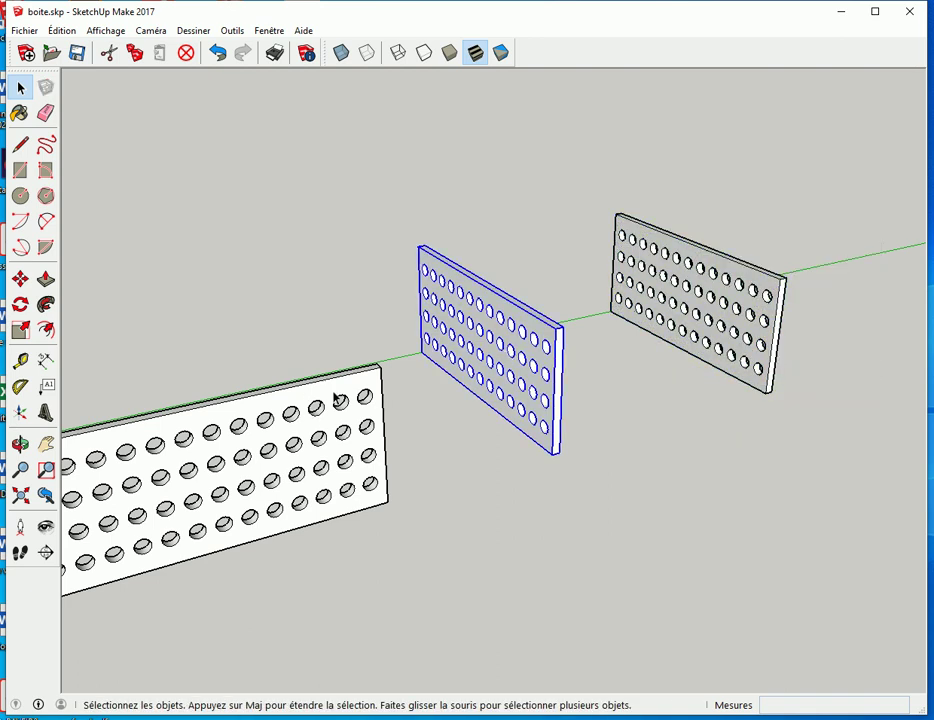
{"action": "middle_click_drag", "start_coordinate": [500, 428], "coordinate": [508, 427]}
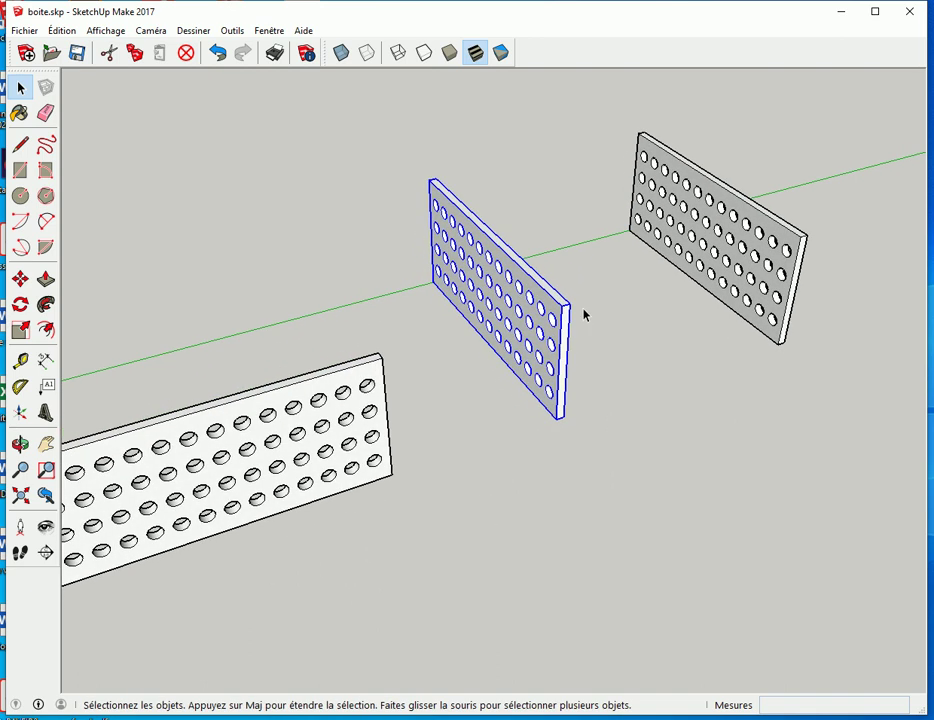
{"action": "scroll", "coordinate": [537, 277], "scroll_direction": "up", "scroll_amount": 2}
{"action": "scroll", "coordinate": [601, 298], "scroll_direction": "up", "scroll_amount": 2}
{"action": "key", "text": "m"}
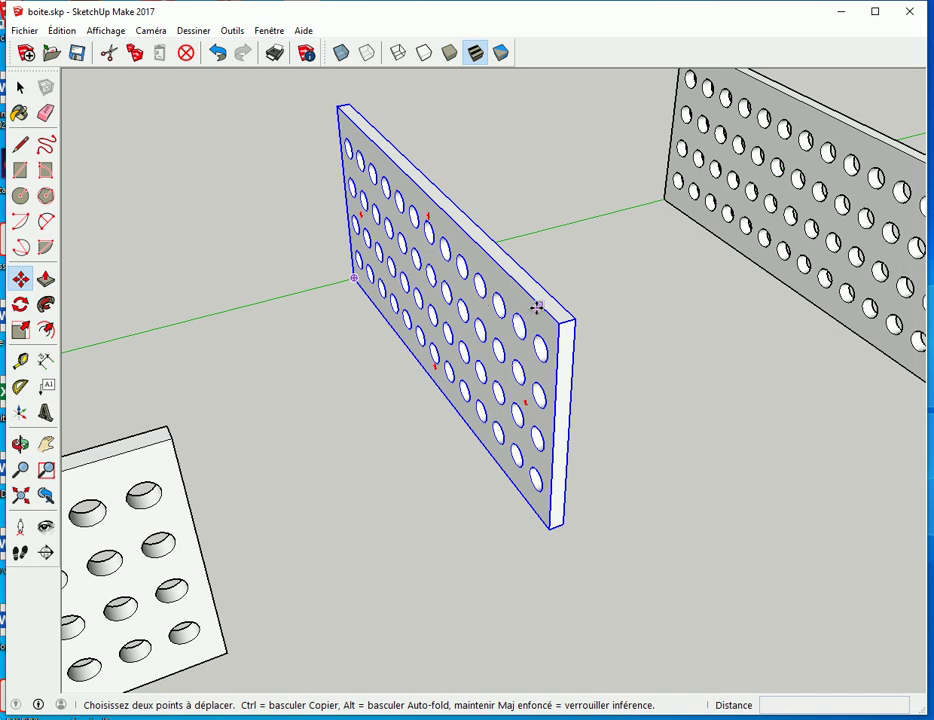
{"action": "key", "text": "q"}
{"action": "left_click", "coordinate": [435, 193]}
{"action": "left_click", "coordinate": [538, 288]}
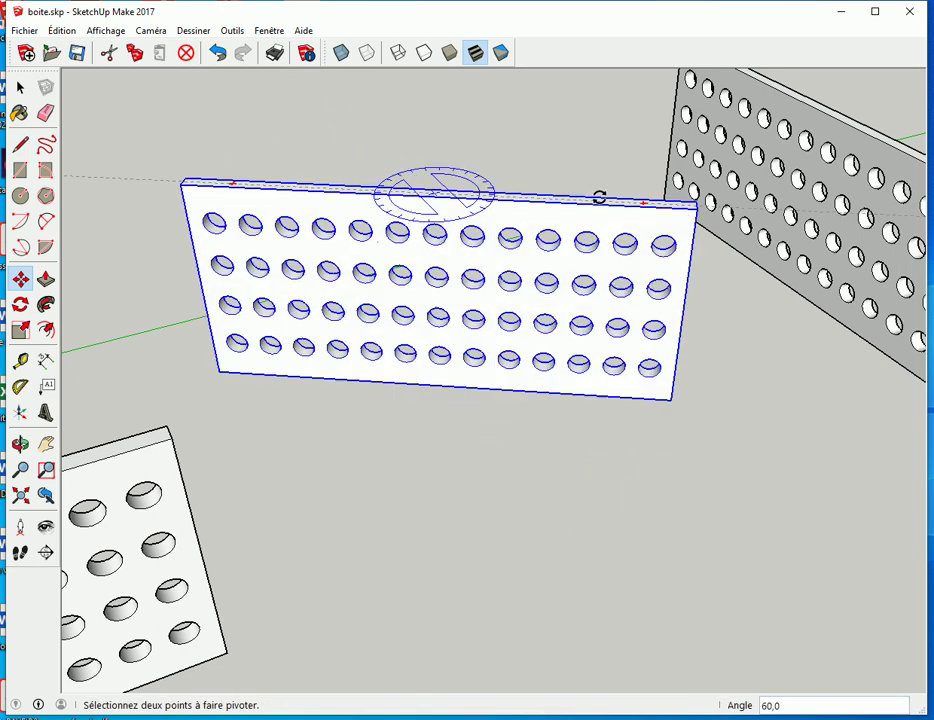
{"action": "left_click", "coordinate": [530, 302]}
- Re-tilt the middle panel about its top edge, ending at a 125.4° tilt
{"action": "key", "text": "m"}
{"action": "key", "text": "q"}
{"action": "left_click", "coordinate": [532, 448]}
{"action": "left_click", "coordinate": [546, 354]}
{"action": "left_click", "coordinate": [483, 285]}
{"action": "key", "text": "m"}
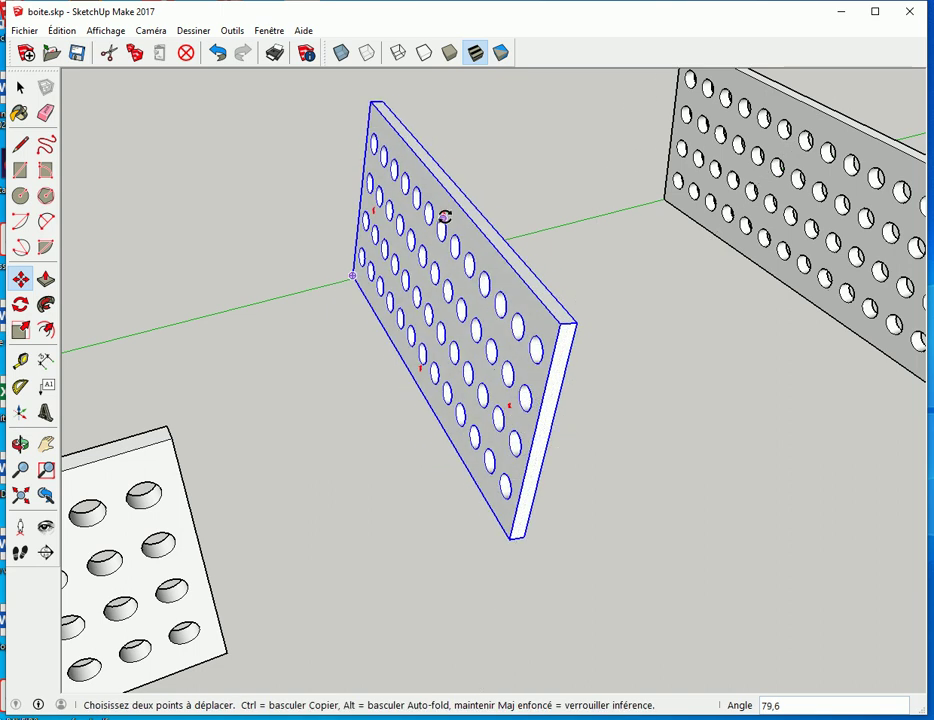
{"action": "key", "text": "q"}
{"action": "left_click", "coordinate": [432, 309]}
{"action": "left_click", "coordinate": [444, 213]}
{"action": "left_click", "coordinate": [423, 201]}
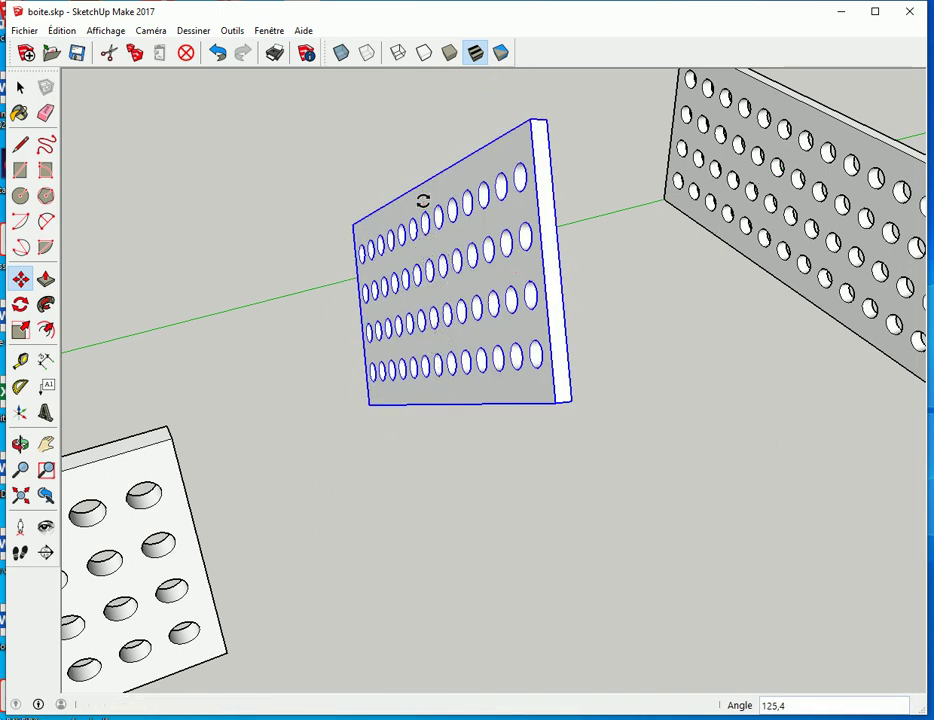
- Undo the extra tilts and turn the middle panel 90° to stand along the green axis
{"action": "key", "text": "m"}
{"action": "key", "text": "ctrl+z"}
{"action": "key", "text": "ctrl+z"}
{"action": "key", "text": "ctrl+z"}
{"action": "key", "text": "q"}
{"action": "left_click", "coordinate": [432, 193]}
{"action": "left_click", "coordinate": [500, 215]}
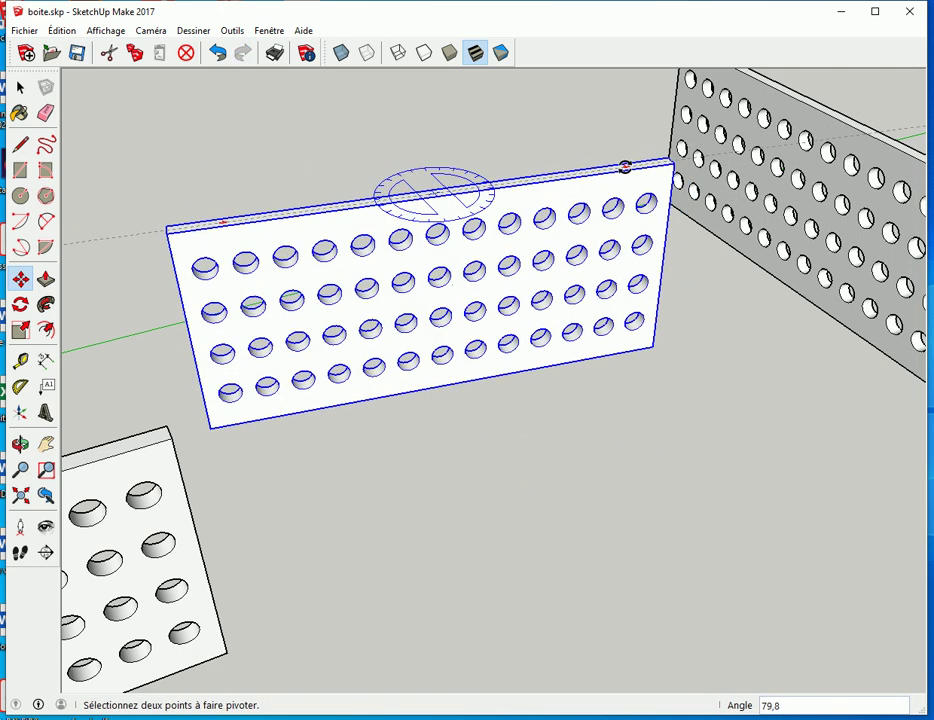
{"action": "left_click", "coordinate": [625, 167]}
{"action": "key", "text": "m"}
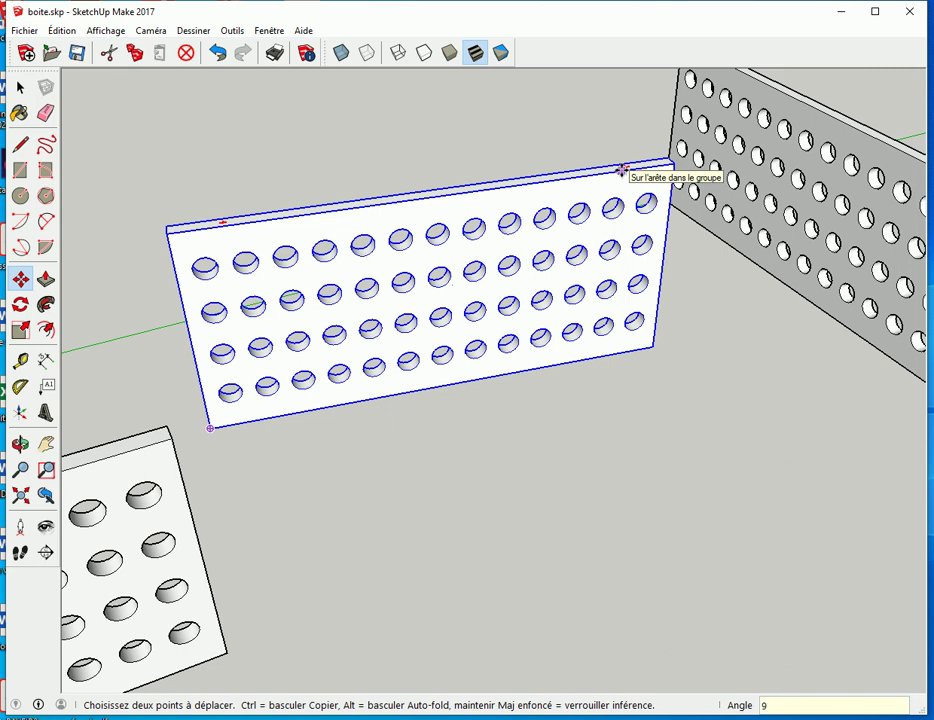
{"action": "type", "text": "0"}
{"action": "key", "text": "ctrl+z"}
- Reframe the three panels and move a panel by its corner onto the left wall's top corner
{"action": "mouse_move", "coordinate": [642, 214]}
{"action": "middle_mouse_down"}
{"action": "mouse_move", "coordinate": [619, 365]}
{"action": "mouse_move", "coordinate": [591, 400]}
{"action": "middle_mouse_up"}
{"action": "scroll", "coordinate": [591, 400], "scroll_direction": "down", "scroll_amount": 2}
{"action": "scroll", "coordinate": [600, 381], "scroll_direction": "down", "scroll_amount": 1}
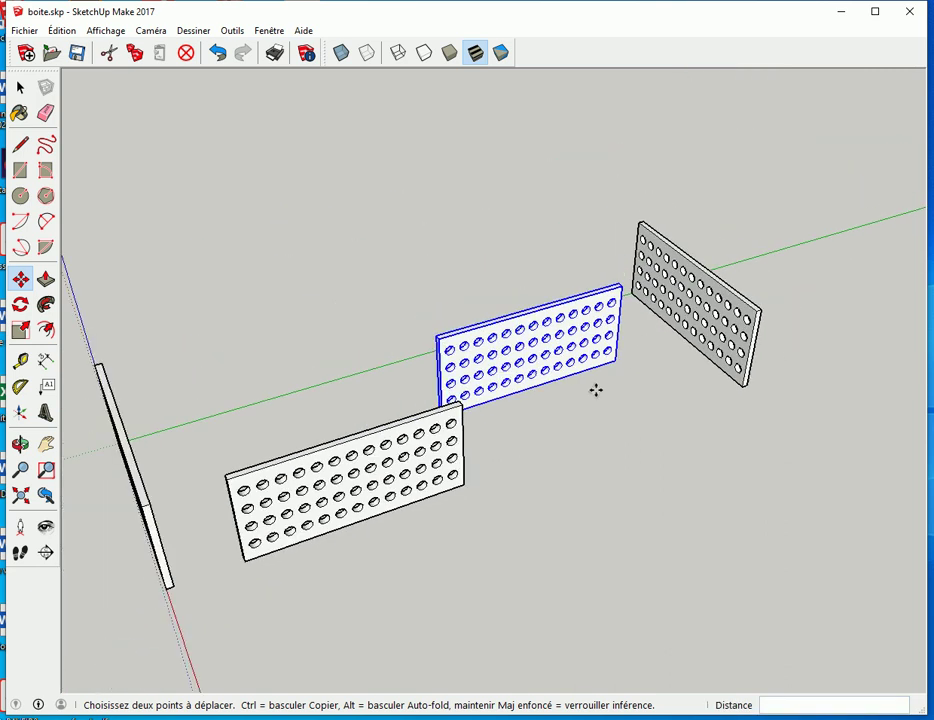
{"action": "middle_click_drag", "start_coordinate": [500, 457], "coordinate": [582, 399], "text": "shift"}
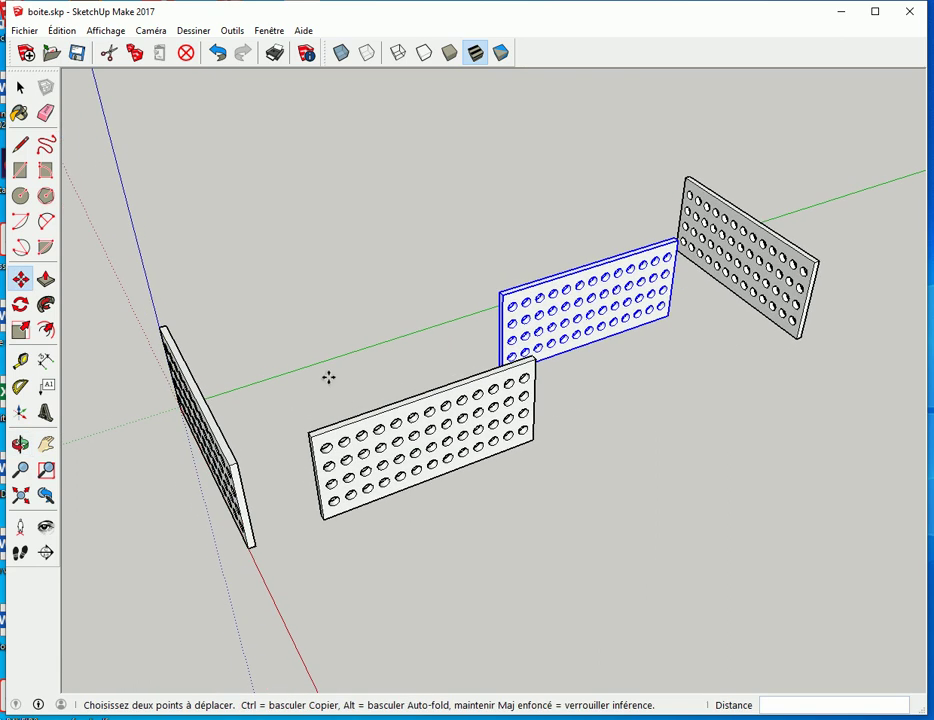
{"action": "key", "text": "o"}
{"action": "mouse_move", "coordinate": [367, 352]}
{"action": "left_mouse_down"}
{"action": "mouse_move", "coordinate": [320, 373]}
{"action": "mouse_move", "coordinate": [244, 386]}
{"action": "mouse_move", "coordinate": [386, 309]}
{"action": "left_mouse_up"}
{"action": "key", "text": "m"}
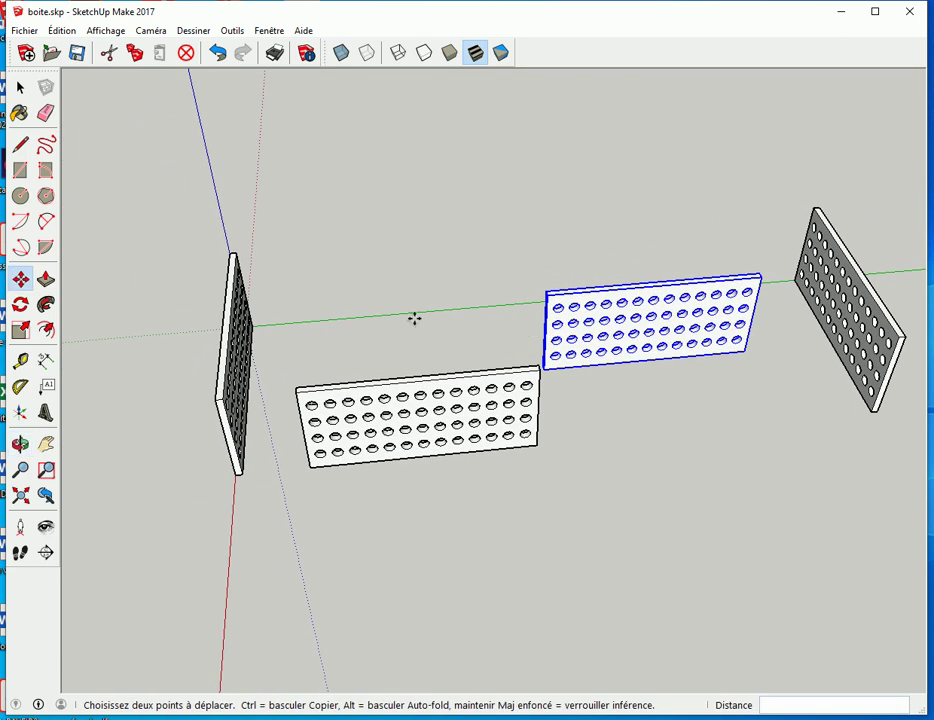
{"action": "middle_click_drag", "start_coordinate": [386, 309], "coordinate": [569, 307]}
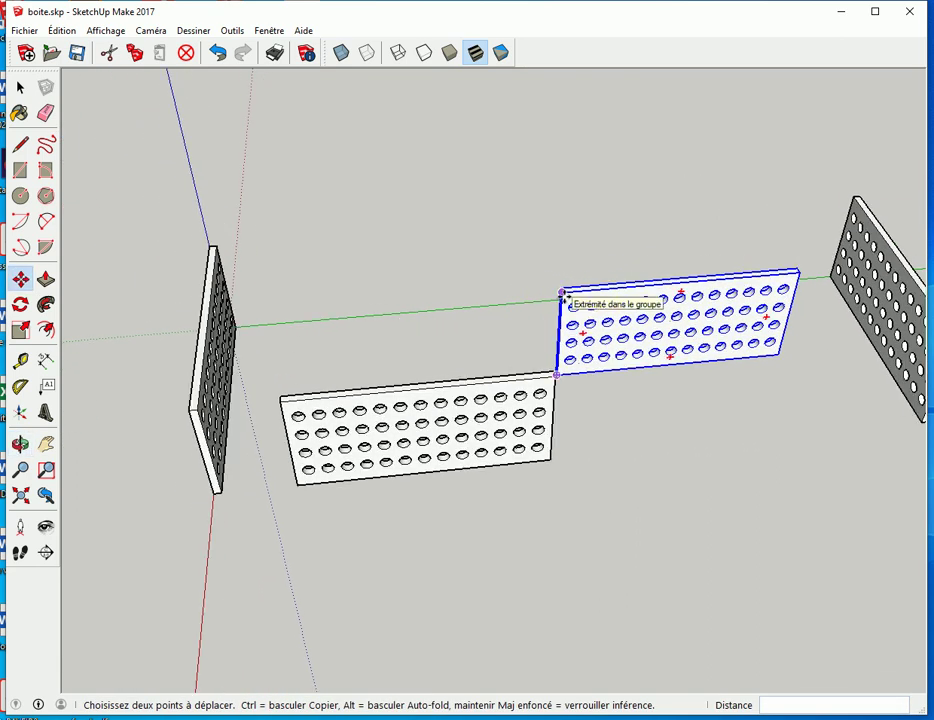
{"action": "left_click", "coordinate": [560, 297]}
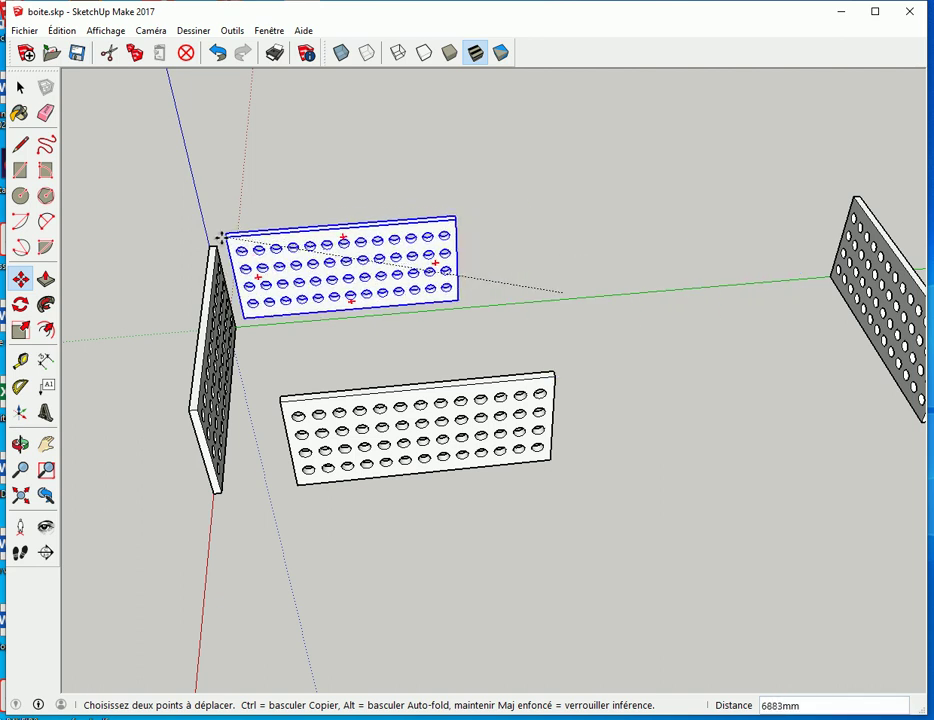
{"action": "scroll", "coordinate": [210, 246], "scroll_direction": "up", "scroll_amount": 2}
{"action": "scroll", "coordinate": [210, 246], "scroll_direction": "up", "scroll_amount": 2}
{"action": "left_click", "coordinate": [209, 248]}
{"action": "mouse_move", "coordinate": [209, 248]}
{"action": "middle_mouse_down"}
{"action": "mouse_move", "coordinate": [440, 357]}
{"action": "mouse_move", "coordinate": [680, 378]}
{"action": "middle_mouse_up"}
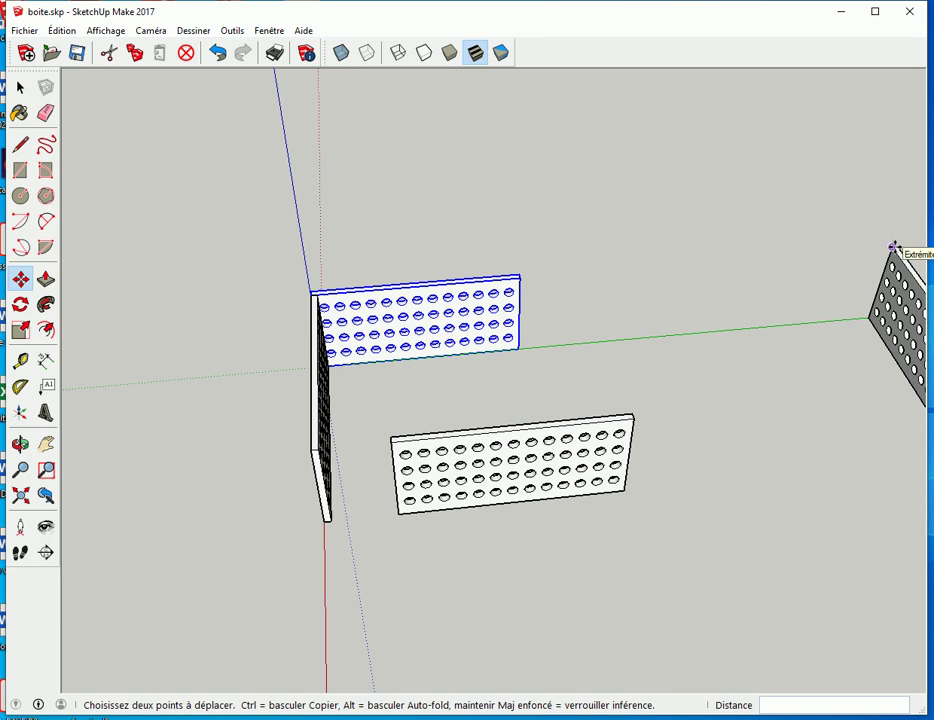
- Abandon a second move of the flat panel and clear the selection
{"action": "left_click", "coordinate": [893, 247]}
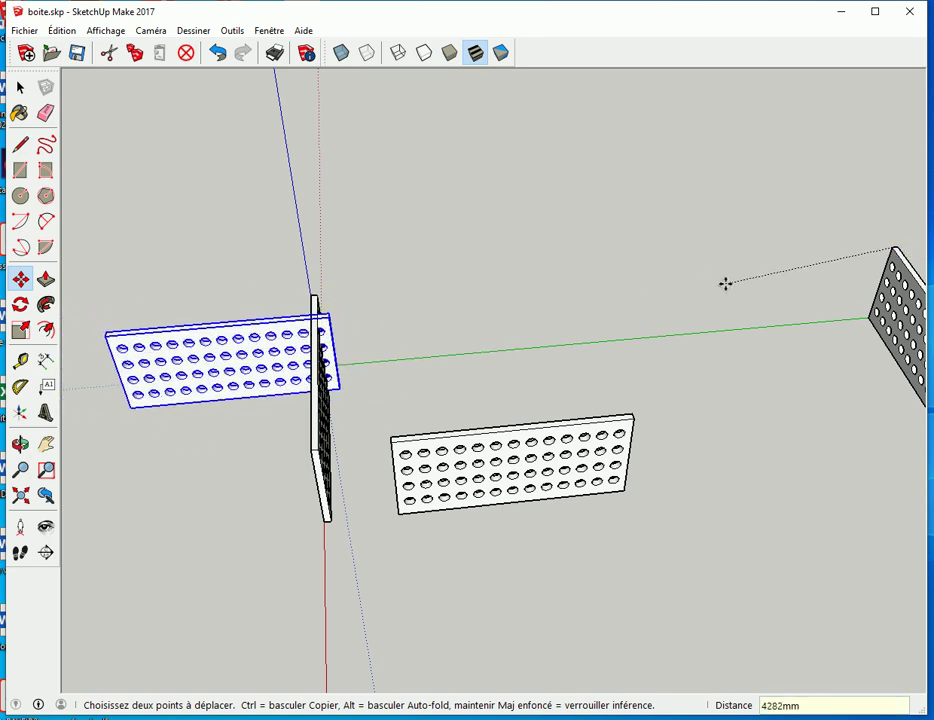
{"action": "key", "text": "Escape"}
{"action": "key", "text": "space"}
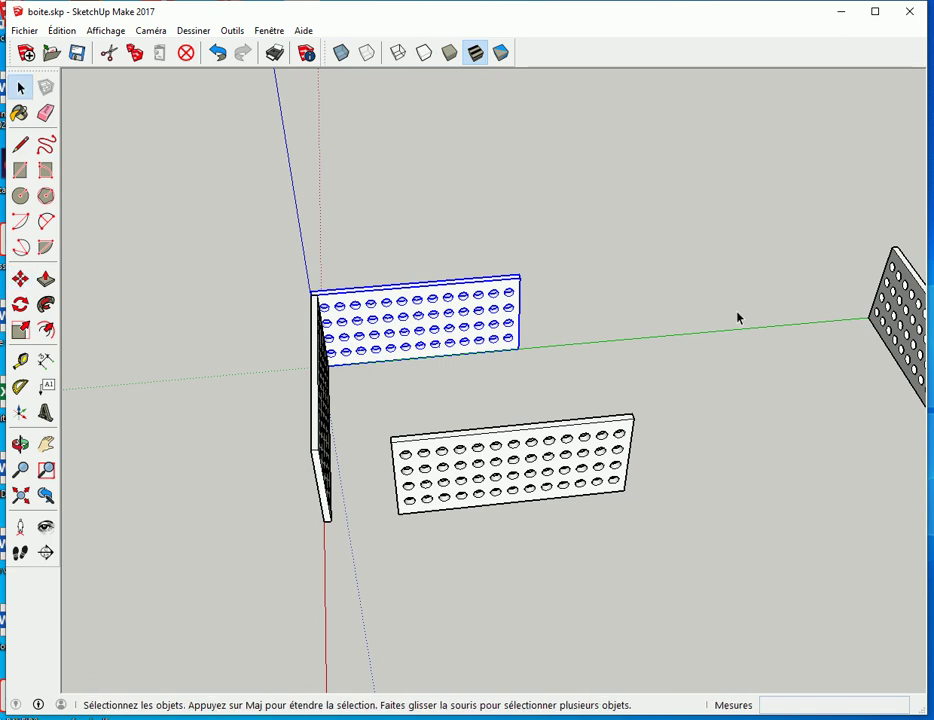
{"action": "left_click", "coordinate": [740, 335]}
- Move the right panel by its top corner onto the back panel's end, forming a corner
{"action": "key", "text": "m"}
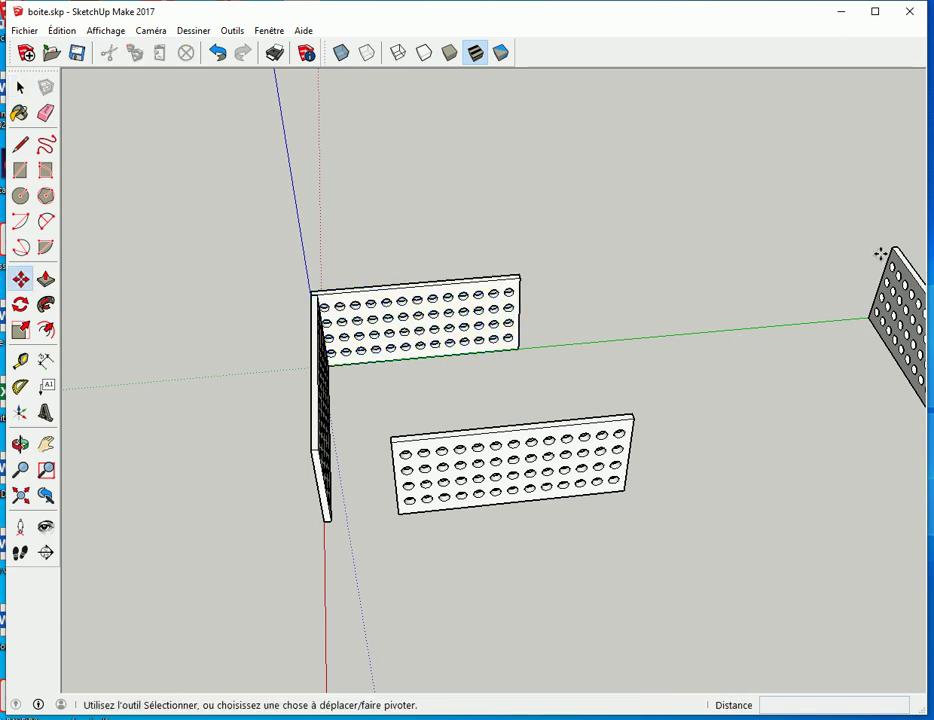
{"action": "left_click", "coordinate": [892, 247]}
{"action": "scroll", "coordinate": [540, 268], "scroll_direction": "up", "scroll_amount": 1}
{"action": "scroll", "coordinate": [536, 267], "scroll_direction": "up", "scroll_amount": 2}
{"action": "scroll", "coordinate": [527, 271], "scroll_direction": "up", "scroll_amount": 2}
{"action": "scroll", "coordinate": [525, 275], "scroll_direction": "up", "scroll_amount": 2}
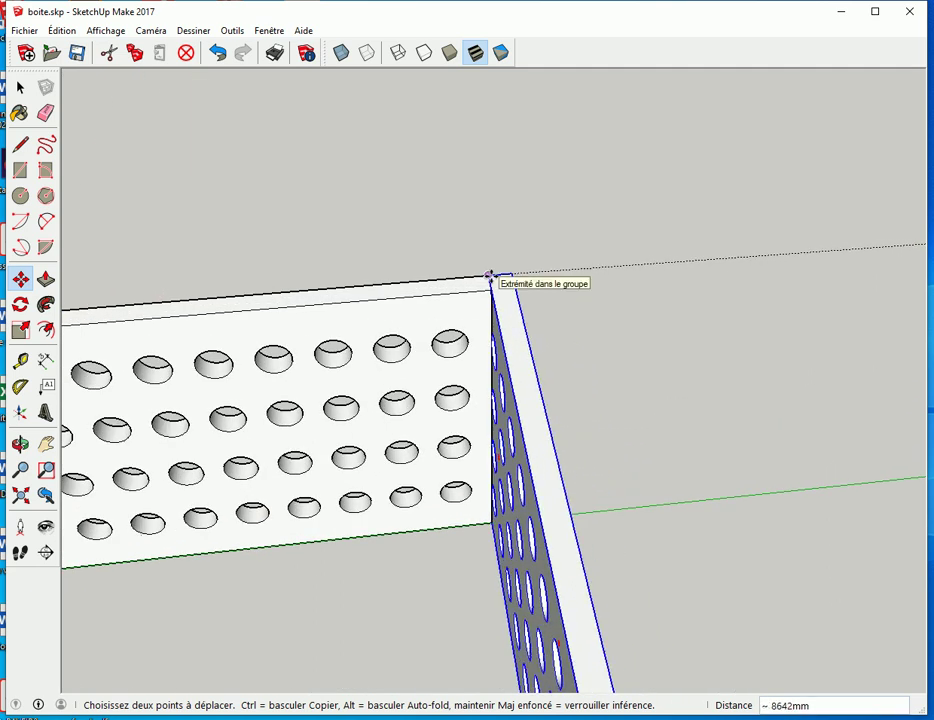
{"action": "left_click", "coordinate": [492, 273]}
{"action": "scroll", "coordinate": [615, 345], "scroll_direction": "down", "scroll_amount": 1}
{"action": "scroll", "coordinate": [615, 345], "scroll_direction": "down", "scroll_amount": 3}
{"action": "scroll", "coordinate": [605, 480], "scroll_direction": "down", "scroll_amount": 2}
{"action": "mouse_move", "coordinate": [459, 530]}
{"action": "middle_mouse_down"}
{"action": "mouse_move", "coordinate": [438, 415]}
{"action": "mouse_move", "coordinate": [466, 286]}
{"action": "mouse_move", "coordinate": [472, 352]}
{"action": "middle_mouse_up"}
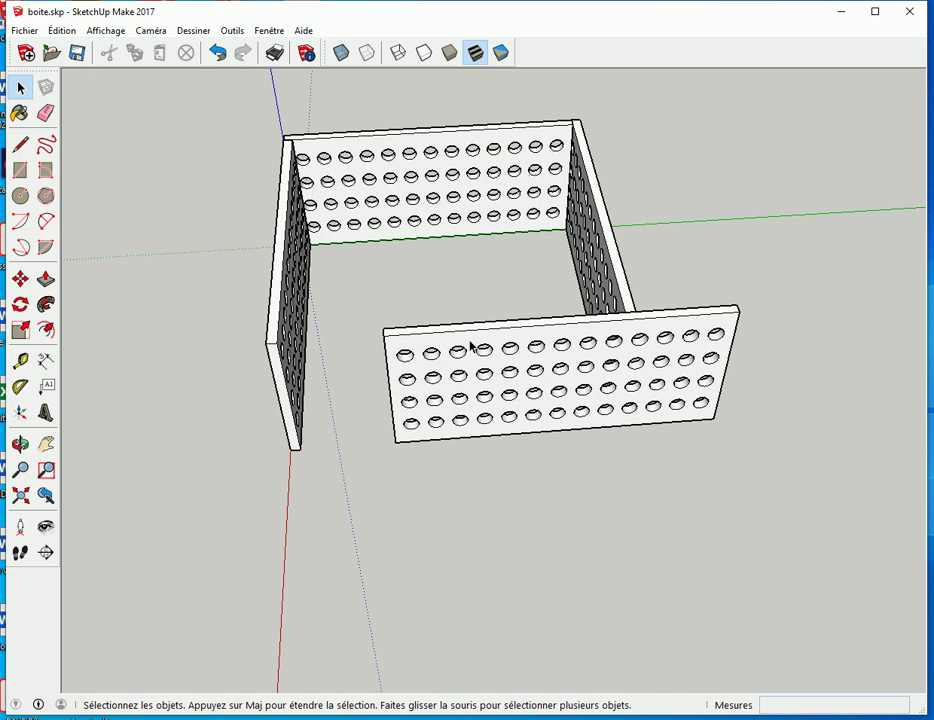
- Move the loose front panel from its corner to the box's front edge
{"action": "left_click", "coordinate": [470, 346]}
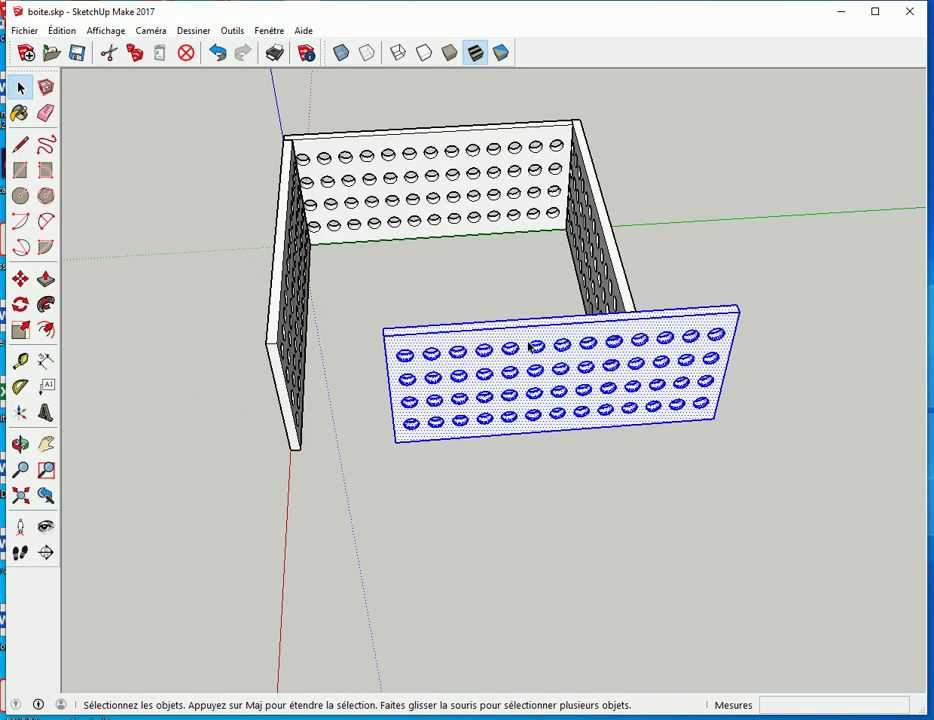
{"action": "key", "text": "m"}
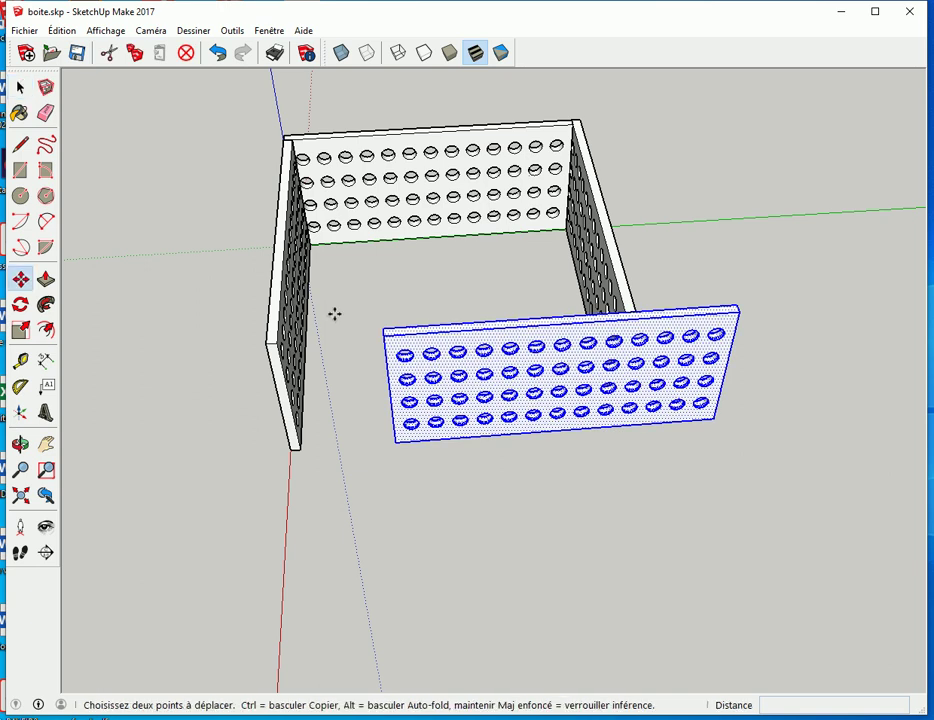
{"action": "left_click", "coordinate": [384, 328]}
{"action": "left_click", "coordinate": [266, 343]}
{"action": "key", "text": "space"}
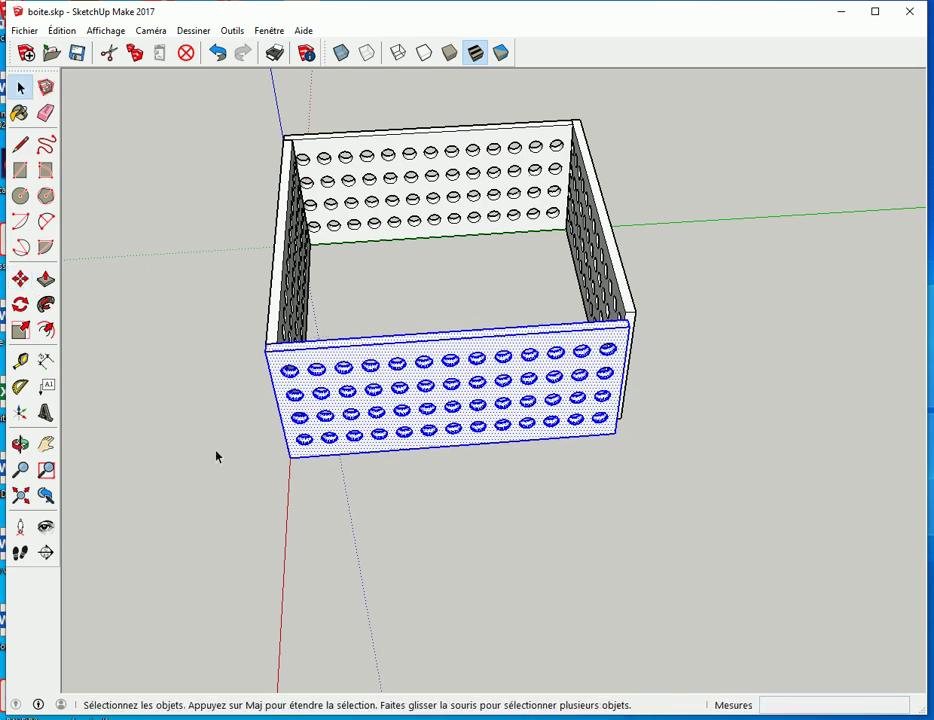
{"action": "left_click", "coordinate": [208, 455]}
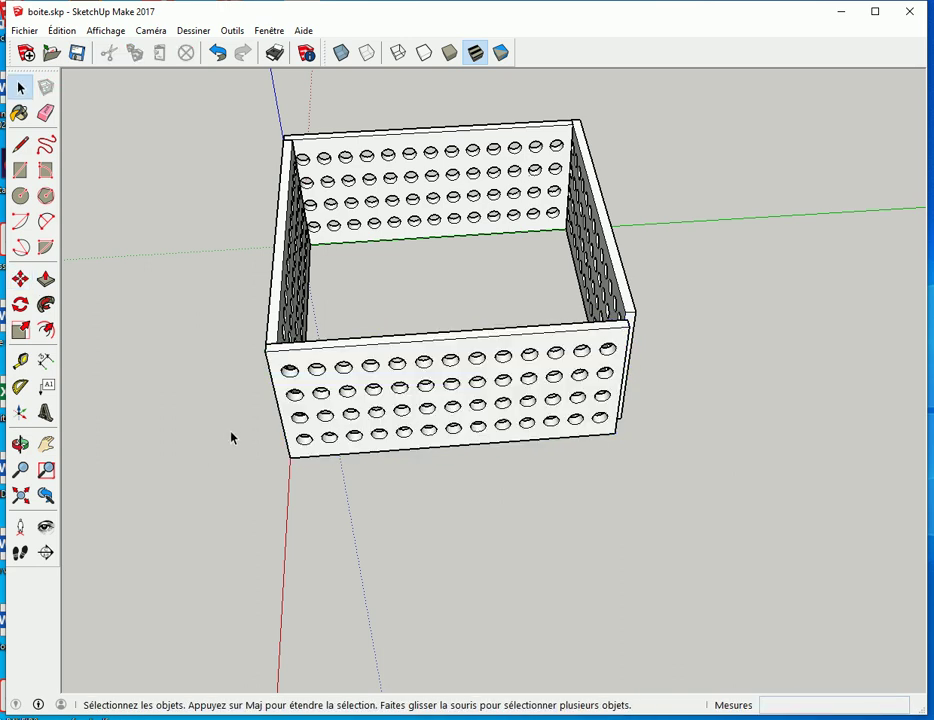
- Move the right panel by its top corner flush to the back corner
{"action": "left_click", "coordinate": [603, 213]}
{"action": "left_click", "coordinate": [638, 263]}
{"action": "key", "text": "m"}
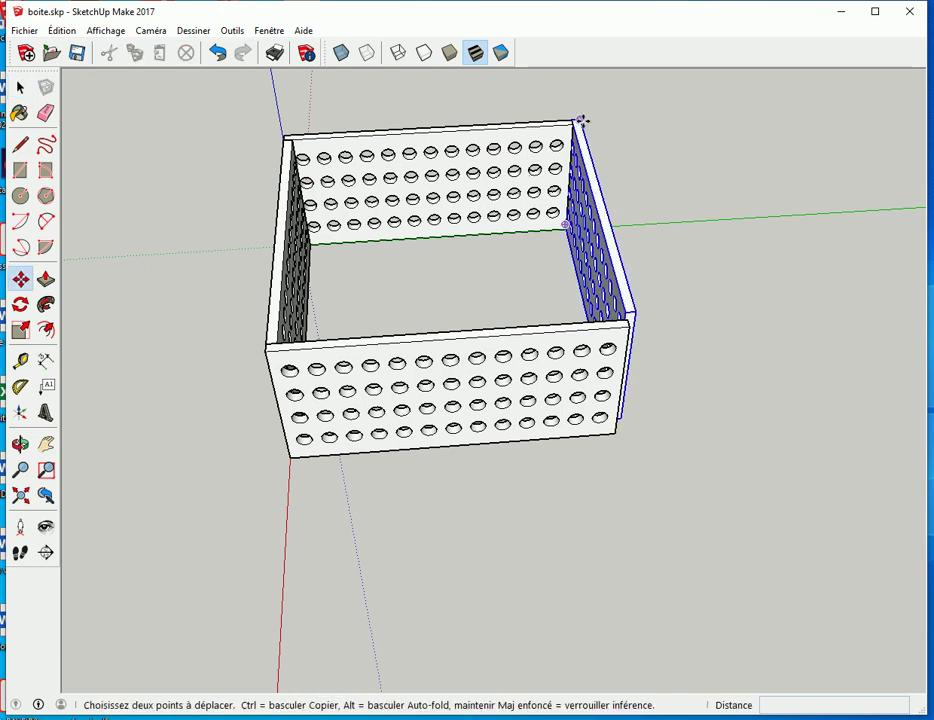
{"action": "left_click", "coordinate": [579, 121]}
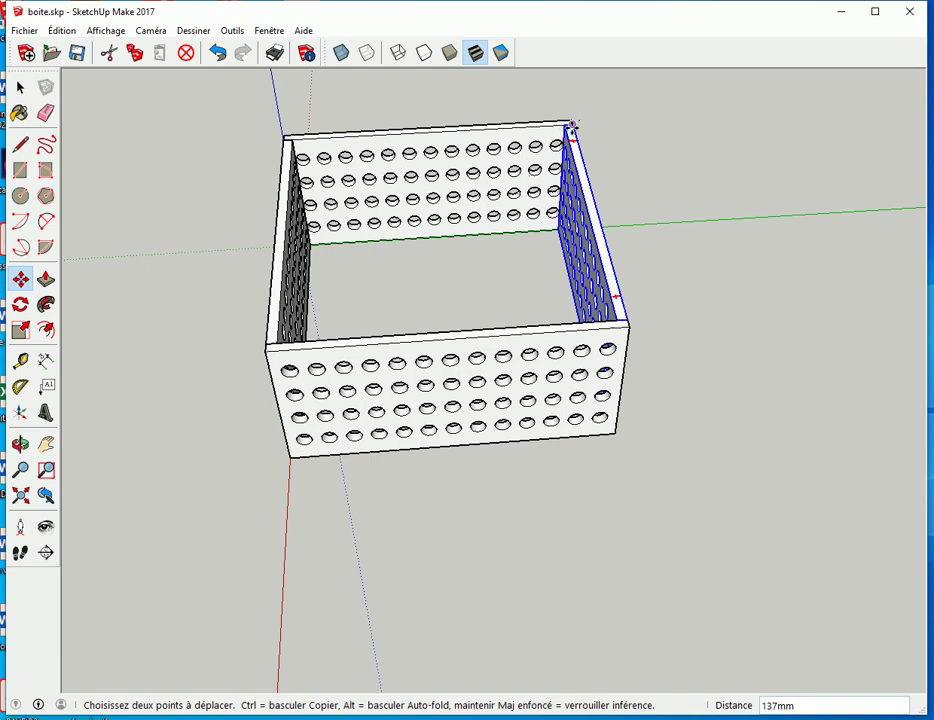
{"action": "scroll", "coordinate": [575, 118], "scroll_direction": "up", "scroll_amount": 2}
{"action": "scroll", "coordinate": [575, 118], "scroll_direction": "up", "scroll_amount": 2}
{"action": "scroll", "coordinate": [577, 115], "scroll_direction": "up", "scroll_amount": 1}
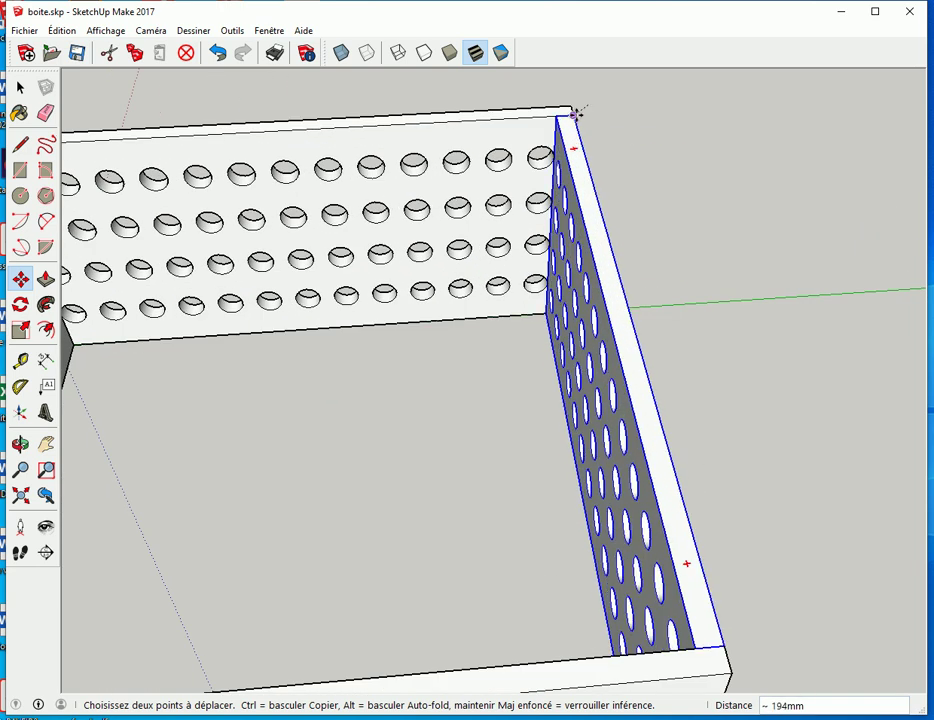
{"action": "left_click", "coordinate": [576, 115]}
{"action": "scroll", "coordinate": [720, 290], "scroll_direction": "down", "scroll_amount": 5}
{"action": "key", "text": "space"}
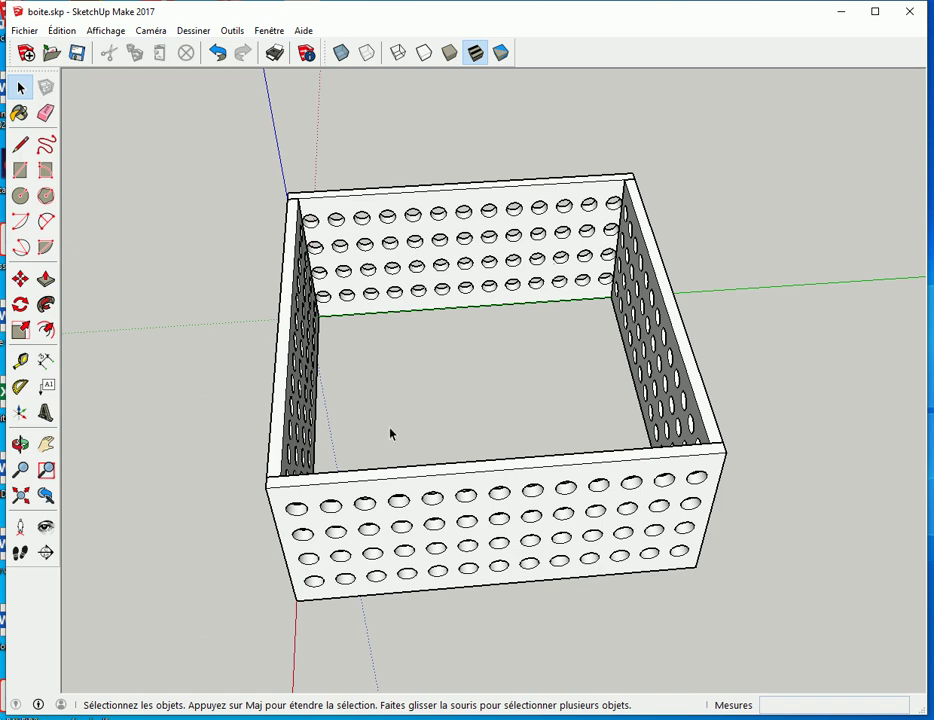
{"action": "mouse_move", "coordinate": [407, 341]}
{"action": "middle_mouse_down"}
{"action": "mouse_move", "coordinate": [438, 369]}
{"action": "mouse_move", "coordinate": [221, 298]}
{"action": "mouse_move", "coordinate": [474, 347]}
{"action": "mouse_move", "coordinate": [502, 375]}
{"action": "middle_mouse_up"}
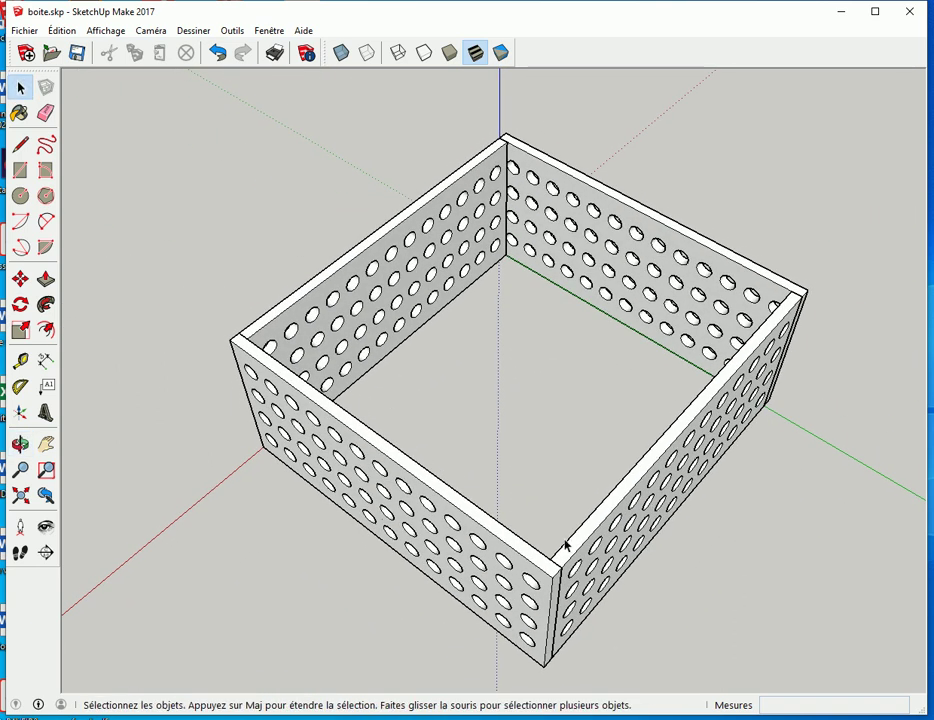
- Reposition the right-hand wall by its top corner so it meets the back wall
{"action": "mouse_move", "coordinate": [708, 269]}
{"action": "middle_mouse_down"}
{"action": "mouse_move", "coordinate": [438, 459]}
{"action": "mouse_move", "coordinate": [461, 442]}
{"action": "mouse_move", "coordinate": [722, 405]}
{"action": "middle_mouse_up"}
{"action": "mouse_move", "coordinate": [546, 384]}
{"action": "middle_mouse_down"}
{"action": "mouse_move", "coordinate": [688, 390]}
{"action": "mouse_move", "coordinate": [597, 345]}
{"action": "middle_mouse_up"}
{"action": "middle_click_drag", "start_coordinate": [482, 384], "coordinate": [605, 330]}
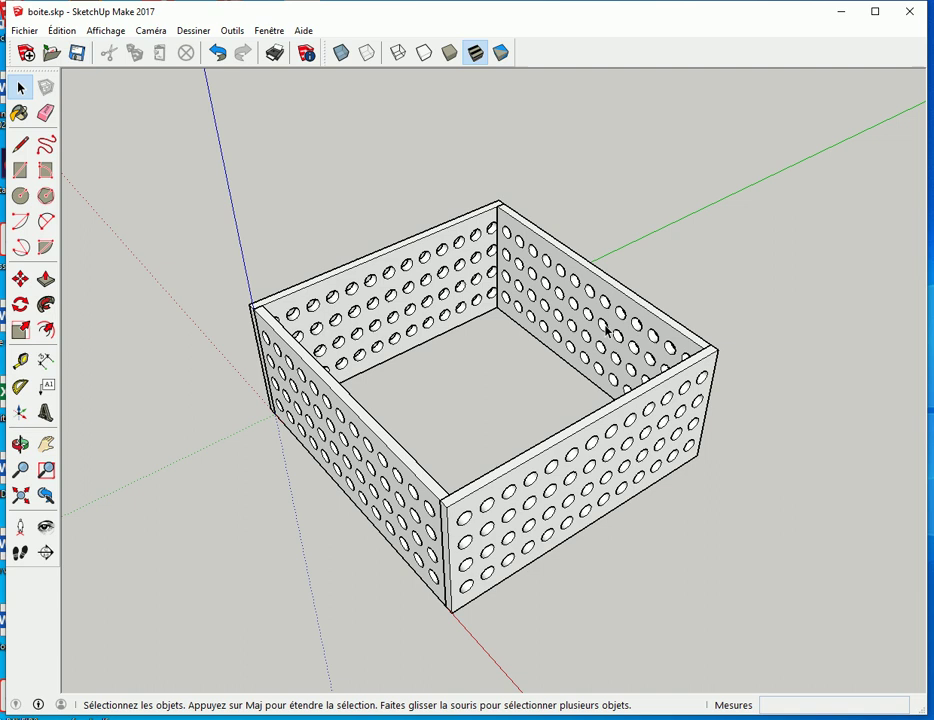
{"action": "left_click", "coordinate": [567, 266]}
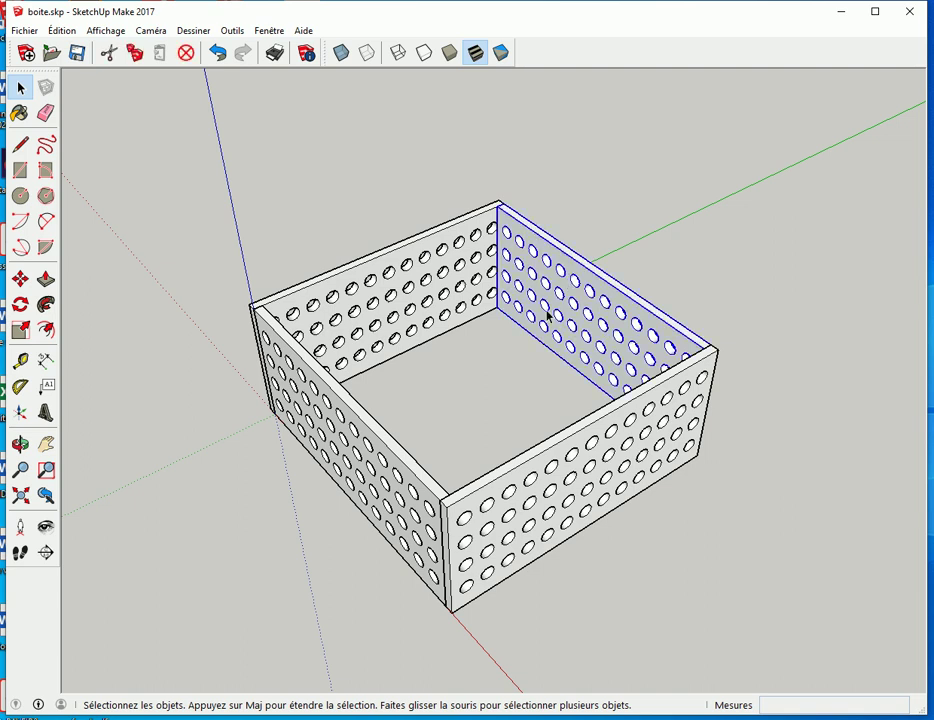
{"action": "key", "text": "m"}
{"action": "scroll", "coordinate": [502, 223], "scroll_direction": "up", "scroll_amount": 1}
{"action": "scroll", "coordinate": [496, 204], "scroll_direction": "up", "scroll_amount": 1}
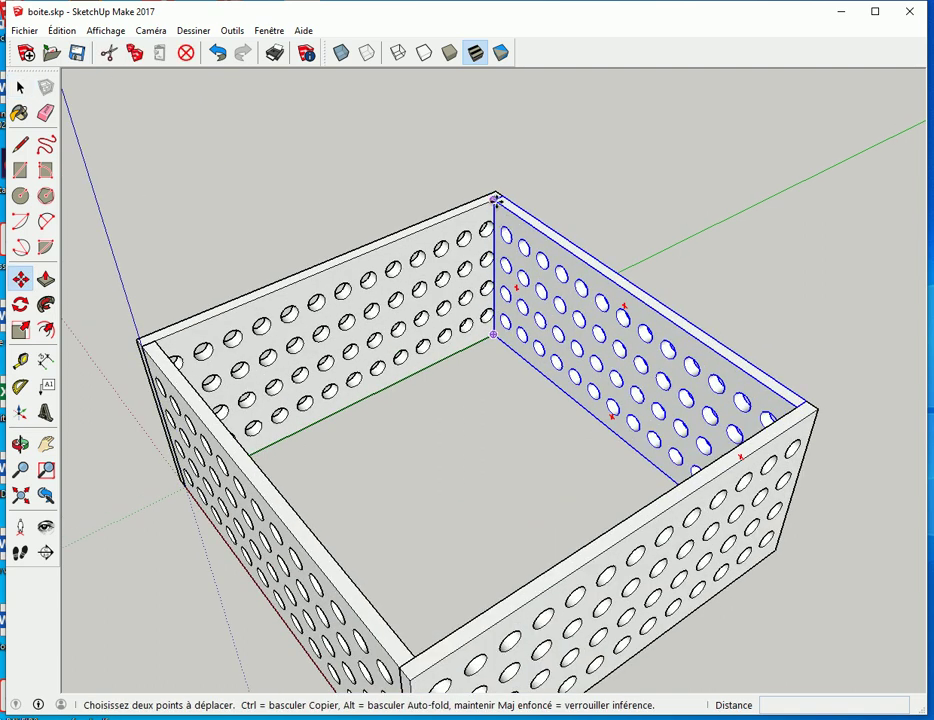
{"action": "left_click", "coordinate": [494, 200]}
{"action": "scroll", "coordinate": [495, 190], "scroll_direction": "up", "scroll_amount": 1}
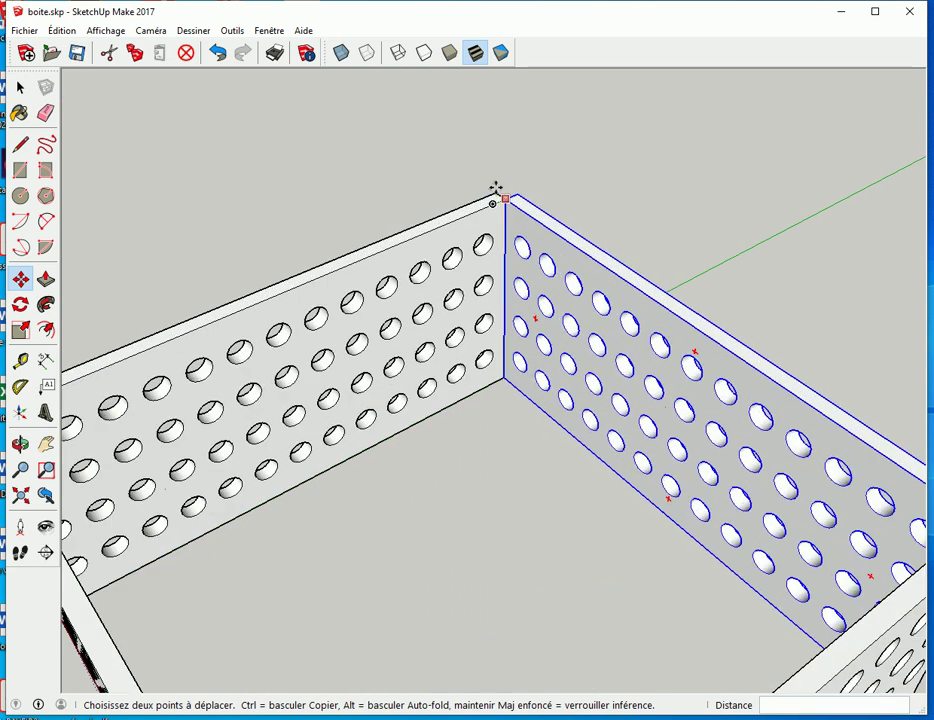
{"action": "scroll", "coordinate": [495, 190], "scroll_direction": "up", "scroll_amount": 1}
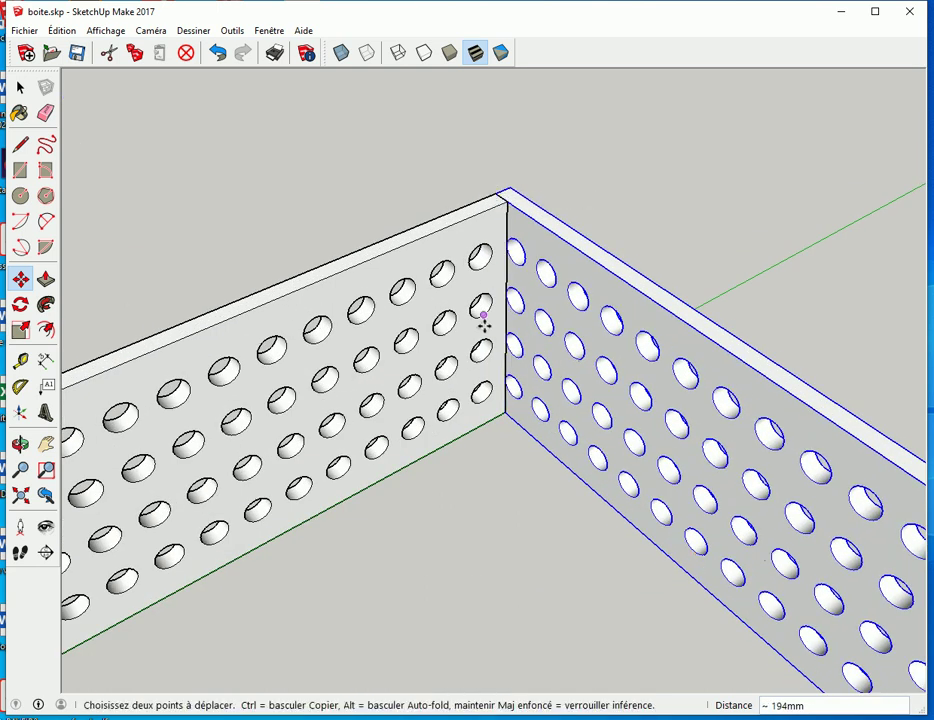
{"action": "scroll", "coordinate": [483, 325], "scroll_direction": "down", "scroll_amount": 3}
{"action": "scroll", "coordinate": [520, 487], "scroll_direction": "down", "scroll_amount": 2}
{"action": "key", "text": "space"}
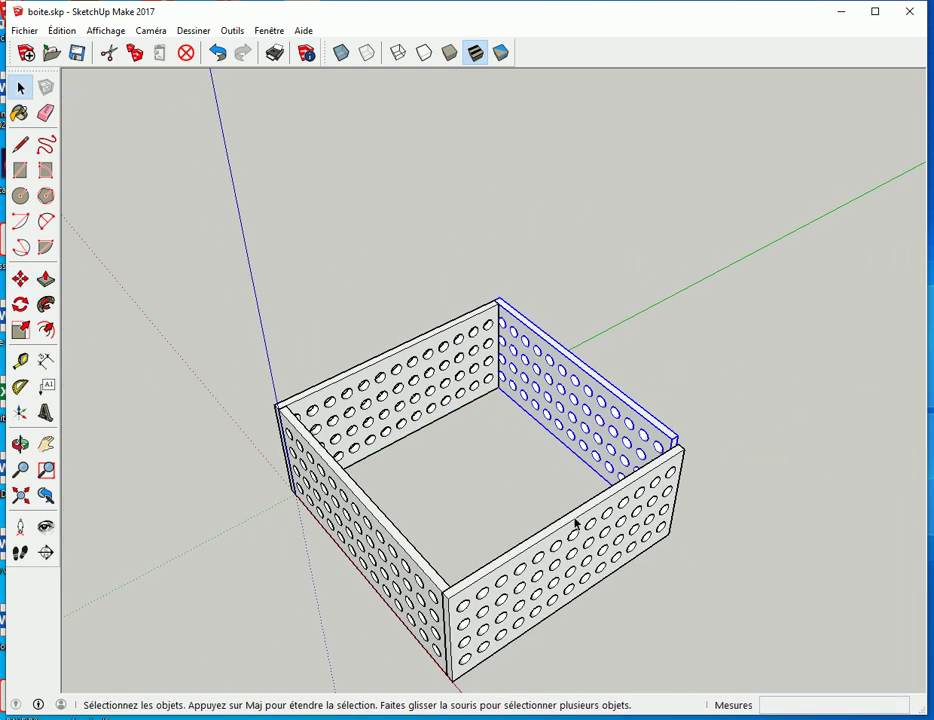
- Snap the front wall onto the box corner and orbit around to check all corners
{"action": "left_click", "coordinate": [580, 527]}
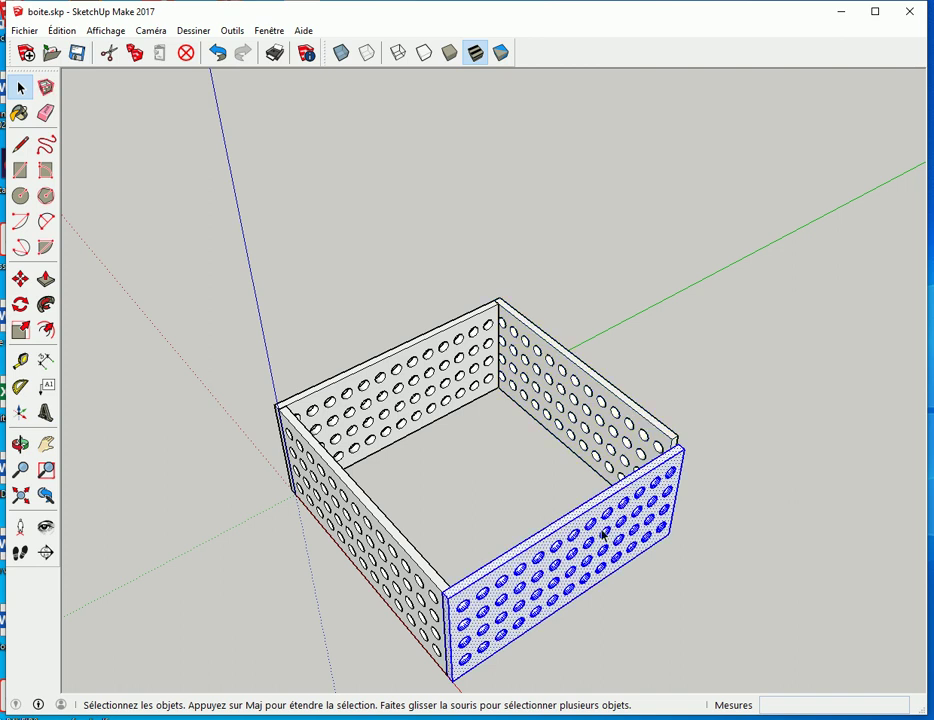
{"action": "scroll", "coordinate": [638, 545], "scroll_direction": "up", "scroll_amount": 1}
{"action": "scroll", "coordinate": [645, 541], "scroll_direction": "up", "scroll_amount": 3}
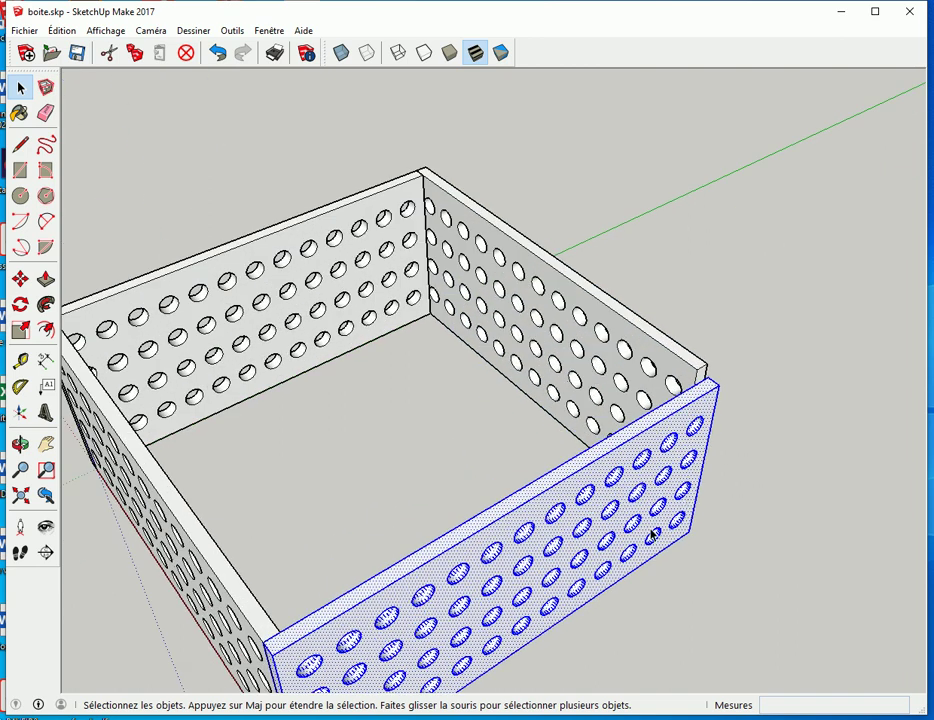
{"action": "key", "text": "m"}
{"action": "left_click", "coordinate": [264, 643]}
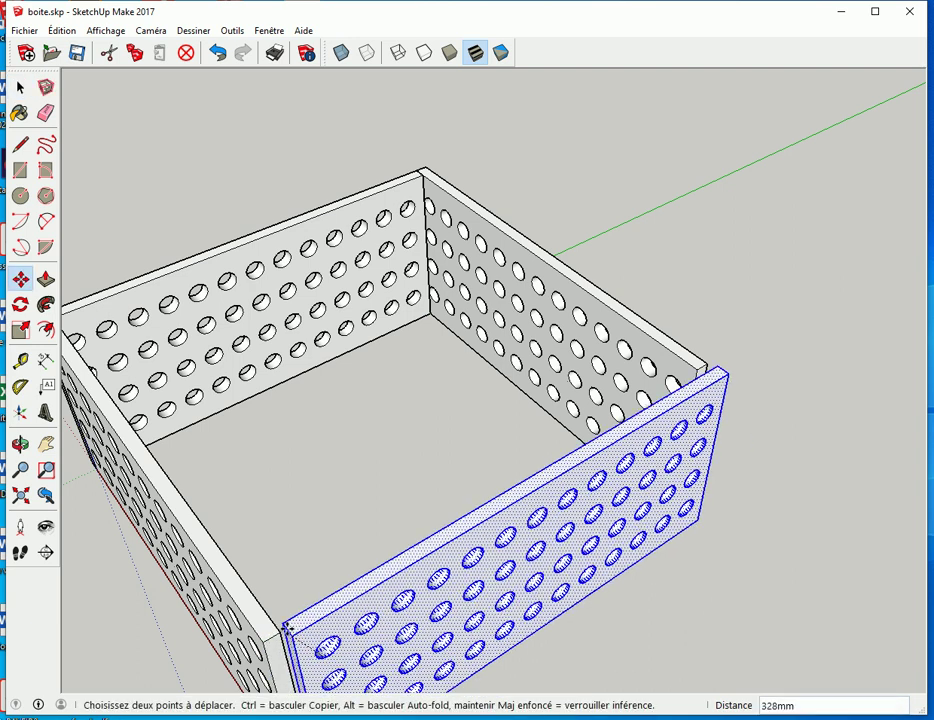
{"action": "left_click", "coordinate": [278, 630]}
{"action": "key", "text": "space"}
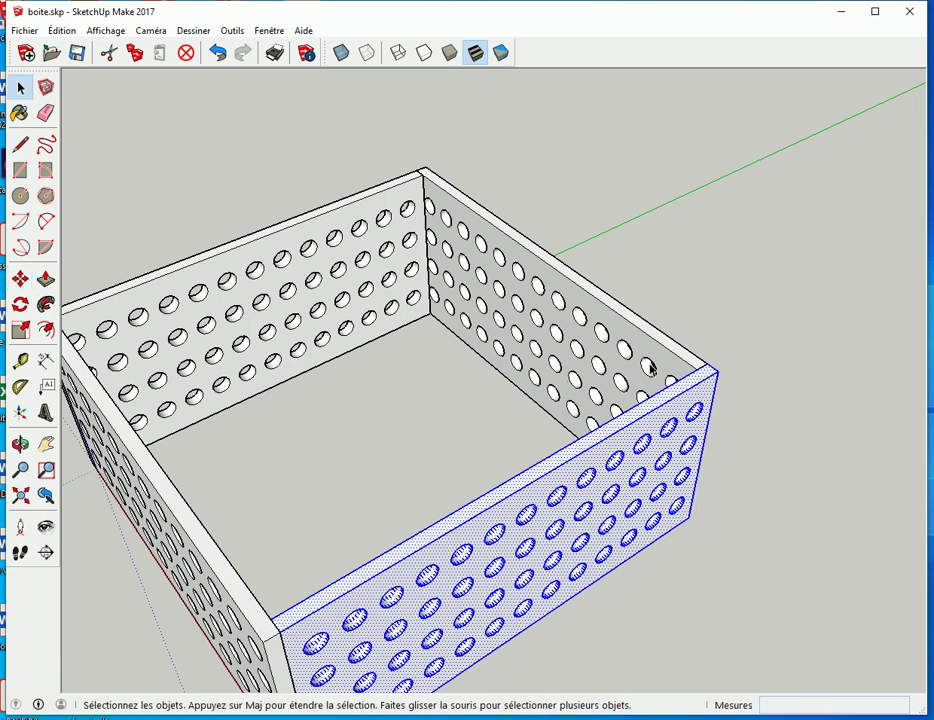
{"action": "left_click", "coordinate": [710, 309]}
{"action": "mouse_move", "coordinate": [333, 525]}
{"action": "middle_mouse_down"}
{"action": "mouse_move", "coordinate": [333, 501]}
{"action": "mouse_move", "coordinate": [511, 407]}
{"action": "mouse_move", "coordinate": [396, 411]}
{"action": "mouse_move", "coordinate": [463, 430]}
{"action": "mouse_move", "coordinate": [331, 497]}
{"action": "middle_mouse_up"}
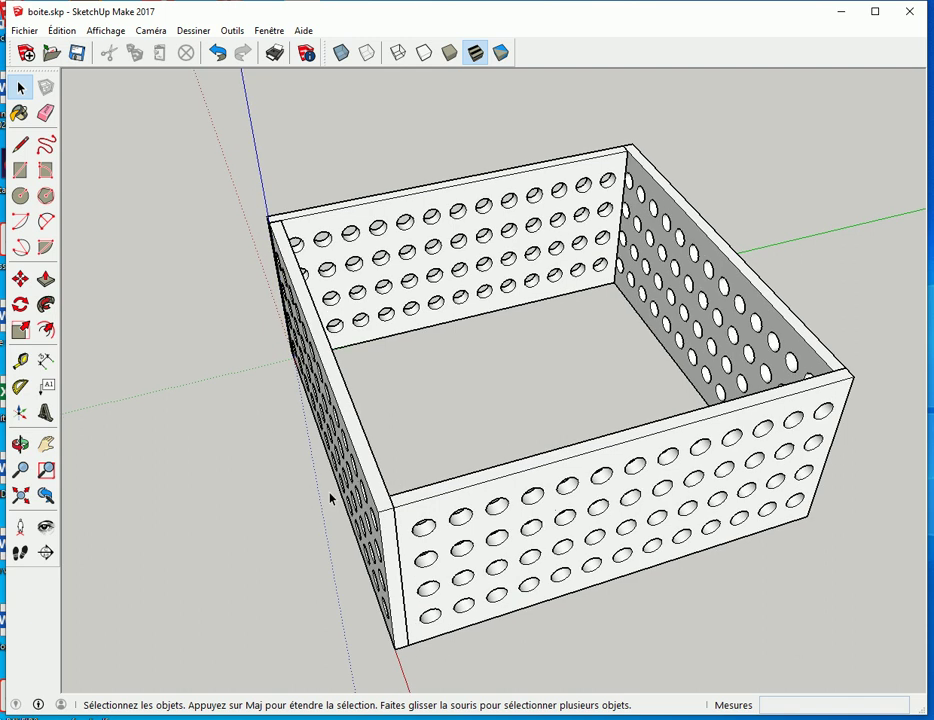
{"action": "mouse_move", "coordinate": [538, 335]}
{"action": "middle_mouse_down"}
{"action": "mouse_move", "coordinate": [826, 327]}
{"action": "mouse_move", "coordinate": [813, 334]}
{"action": "middle_mouse_up"}
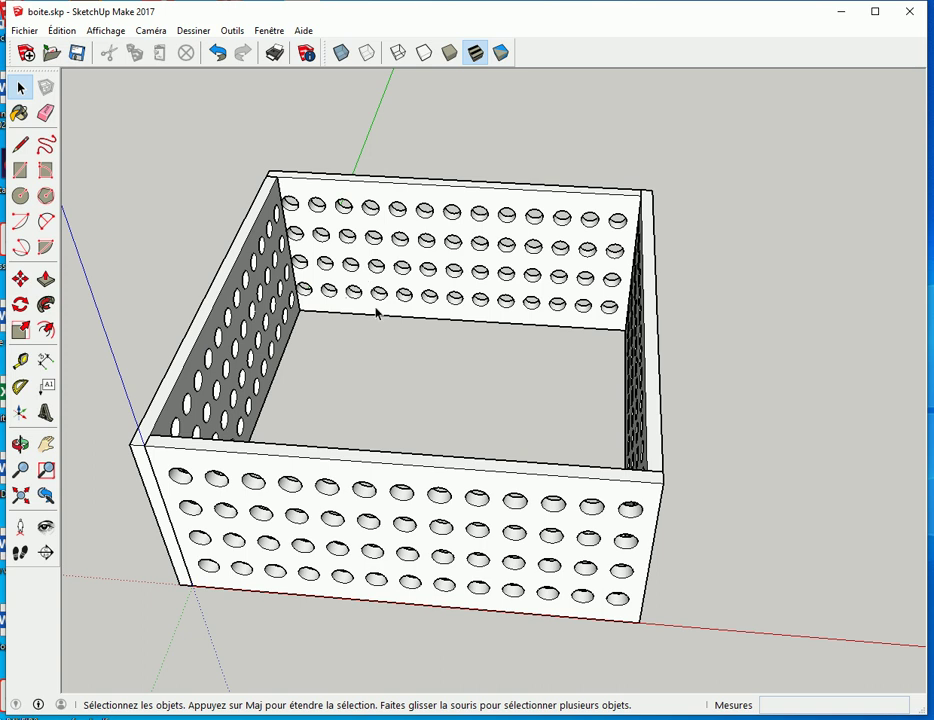
{"action": "left_click", "coordinate": [391, 253]}
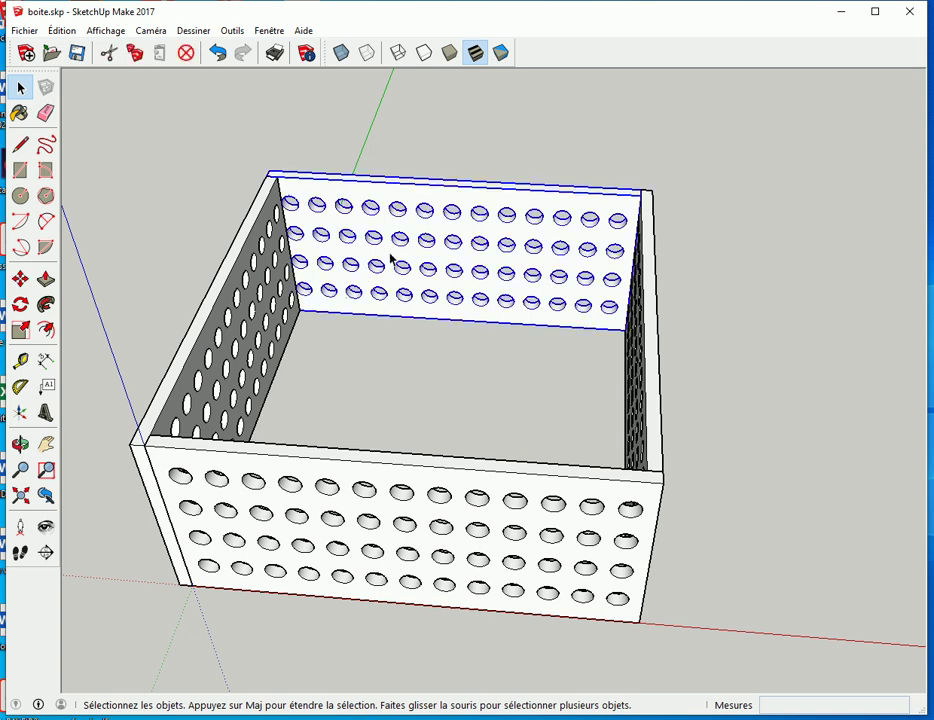
{"action": "double_click", "coordinate": [386, 254]}
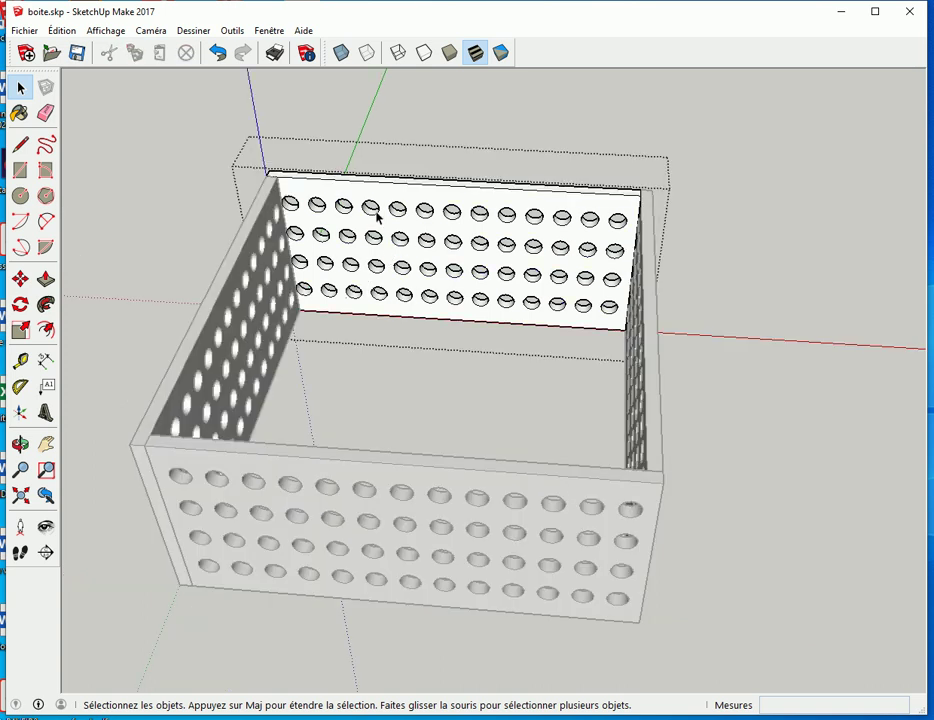
{"action": "scroll", "coordinate": [378, 218], "scroll_direction": "up", "scroll_amount": 2}
{"action": "scroll", "coordinate": [380, 222], "scroll_direction": "up", "scroll_amount": 1}
{"action": "mouse_move", "coordinate": [386, 234]}
{"action": "middle_mouse_down"}
{"action": "mouse_move", "coordinate": [390, 284]}
{"action": "mouse_move", "coordinate": [396, 276]}
{"action": "middle_mouse_up"}
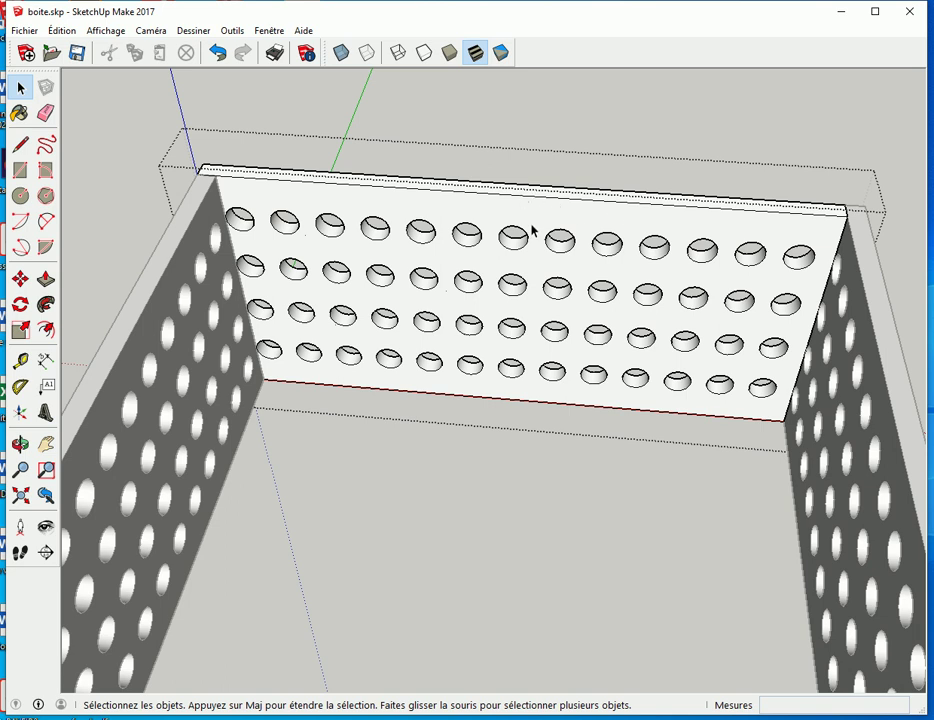
{"action": "key", "text": "l"}
{"action": "scroll", "coordinate": [230, 172], "scroll_direction": "up", "scroll_amount": 3}
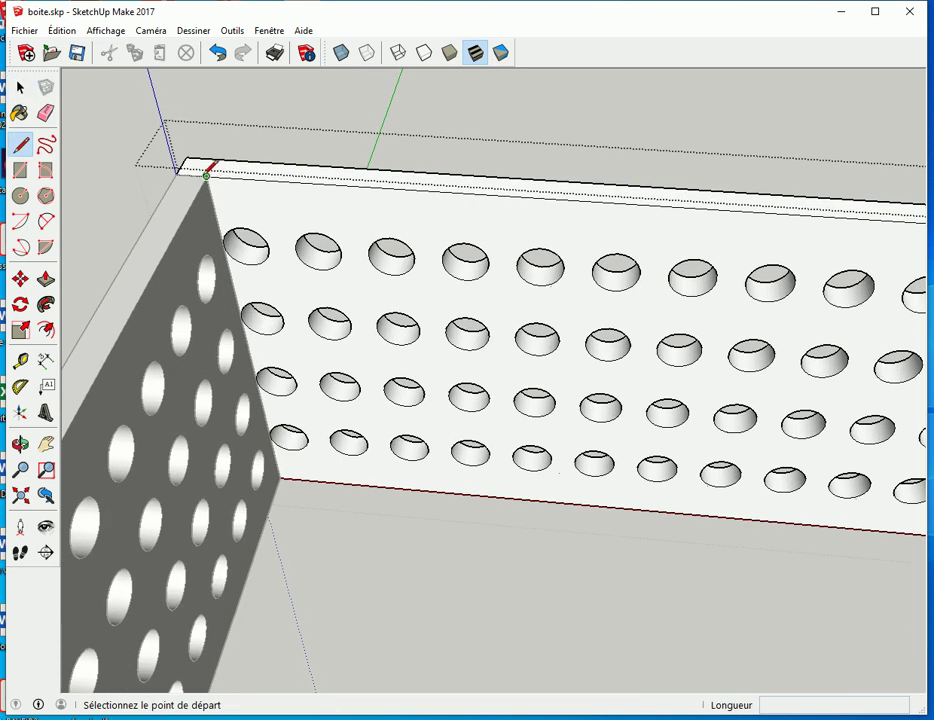
{"action": "left_click", "coordinate": [202, 163]}
{"action": "left_click", "coordinate": [216, 158]}
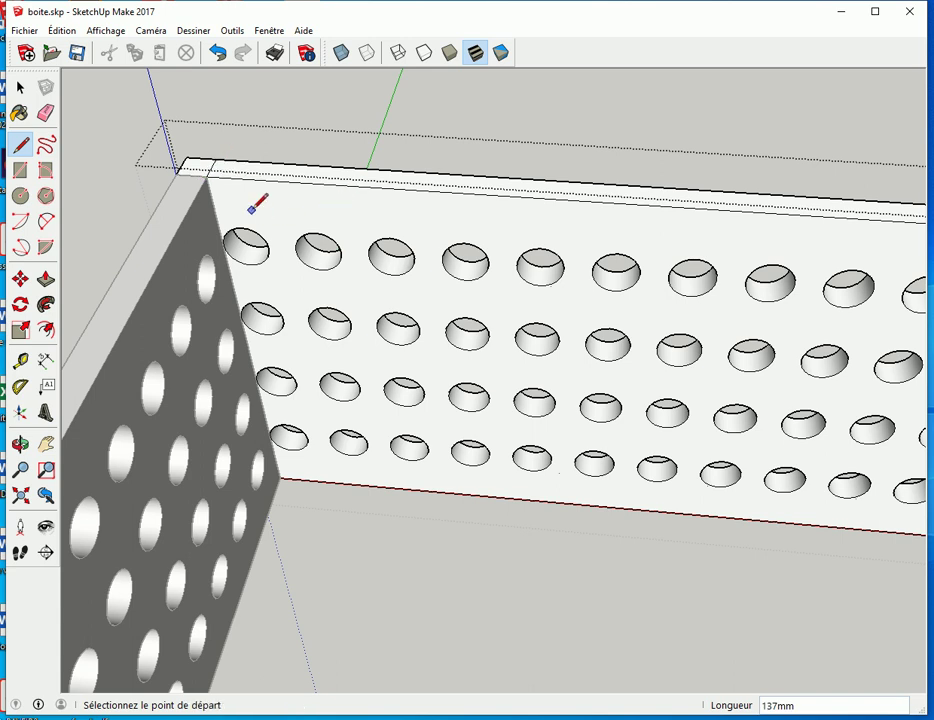
{"action": "key", "text": "space"}
{"action": "left_click", "coordinate": [292, 188]}
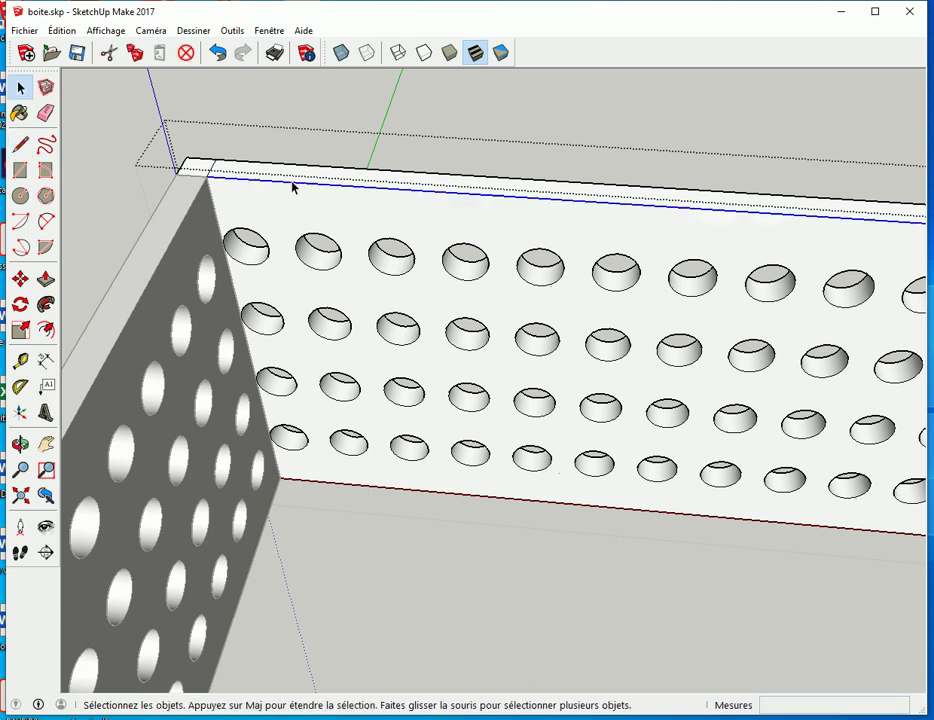
{"action": "left_click", "coordinate": [193, 180]}
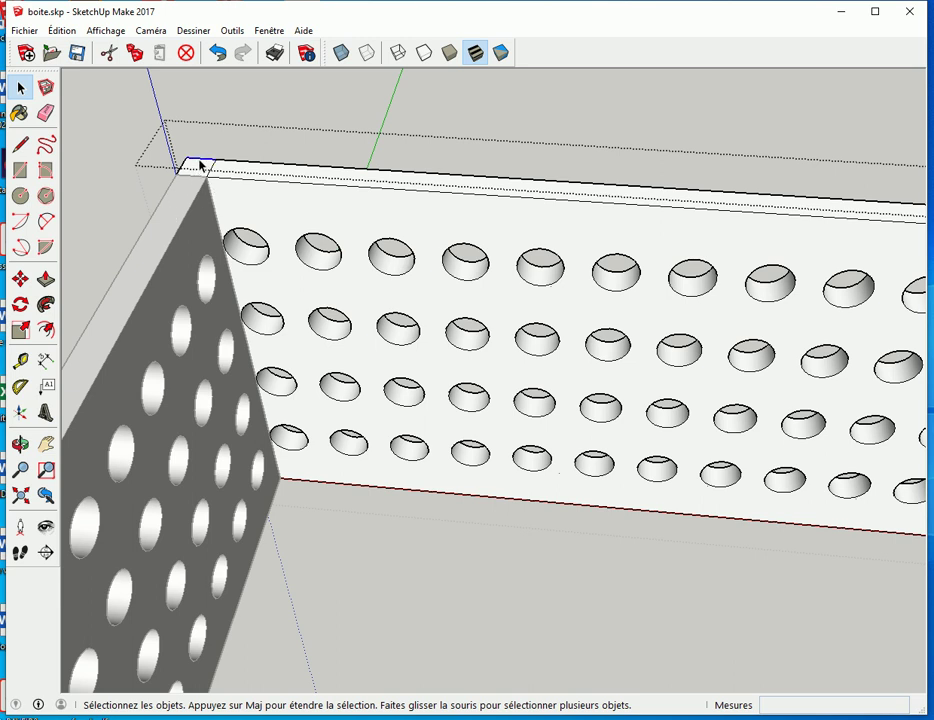
{"action": "left_click", "coordinate": [244, 167]}
{"action": "left_click", "coordinate": [258, 180]}
{"action": "left_click", "coordinate": [389, 199]}
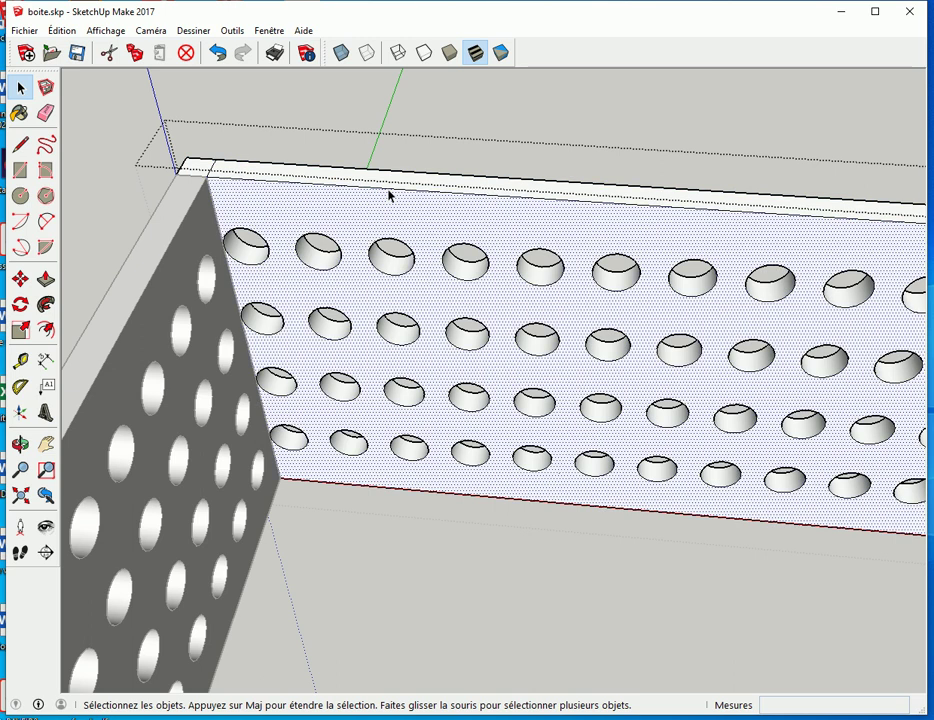
{"action": "left_click", "coordinate": [389, 192]}
{"action": "scroll", "coordinate": [460, 370], "scroll_direction": "down", "scroll_amount": 2}
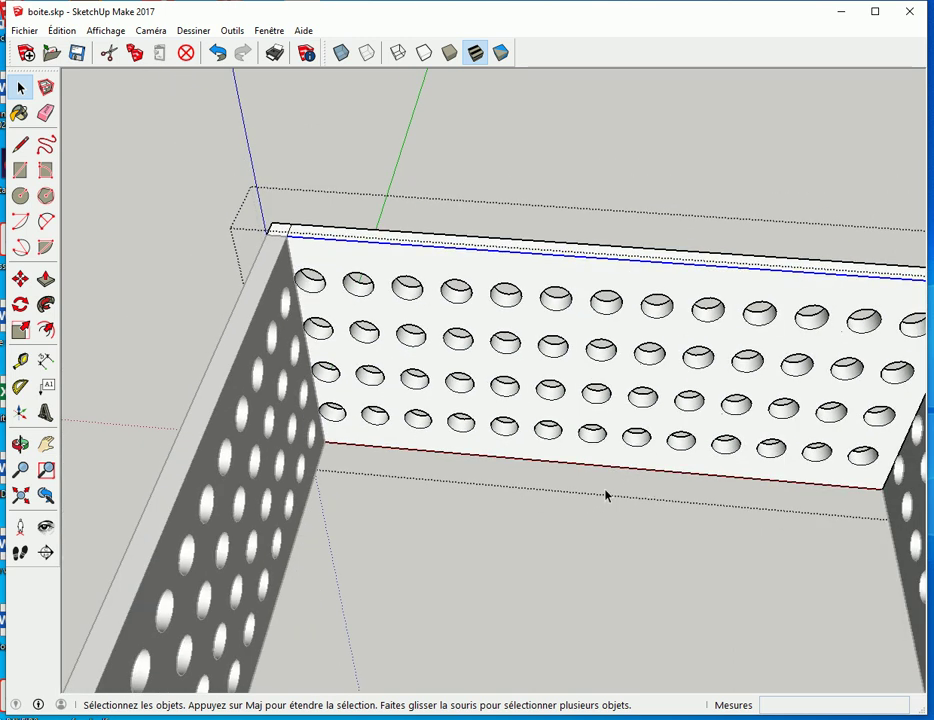
{"action": "left_click", "coordinate": [634, 523]}
{"action": "mouse_move", "coordinate": [676, 490]}
{"action": "middle_mouse_down"}
{"action": "mouse_move", "coordinate": [559, 469]}
{"action": "mouse_move", "coordinate": [573, 409]}
{"action": "mouse_move", "coordinate": [548, 415]}
{"action": "mouse_move", "coordinate": [587, 408]}
{"action": "mouse_move", "coordinate": [498, 459]}
{"action": "middle_mouse_up"}
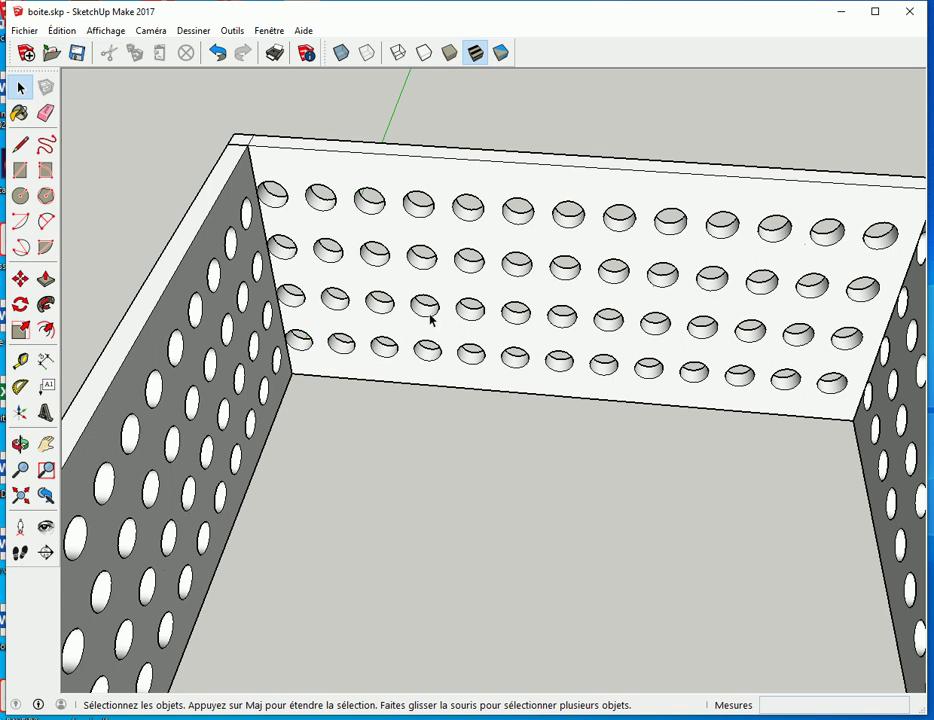
- Open the back wall group and window-select its whole grid of holes
{"action": "double_click", "coordinate": [443, 241]}
{"action": "double_click", "coordinate": [443, 241]}
{"action": "mouse_move", "coordinate": [560, 332]}
{"action": "middle_mouse_down"}
{"action": "mouse_move", "coordinate": [565, 236]}
{"action": "mouse_move", "coordinate": [460, 248]}
{"action": "middle_mouse_up"}
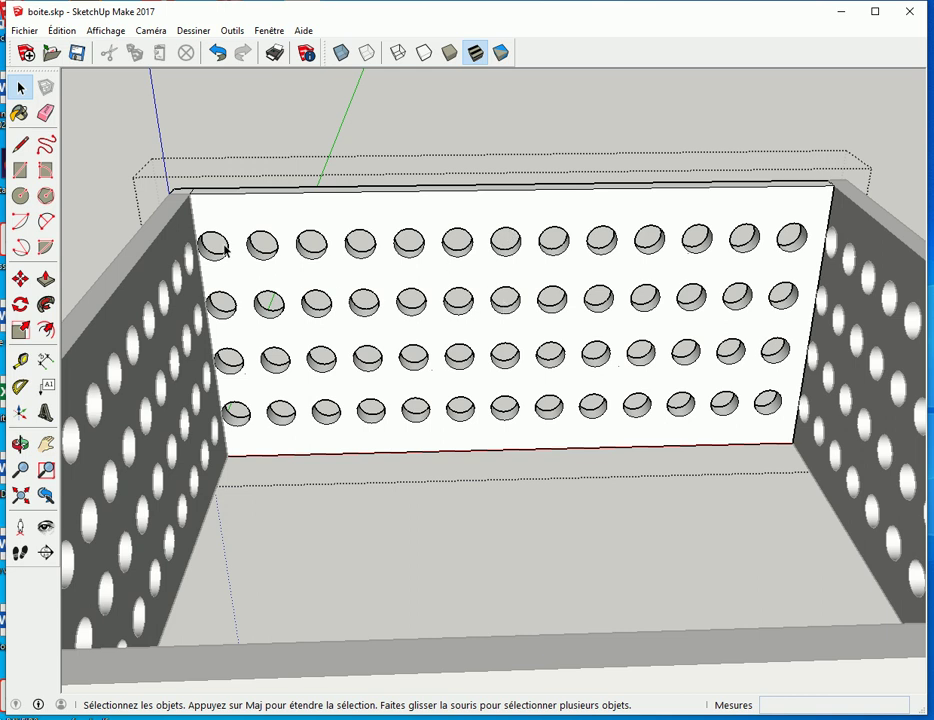
{"action": "left_click_drag", "start_coordinate": [458, 355], "coordinate": [813, 437]}
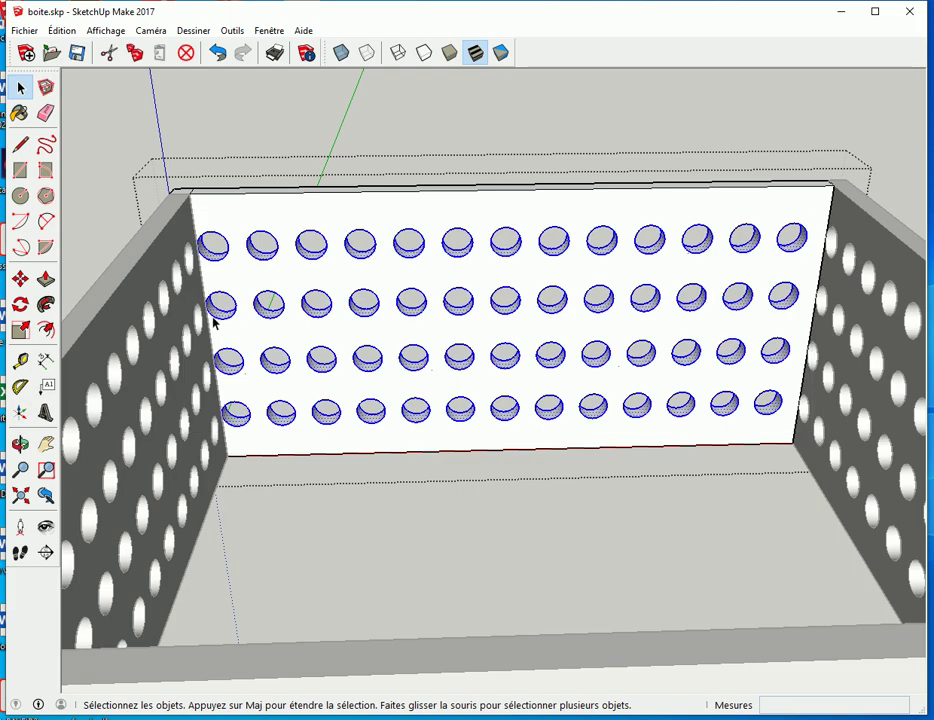
{"action": "middle_click_drag", "start_coordinate": [213, 320], "coordinate": [323, 340]}
{"action": "scroll", "coordinate": [705, 252], "scroll_direction": "up", "scroll_amount": 3}
{"action": "mouse_move", "coordinate": [154, 521]}
{"action": "middle_mouse_down"}
{"action": "mouse_move", "coordinate": [466, 400]}
{"action": "mouse_move", "coordinate": [531, 238]}
{"action": "mouse_move", "coordinate": [467, 225]}
{"action": "mouse_move", "coordinate": [750, 386]}
{"action": "mouse_move", "coordinate": [362, 497]}
{"action": "mouse_move", "coordinate": [165, 534]}
{"action": "mouse_move", "coordinate": [471, 400]}
{"action": "mouse_move", "coordinate": [246, 448]}
{"action": "mouse_move", "coordinate": [145, 452]}
{"action": "mouse_move", "coordinate": [156, 442]}
{"action": "mouse_move", "coordinate": [269, 450]}
{"action": "middle_mouse_up"}
- Move the holes upward about 69 mm, undoing each trial placement
{"action": "key", "text": "m"}
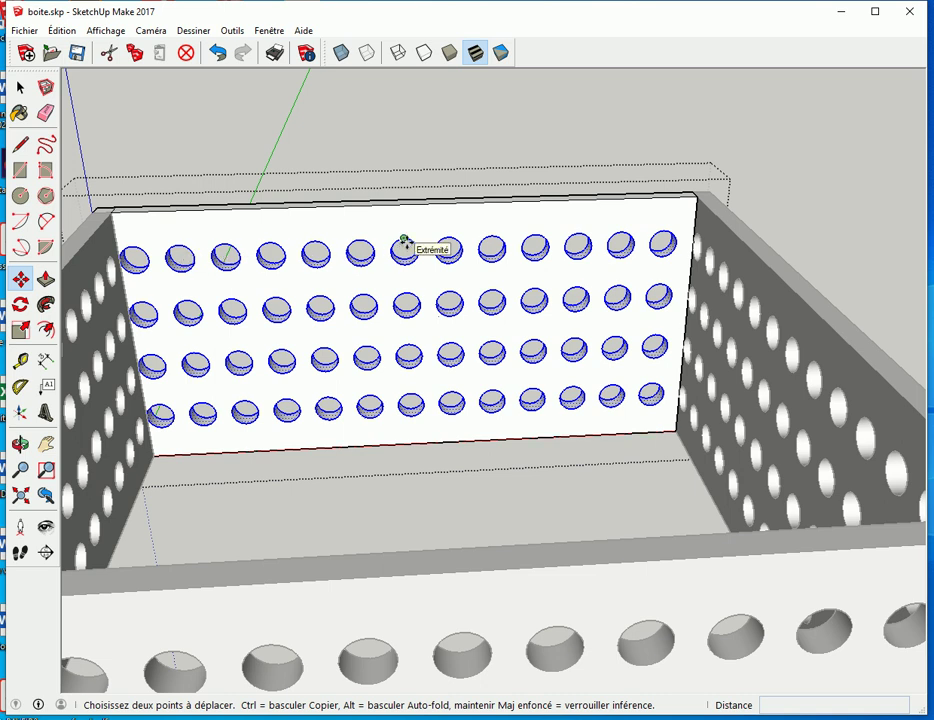
{"action": "scroll", "coordinate": [404, 240], "scroll_direction": "up", "scroll_amount": 1}
{"action": "scroll", "coordinate": [404, 240], "scroll_direction": "up", "scroll_amount": 2}
{"action": "scroll", "coordinate": [405, 238], "scroll_direction": "up", "scroll_amount": 1}
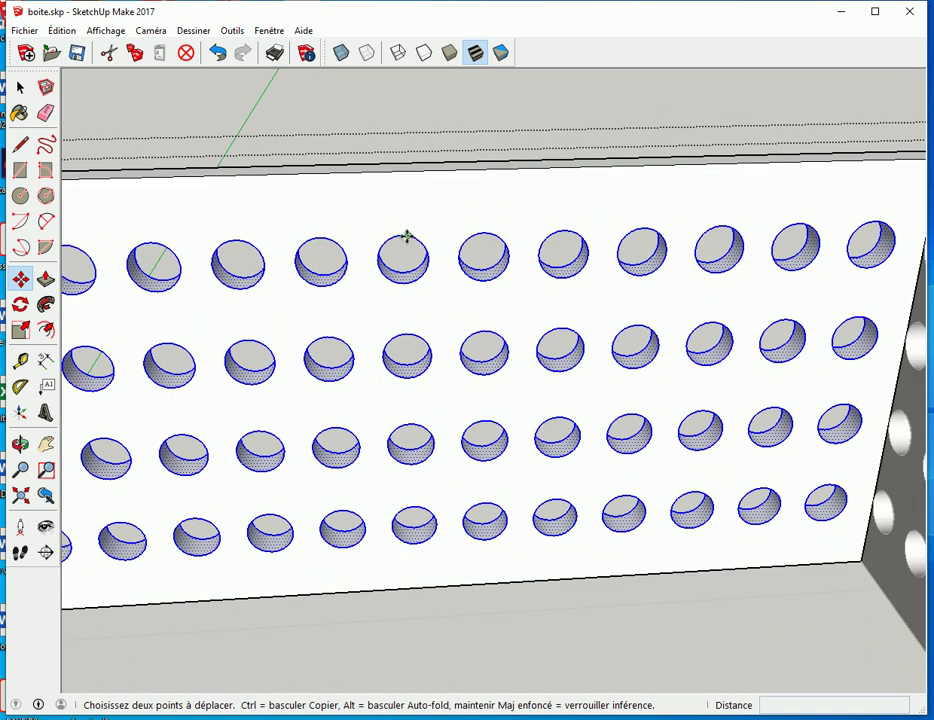
{"action": "left_click", "coordinate": [403, 237]}
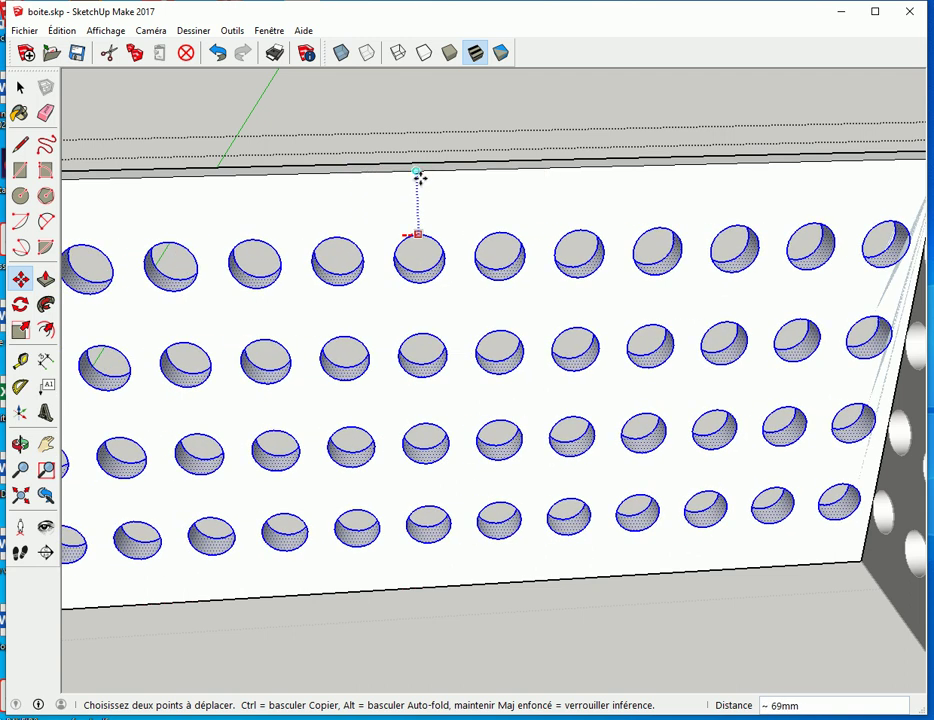
{"action": "left_click", "coordinate": [418, 172]}
{"action": "scroll", "coordinate": [381, 297], "scroll_direction": "down", "scroll_amount": 3}
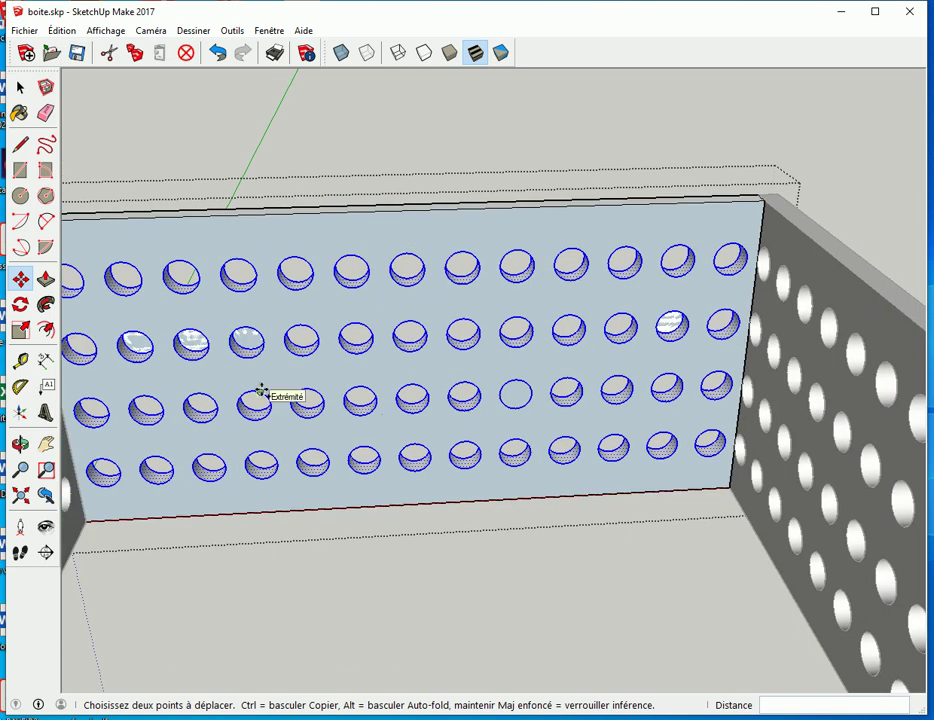
{"action": "key", "text": "ctrl+z"}
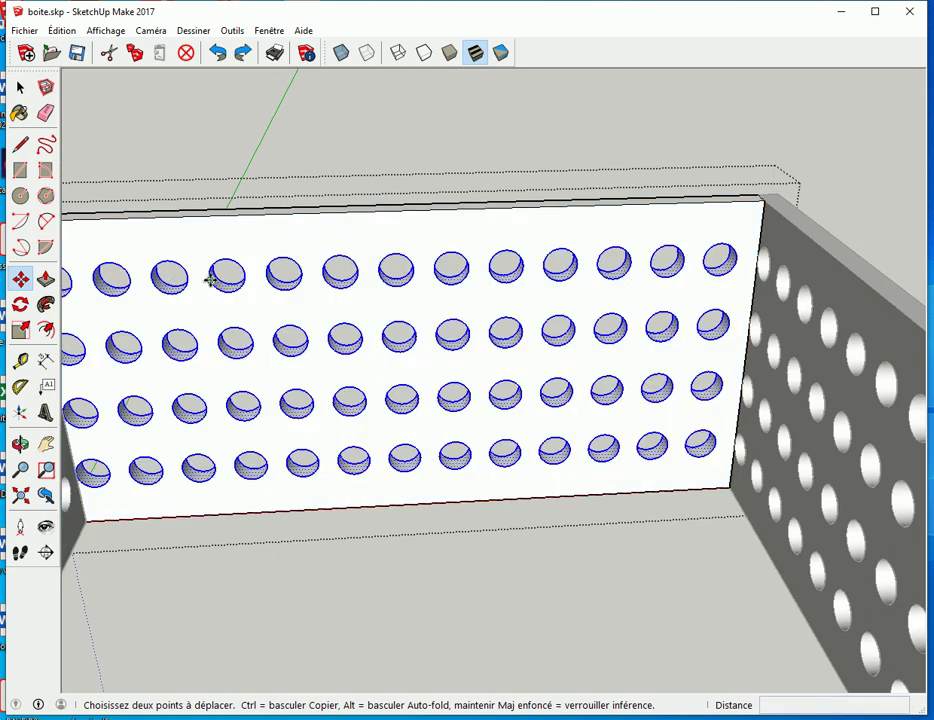
{"action": "left_click", "coordinate": [396, 255]}
{"action": "left_click", "coordinate": [396, 253]}
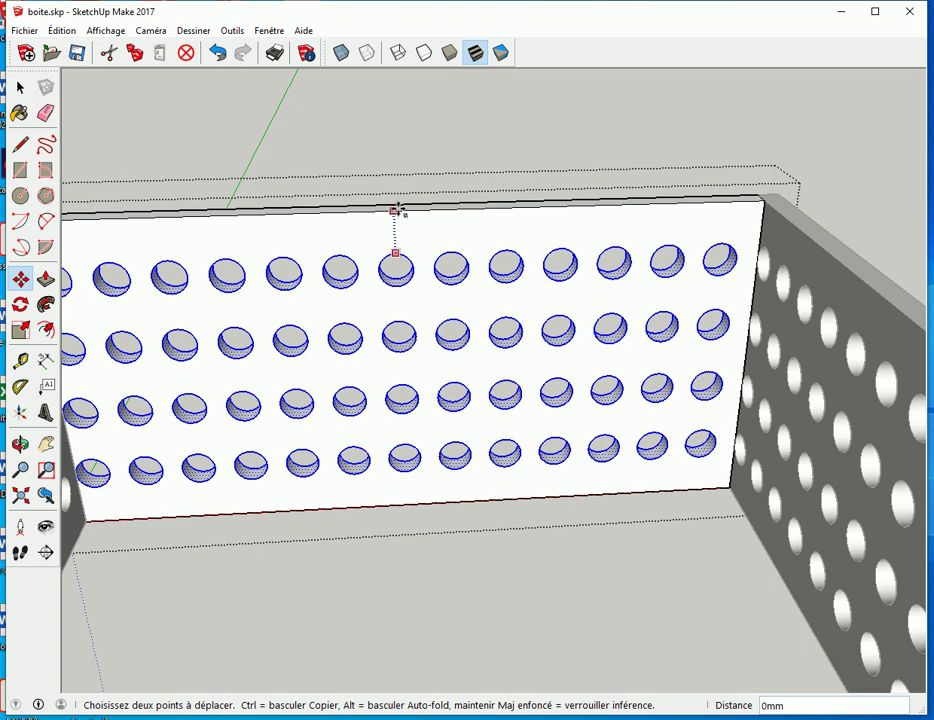
{"action": "left_click", "coordinate": [405, 208]}
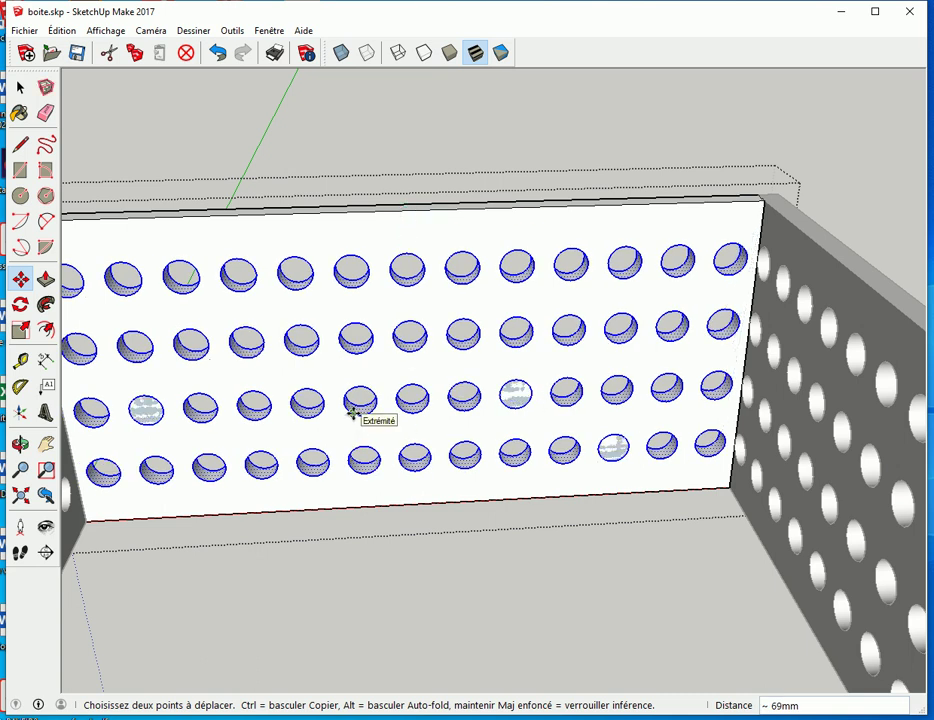
{"action": "key", "text": "ctrl+z"}
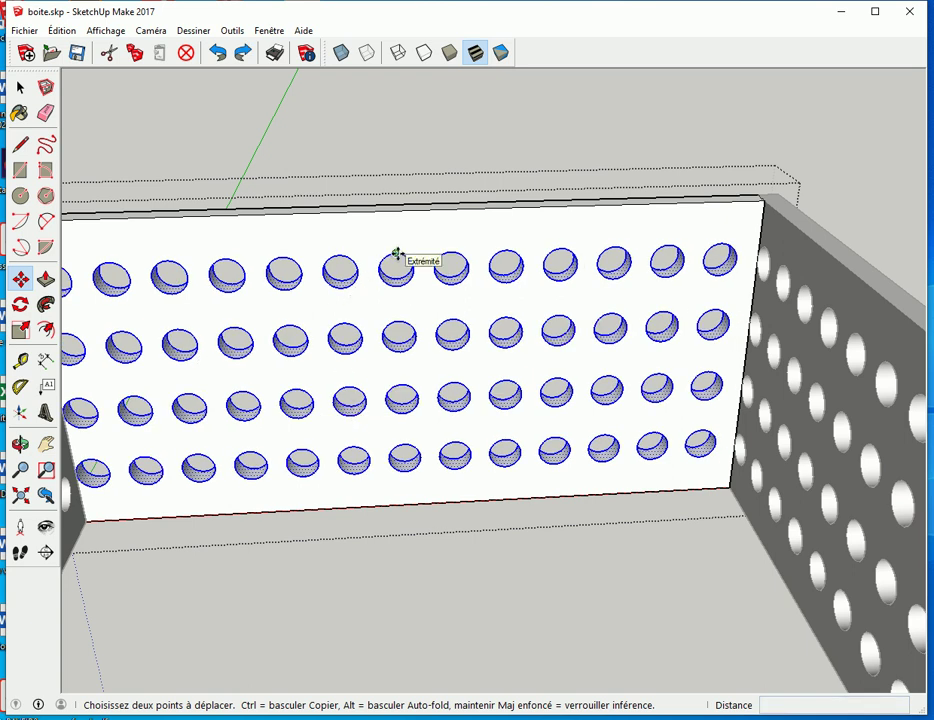
- Enter a 13 mm move distance for the holes
{"action": "type", "text": "13"}
{"action": "key", "text": "Return"}
{"action": "left_click", "coordinate": [395, 211]}
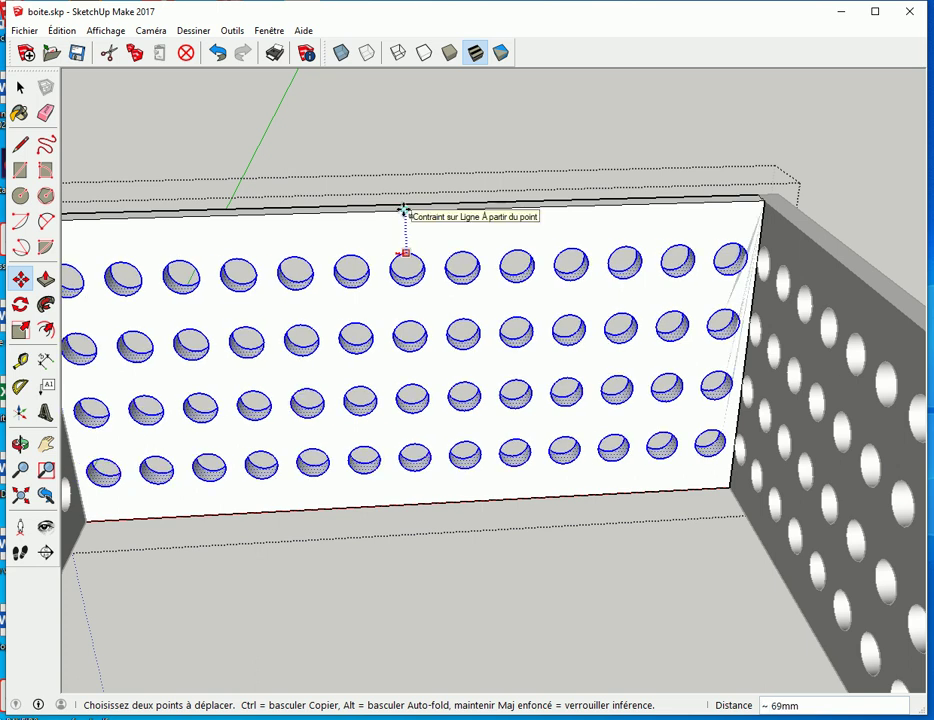
{"action": "left_click", "coordinate": [404, 212]}
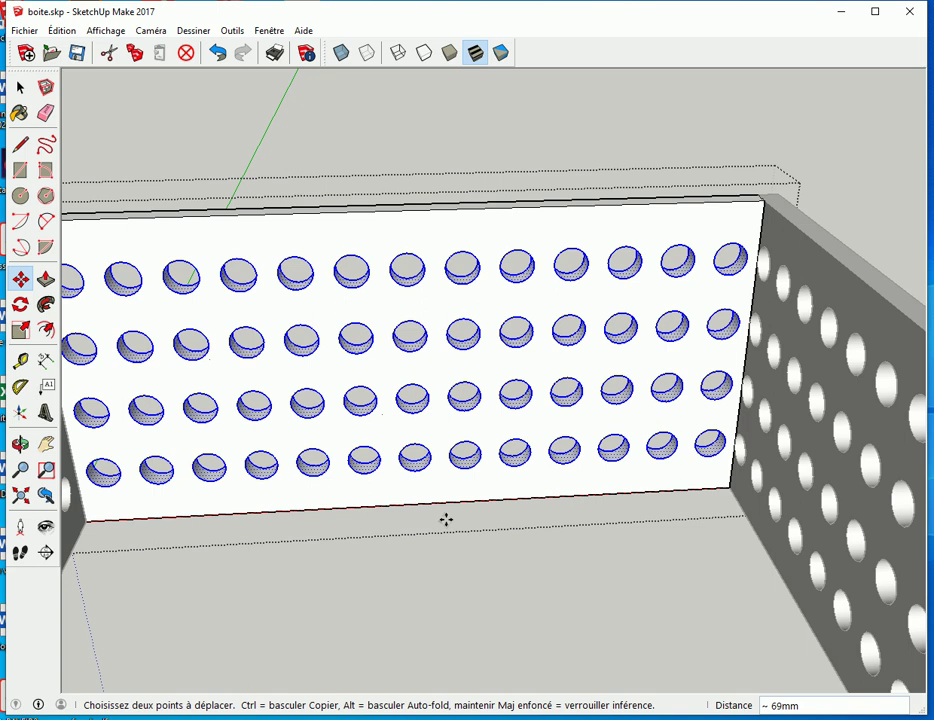
- Clear the hole selection and orbit around the open box to inspect it from above
{"action": "mouse_move", "coordinate": [314, 455]}
{"action": "middle_mouse_down"}
{"action": "mouse_move", "coordinate": [292, 423]}
{"action": "mouse_move", "coordinate": [440, 546]}
{"action": "mouse_move", "coordinate": [365, 588]}
{"action": "middle_mouse_up"}
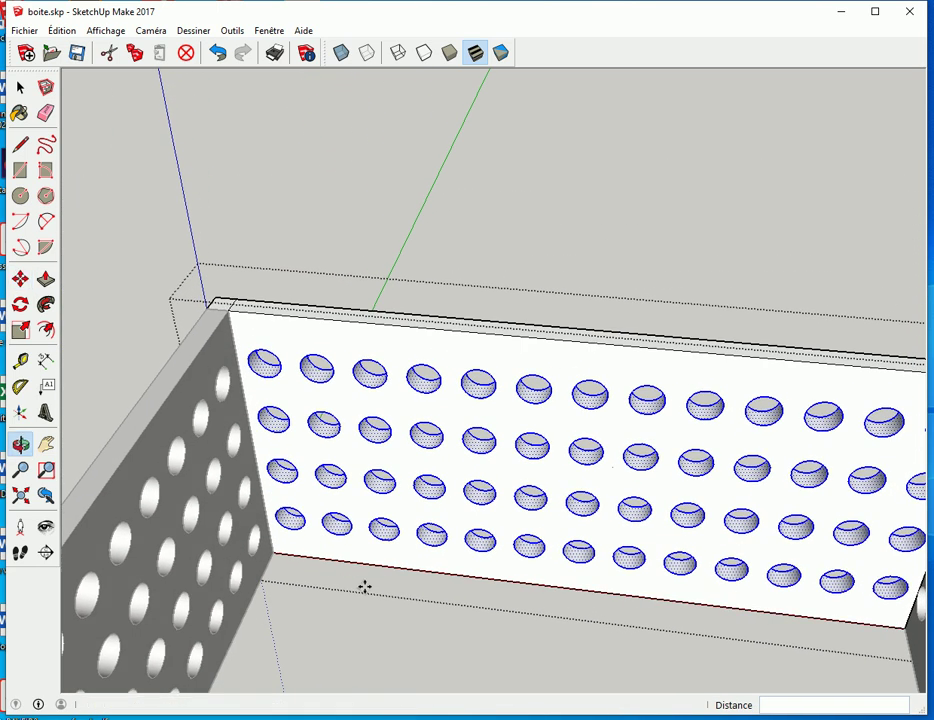
{"action": "key", "text": "e"}
{"action": "scroll", "coordinate": [320, 403], "scroll_direction": "up", "scroll_amount": 2}
{"action": "left_click", "coordinate": [222, 278]}
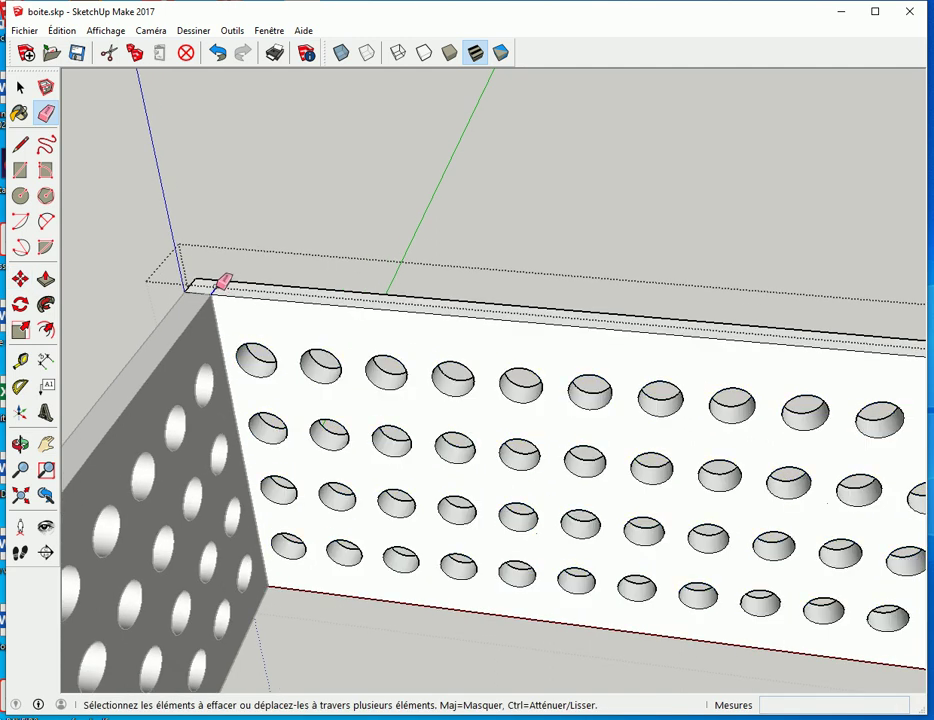
{"action": "scroll", "coordinate": [515, 444], "scroll_direction": "down", "scroll_amount": 3}
{"action": "scroll", "coordinate": [590, 480], "scroll_direction": "down", "scroll_amount": 1}
{"action": "mouse_move", "coordinate": [659, 511]}
{"action": "middle_mouse_down"}
{"action": "mouse_move", "coordinate": [477, 388]}
{"action": "mouse_move", "coordinate": [505, 333]}
{"action": "mouse_move", "coordinate": [495, 320]}
{"action": "middle_mouse_up"}
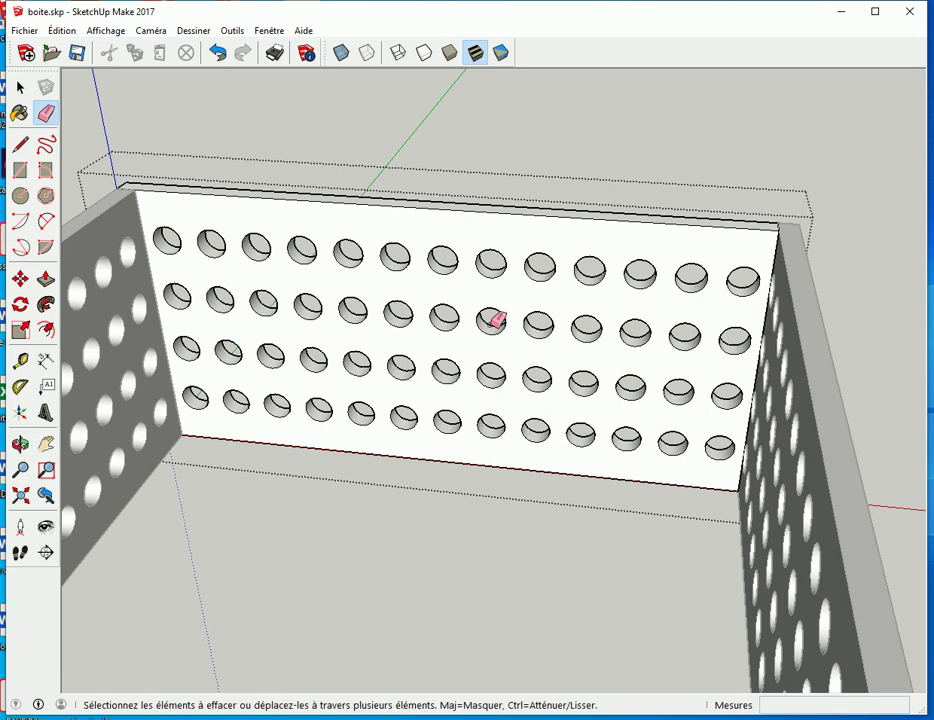
{"action": "scroll", "coordinate": [492, 319], "scroll_direction": "down", "scroll_amount": 2}
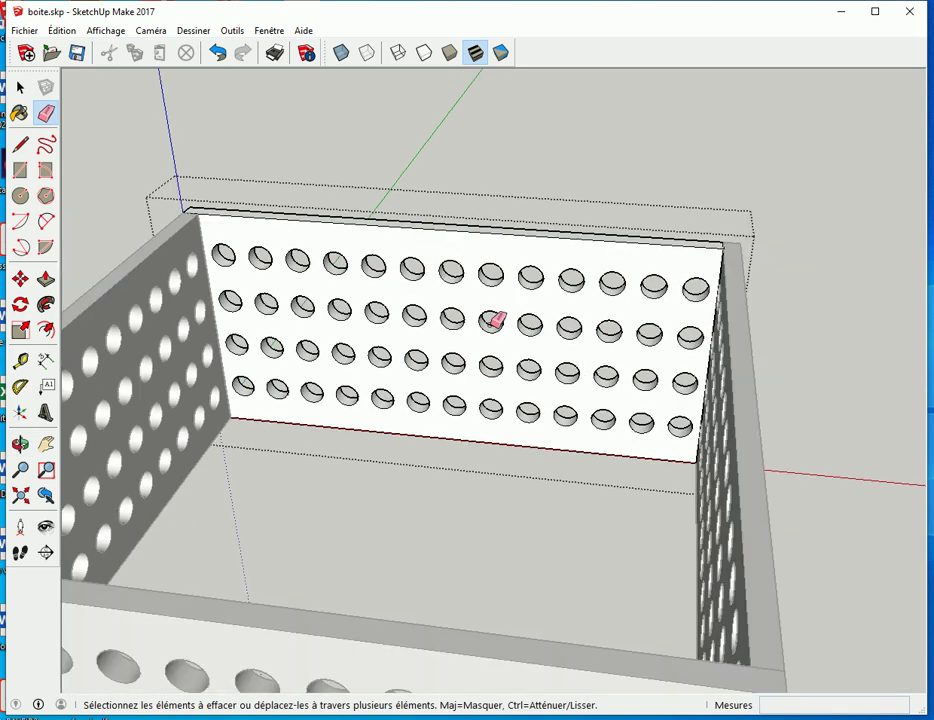
{"action": "scroll", "coordinate": [492, 319], "scroll_direction": "down", "scroll_amount": 1}
{"action": "scroll", "coordinate": [492, 359], "scroll_direction": "down", "scroll_amount": 2}
{"action": "mouse_move", "coordinate": [492, 359]}
{"action": "middle_mouse_down"}
{"action": "mouse_move", "coordinate": [580, 213]}
{"action": "mouse_move", "coordinate": [511, 306]}
{"action": "middle_mouse_up"}
{"action": "scroll", "coordinate": [619, 286], "scroll_direction": "down", "scroll_amount": 2}
{"action": "mouse_move", "coordinate": [619, 286]}
{"action": "middle_mouse_down"}
{"action": "mouse_move", "coordinate": [511, 334]}
{"action": "mouse_move", "coordinate": [457, 390]}
{"action": "middle_mouse_up"}
{"action": "key", "text": "space"}
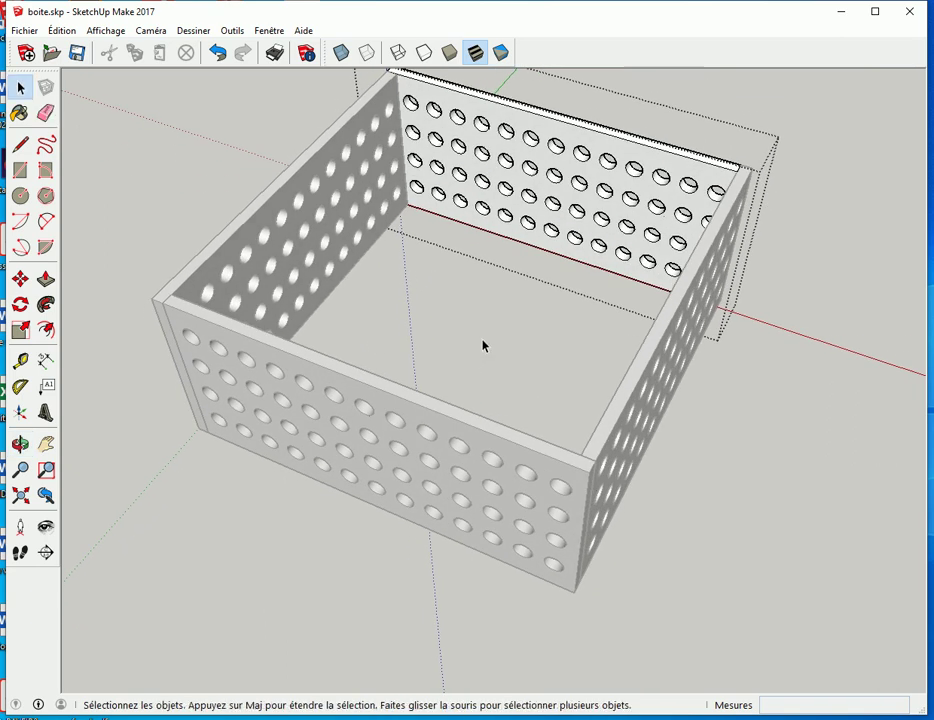
- Delete the left, right and front walls, keeping only the back wall panel
{"action": "left_click", "coordinate": [483, 346]}
{"action": "left_click", "coordinate": [327, 266]}
{"action": "key", "text": "Delete"}
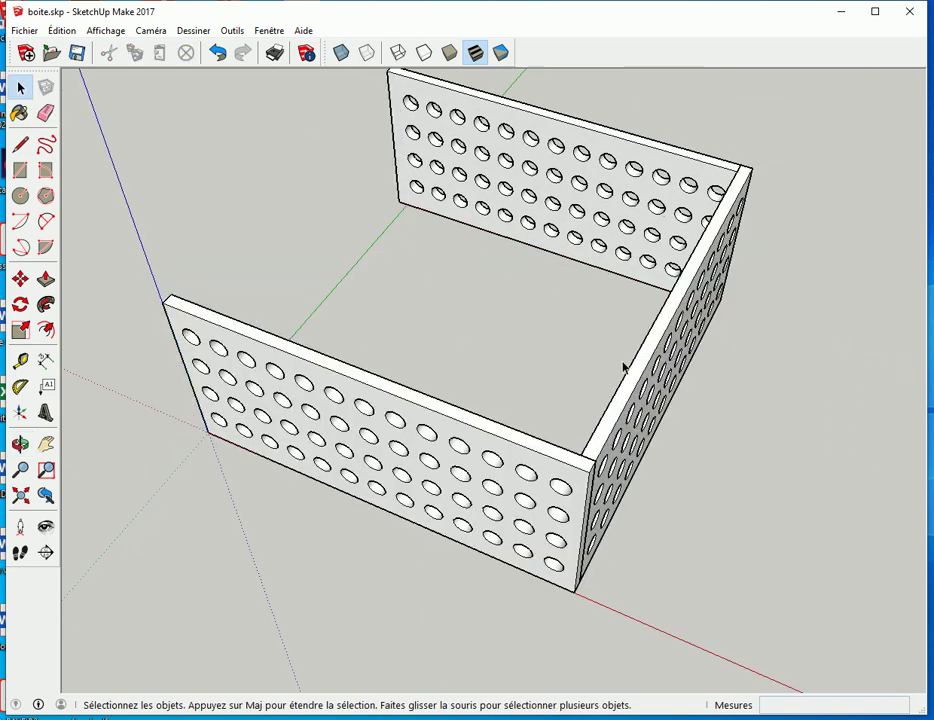
{"action": "left_click", "coordinate": [637, 385]}
{"action": "key", "text": "Delete"}
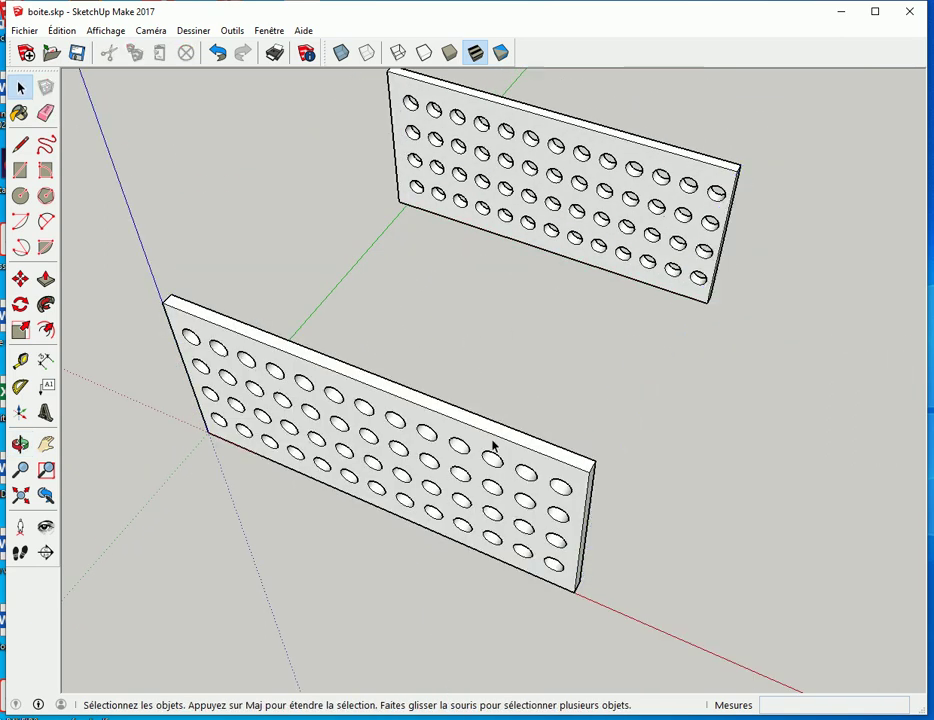
{"action": "left_click", "coordinate": [492, 449]}
{"action": "key", "text": "Delete"}
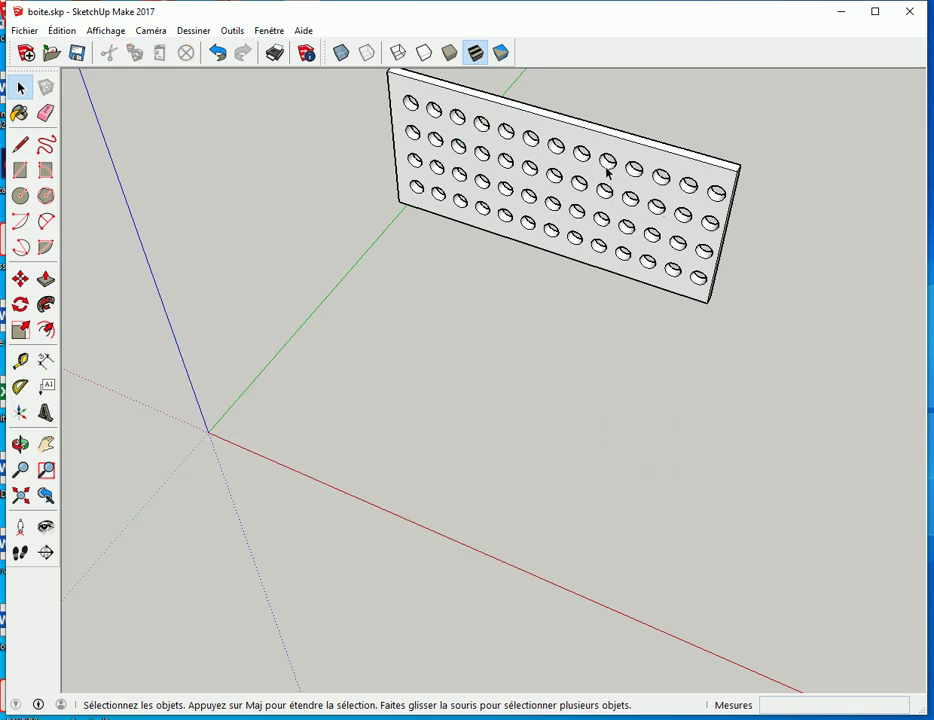
- Copy the back wall panel three times toward the front using Move with Ctrl
{"action": "left_click", "coordinate": [610, 180]}
{"action": "mouse_move", "coordinate": [636, 204]}
{"action": "middle_mouse_down"}
{"action": "mouse_move", "coordinate": [625, 267]}
{"action": "mouse_move", "coordinate": [541, 300]}
{"action": "middle_mouse_up"}
{"action": "key", "text": "m"}
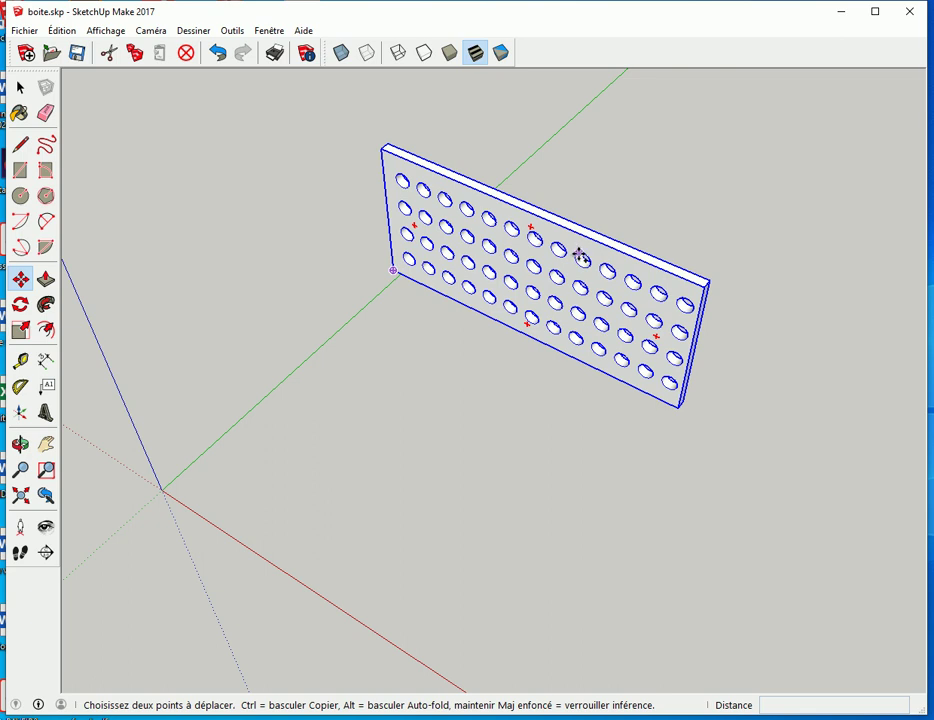
{"action": "key", "text": "ctrl"}
{"action": "left_click", "coordinate": [580, 256]}
{"action": "left_click", "coordinate": [375, 475]}
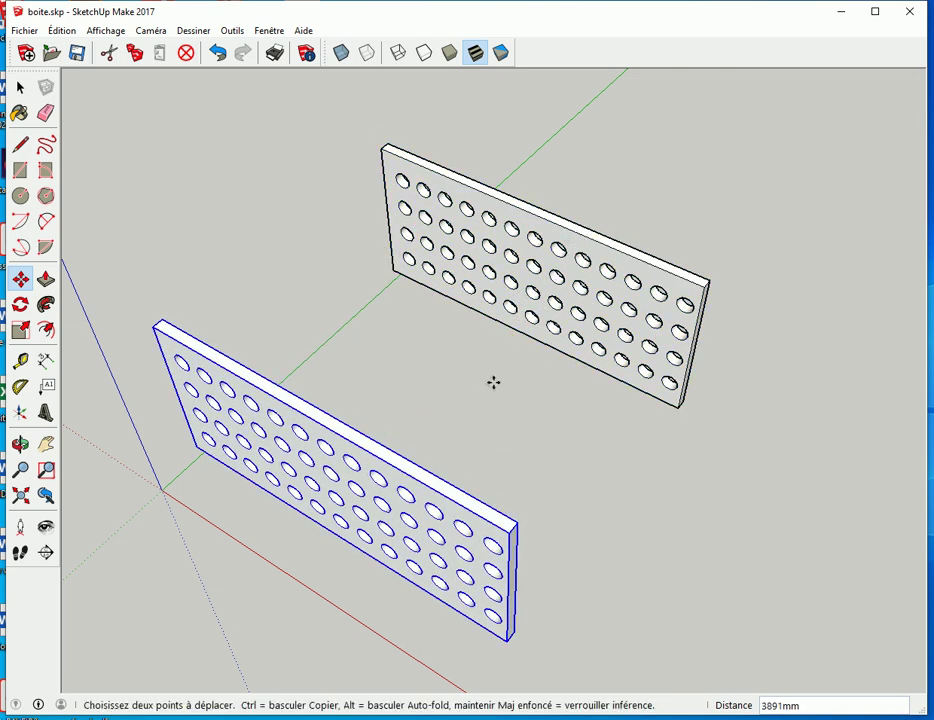
{"action": "key", "text": "ctrl"}
{"action": "left_click", "coordinate": [427, 473]}
{"action": "left_click", "coordinate": [502, 400]}
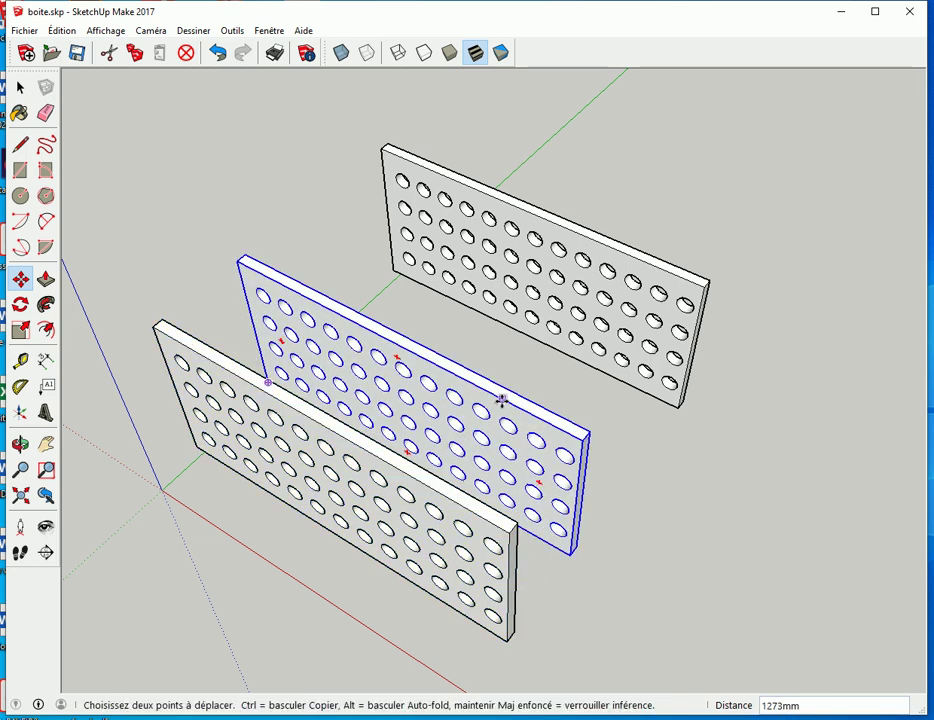
{"action": "left_click", "coordinate": [505, 397]}
{"action": "key", "text": "ctrl"}
{"action": "left_click", "coordinate": [546, 356]}
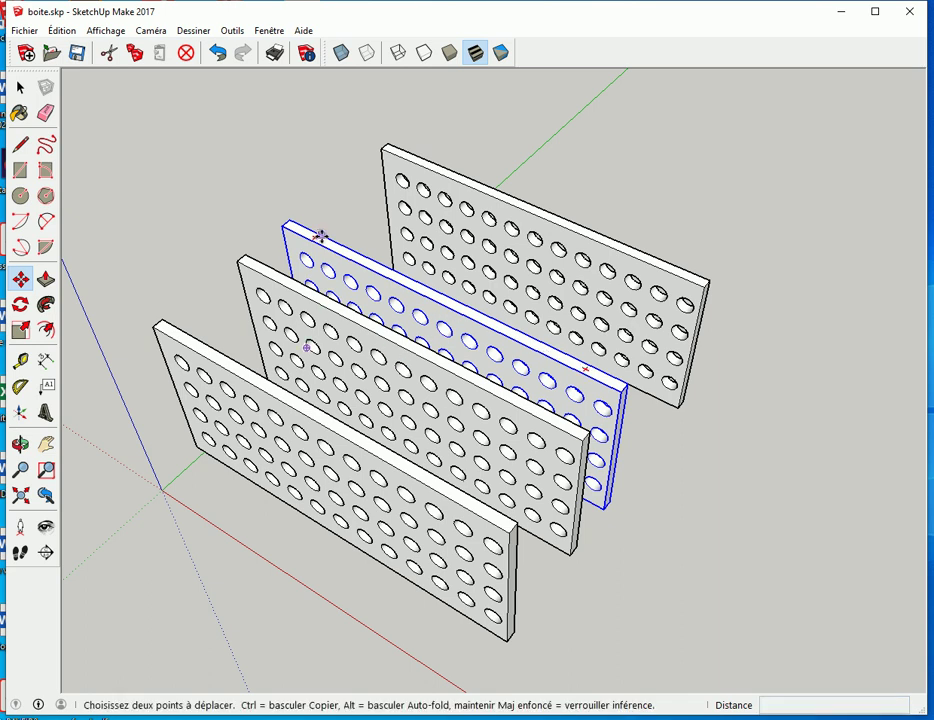
- Turn a panel a quarter turn and snap the middle panel to the far panel's corner
{"action": "key", "text": "q"}
{"action": "left_click", "coordinate": [443, 298]}
{"action": "left_click", "coordinate": [300, 232]}
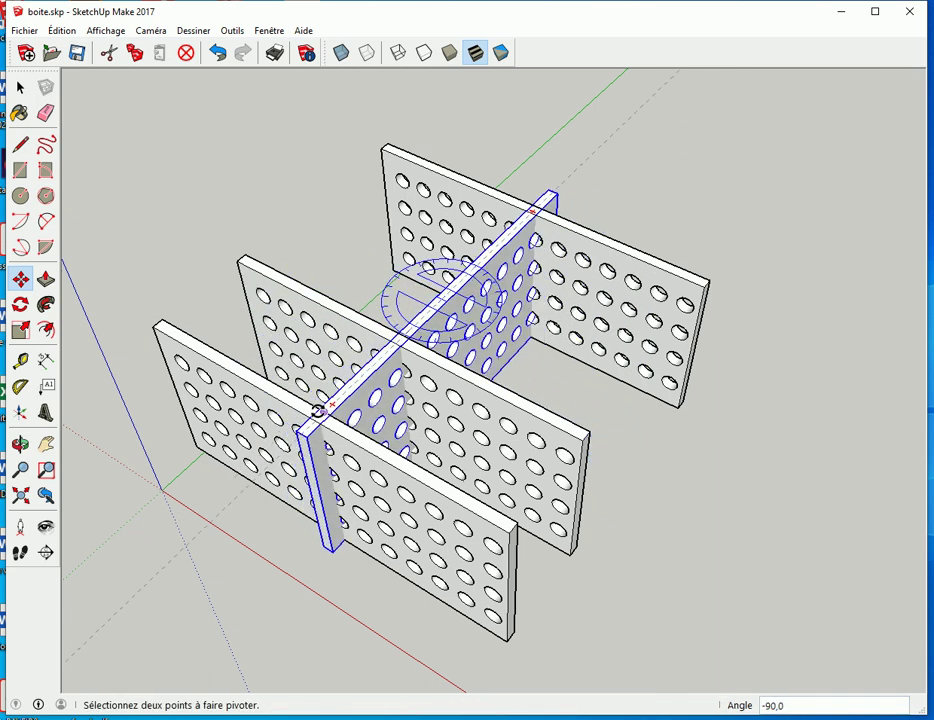
{"action": "key", "text": "m"}
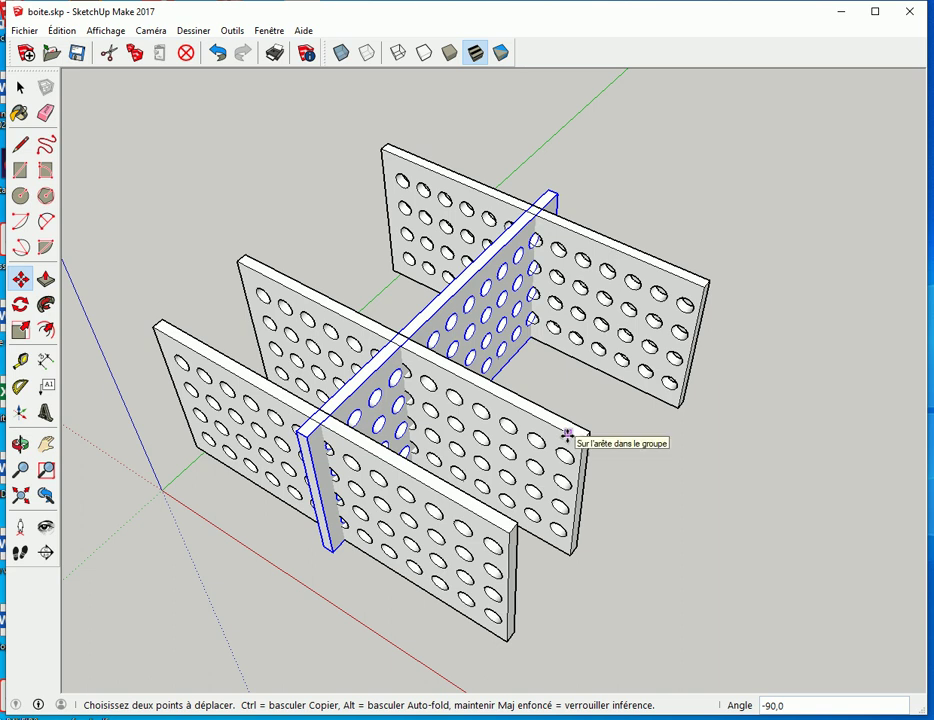
{"action": "key", "text": "space"}
{"action": "left_click", "coordinate": [564, 440]}
{"action": "key", "text": "m"}
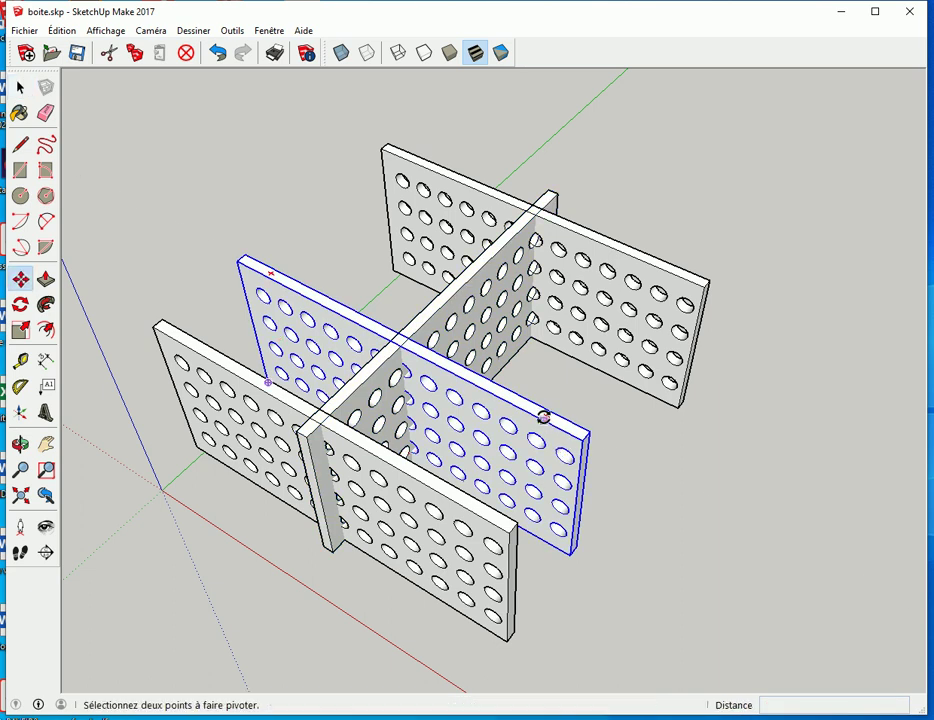
{"action": "left_click_drag", "start_coordinate": [546, 418], "coordinate": [546, 228]}
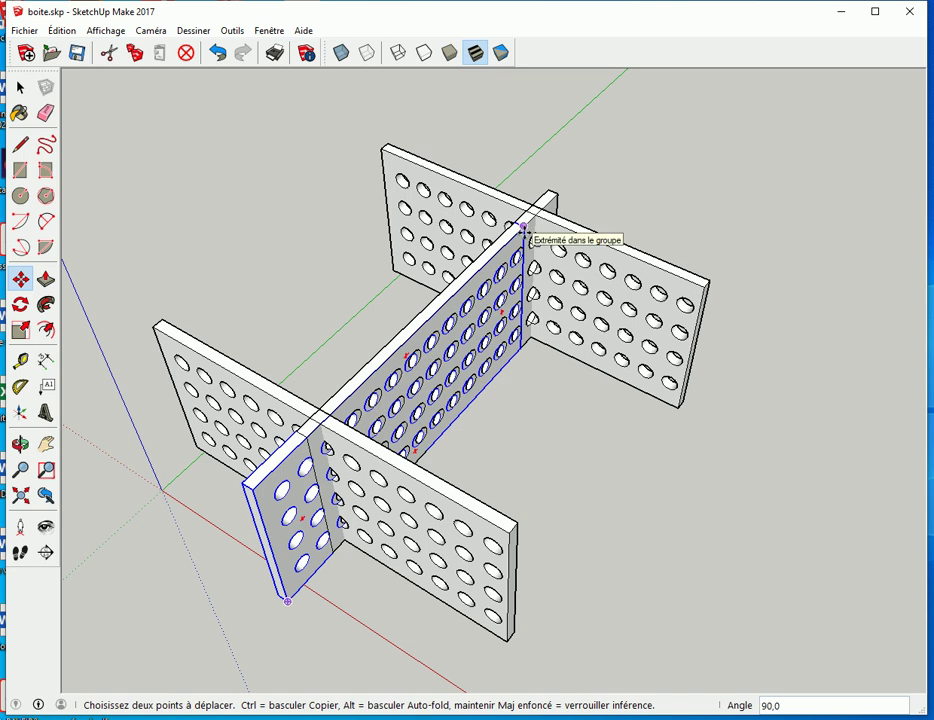
{"action": "left_click", "coordinate": [522, 227]}
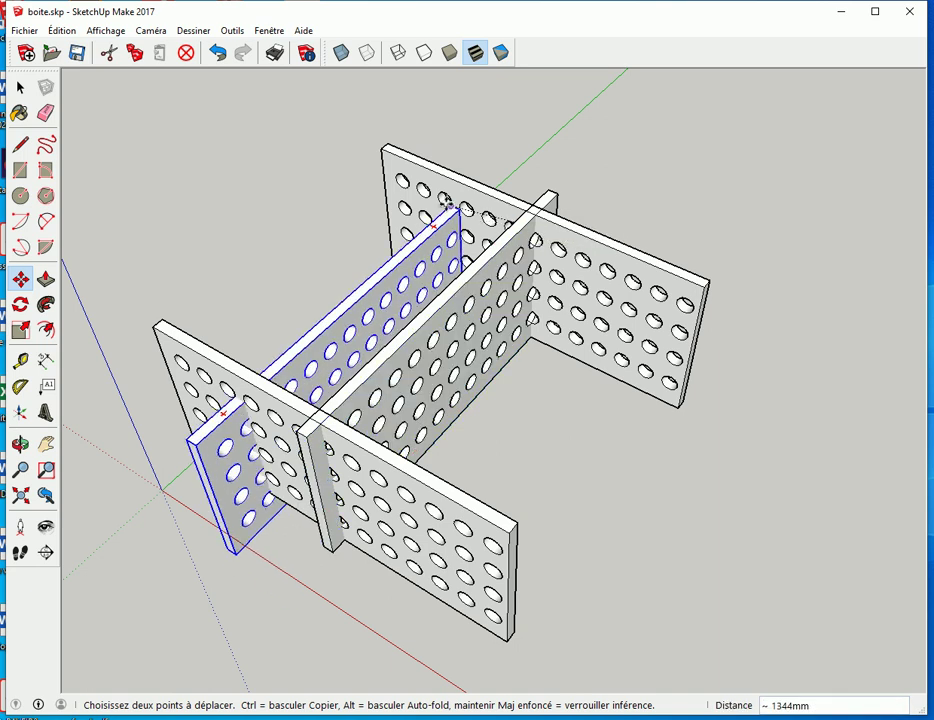
{"action": "left_click", "coordinate": [381, 150]}
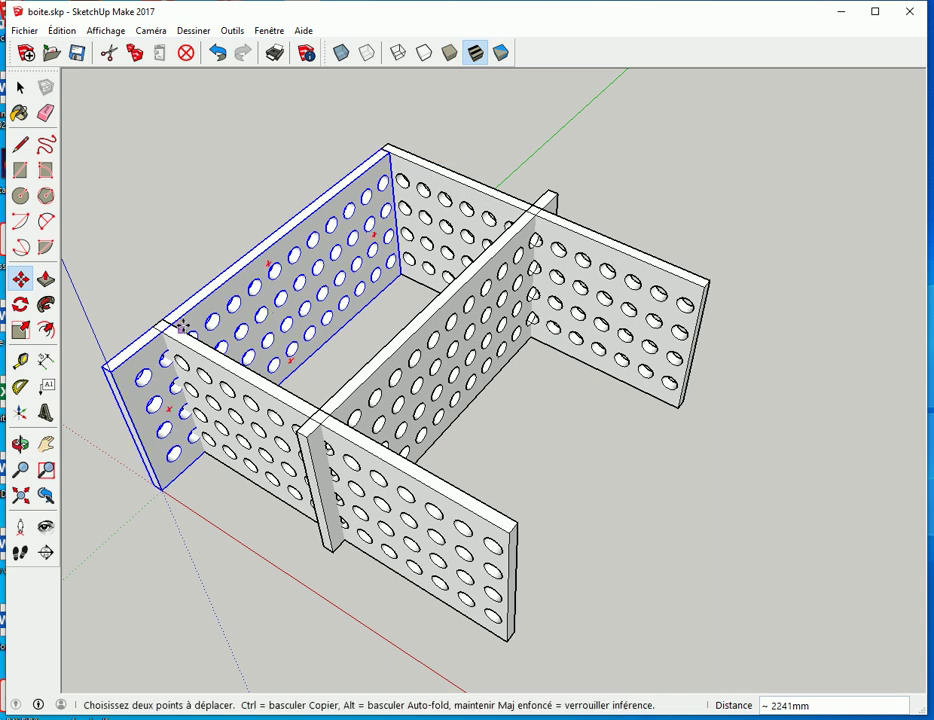
- Move one panel to the box's left end and the middle panel to the right end
{"action": "left_click", "coordinate": [161, 321]}
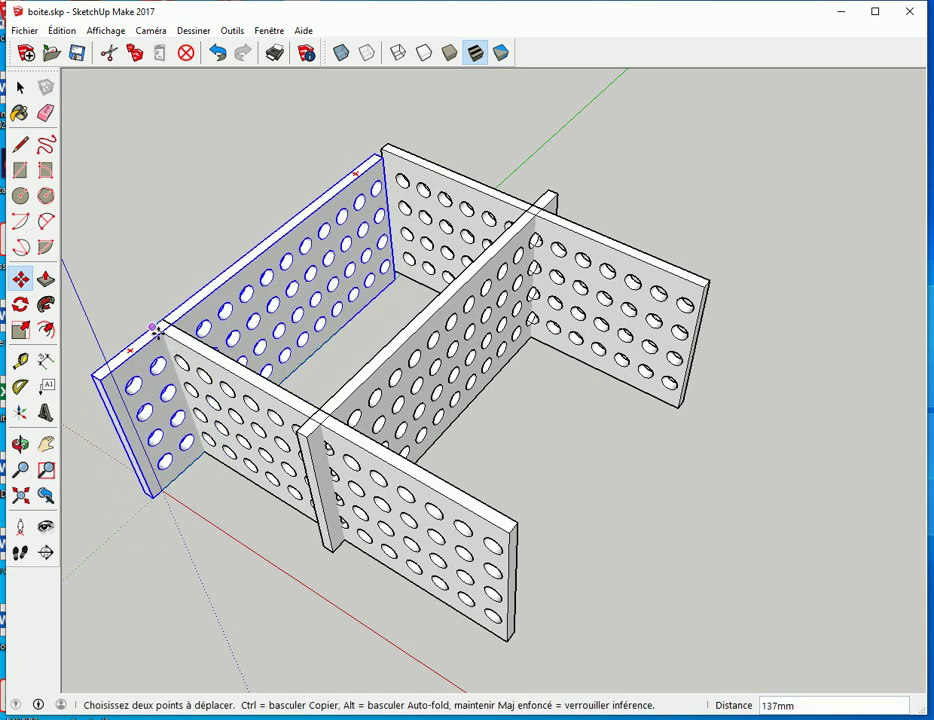
{"action": "key", "text": "Escape"}
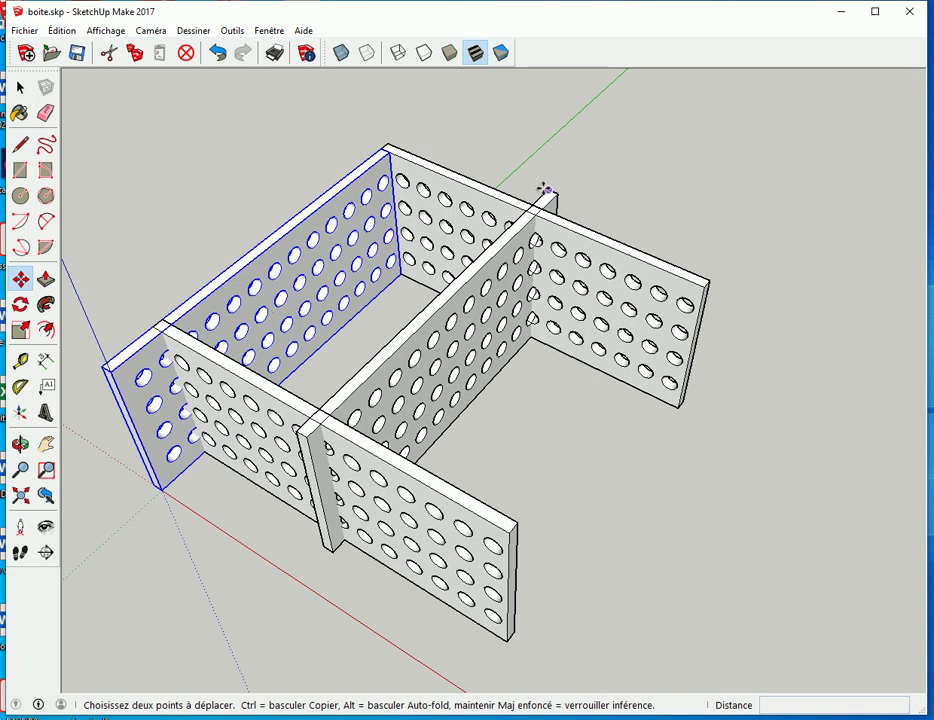
{"action": "left_click", "coordinate": [548, 190]}
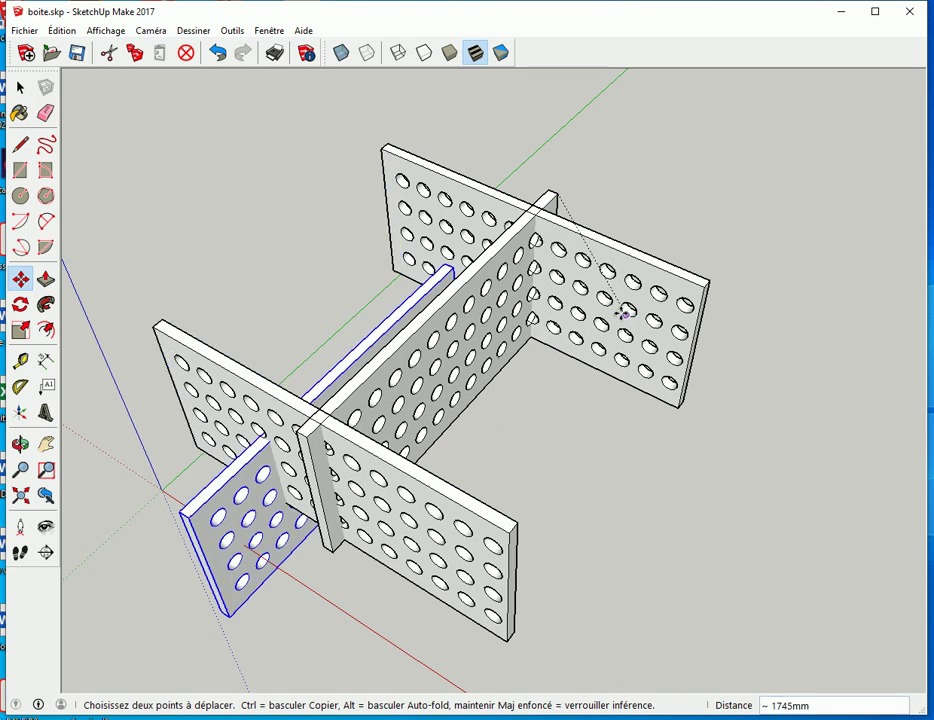
{"action": "left_click", "coordinate": [627, 302]}
{"action": "key", "text": "space"}
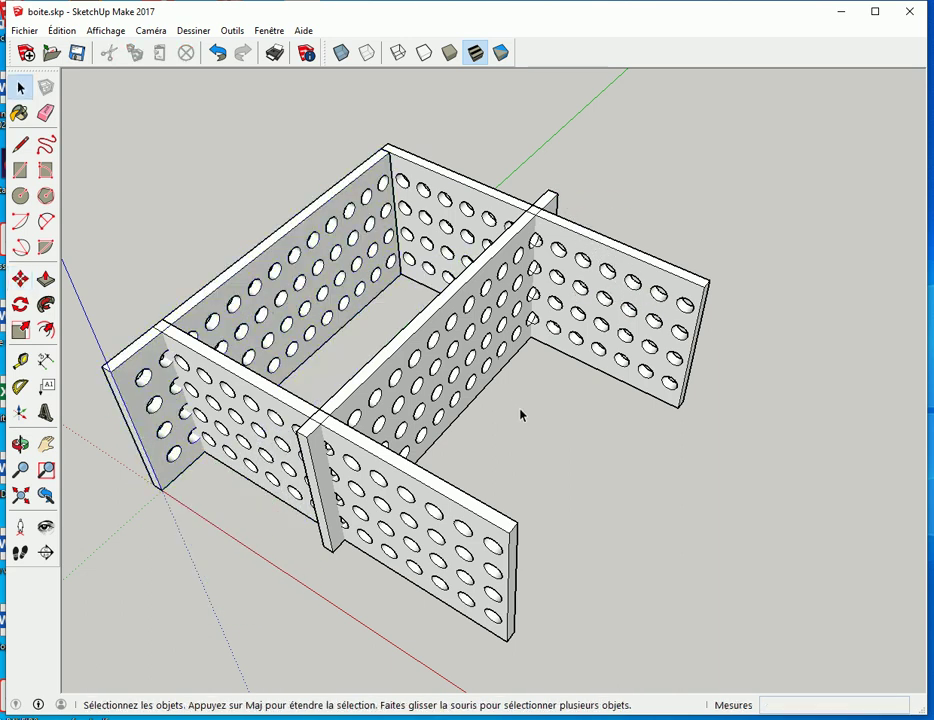
{"action": "key", "text": "m"}
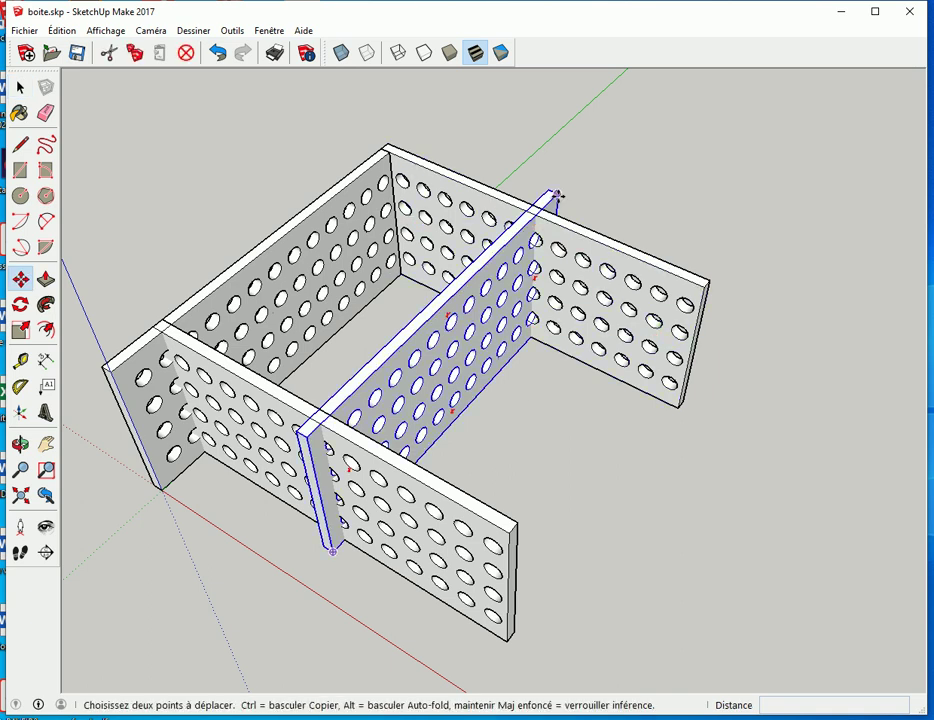
{"action": "left_click", "coordinate": [557, 196]}
{"action": "left_click", "coordinate": [705, 285]}
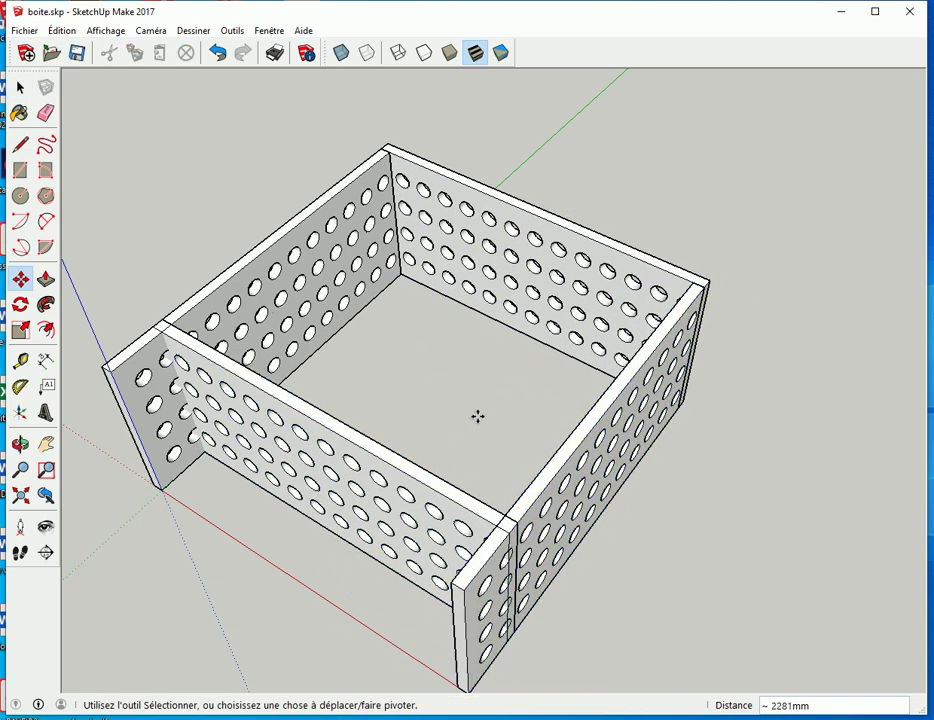
- Snap the front panel into place at the box corner
{"action": "key", "text": "space"}
{"action": "left_click", "coordinate": [389, 482]}
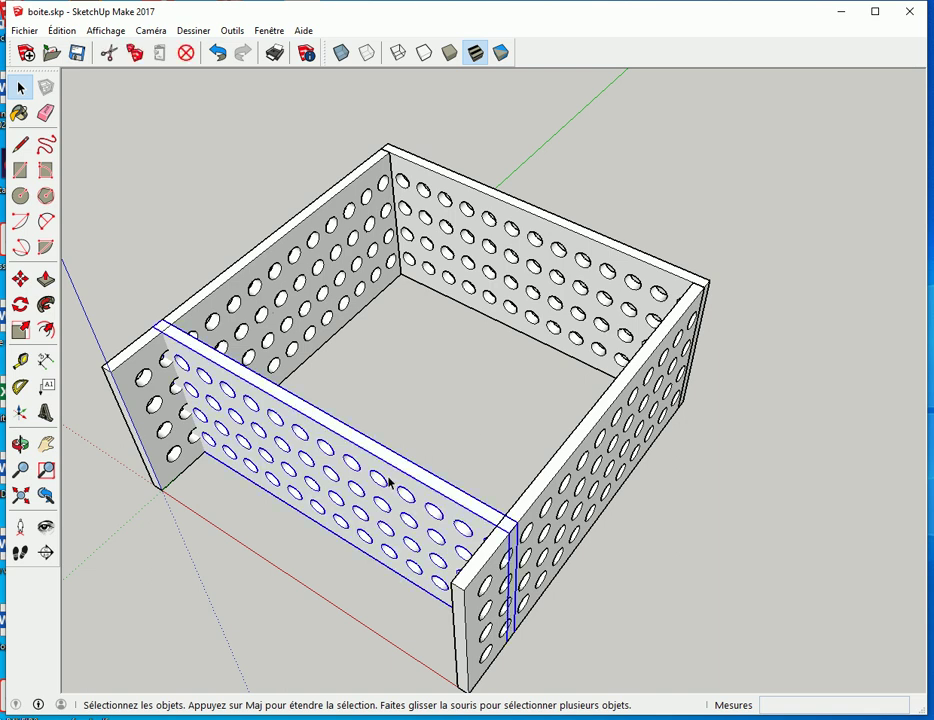
{"action": "key", "text": "m"}
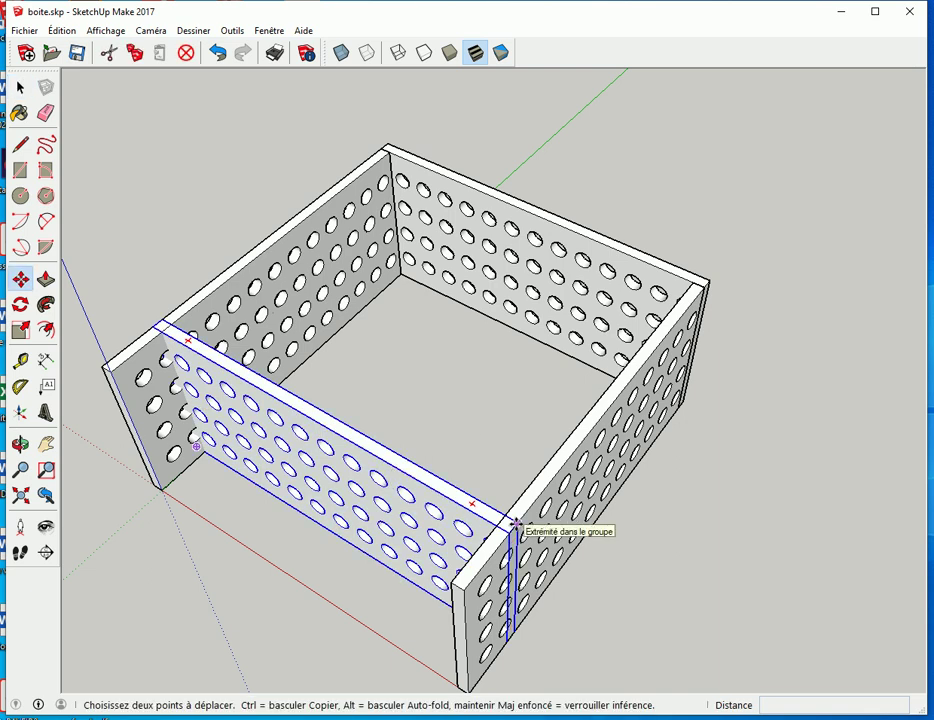
{"action": "left_click", "coordinate": [515, 523]}
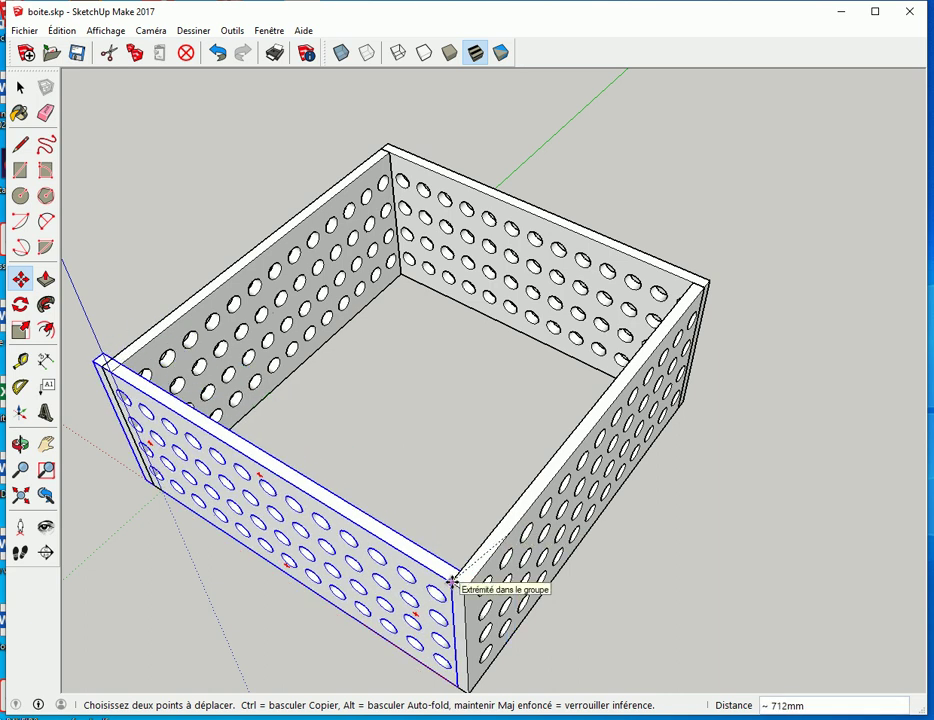
{"action": "left_click", "coordinate": [452, 580]}
{"action": "key", "text": "space"}
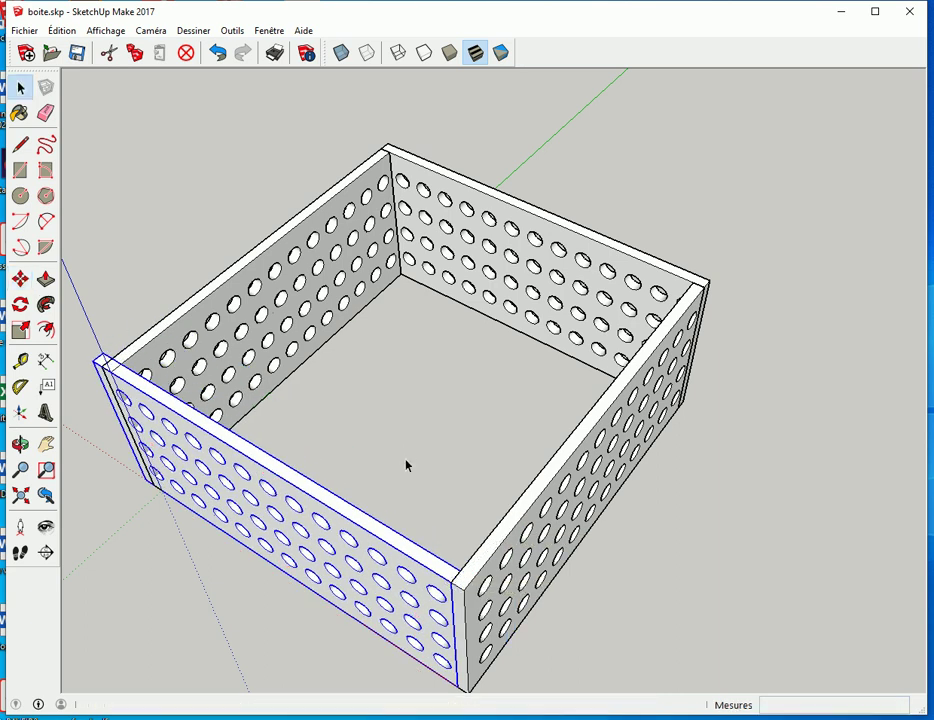
{"action": "left_click", "coordinate": [405, 460]}
- Start moving the left side panel, then cancel and orbit around the box
{"action": "left_click", "coordinate": [226, 320]}
{"action": "key", "text": "m"}
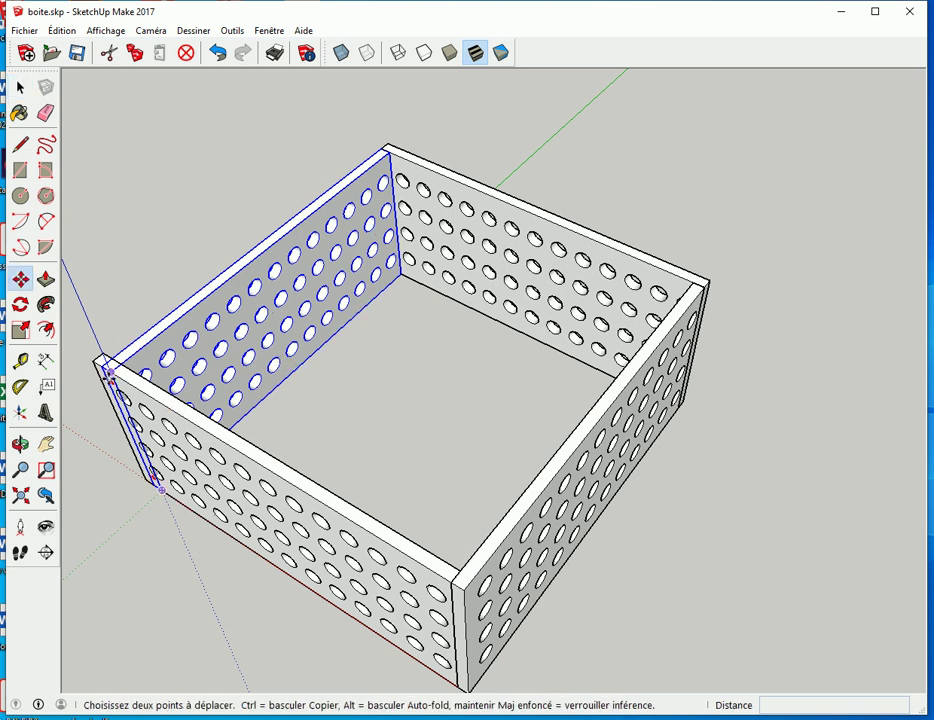
{"action": "left_click", "coordinate": [100, 366]}
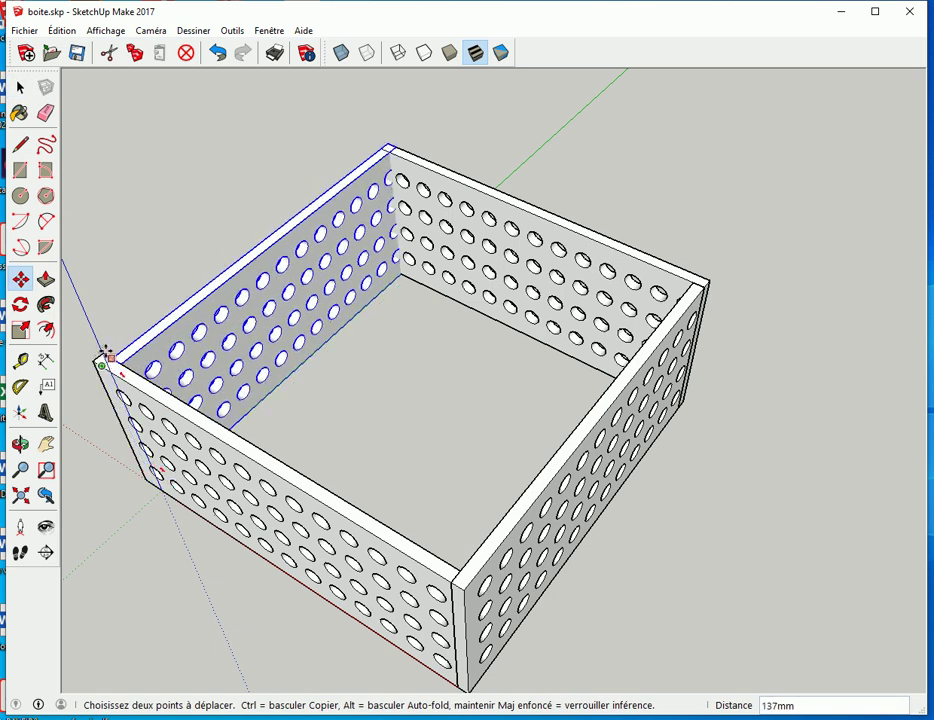
{"action": "scroll", "coordinate": [101, 357], "scroll_direction": "up", "scroll_amount": 2}
{"action": "scroll", "coordinate": [101, 357], "scroll_direction": "up", "scroll_amount": 2}
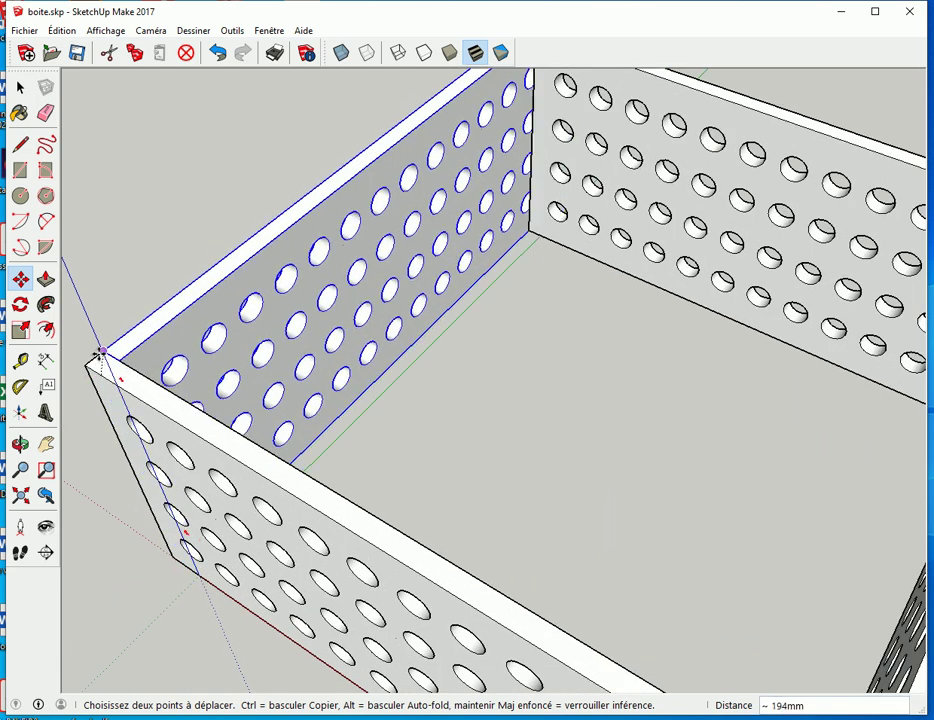
{"action": "scroll", "coordinate": [434, 404], "scroll_direction": "down", "scroll_amount": 2}
{"action": "scroll", "coordinate": [534, 375], "scroll_direction": "down", "scroll_amount": 2}
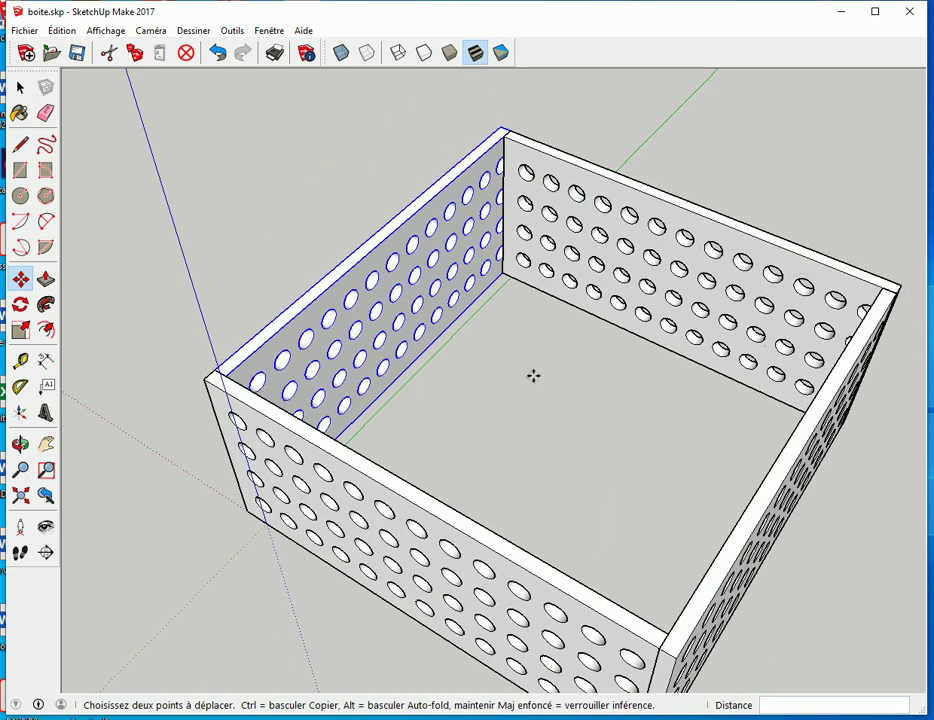
{"action": "key", "text": "space"}
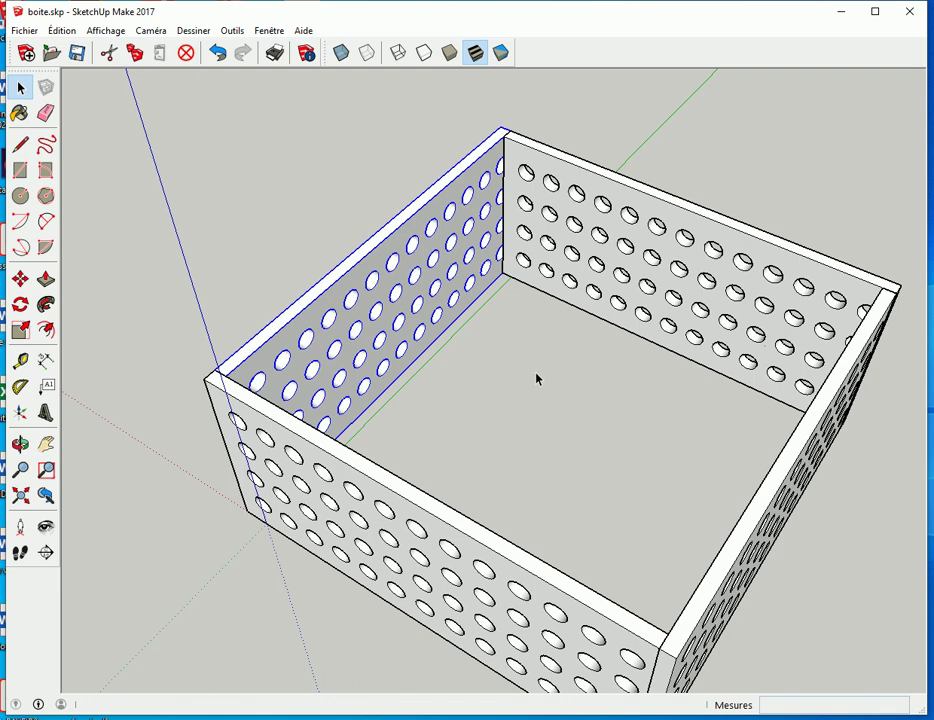
{"action": "mouse_move", "coordinate": [551, 398]}
{"action": "middle_mouse_down"}
{"action": "mouse_move", "coordinate": [721, 373]}
{"action": "mouse_move", "coordinate": [587, 349]}
{"action": "middle_mouse_up"}
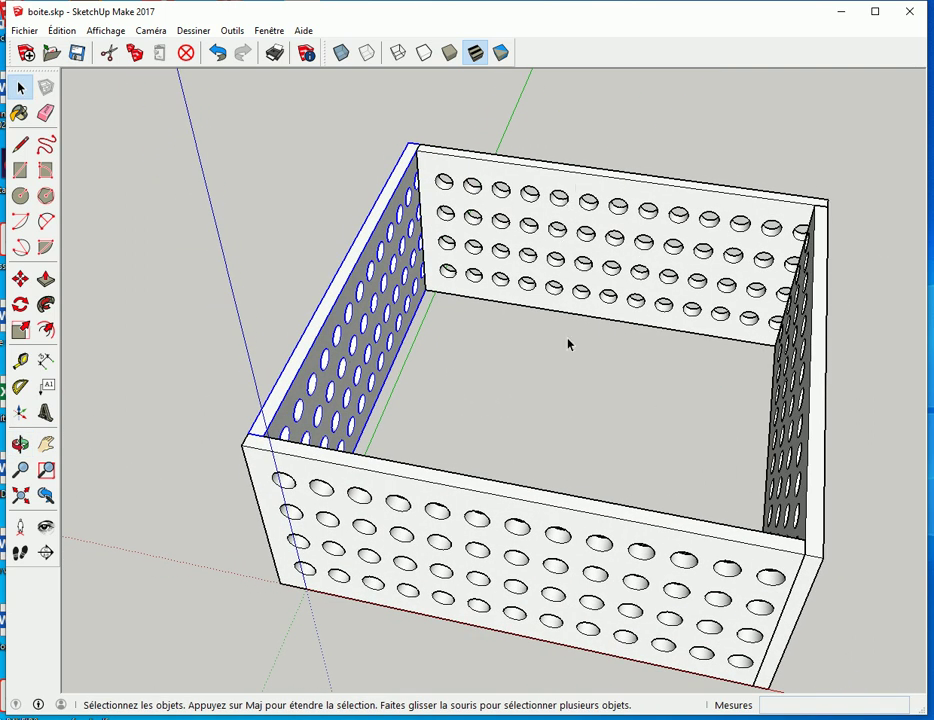
- Spin the back panel within its own plane using Move's rotate grip
{"action": "left_click", "coordinate": [572, 193]}
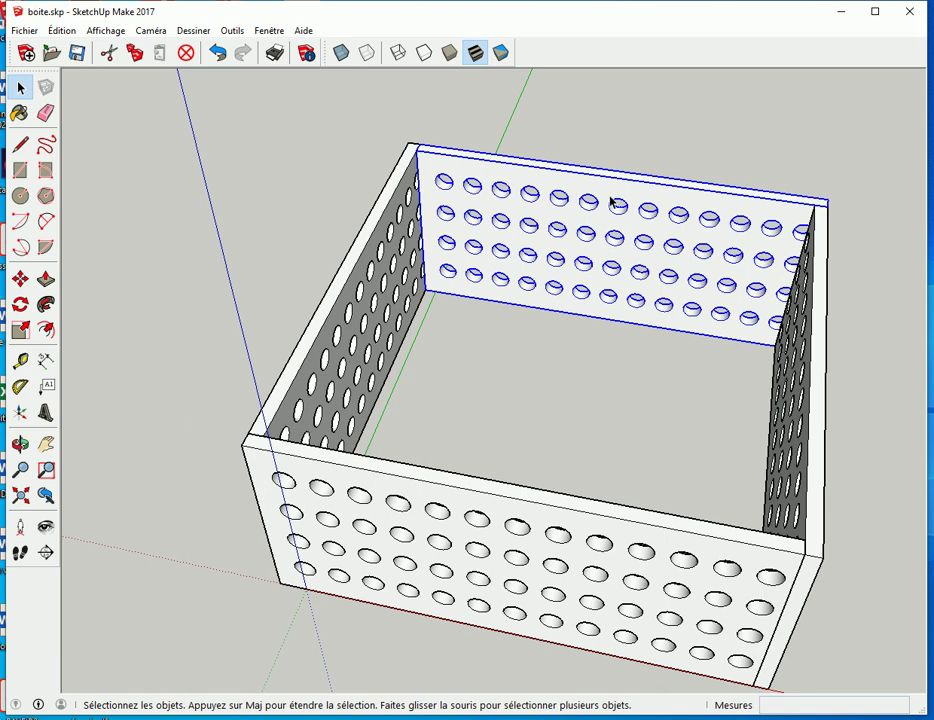
{"action": "key", "text": "m"}
{"action": "mouse_move", "coordinate": [608, 193]}
{"action": "left_mouse_down"}
{"action": "mouse_move", "coordinate": [609, 390]}
{"action": "mouse_move", "coordinate": [573, 392]}
{"action": "mouse_move", "coordinate": [593, 393]}
{"action": "left_mouse_up"}
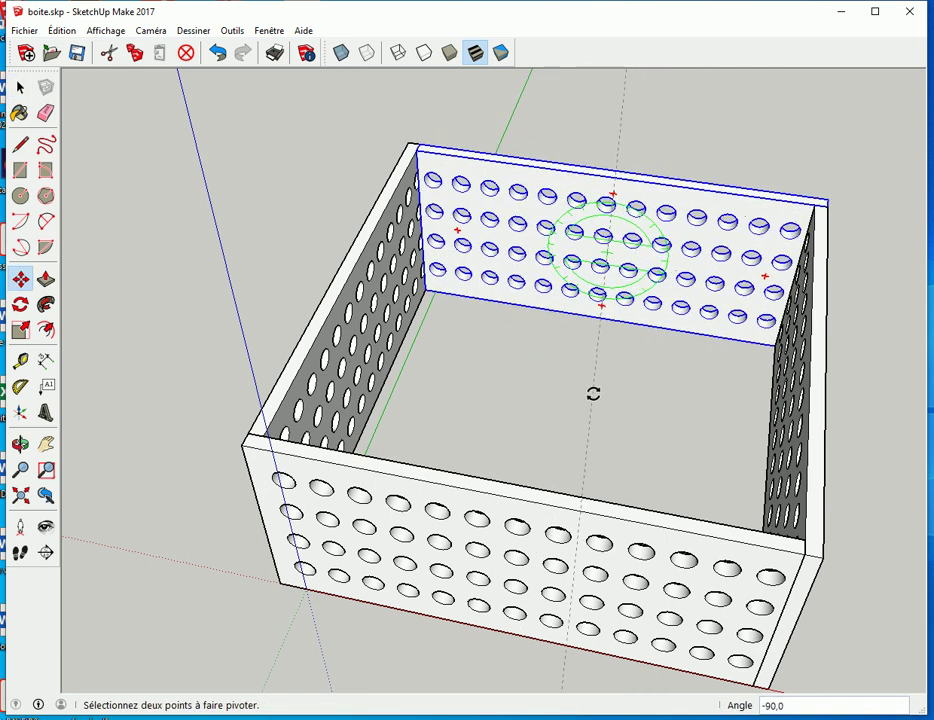
{"action": "left_click", "coordinate": [593, 393]}
{"action": "middle_click_drag", "start_coordinate": [536, 444], "coordinate": [325, 337]}
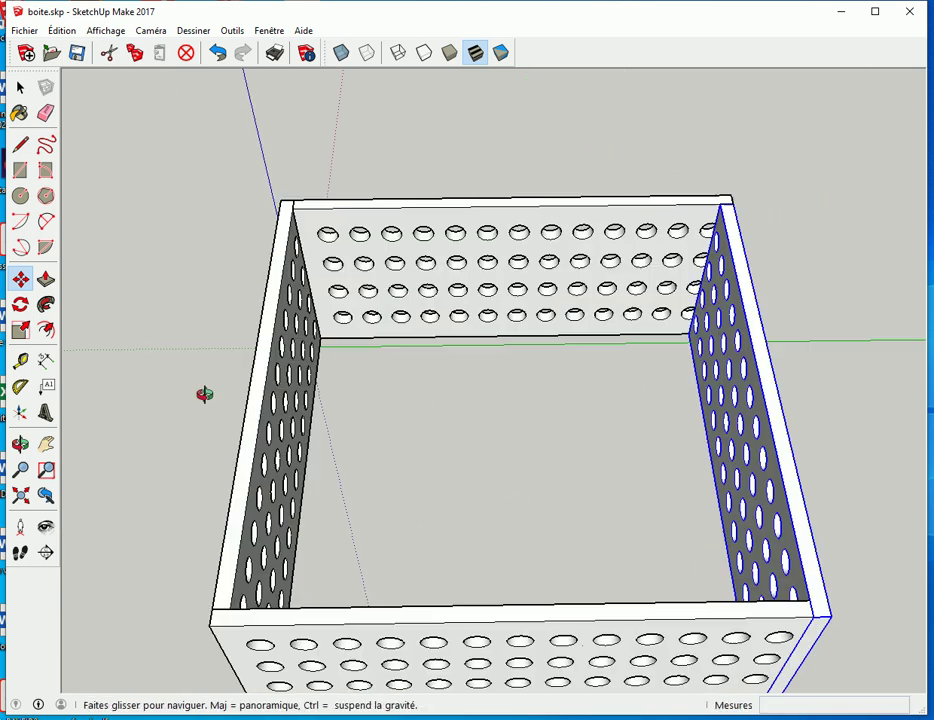
- Rotate the back panel upright with the Rotate tool, then orbit to check the box
{"action": "key", "text": "space"}
{"action": "left_click", "coordinate": [492, 346]}
{"action": "key", "text": "m"}
{"action": "key", "text": "m"}
{"action": "key", "text": "q"}
{"action": "left_click", "coordinate": [535, 282]}
{"action": "left_click", "coordinate": [600, 280]}
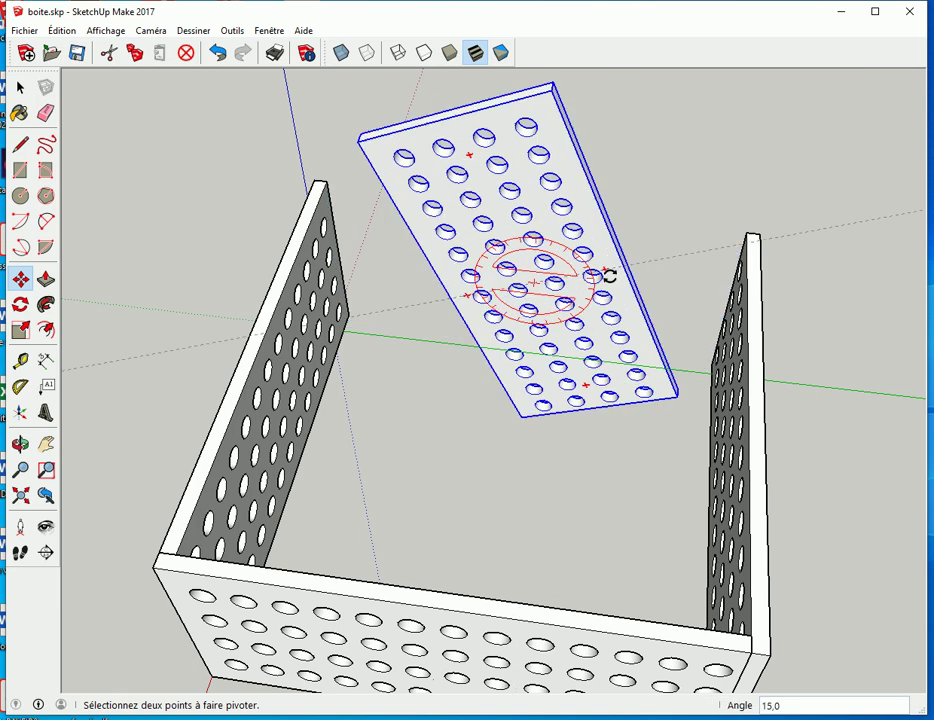
{"action": "left_click", "coordinate": [528, 426]}
{"action": "type", "text": "-90"}
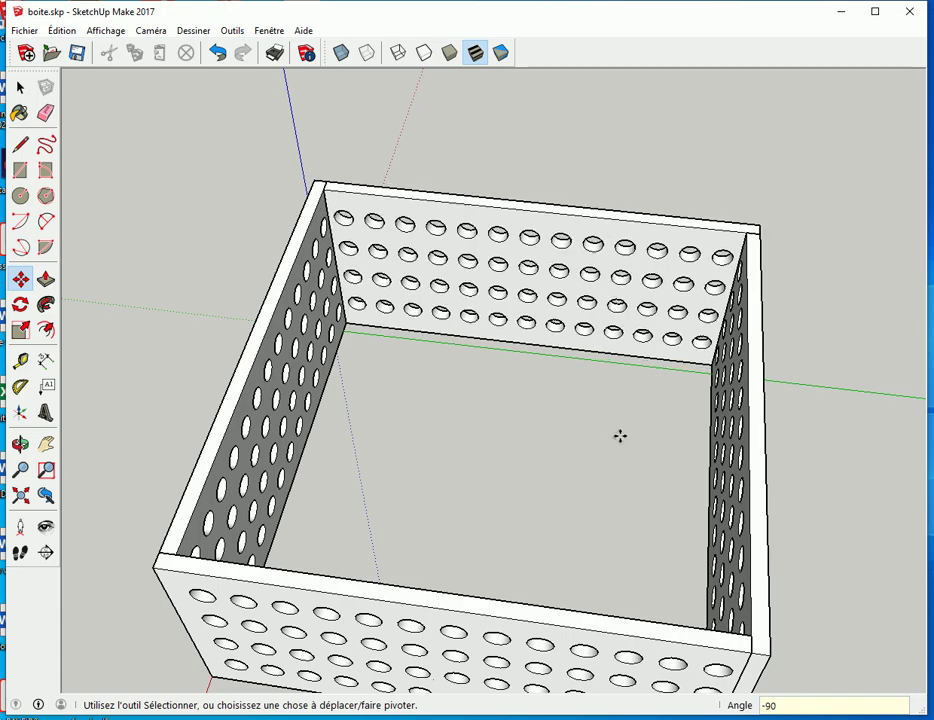
{"action": "mouse_move", "coordinate": [703, 447]}
{"action": "middle_mouse_down"}
{"action": "mouse_move", "coordinate": [424, 392]}
{"action": "mouse_move", "coordinate": [459, 373]}
{"action": "mouse_move", "coordinate": [268, 377]}
{"action": "mouse_move", "coordinate": [384, 336]}
{"action": "mouse_move", "coordinate": [882, 238]}
{"action": "mouse_move", "coordinate": [590, 354]}
{"action": "mouse_move", "coordinate": [620, 412]}
{"action": "middle_mouse_up"}
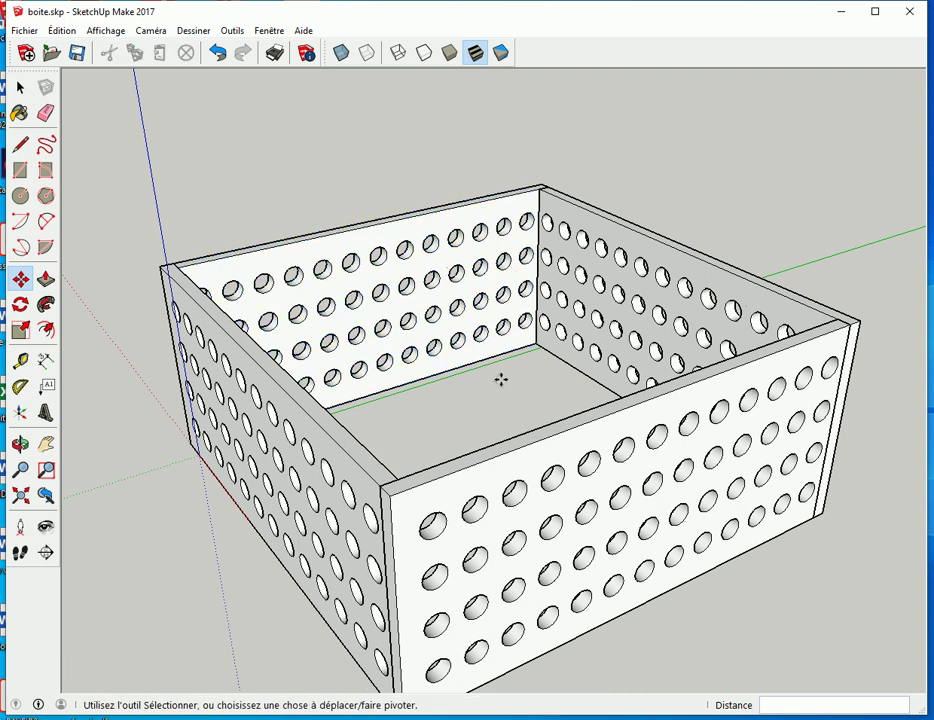
- Window-select the whole box and choose Éclater from its context menu
{"action": "mouse_move", "coordinate": [545, 375]}
{"action": "middle_mouse_down"}
{"action": "mouse_move", "coordinate": [507, 407]}
{"action": "mouse_move", "coordinate": [454, 417]}
{"action": "mouse_move", "coordinate": [484, 377]}
{"action": "mouse_move", "coordinate": [471, 393]}
{"action": "middle_mouse_up"}
{"action": "key", "text": "space"}
{"action": "scroll", "coordinate": [507, 433], "scroll_direction": "down", "scroll_amount": 2}
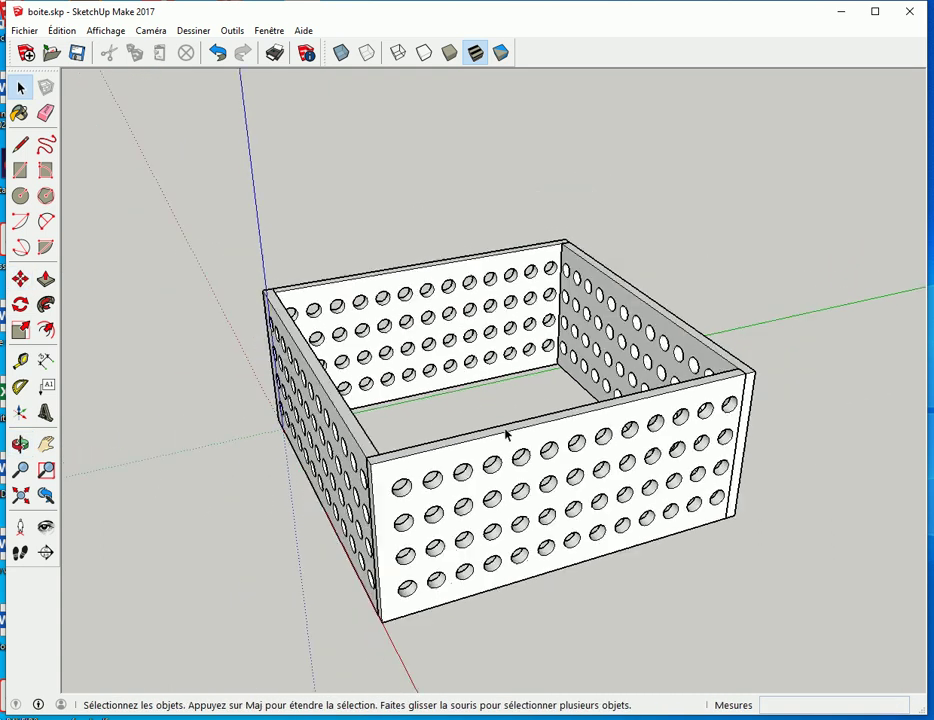
{"action": "left_click_drag", "start_coordinate": [181, 199], "coordinate": [240, 259]}
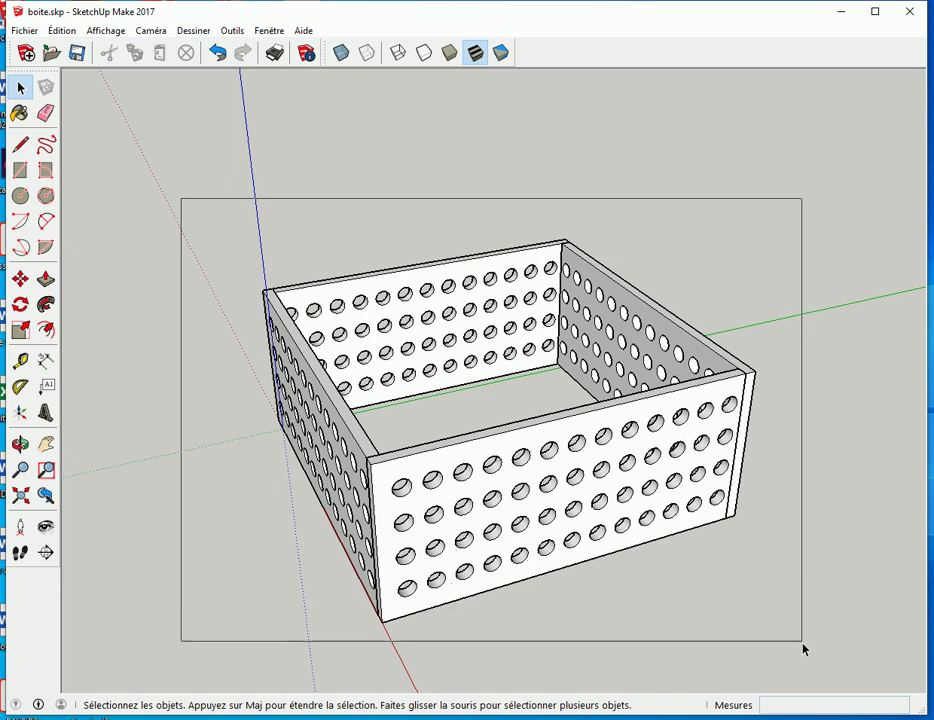
{"action": "left_click_drag", "start_coordinate": [781, 588], "coordinate": [803, 646]}
{"action": "right_click", "coordinate": [435, 303]}
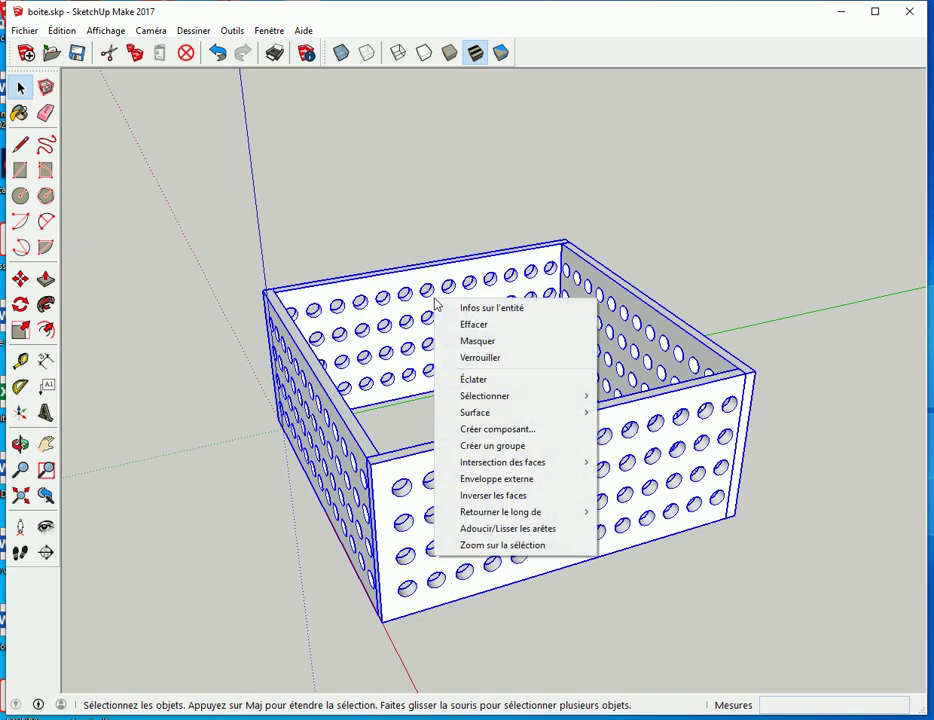
{"action": "left_click", "coordinate": [474, 380]}
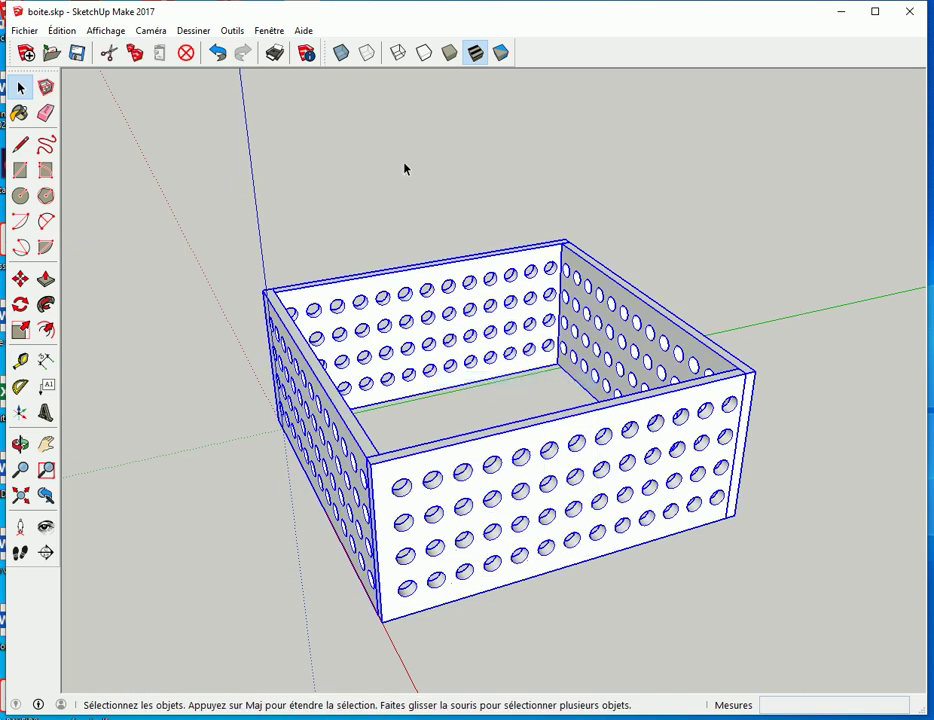
- Select the back inner wall face, then orbit and zoom in on the exploded walls
{"action": "left_click", "coordinate": [404, 167]}
{"action": "left_click", "coordinate": [563, 300]}
{"action": "left_click", "coordinate": [638, 204]}
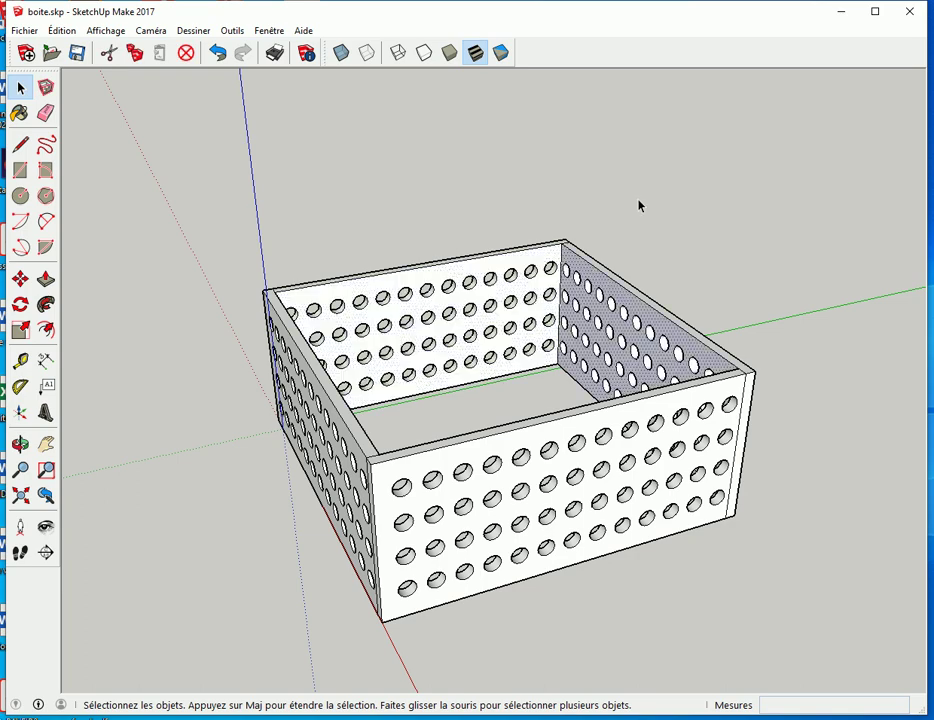
{"action": "middle_click_drag", "start_coordinate": [636, 208], "coordinate": [646, 233]}
{"action": "mouse_move", "coordinate": [646, 233]}
{"action": "left_mouse_down"}
{"action": "mouse_move", "coordinate": [198, 271]}
{"action": "mouse_move", "coordinate": [496, 252]}
{"action": "mouse_move", "coordinate": [570, 330]}
{"action": "mouse_move", "coordinate": [263, 298]}
{"action": "mouse_move", "coordinate": [575, 302]}
{"action": "mouse_move", "coordinate": [382, 442]}
{"action": "left_mouse_up"}
{"action": "key", "text": "space"}
{"action": "mouse_move", "coordinate": [382, 442]}
{"action": "middle_mouse_down"}
{"action": "mouse_move", "coordinate": [400, 465]}
{"action": "mouse_move", "coordinate": [794, 471]}
{"action": "middle_mouse_up"}
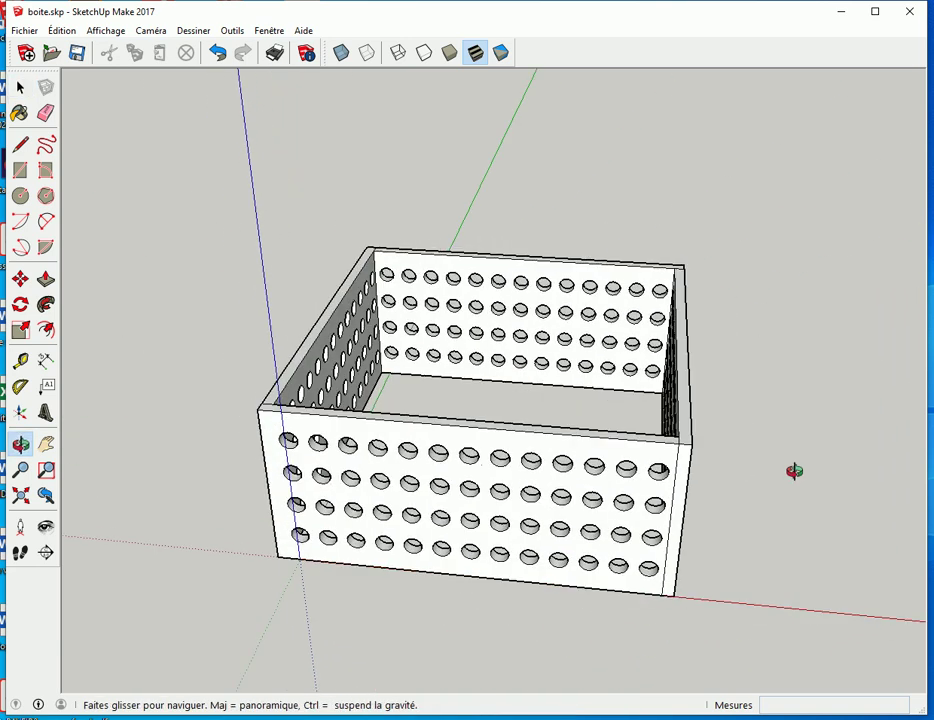
{"action": "scroll", "coordinate": [694, 467], "scroll_direction": "up", "scroll_amount": 2}
{"action": "scroll", "coordinate": [669, 484], "scroll_direction": "up", "scroll_amount": 3}
{"action": "scroll", "coordinate": [657, 470], "scroll_direction": "up", "scroll_amount": 3}
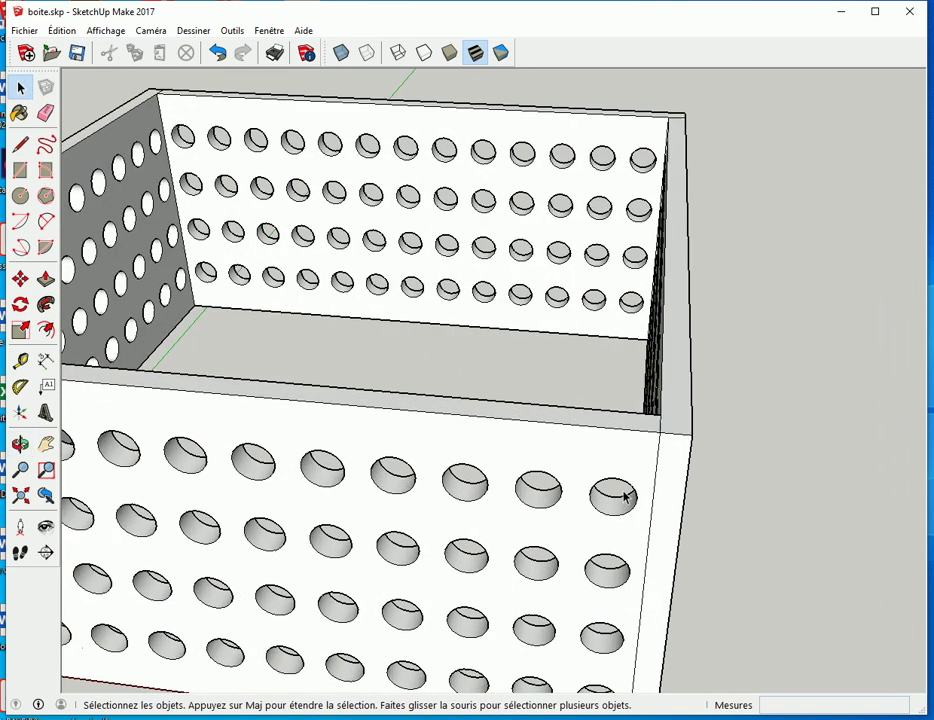
{"action": "scroll", "coordinate": [624, 497], "scroll_direction": "down", "scroll_amount": 3}
- With X-ray on, erase the leftover vertical edges at both ends of the front wall
{"action": "key", "text": "e"}
{"action": "left_click", "coordinate": [659, 447]}
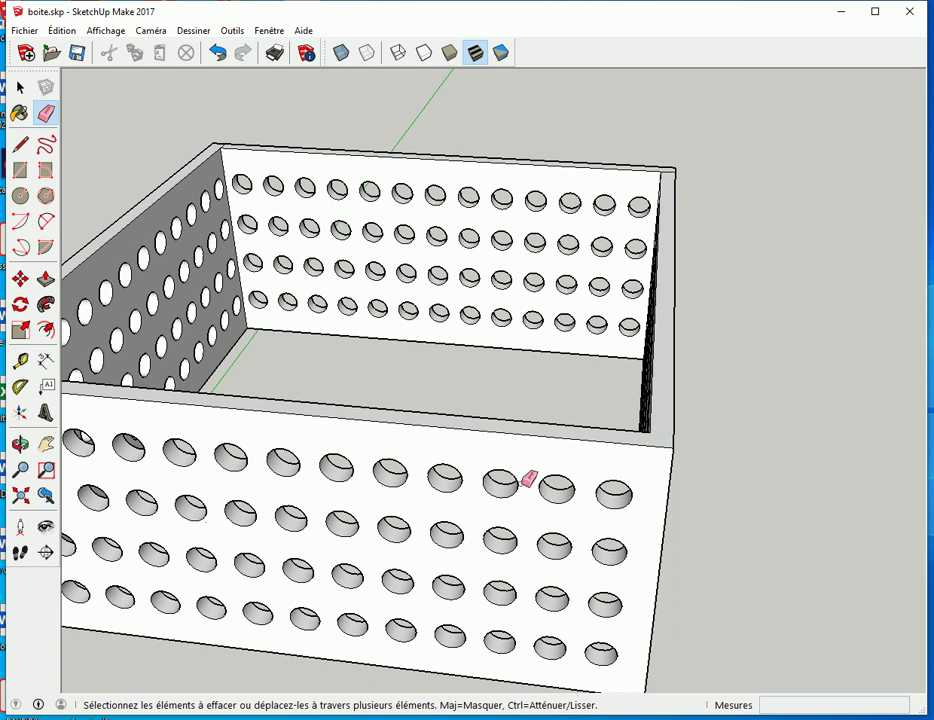
{"action": "middle_click_drag", "start_coordinate": [527, 476], "coordinate": [479, 313]}
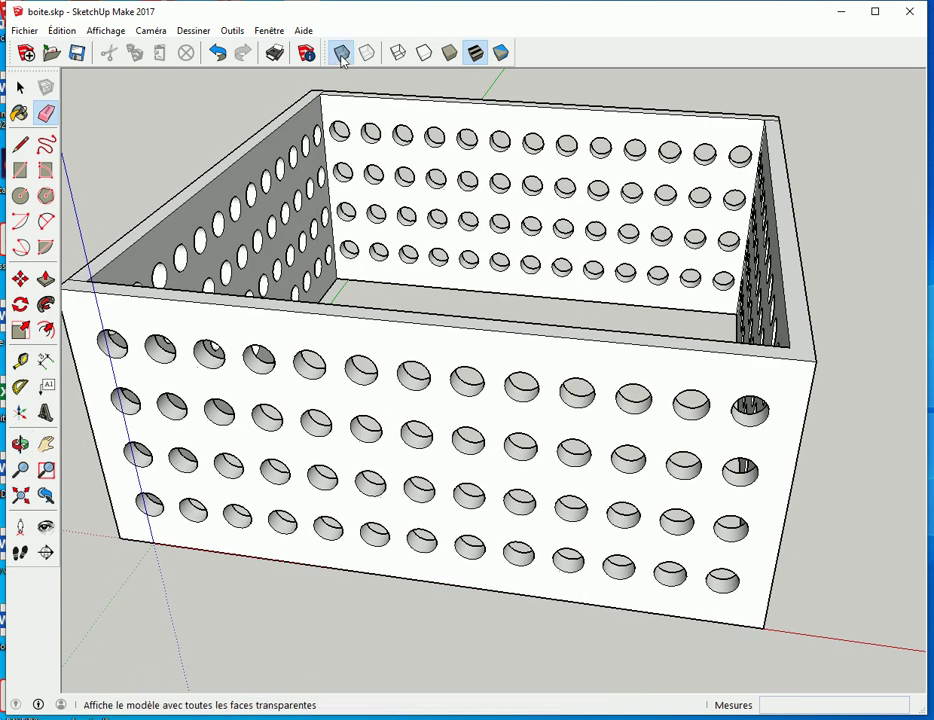
{"action": "left_click", "coordinate": [341, 52]}
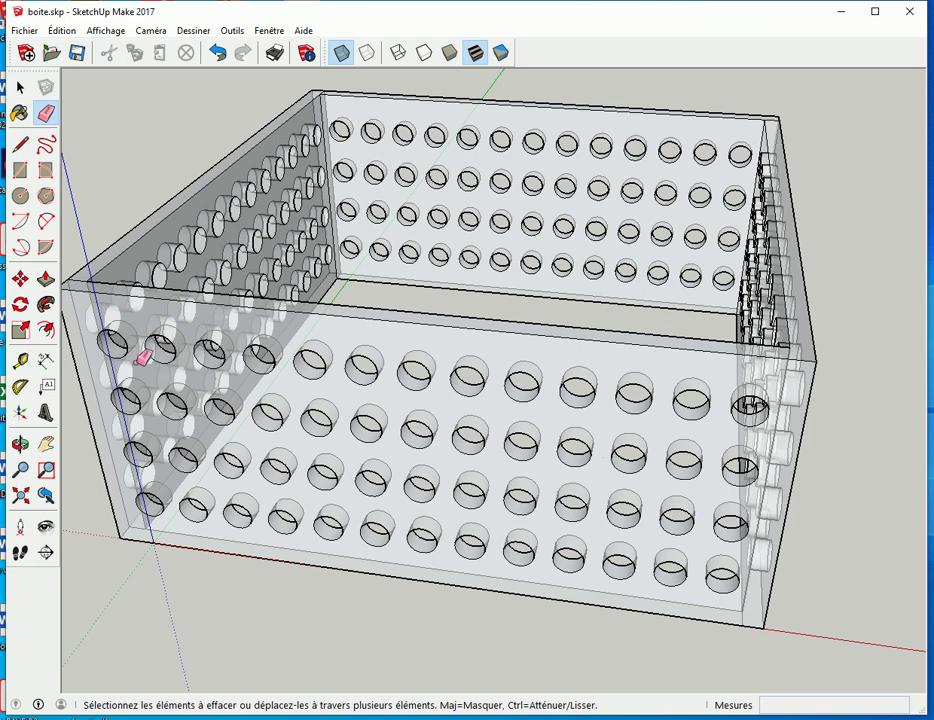
{"action": "middle_click_drag", "start_coordinate": [141, 360], "coordinate": [103, 378]}
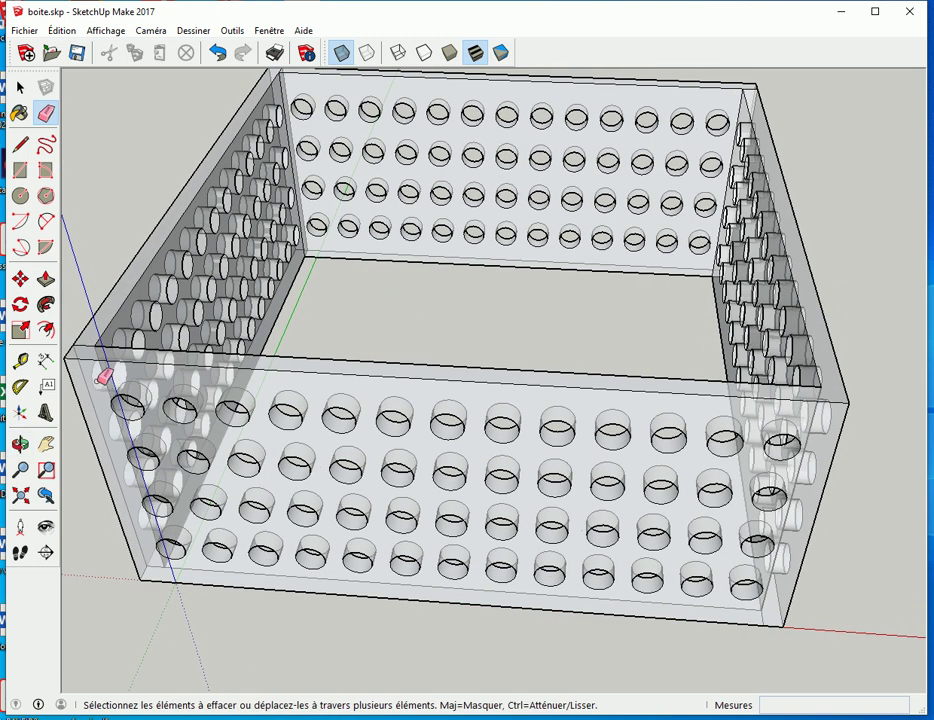
{"action": "left_click", "coordinate": [86, 350]}
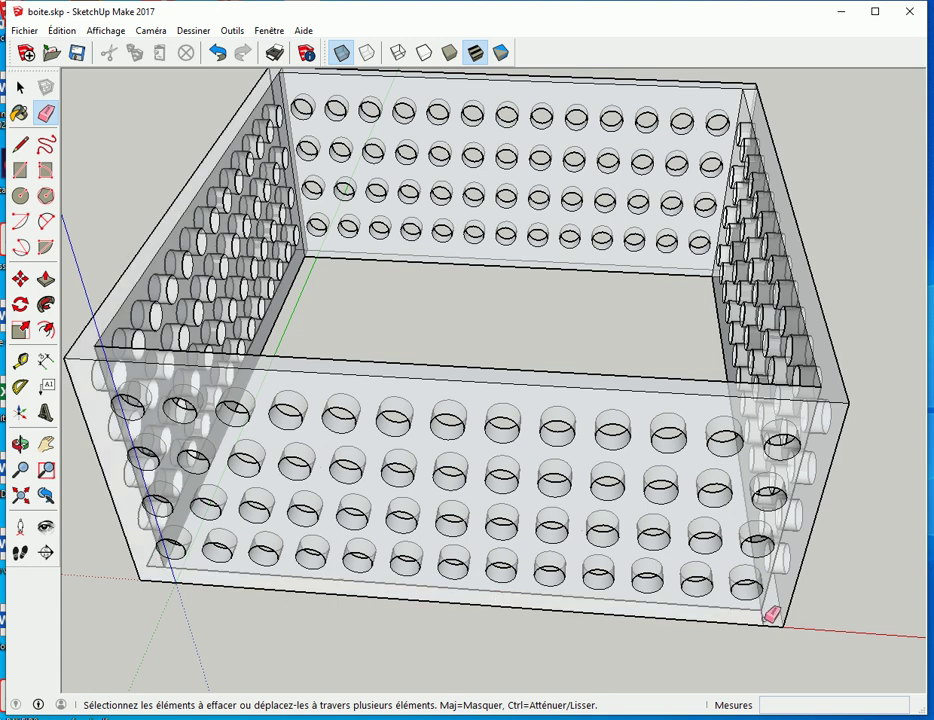
- Erase the stray inner corner edges near the right wall and top-left corner
{"action": "middle_click_drag", "start_coordinate": [671, 354], "coordinate": [818, 376]}
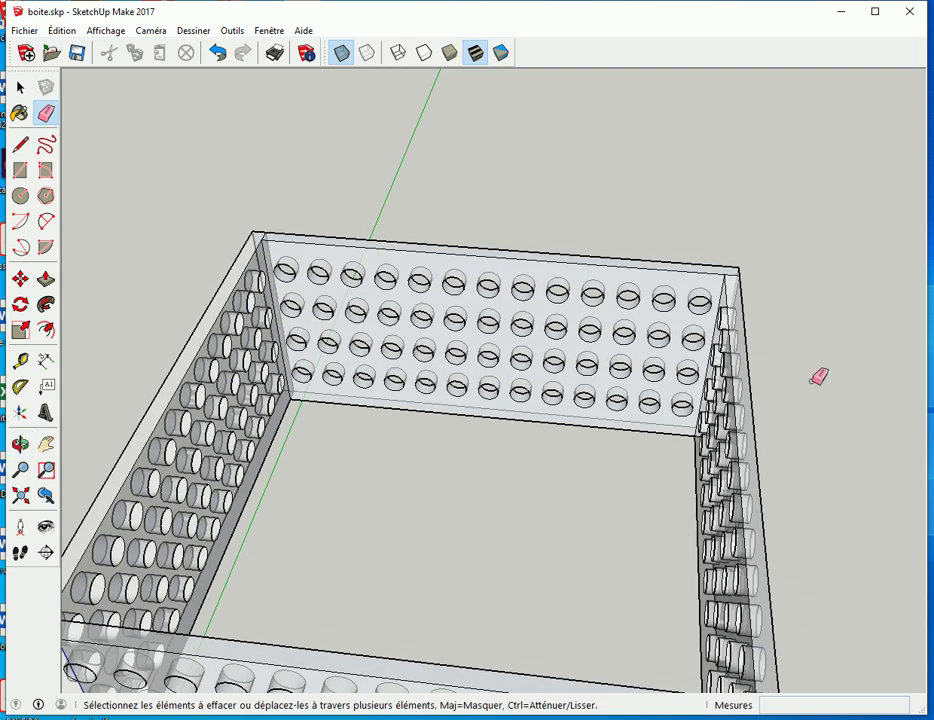
{"action": "scroll", "coordinate": [760, 320], "scroll_direction": "up", "scroll_amount": 3}
{"action": "scroll", "coordinate": [625, 375], "scroll_direction": "up", "scroll_amount": 3}
{"action": "mouse_move", "coordinate": [625, 375]}
{"action": "middle_mouse_down"}
{"action": "mouse_move", "coordinate": [768, 407]}
{"action": "mouse_move", "coordinate": [760, 395]}
{"action": "middle_mouse_up"}
{"action": "left_click", "coordinate": [708, 207]}
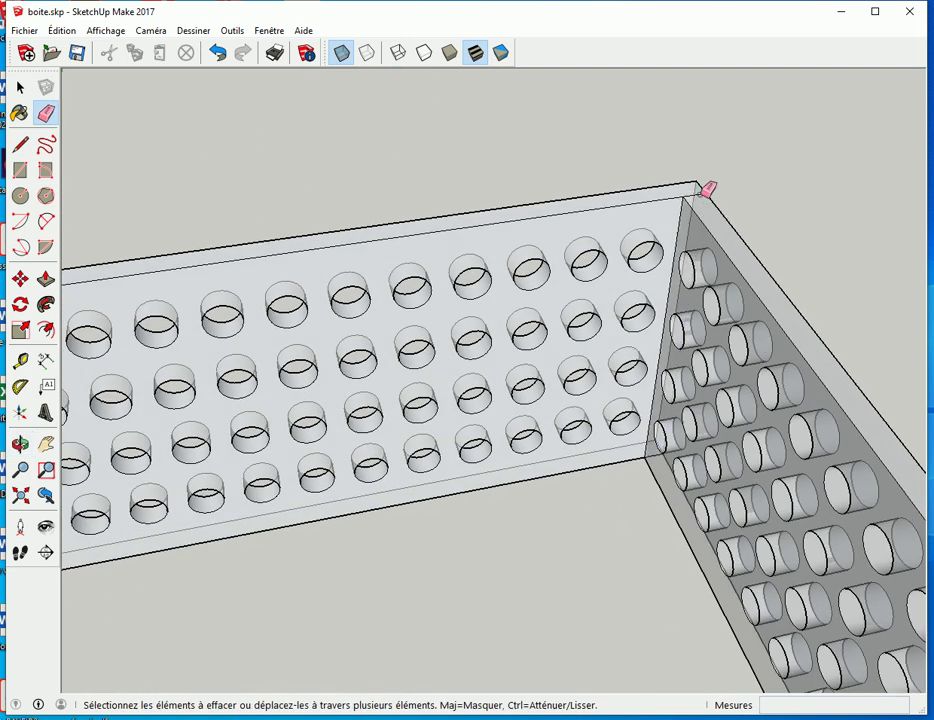
{"action": "middle_click_drag", "start_coordinate": [653, 503], "coordinate": [652, 462]}
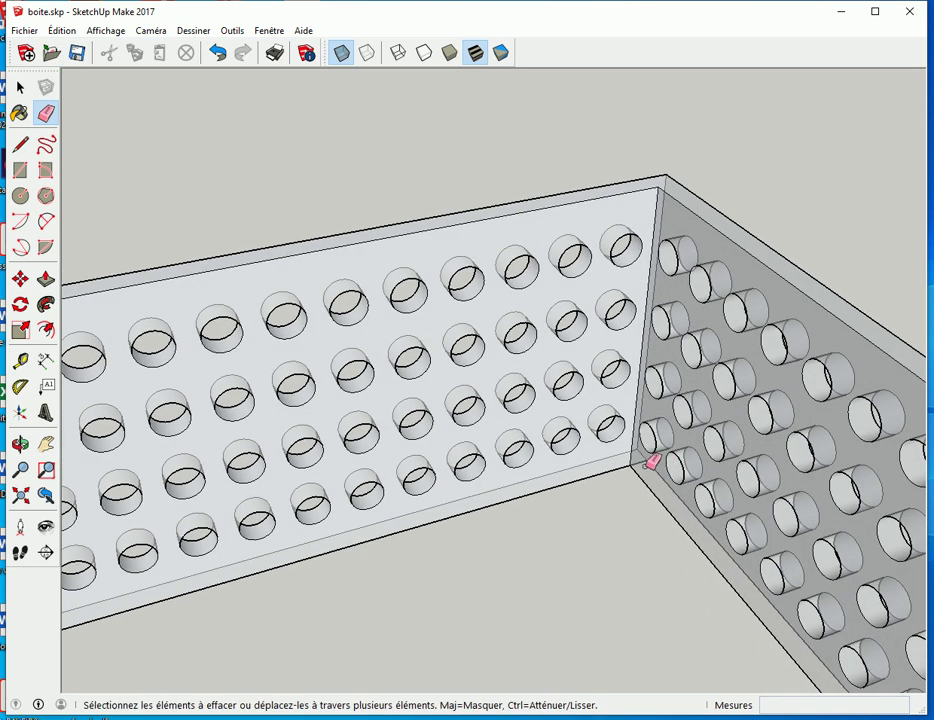
{"action": "scroll", "coordinate": [430, 490], "scroll_direction": "down", "scroll_amount": 2}
{"action": "middle_click_drag", "start_coordinate": [411, 502], "coordinate": [580, 243]}
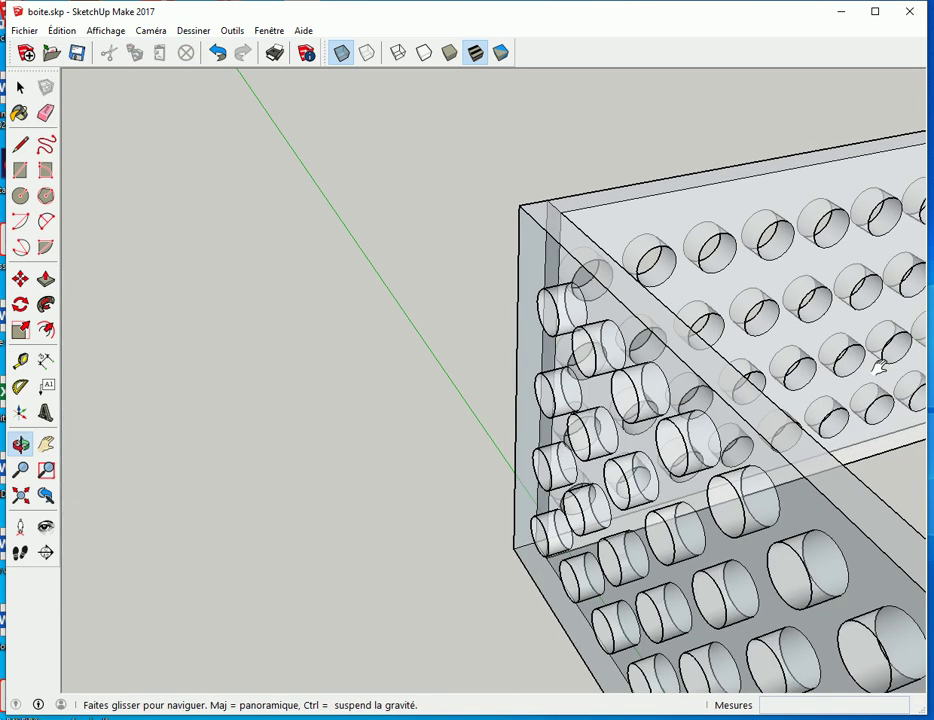
{"action": "left_click", "coordinate": [557, 210]}
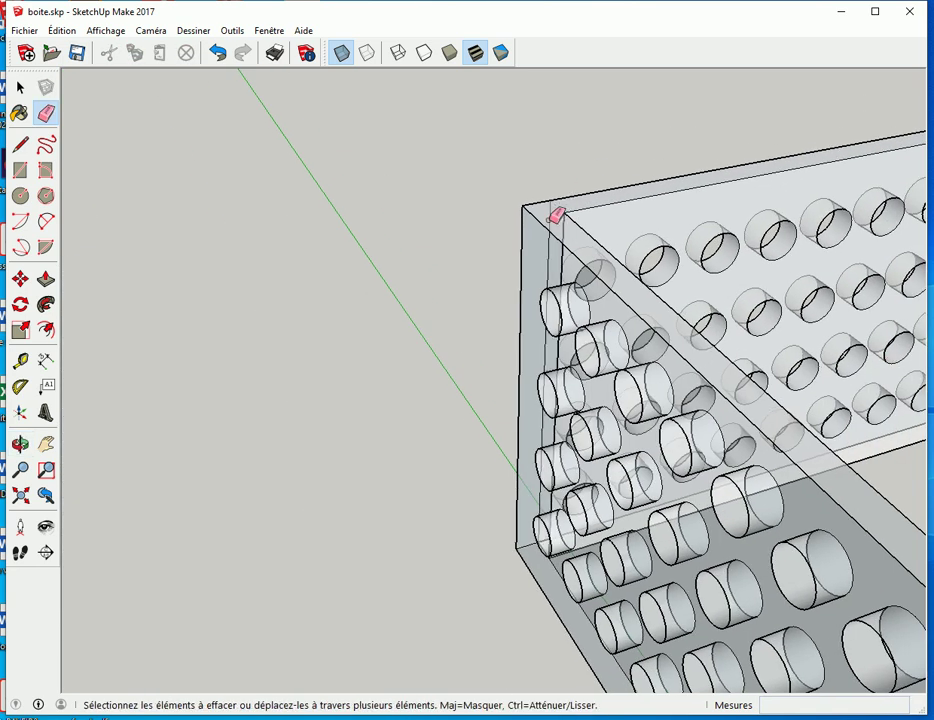
- Turn X-ray off and orbit to show the perforated long wall
{"action": "mouse_move", "coordinate": [476, 569]}
{"action": "middle_mouse_down"}
{"action": "mouse_move", "coordinate": [625, 567]}
{"action": "mouse_move", "coordinate": [553, 537]}
{"action": "middle_mouse_up"}
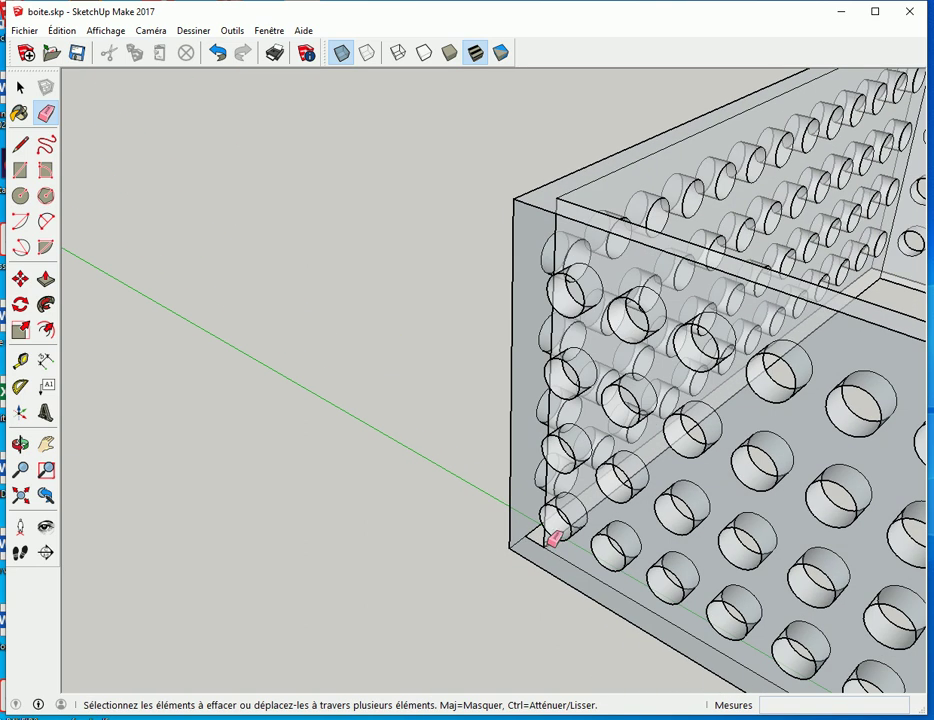
{"action": "left_click", "coordinate": [341, 52]}
{"action": "scroll", "coordinate": [630, 384], "scroll_direction": "down", "scroll_amount": 2}
{"action": "scroll", "coordinate": [734, 417], "scroll_direction": "down", "scroll_amount": 2}
{"action": "mouse_move", "coordinate": [734, 417]}
{"action": "middle_mouse_down"}
{"action": "mouse_move", "coordinate": [494, 380]}
{"action": "mouse_move", "coordinate": [248, 240]}
{"action": "mouse_move", "coordinate": [269, 207]}
{"action": "middle_mouse_up"}
- Redraw the front wall's vertical corner edge from bottom to top with the Line tool
{"action": "key", "text": "e"}
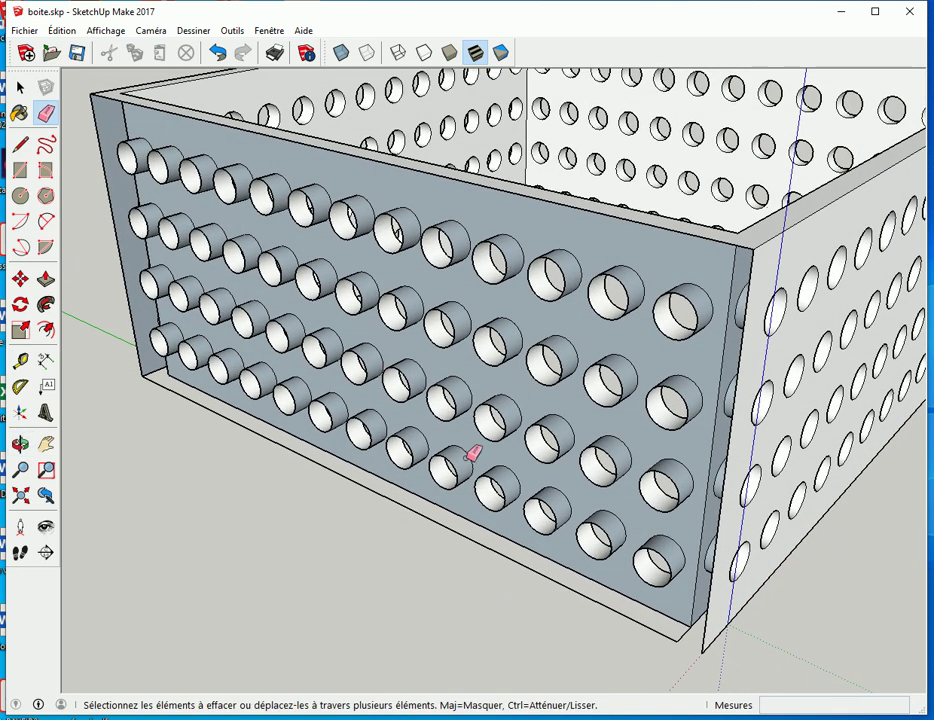
{"action": "key", "text": "l"}
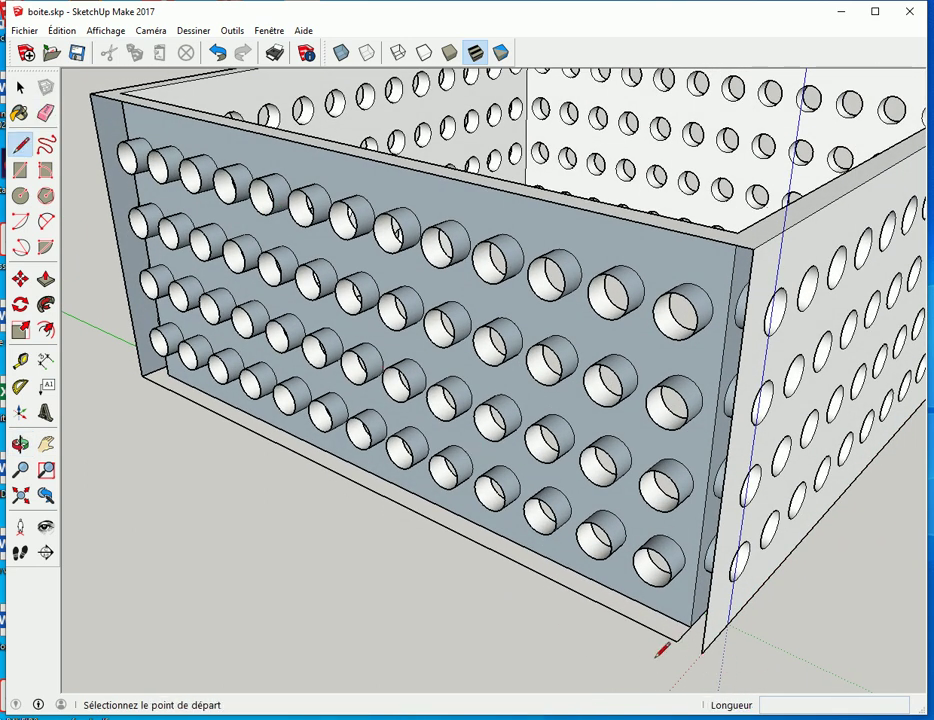
{"action": "left_click", "coordinate": [701, 652]}
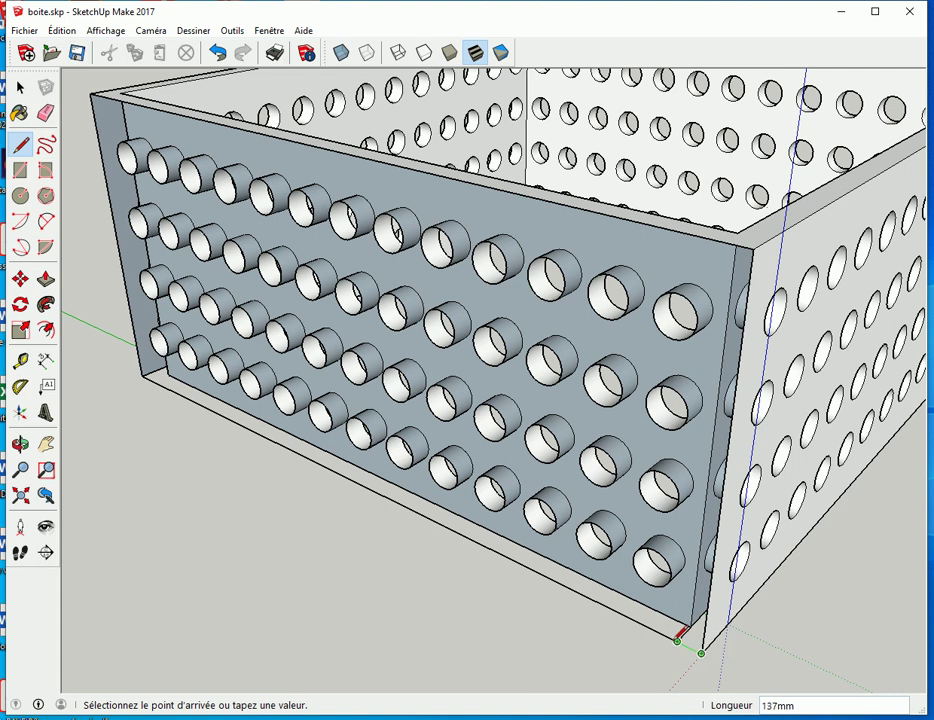
{"action": "left_click", "coordinate": [681, 632]}
{"action": "left_click", "coordinate": [702, 650]}
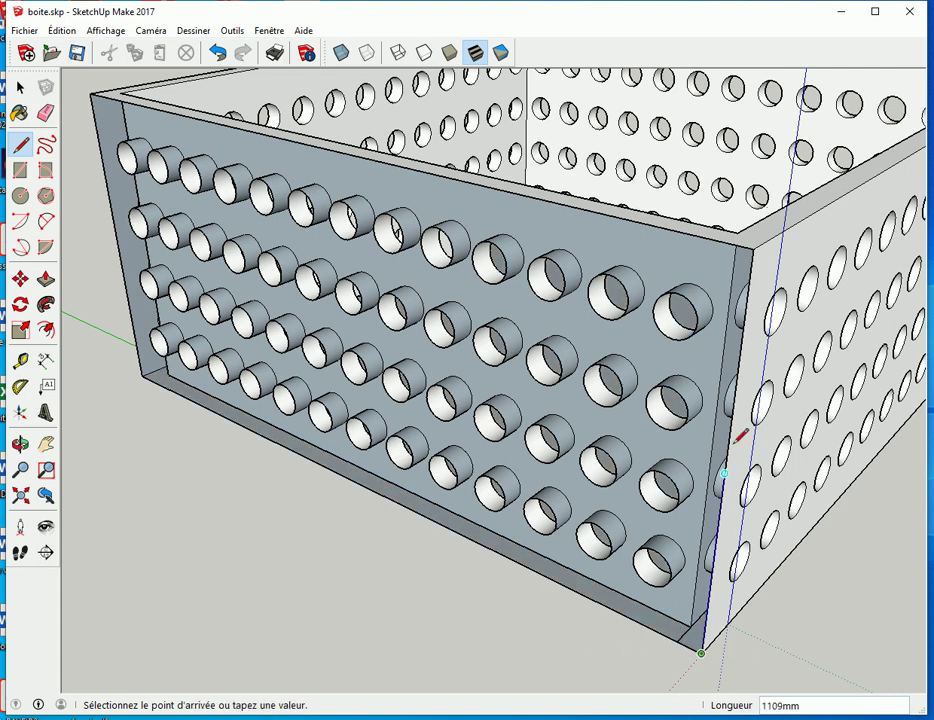
{"action": "left_click", "coordinate": [749, 245]}
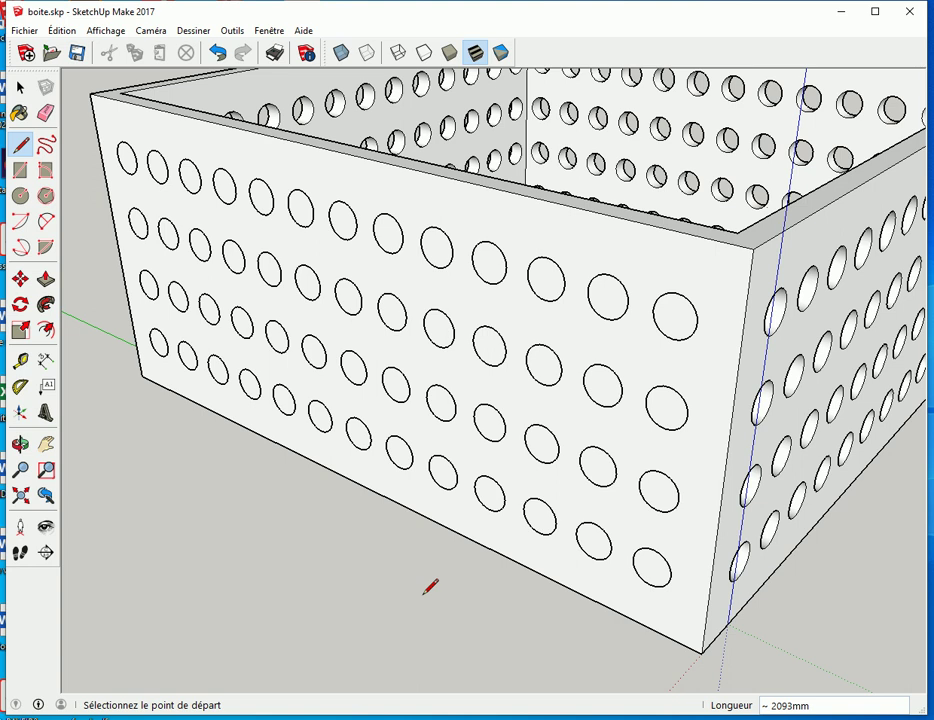
- Check the front wall's covering face with undo and redo, then switch on X-ray display
{"action": "key", "text": "ctrl+z"}
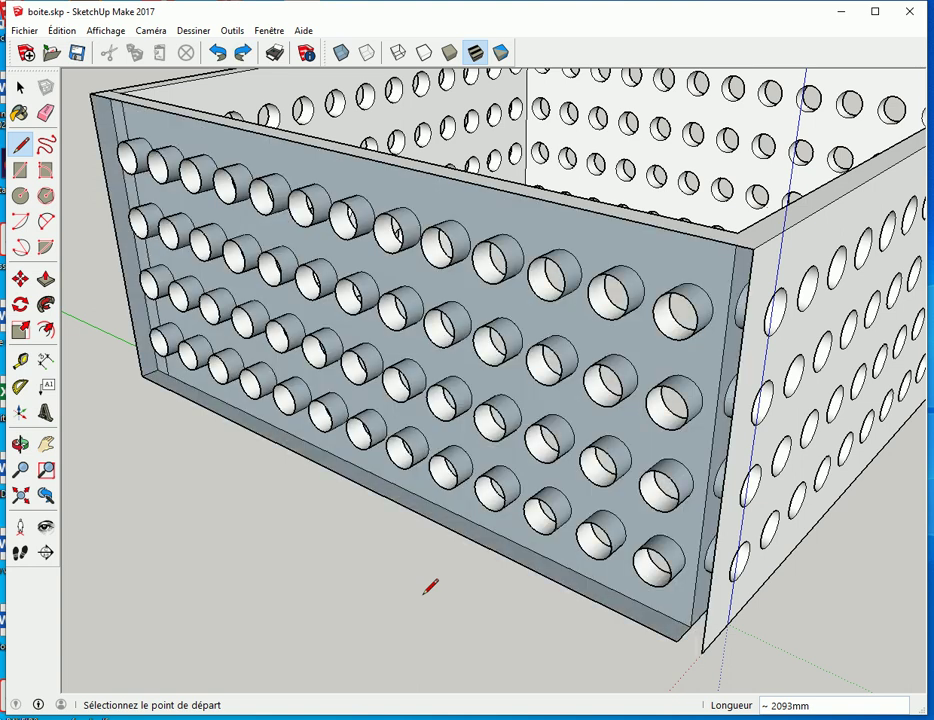
{"action": "key", "text": "ctrl+y"}
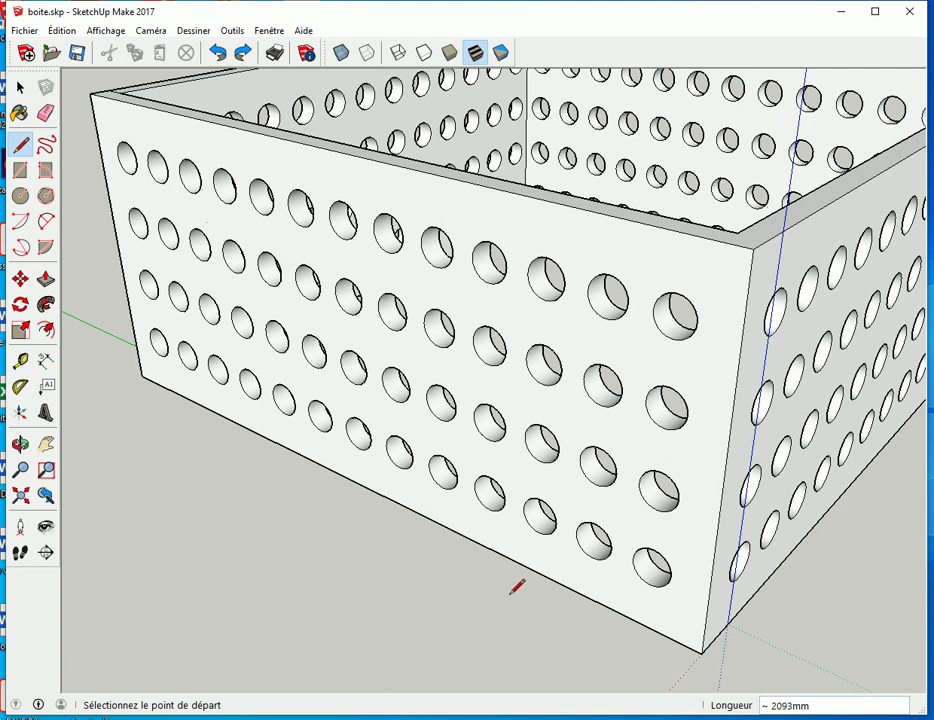
{"action": "left_click", "coordinate": [341, 52]}
- Erase the stray edges at the box's bottom corner and along its inner left corner
{"action": "key", "text": "e"}
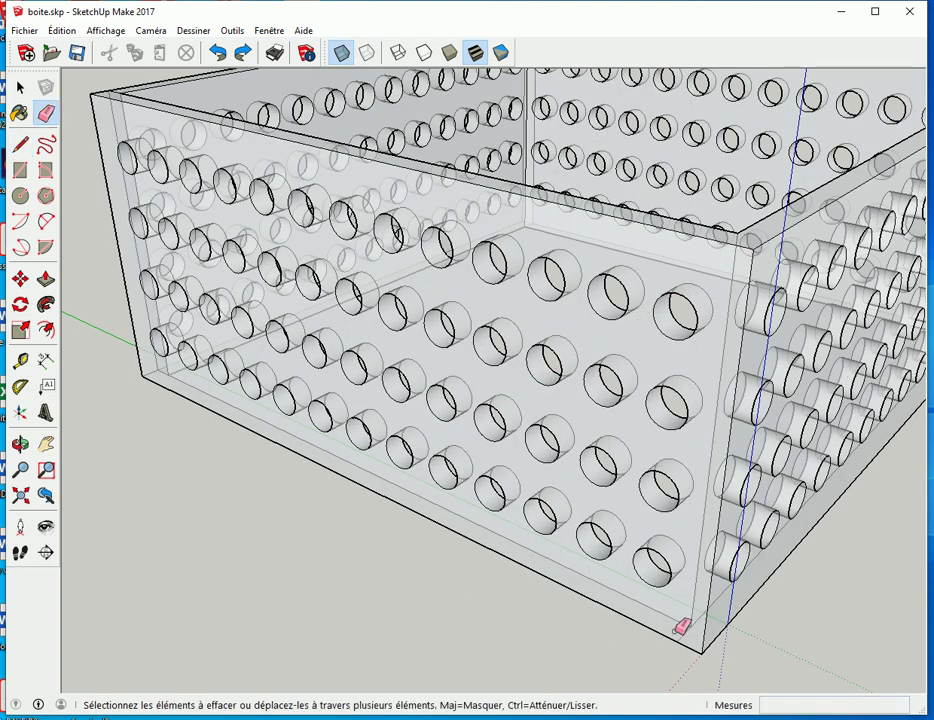
{"action": "left_click", "coordinate": [689, 633]}
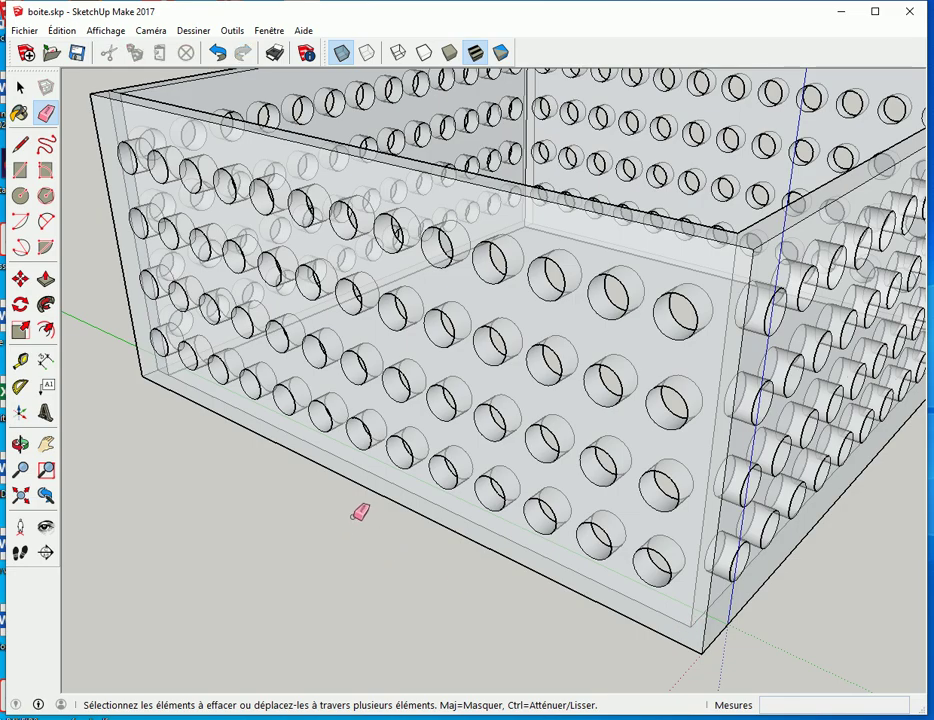
{"action": "mouse_move", "coordinate": [737, 603]}
{"action": "middle_mouse_down"}
{"action": "mouse_move", "coordinate": [590, 611]}
{"action": "mouse_move", "coordinate": [603, 625]}
{"action": "mouse_move", "coordinate": [488, 531]}
{"action": "mouse_move", "coordinate": [703, 636]}
{"action": "mouse_move", "coordinate": [746, 678]}
{"action": "mouse_move", "coordinate": [592, 492]}
{"action": "middle_mouse_up"}
{"action": "left_click_drag", "start_coordinate": [379, 294], "coordinate": [372, 315]}
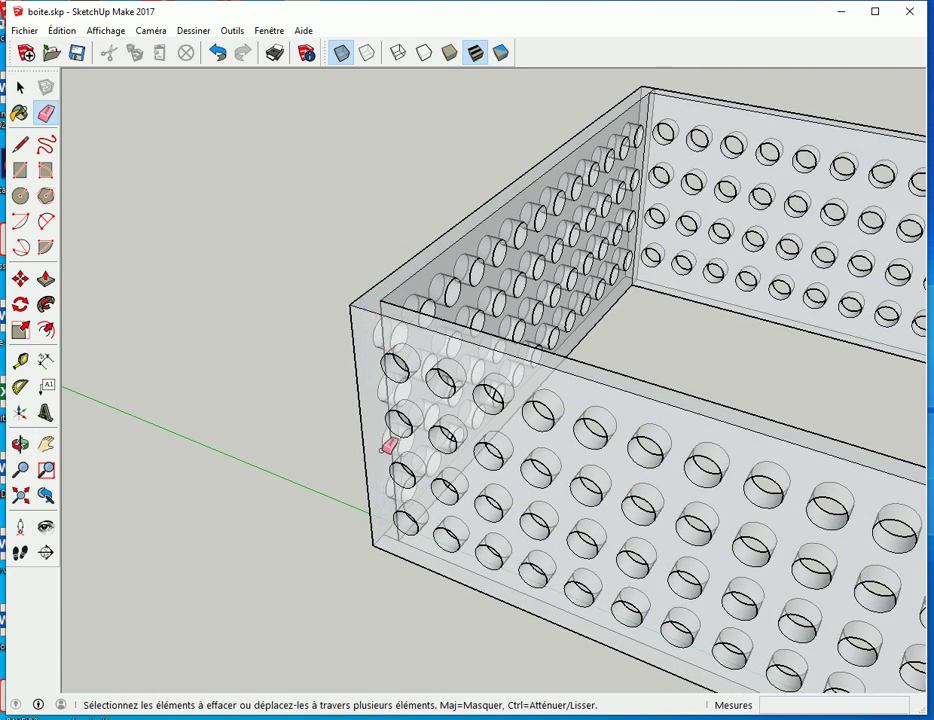
{"action": "scroll", "coordinate": [398, 521], "scroll_direction": "up", "scroll_amount": 2}
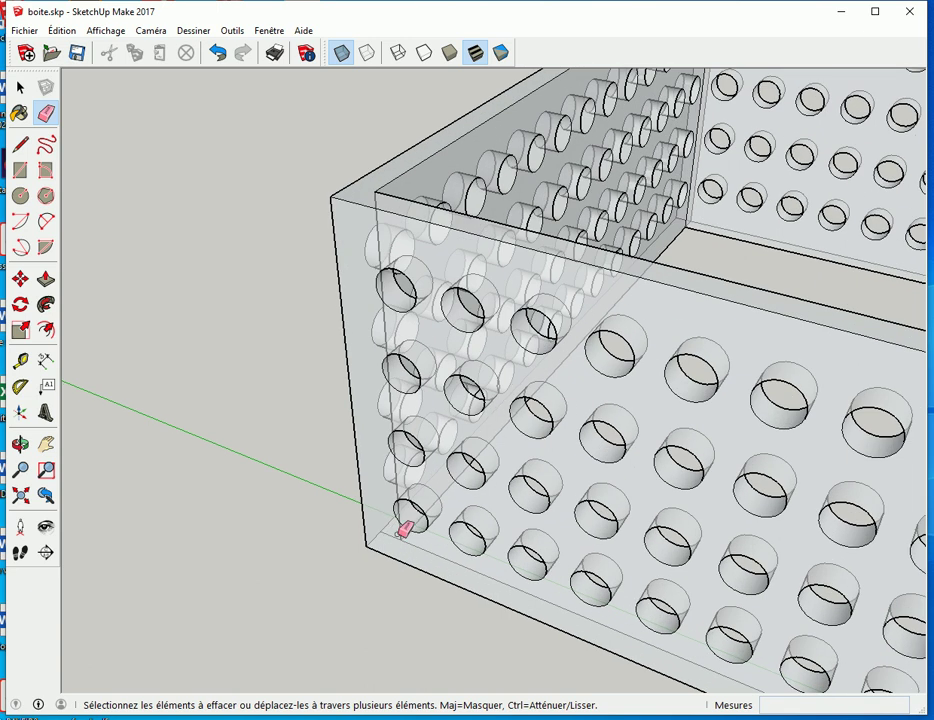
{"action": "middle_click_drag", "start_coordinate": [746, 354], "coordinate": [373, 438]}
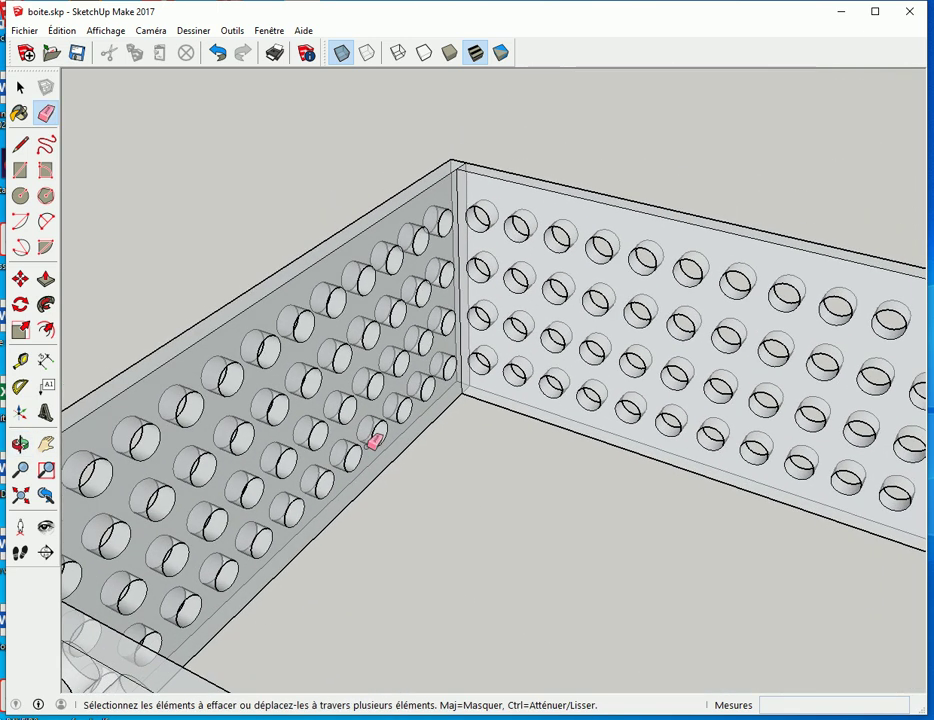
{"action": "scroll", "coordinate": [495, 276], "scroll_direction": "up", "scroll_amount": 2}
{"action": "mouse_move", "coordinate": [495, 276]}
{"action": "middle_mouse_down"}
{"action": "mouse_move", "coordinate": [553, 281]}
{"action": "mouse_move", "coordinate": [517, 436]}
{"action": "mouse_move", "coordinate": [444, 523]}
{"action": "middle_mouse_up"}
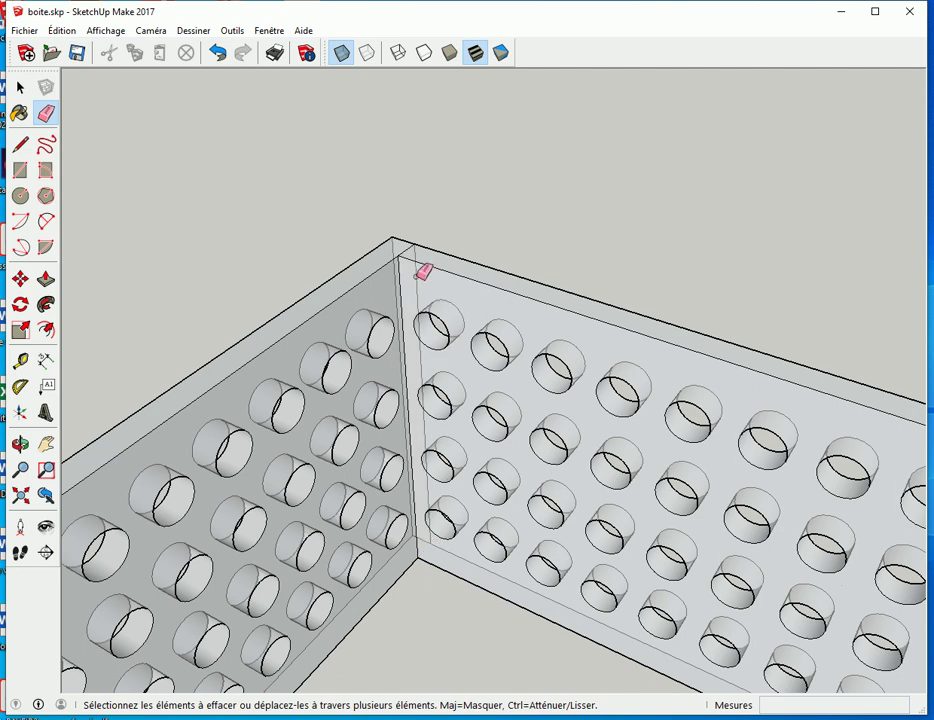
- Turn X-ray off and zoom out to view the whole box from beneath, showing its open bottom
{"action": "left_click", "coordinate": [341, 55]}
{"action": "middle_click_drag", "start_coordinate": [442, 267], "coordinate": [285, 174]}
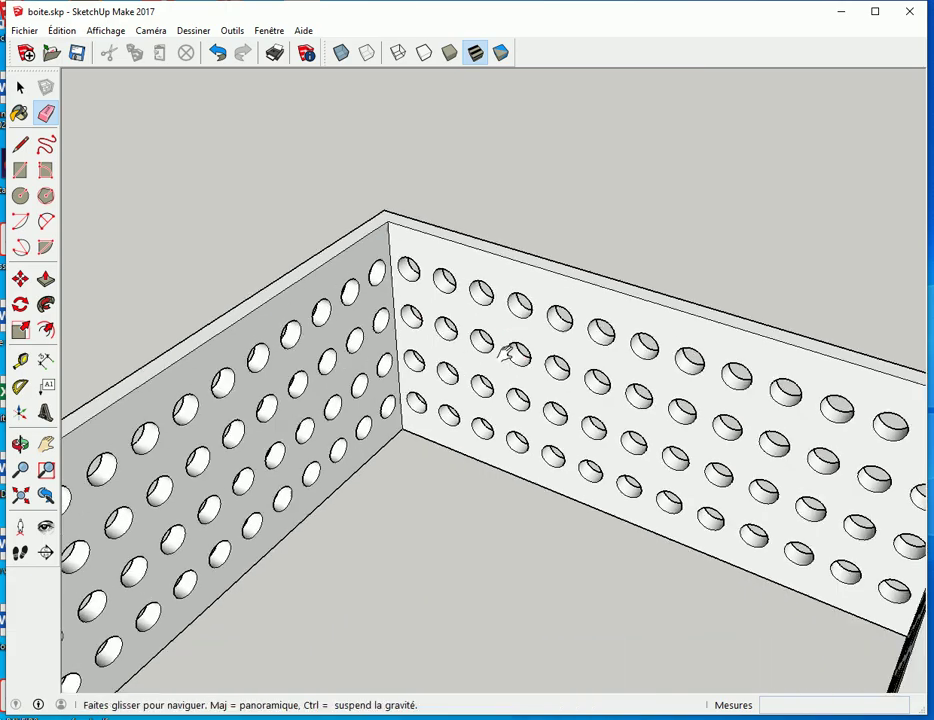
{"action": "scroll", "coordinate": [288, 223], "scroll_direction": "down", "scroll_amount": 3}
{"action": "scroll", "coordinate": [594, 384], "scroll_direction": "down", "scroll_amount": 2}
{"action": "scroll", "coordinate": [640, 459], "scroll_direction": "down", "scroll_amount": 2}
{"action": "mouse_move", "coordinate": [640, 459]}
{"action": "middle_mouse_down"}
{"action": "mouse_move", "coordinate": [590, 505]}
{"action": "mouse_move", "coordinate": [363, 388]}
{"action": "mouse_move", "coordinate": [459, 212]}
{"action": "middle_mouse_up"}
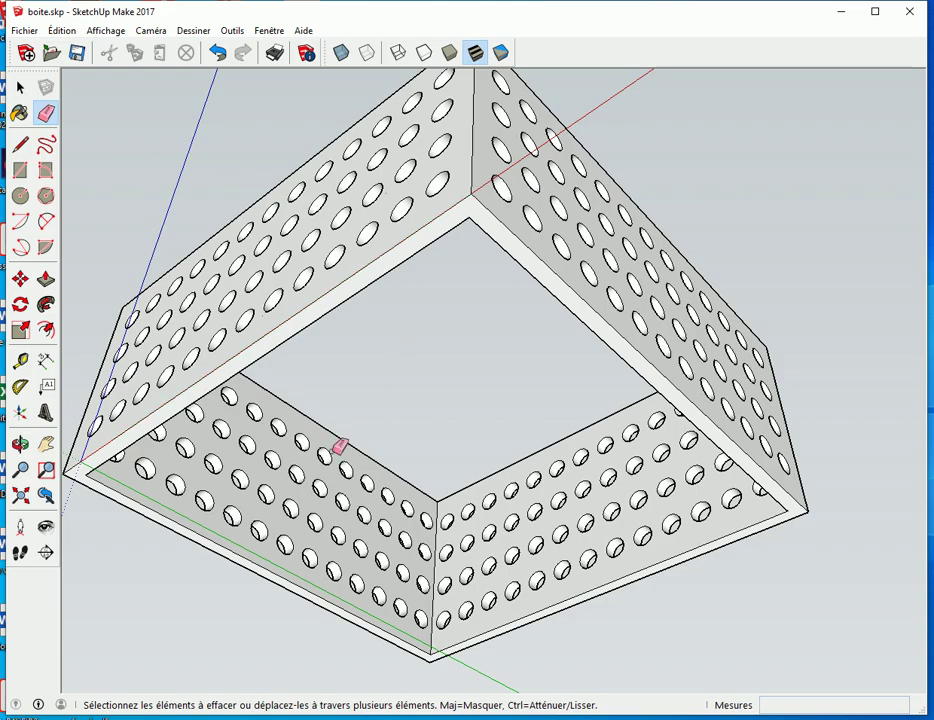
{"action": "mouse_move", "coordinate": [338, 411]}
{"action": "middle_mouse_down"}
{"action": "mouse_move", "coordinate": [471, 478]}
{"action": "mouse_move", "coordinate": [517, 392]}
{"action": "mouse_move", "coordinate": [477, 452]}
{"action": "mouse_move", "coordinate": [540, 367]}
{"action": "mouse_move", "coordinate": [487, 405]}
{"action": "mouse_move", "coordinate": [423, 534]}
{"action": "mouse_move", "coordinate": [466, 256]}
{"action": "mouse_move", "coordinate": [509, 484]}
{"action": "mouse_move", "coordinate": [419, 602]}
{"action": "mouse_move", "coordinate": [480, 540]}
{"action": "mouse_move", "coordinate": [482, 471]}
{"action": "mouse_move", "coordinate": [471, 429]}
{"action": "middle_mouse_up"}
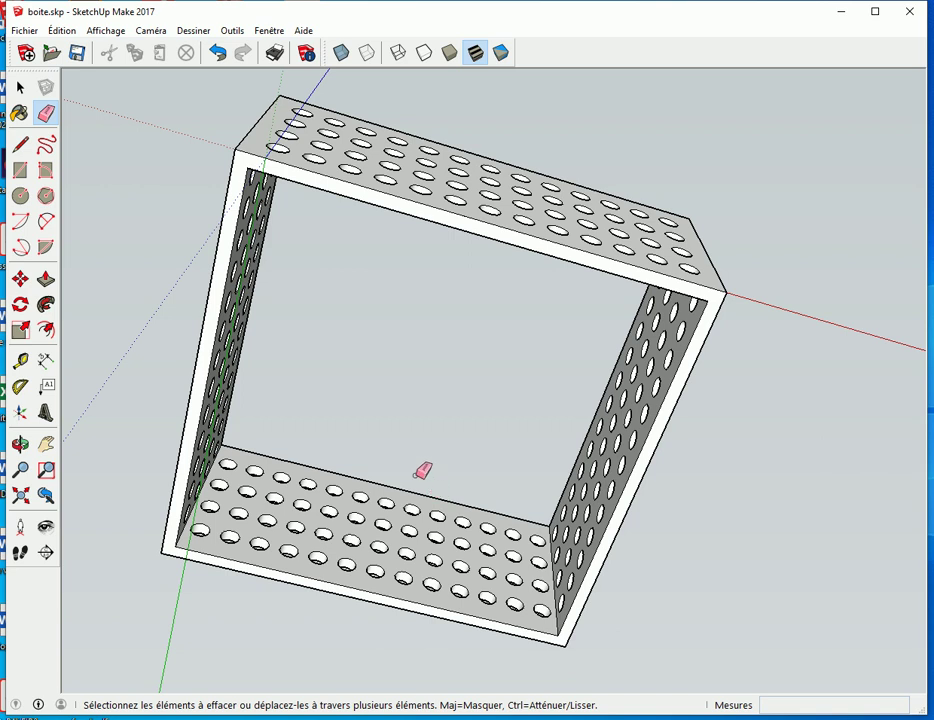
- Try closing the bottom opening with a rectangle, then undo it
{"action": "key", "text": "r"}
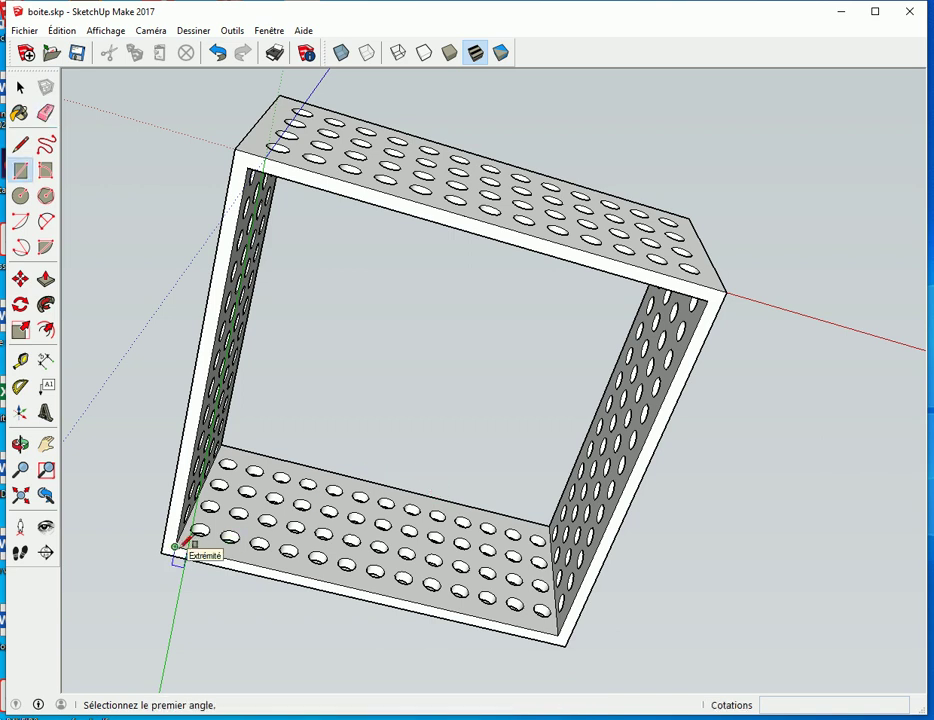
{"action": "left_click", "coordinate": [175, 546]}
{"action": "left_click", "coordinate": [710, 300]}
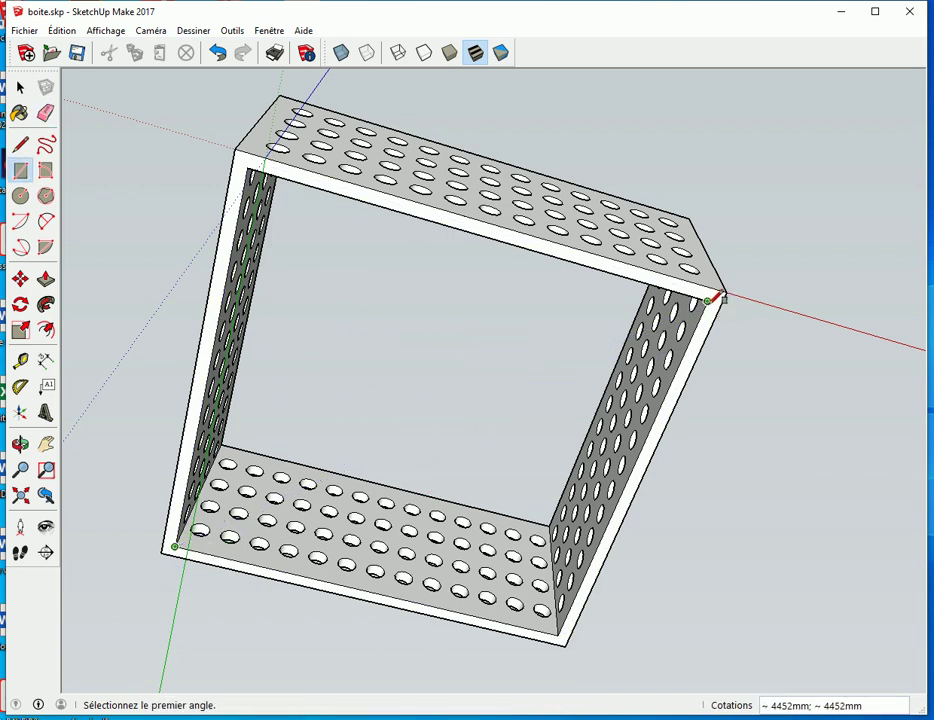
{"action": "key", "text": "ctrl+z"}
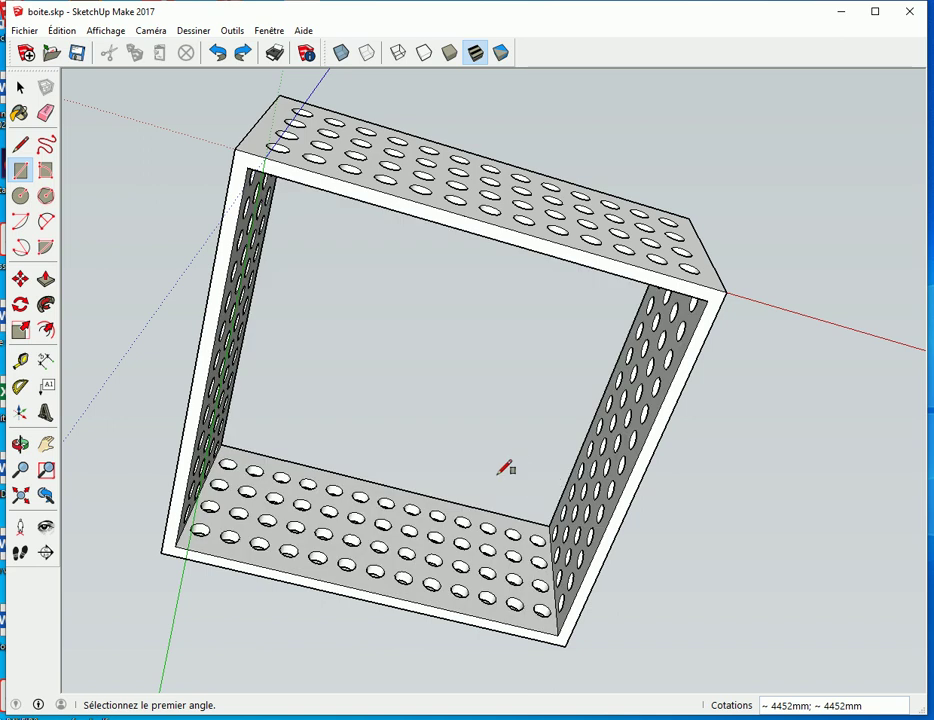
- Draw a line between opposite corners of the opening to create the floor face
{"action": "key", "text": "l"}
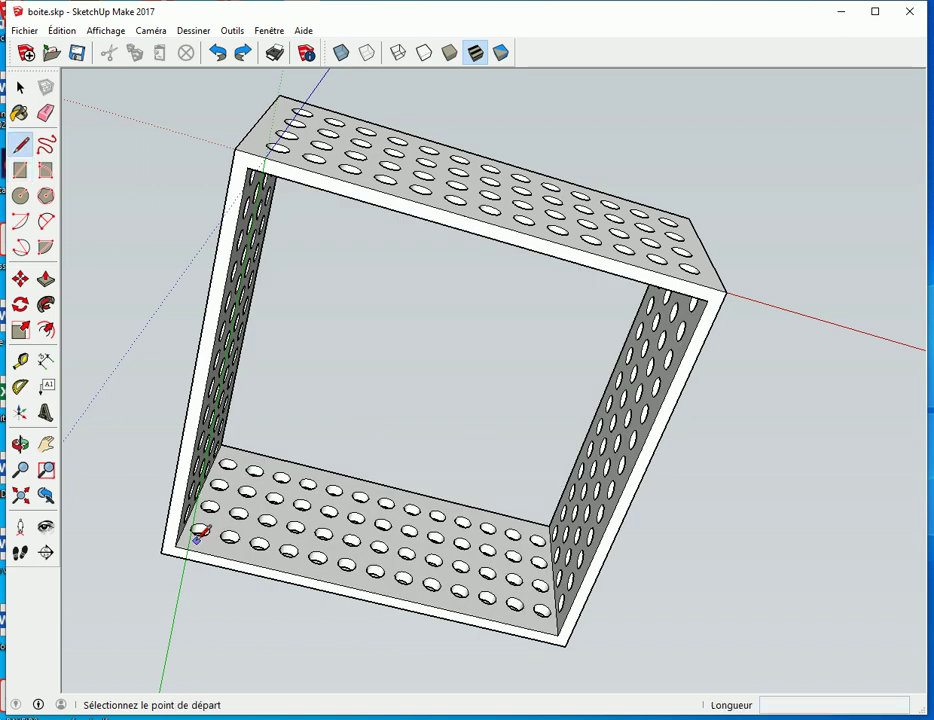
{"action": "left_click", "coordinate": [175, 545]}
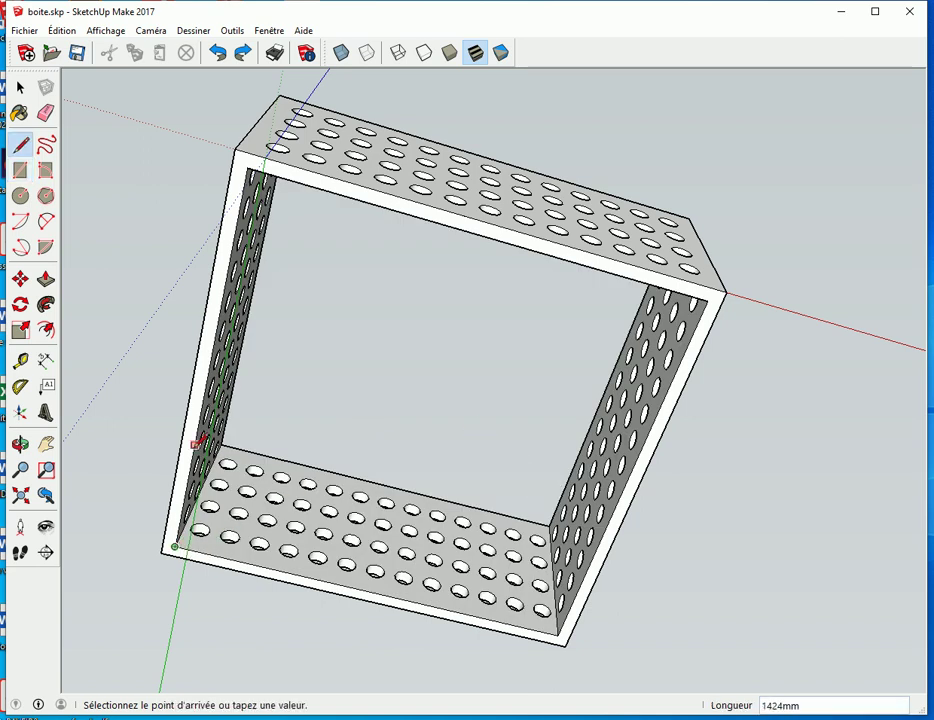
{"action": "left_click", "coordinate": [247, 167]}
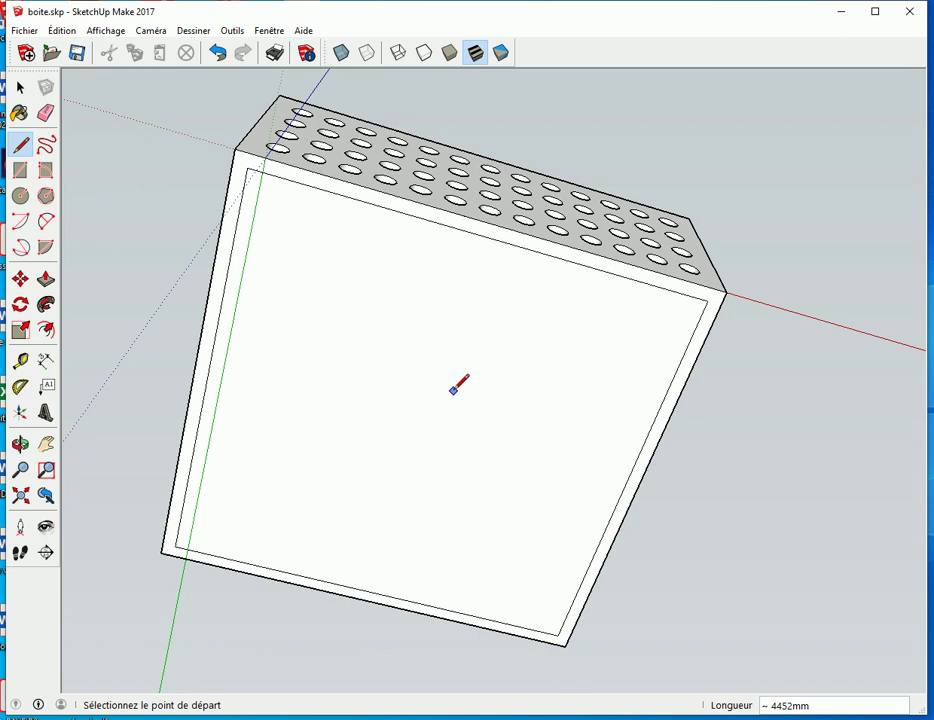
{"action": "mouse_move", "coordinate": [489, 369]}
{"action": "middle_mouse_down"}
{"action": "mouse_move", "coordinate": [467, 430]}
{"action": "mouse_move", "coordinate": [438, 350]}
{"action": "mouse_move", "coordinate": [509, 380]}
{"action": "mouse_move", "coordinate": [475, 569]}
{"action": "mouse_move", "coordinate": [445, 614]}
{"action": "middle_mouse_up"}
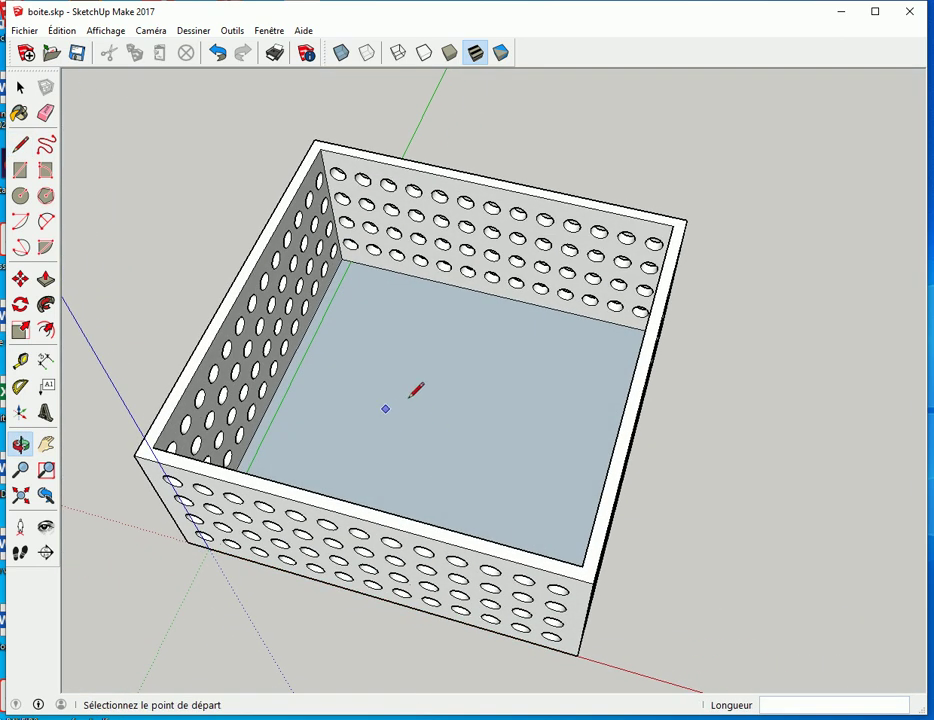
{"action": "mouse_move", "coordinate": [400, 393]}
{"action": "middle_mouse_down"}
{"action": "mouse_move", "coordinate": [404, 384]}
{"action": "mouse_move", "coordinate": [480, 640]}
{"action": "mouse_move", "coordinate": [486, 250]}
{"action": "mouse_move", "coordinate": [435, 385]}
{"action": "mouse_move", "coordinate": [494, 327]}
{"action": "mouse_move", "coordinate": [434, 563]}
{"action": "mouse_move", "coordinate": [470, 490]}
{"action": "mouse_move", "coordinate": [442, 538]}
{"action": "mouse_move", "coordinate": [436, 523]}
{"action": "middle_mouse_up"}
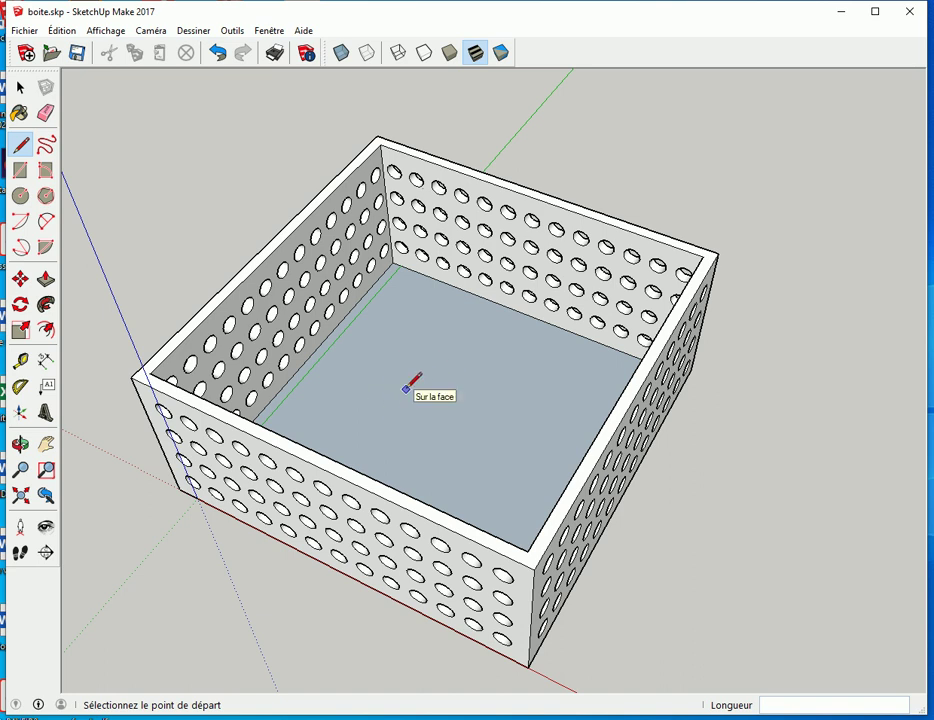
- Inspect the front wall and interior from a low viewpoint, undoing the last change
{"action": "key", "text": "space"}
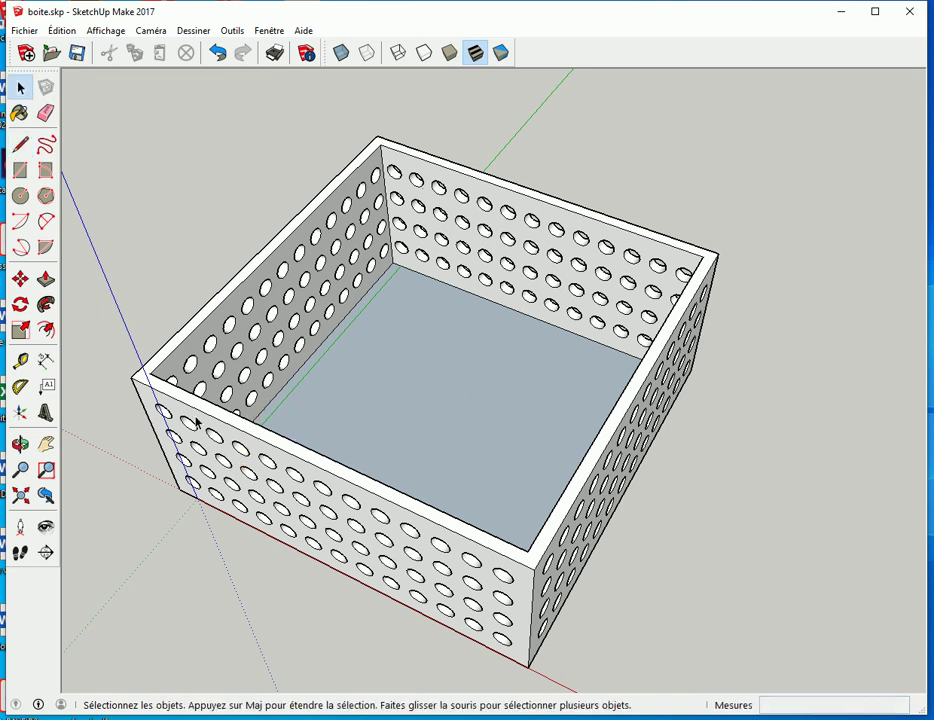
{"action": "left_click", "coordinate": [248, 474]}
{"action": "left_click", "coordinate": [217, 530]}
{"action": "middle_click_drag", "start_coordinate": [217, 530], "coordinate": [253, 400]}
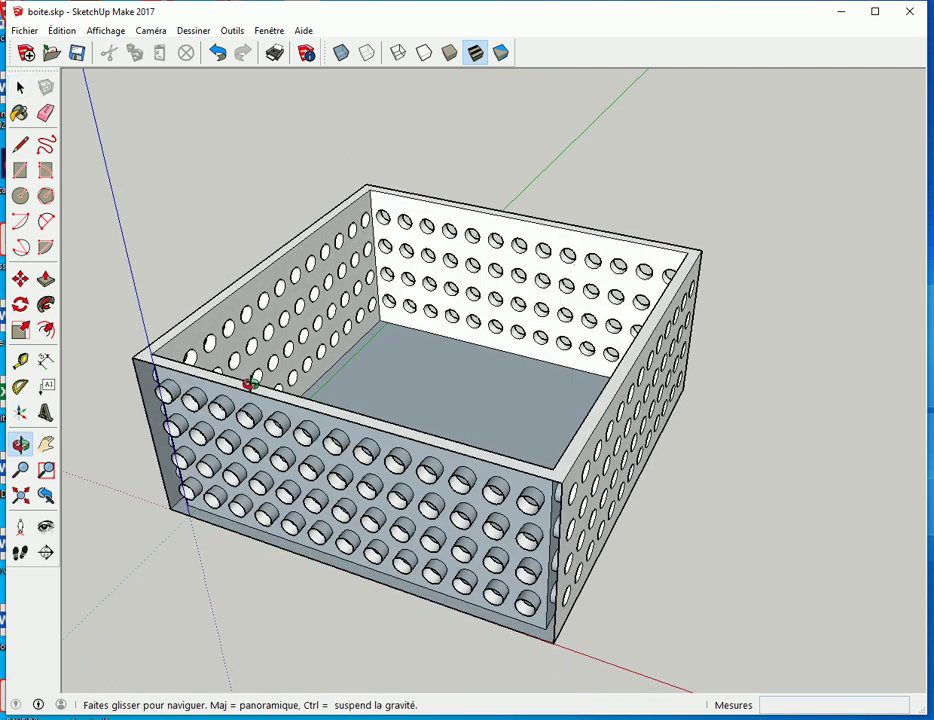
{"action": "scroll", "coordinate": [253, 400], "scroll_direction": "up", "scroll_amount": 5}
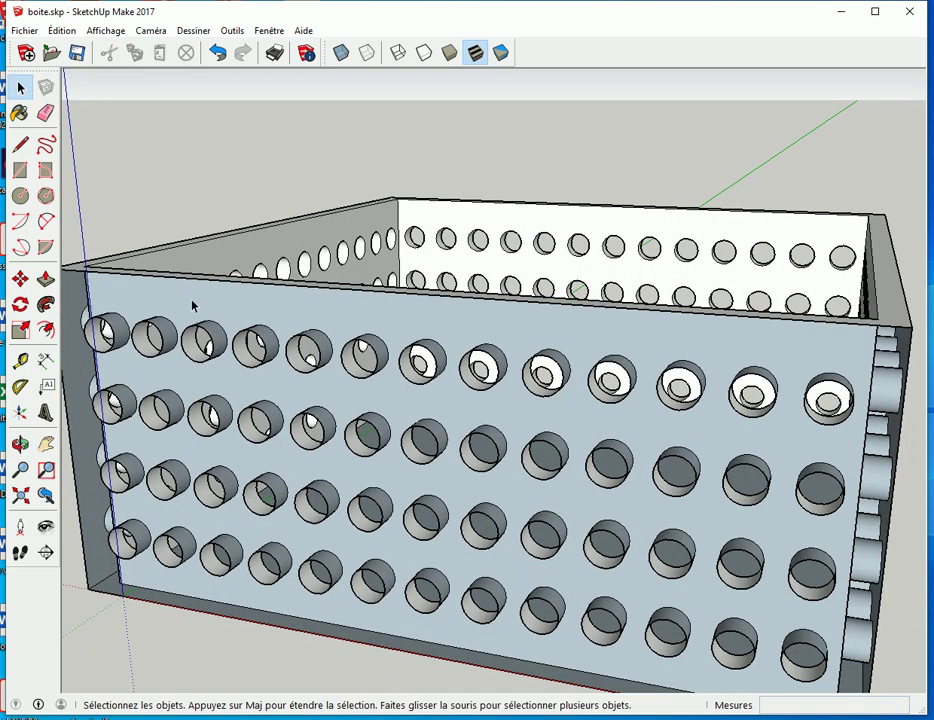
{"action": "middle_click_drag", "start_coordinate": [193, 305], "coordinate": [217, 388]}
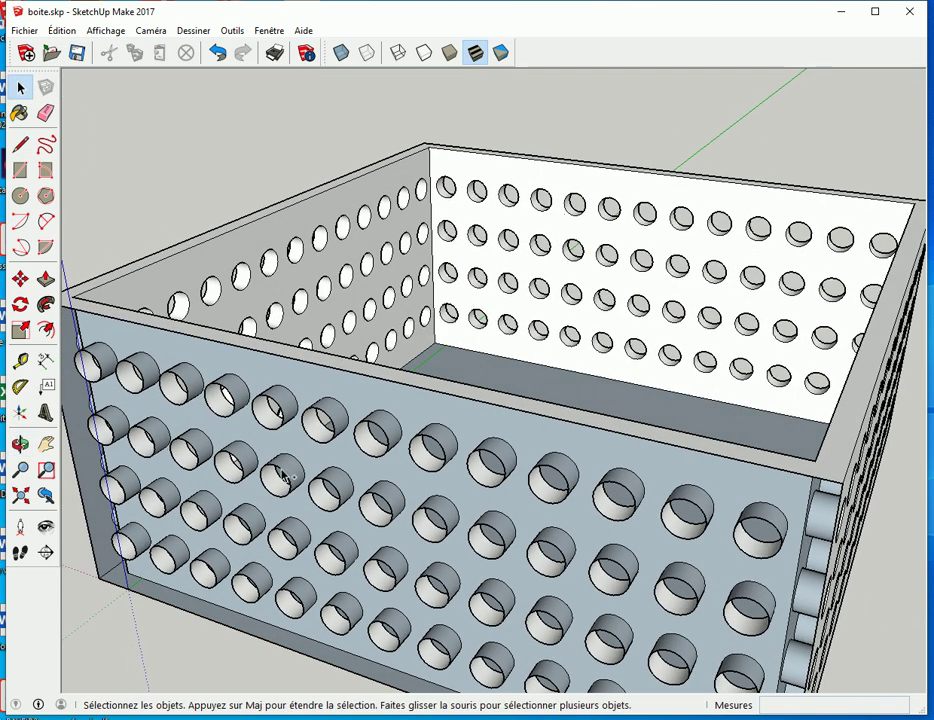
{"action": "key", "text": "ctrl+z"}
{"action": "middle_click_drag", "start_coordinate": [472, 366], "coordinate": [454, 501]}
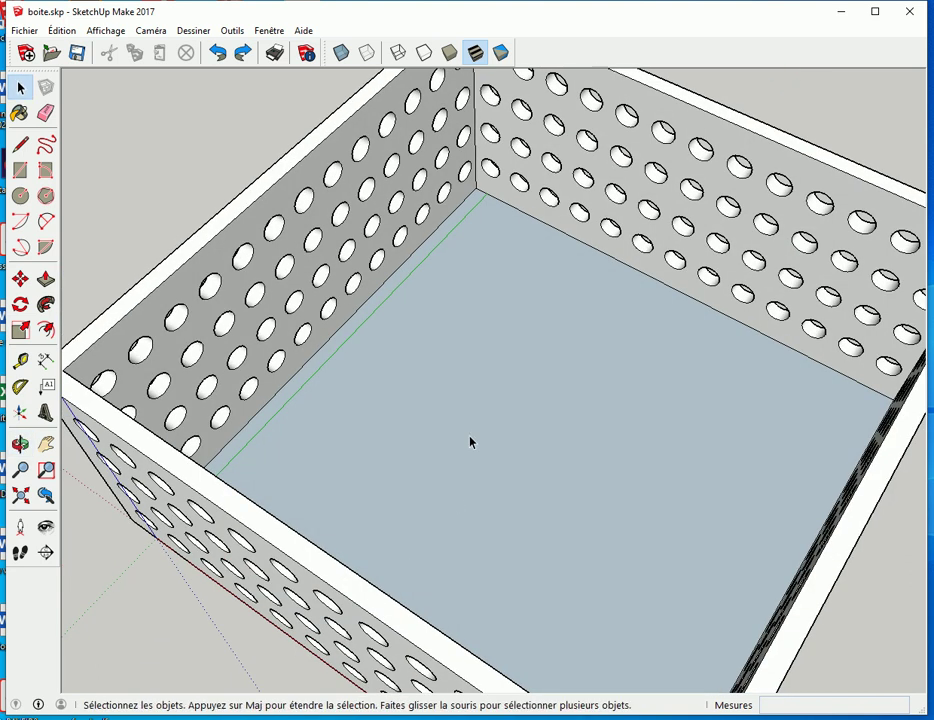
- Reverse the floor face with Inverser les faces so its white side faces up
{"action": "right_click", "coordinate": [470, 441]}
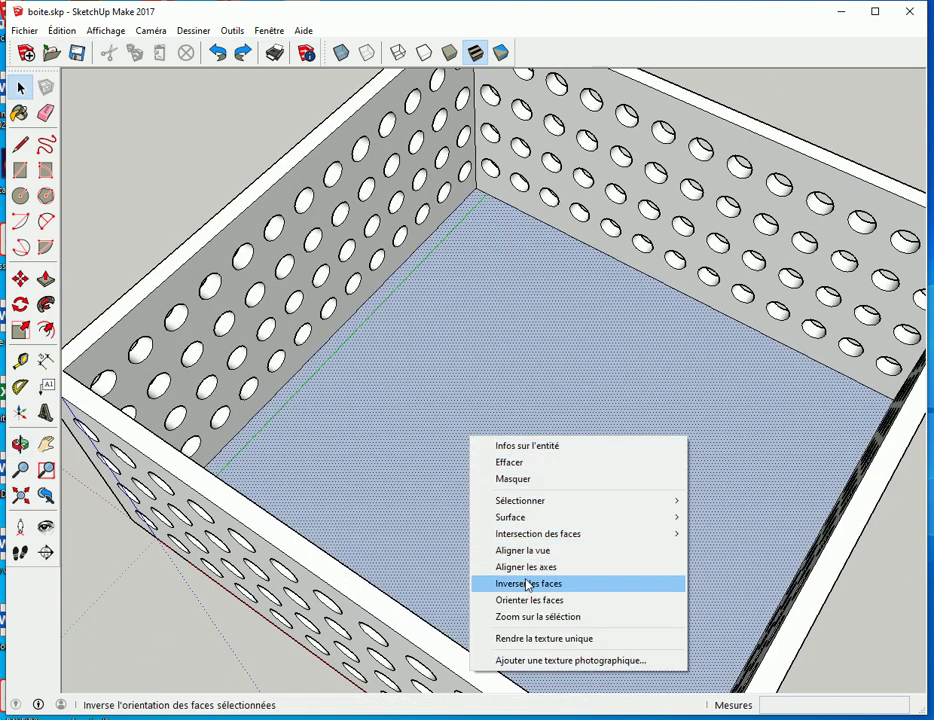
{"action": "left_click", "coordinate": [528, 585]}
{"action": "left_click", "coordinate": [169, 211]}
{"action": "mouse_move", "coordinate": [396, 507]}
{"action": "middle_mouse_down"}
{"action": "mouse_move", "coordinate": [450, 511]}
{"action": "mouse_move", "coordinate": [459, 467]}
{"action": "middle_mouse_up"}
- Push/Pull the floor face 151mm
{"action": "key", "text": "p"}
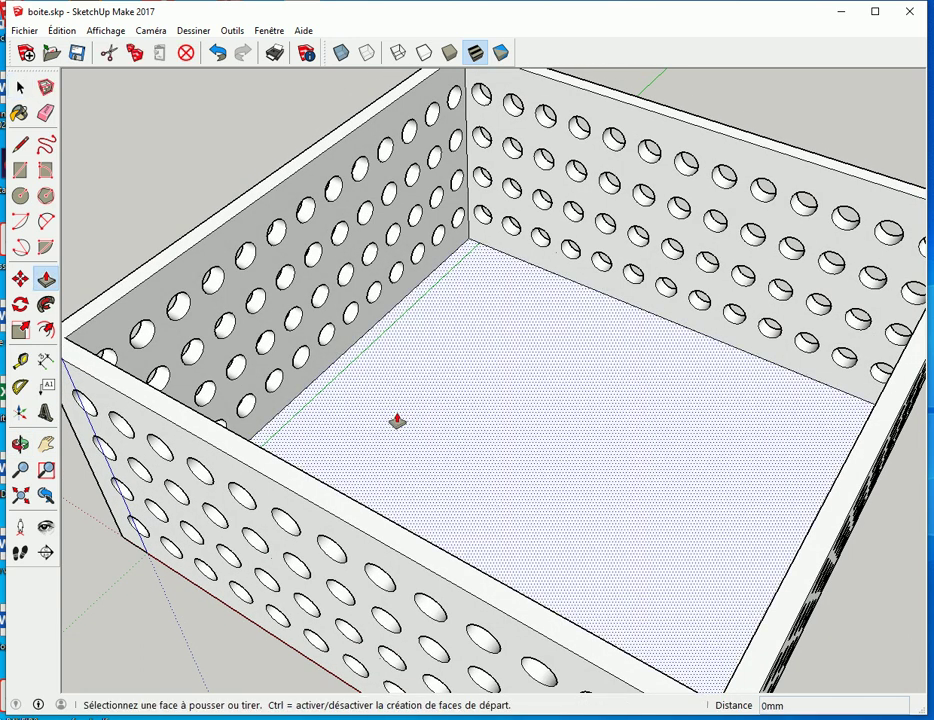
{"action": "left_click", "coordinate": [397, 421]}
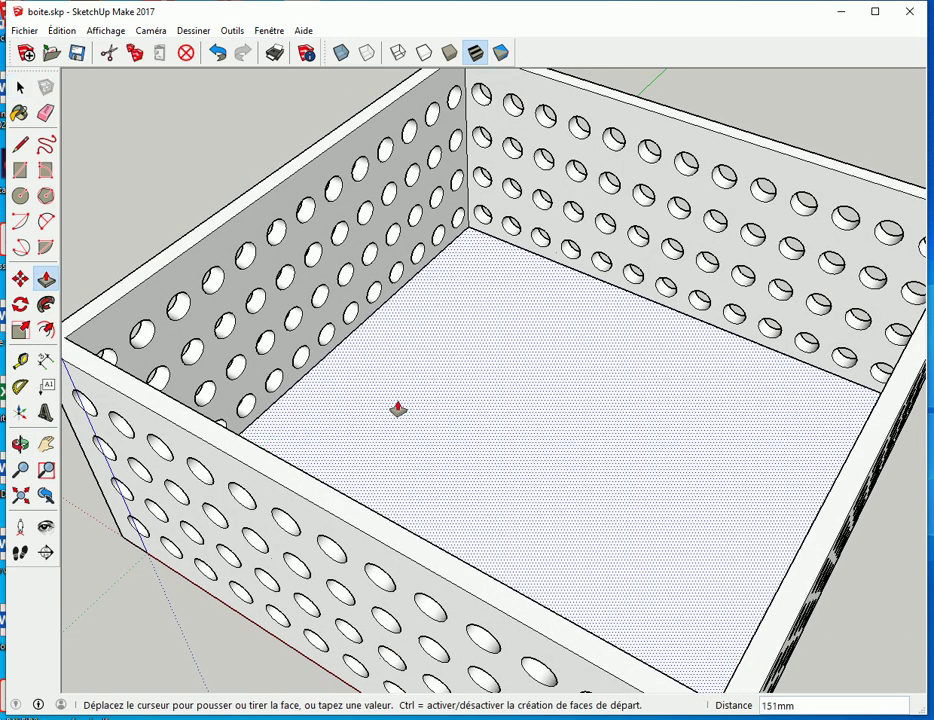
{"action": "left_click", "coordinate": [397, 410]}
- From underneath, push/pull the bottom face 151mm so it sits flush with the walls
{"action": "mouse_move", "coordinate": [246, 584]}
{"action": "middle_mouse_down"}
{"action": "mouse_move", "coordinate": [256, 612]}
{"action": "mouse_move", "coordinate": [354, 258]}
{"action": "mouse_move", "coordinate": [354, 625]}
{"action": "mouse_move", "coordinate": [354, 388]}
{"action": "mouse_move", "coordinate": [436, 530]}
{"action": "mouse_move", "coordinate": [421, 511]}
{"action": "mouse_move", "coordinate": [410, 517]}
{"action": "middle_mouse_up"}
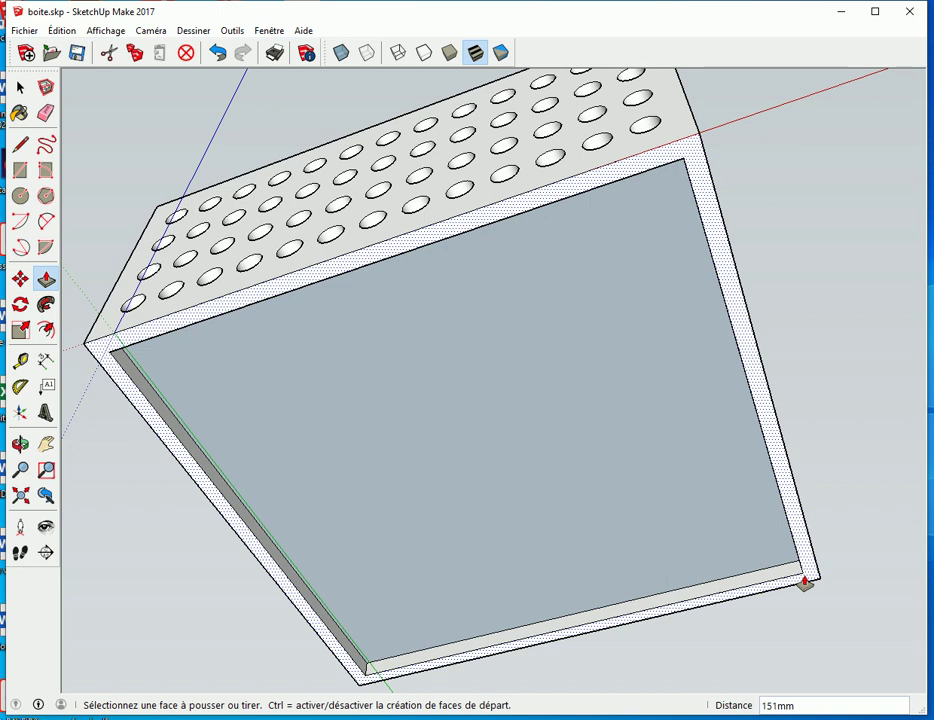
{"action": "mouse_move", "coordinate": [620, 490]}
{"action": "middle_mouse_down"}
{"action": "mouse_move", "coordinate": [573, 538]}
{"action": "mouse_move", "coordinate": [503, 584]}
{"action": "middle_mouse_up"}
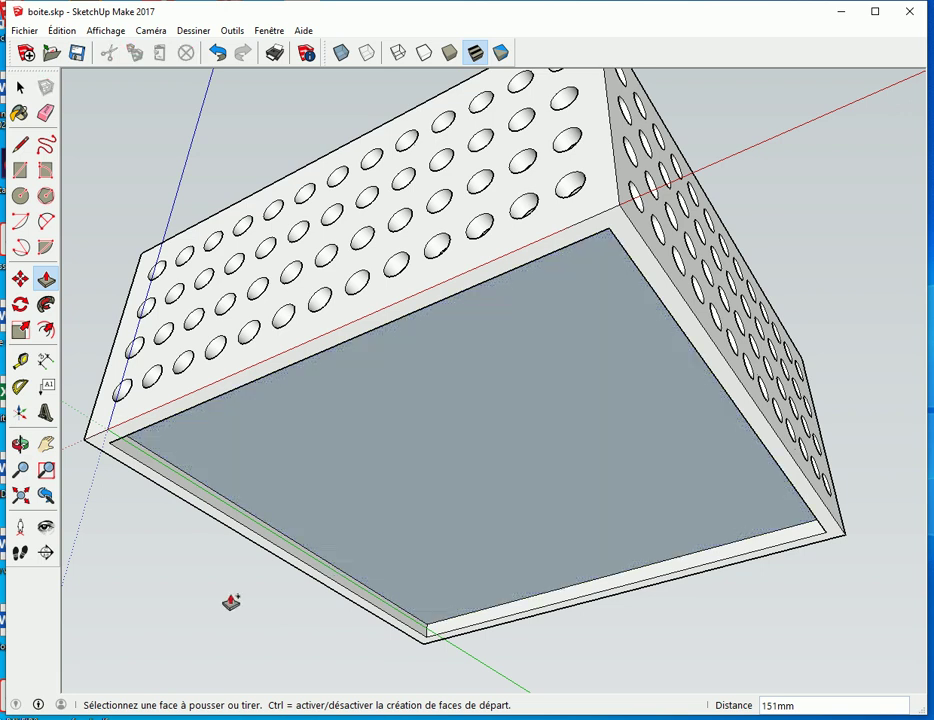
{"action": "left_click", "coordinate": [287, 449]}
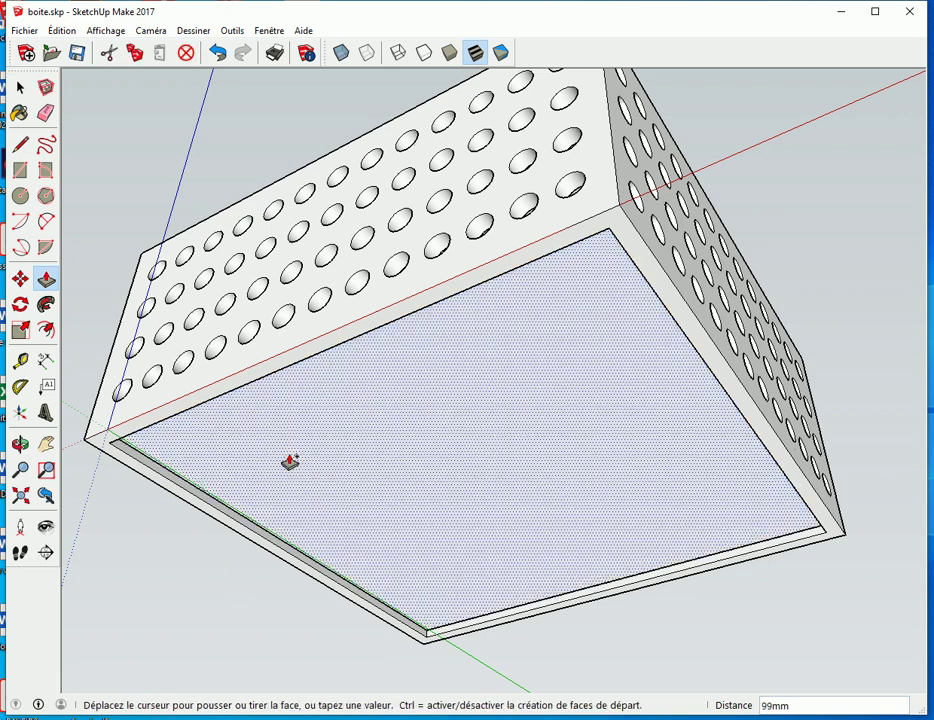
{"action": "left_click", "coordinate": [87, 443]}
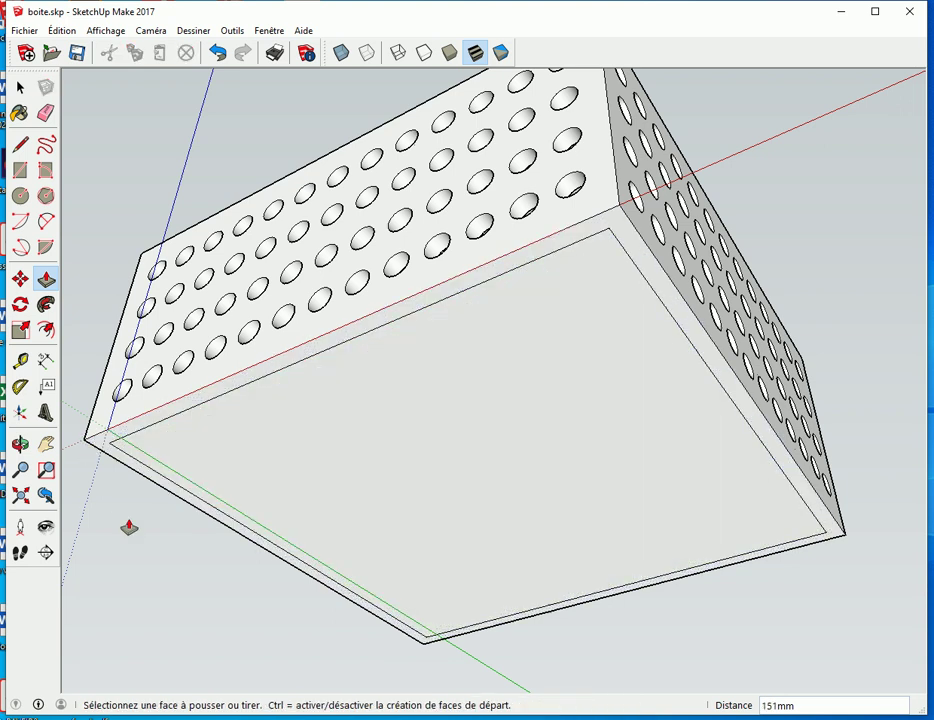
{"action": "middle_click_drag", "start_coordinate": [494, 425], "coordinate": [475, 663]}
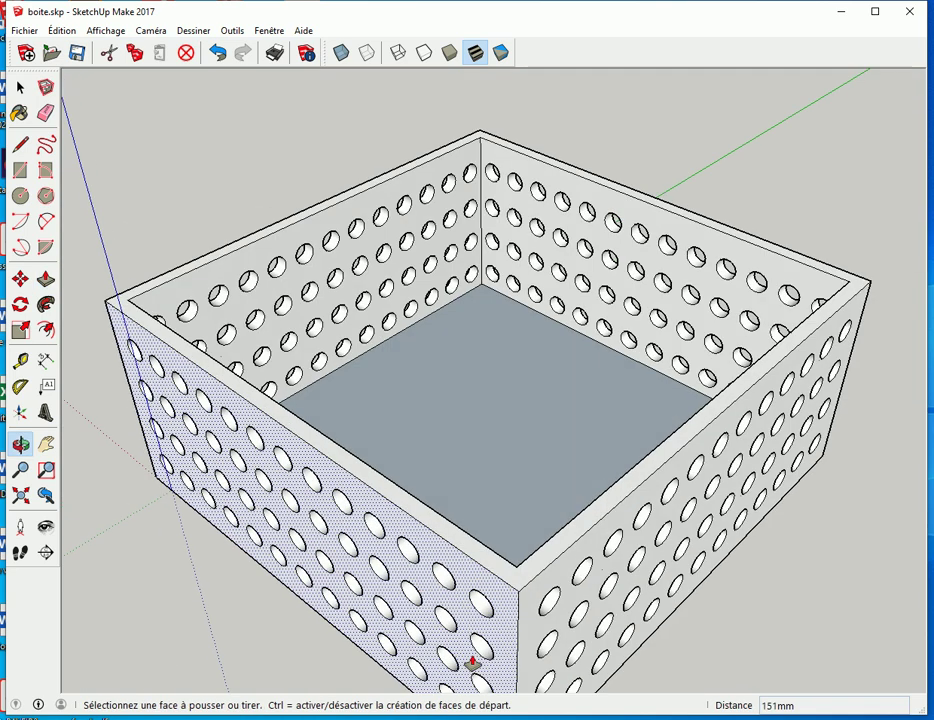
- Flip the interior floor face with Inverser les faces so its front side faces up
{"action": "key", "text": "space"}
{"action": "left_click", "coordinate": [499, 477]}
{"action": "right_click", "coordinate": [467, 419]}
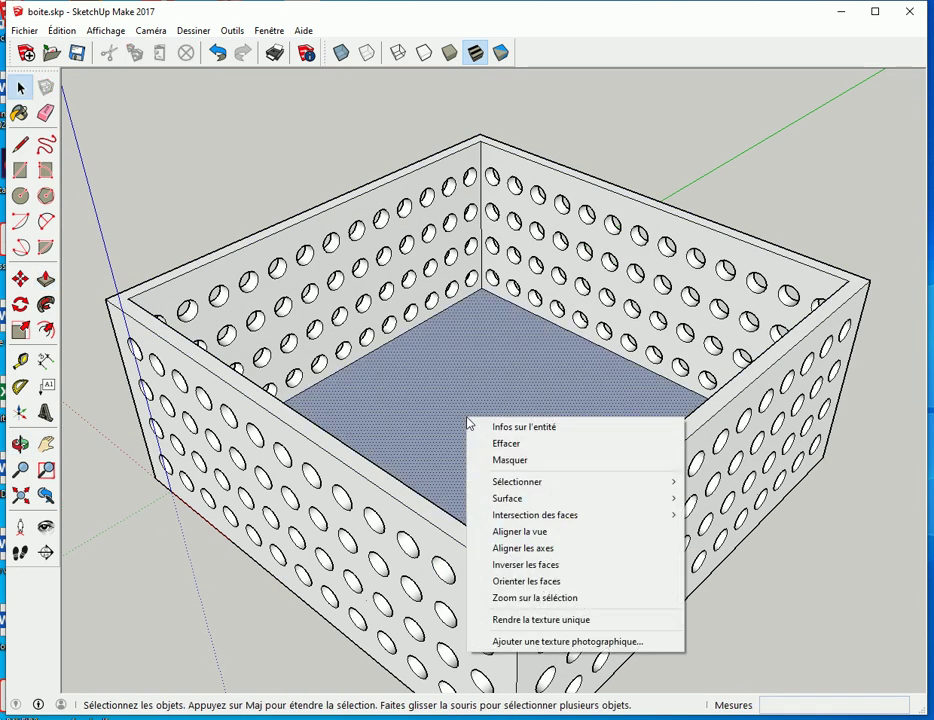
{"action": "left_click", "coordinate": [552, 565]}
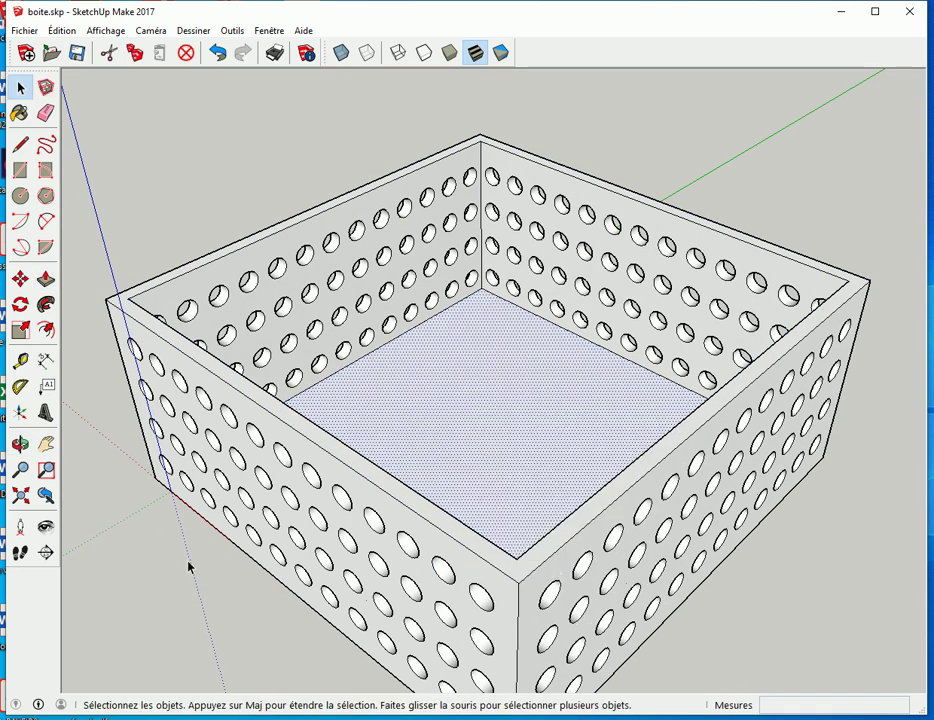
{"action": "left_click", "coordinate": [196, 611]}
- From underneath, test deleting the box's bottom face, then undo the deletion
{"action": "middle_click_drag", "start_coordinate": [196, 611], "coordinate": [180, 697]}
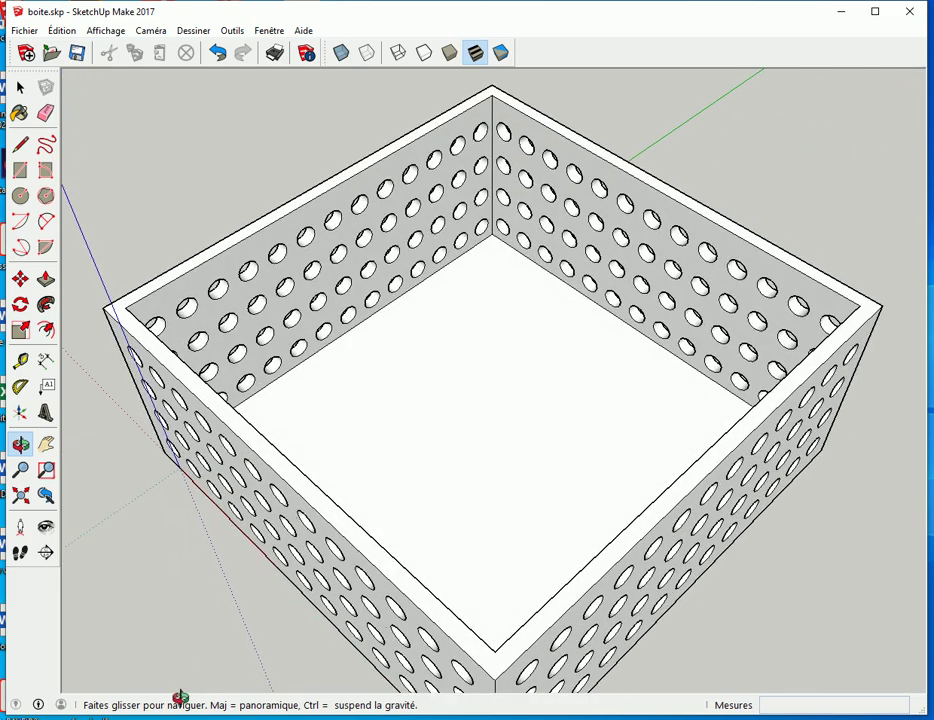
{"action": "middle_click_drag", "start_coordinate": [513, 396], "coordinate": [344, 442]}
{"action": "mouse_move", "coordinate": [356, 527]}
{"action": "middle_mouse_down"}
{"action": "mouse_move", "coordinate": [432, 594]}
{"action": "mouse_move", "coordinate": [457, 471]}
{"action": "mouse_move", "coordinate": [390, 594]}
{"action": "middle_mouse_up"}
{"action": "left_click", "coordinate": [395, 487]}
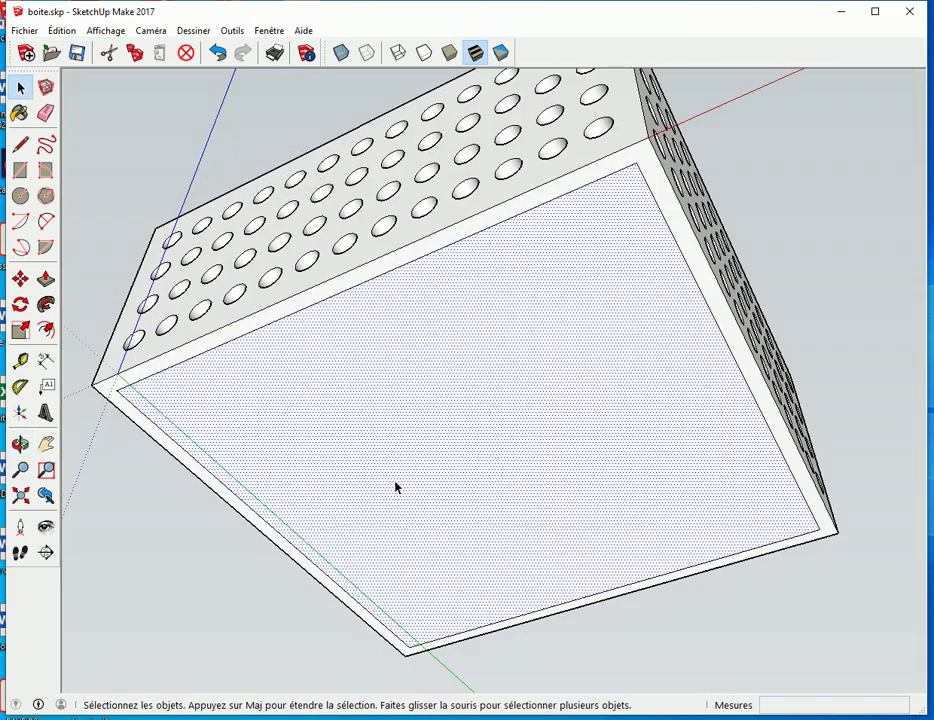
{"action": "key", "text": "Delete"}
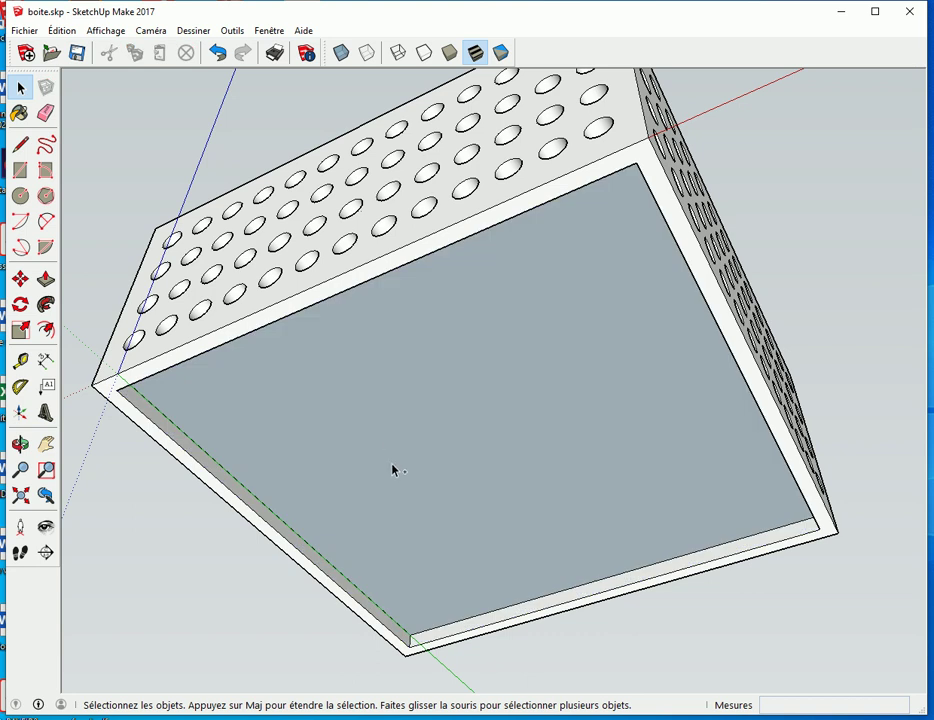
{"action": "key", "text": "ctrl+z"}
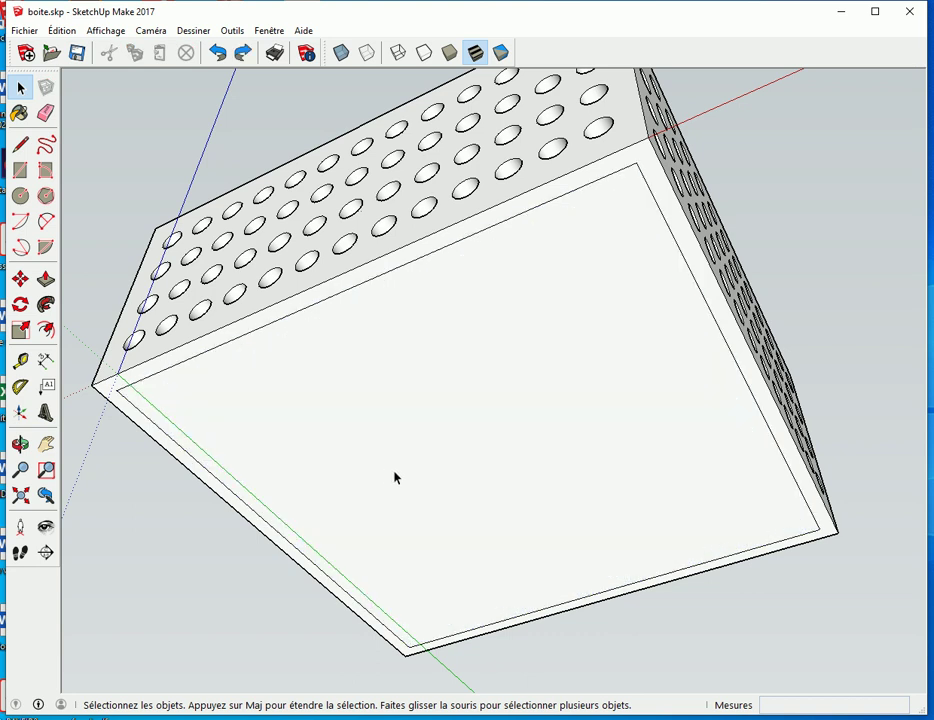
- Erase the inner offset edges on the box's underside with the Eraser
{"action": "key", "text": "e"}
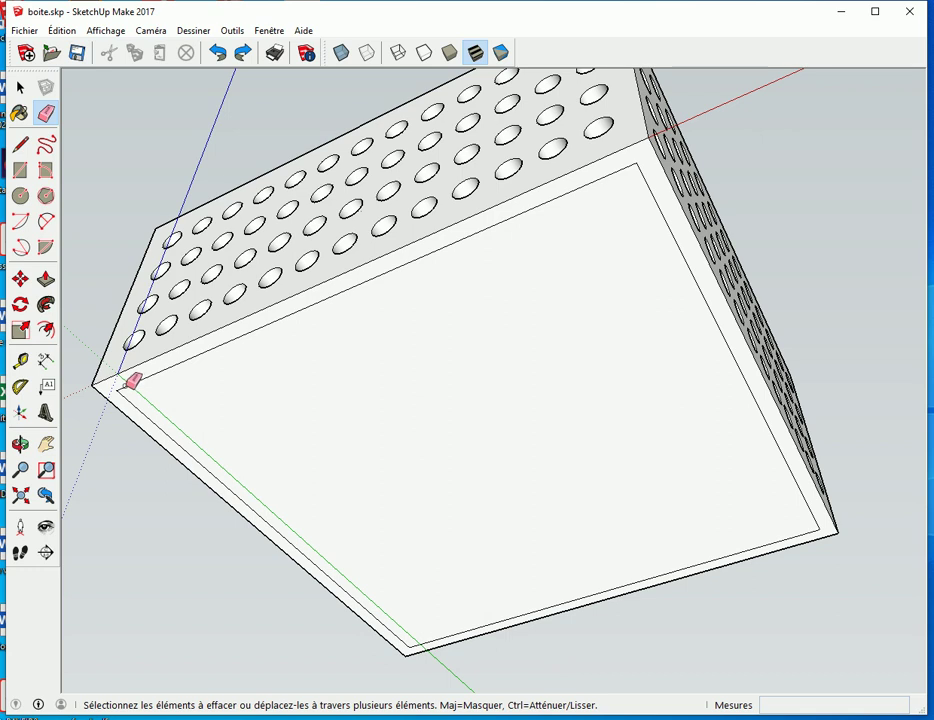
{"action": "left_click_drag", "start_coordinate": [128, 386], "coordinate": [130, 390]}
{"action": "left_click_drag", "start_coordinate": [809, 508], "coordinate": [805, 534]}
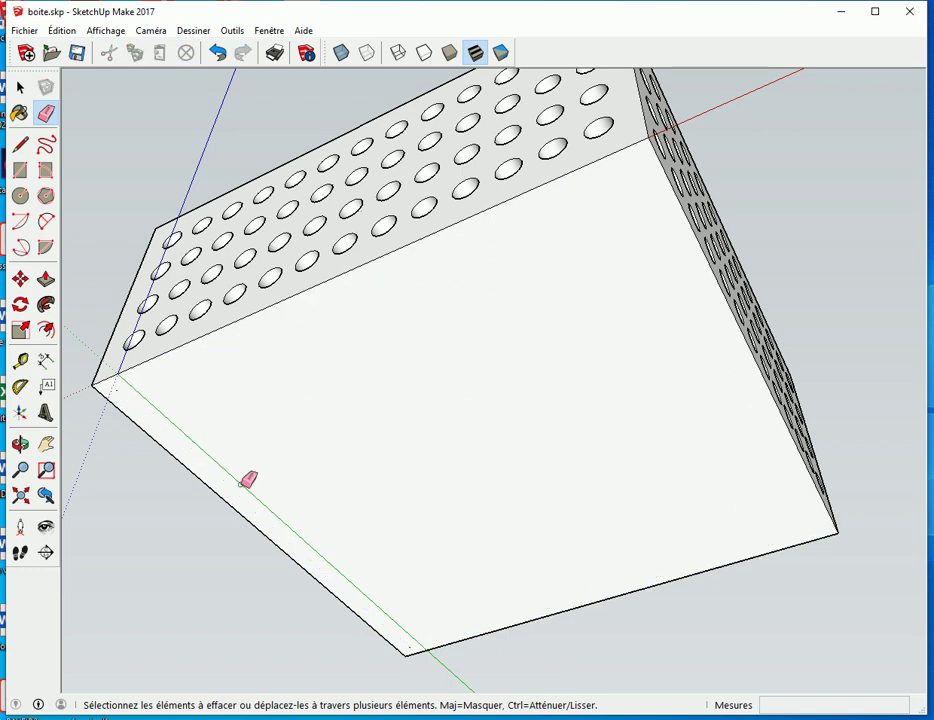
{"action": "scroll", "coordinate": [120, 385], "scroll_direction": "up", "scroll_amount": 3}
{"action": "middle_click_drag", "start_coordinate": [163, 390], "coordinate": [313, 442]}
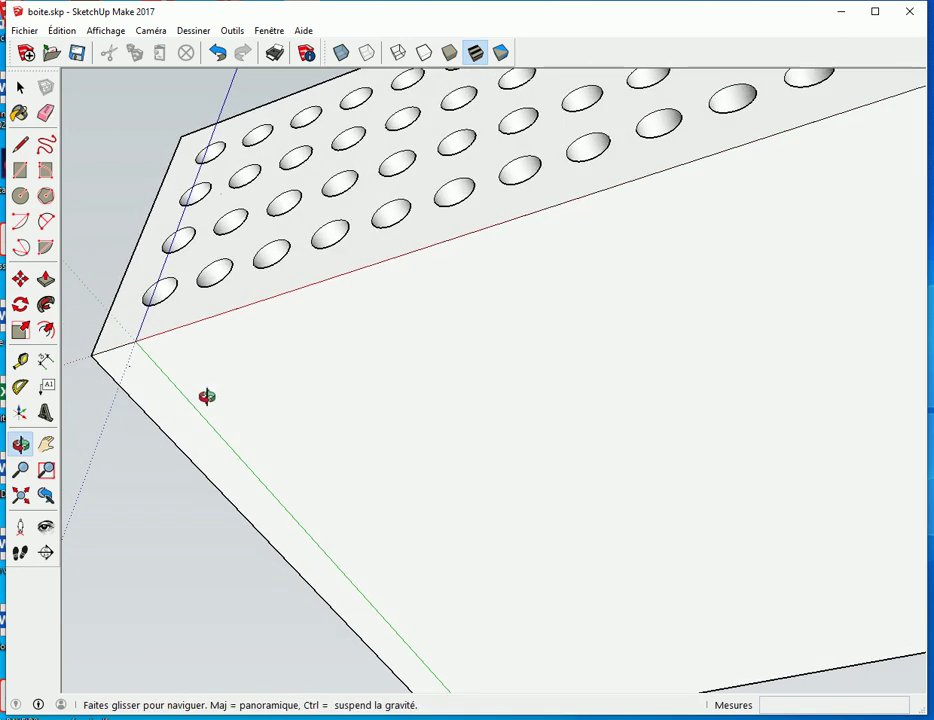
{"action": "mouse_move", "coordinate": [219, 409]}
{"action": "middle_mouse_down"}
{"action": "mouse_move", "coordinate": [299, 399]}
{"action": "mouse_move", "coordinate": [258, 433]}
{"action": "mouse_move", "coordinate": [240, 538]}
{"action": "mouse_move", "coordinate": [213, 559]}
{"action": "mouse_move", "coordinate": [200, 552]}
{"action": "mouse_move", "coordinate": [196, 523]}
{"action": "middle_mouse_up"}
{"action": "left_click", "coordinate": [341, 50]}
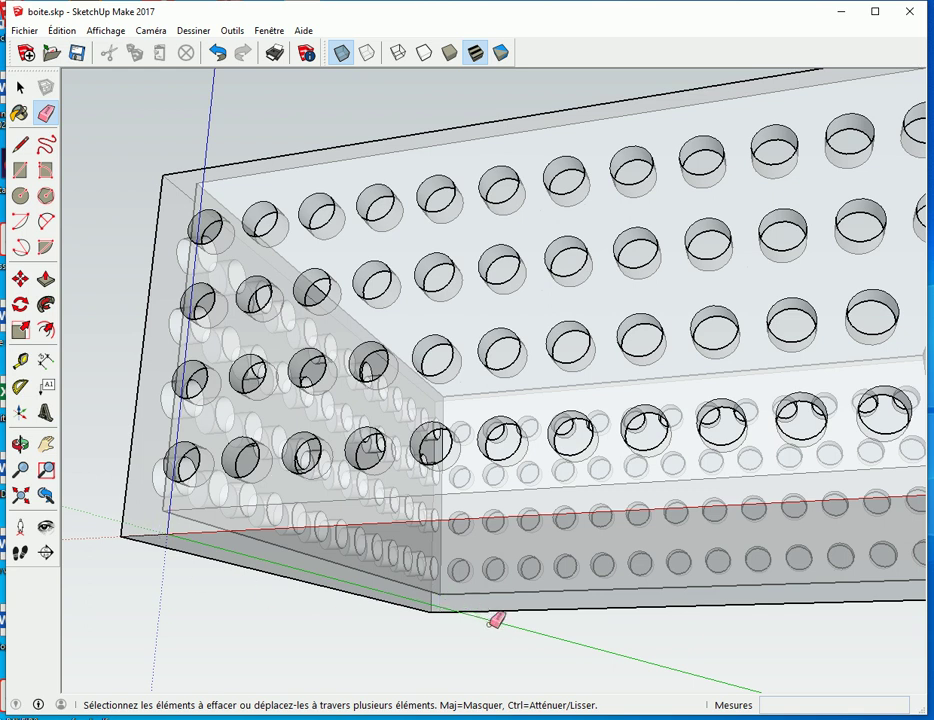
{"action": "mouse_move", "coordinate": [611, 611]}
{"action": "middle_mouse_down"}
{"action": "mouse_move", "coordinate": [246, 553]}
{"action": "mouse_move", "coordinate": [295, 567]}
{"action": "mouse_move", "coordinate": [460, 557]}
{"action": "middle_mouse_up"}
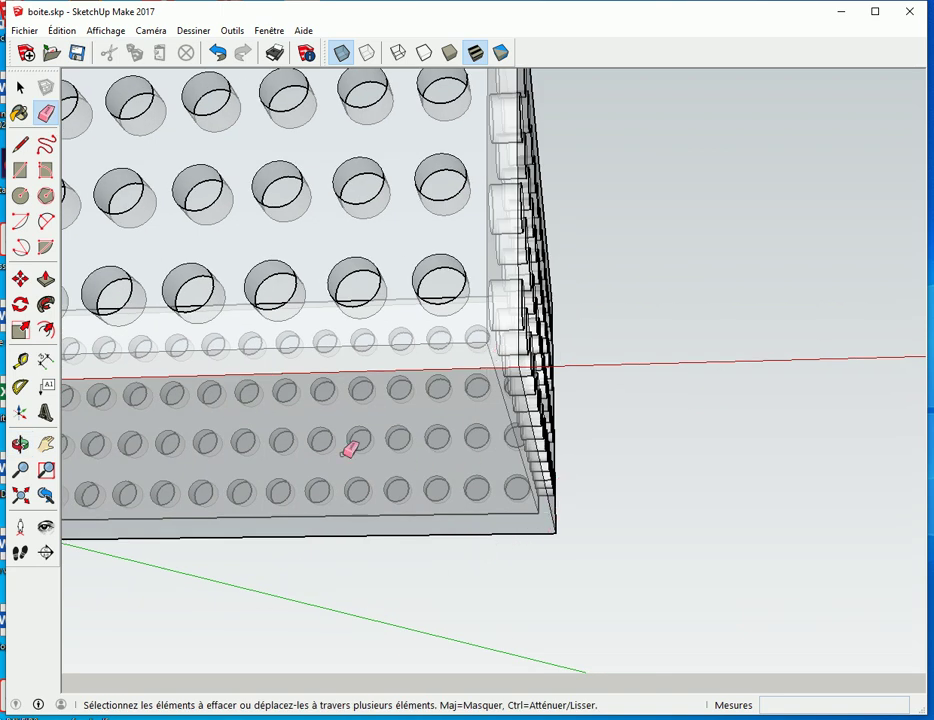
{"action": "scroll", "coordinate": [338, 452], "scroll_direction": "down", "scroll_amount": 3}
{"action": "mouse_move", "coordinate": [318, 458]}
{"action": "middle_mouse_down"}
{"action": "mouse_move", "coordinate": [600, 488]}
{"action": "mouse_move", "coordinate": [560, 420]}
{"action": "middle_mouse_up"}
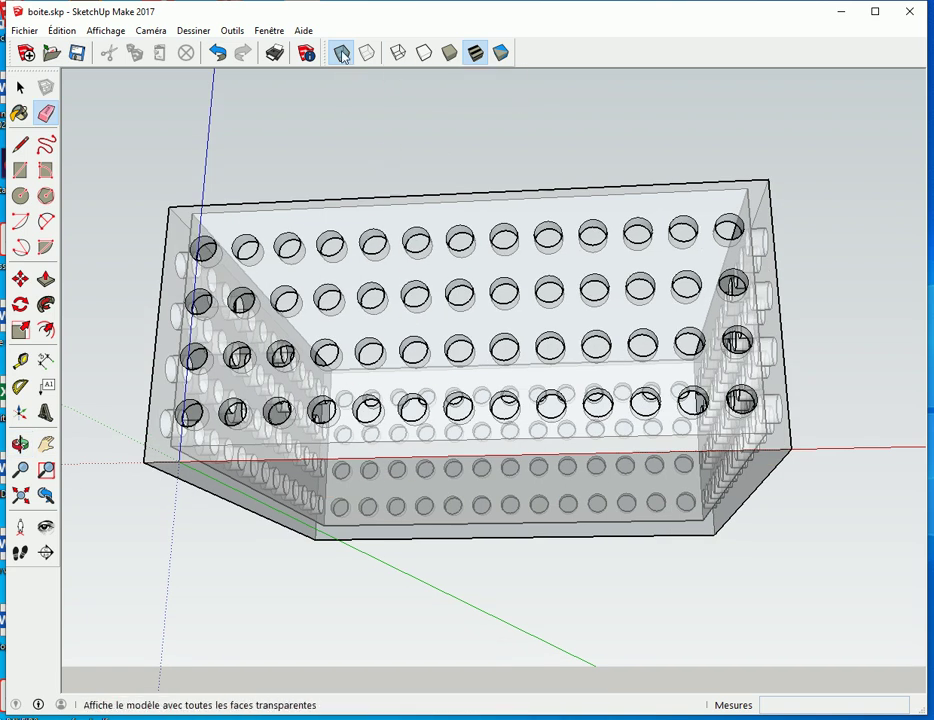
{"action": "left_click", "coordinate": [341, 52]}
{"action": "mouse_move", "coordinate": [445, 174]}
{"action": "middle_mouse_down"}
{"action": "mouse_move", "coordinate": [519, 236]}
{"action": "mouse_move", "coordinate": [600, 348]}
{"action": "mouse_move", "coordinate": [619, 461]}
{"action": "mouse_move", "coordinate": [450, 470]}
{"action": "middle_mouse_up"}
{"action": "left_click_drag", "start_coordinate": [450, 470], "coordinate": [350, 472]}
{"action": "key", "text": "e"}
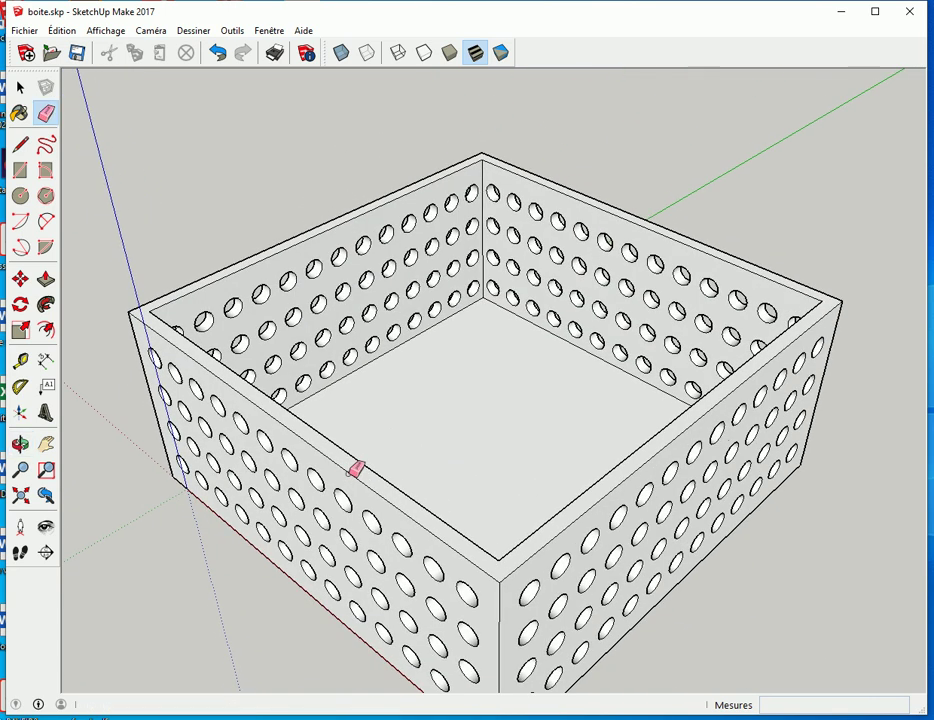
- Triple-click to select the entire box and apply Créer un groupe
{"action": "key", "text": "space"}
{"action": "triple_click", "coordinate": [411, 415]}
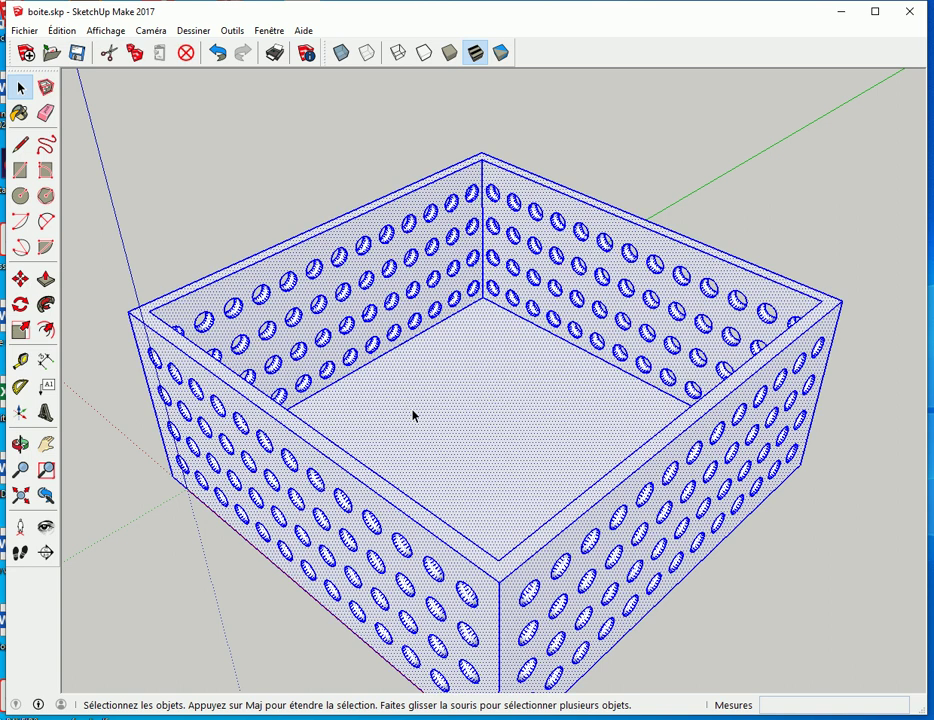
{"action": "right_click", "coordinate": [413, 415]}
{"action": "left_click", "coordinate": [480, 538]}
{"action": "left_click", "coordinate": [784, 567]}
- From a higher view, confirm the box now selects as a single group
{"action": "mouse_move", "coordinate": [755, 588]}
{"action": "middle_mouse_down"}
{"action": "mouse_move", "coordinate": [668, 548]}
{"action": "mouse_move", "coordinate": [538, 563]}
{"action": "mouse_move", "coordinate": [410, 383]}
{"action": "middle_mouse_up"}
{"action": "left_click", "coordinate": [397, 405]}
{"action": "left_click", "coordinate": [573, 611]}
{"action": "mouse_move", "coordinate": [632, 594]}
{"action": "middle_mouse_down"}
{"action": "mouse_move", "coordinate": [600, 663]}
{"action": "mouse_move", "coordinate": [605, 653]}
{"action": "mouse_move", "coordinate": [591, 636]}
{"action": "middle_mouse_up"}
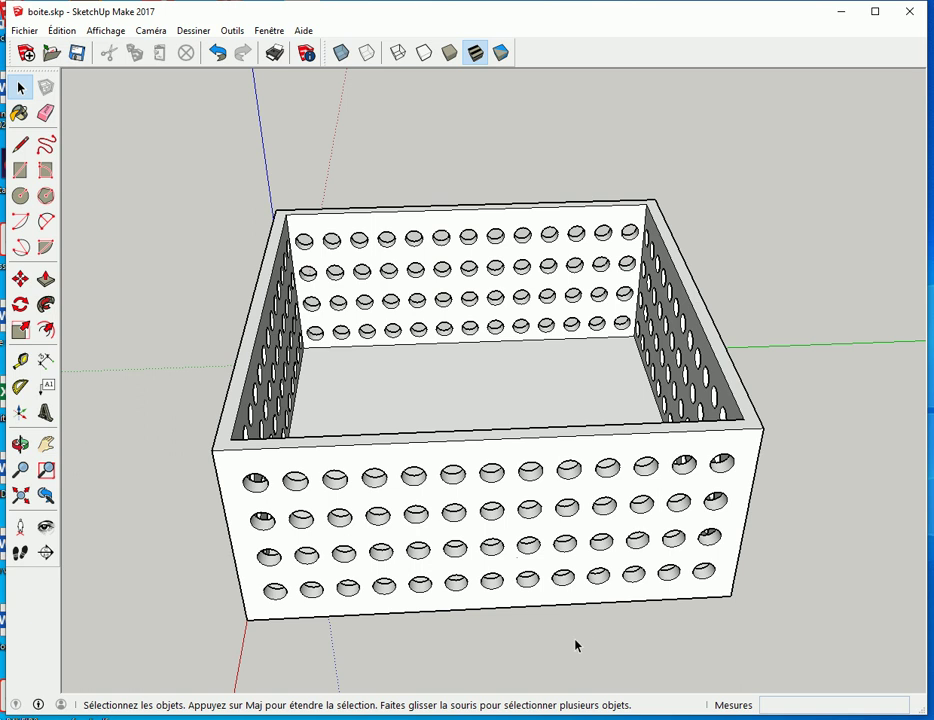
- Draw a rectangle over the box's top and push/pull it up into a lid
{"action": "key", "text": "r"}
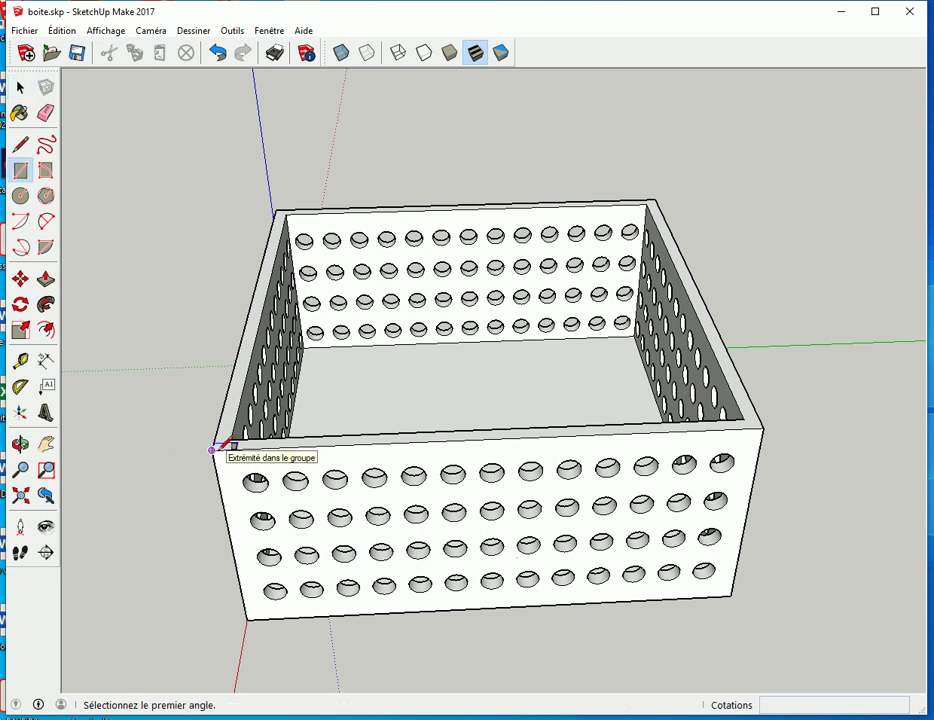
{"action": "left_click", "coordinate": [212, 449]}
{"action": "left_click", "coordinate": [655, 201]}
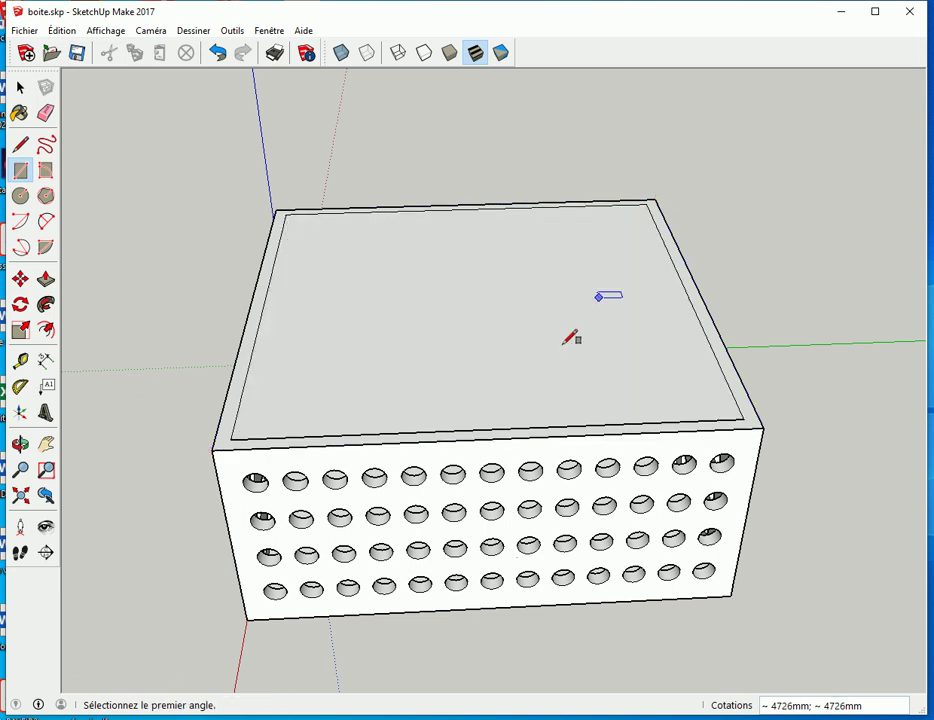
{"action": "key", "text": "p"}
{"action": "left_click", "coordinate": [430, 418]}
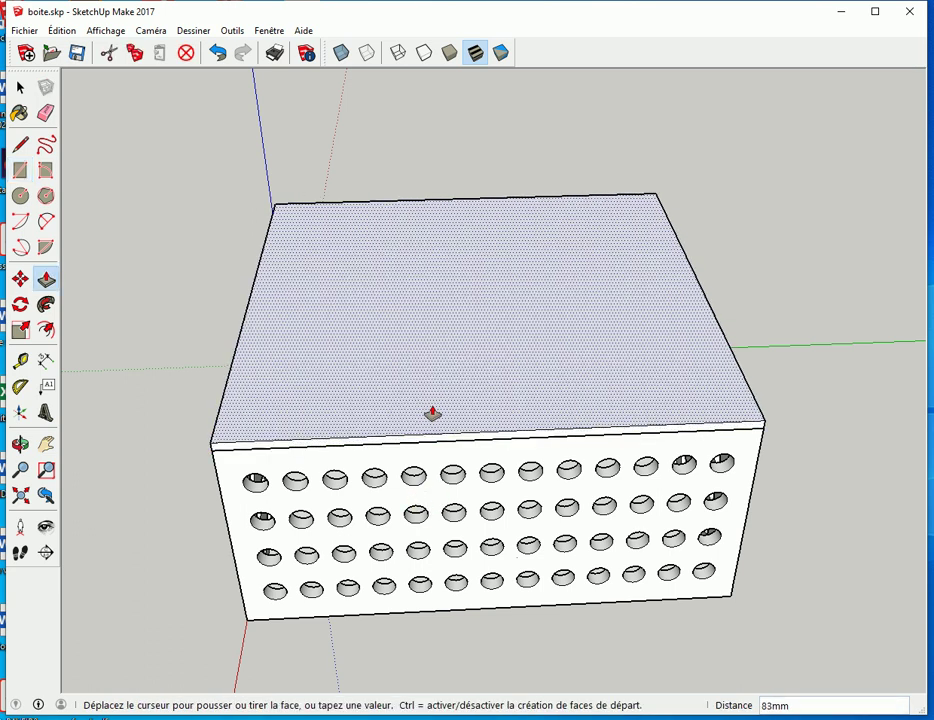
{"action": "left_click", "coordinate": [433, 410]}
- Rotate the lid about its edge, swinging it open about 32° like a hinge
{"action": "key", "text": "space"}
{"action": "left_click", "coordinate": [447, 392]}
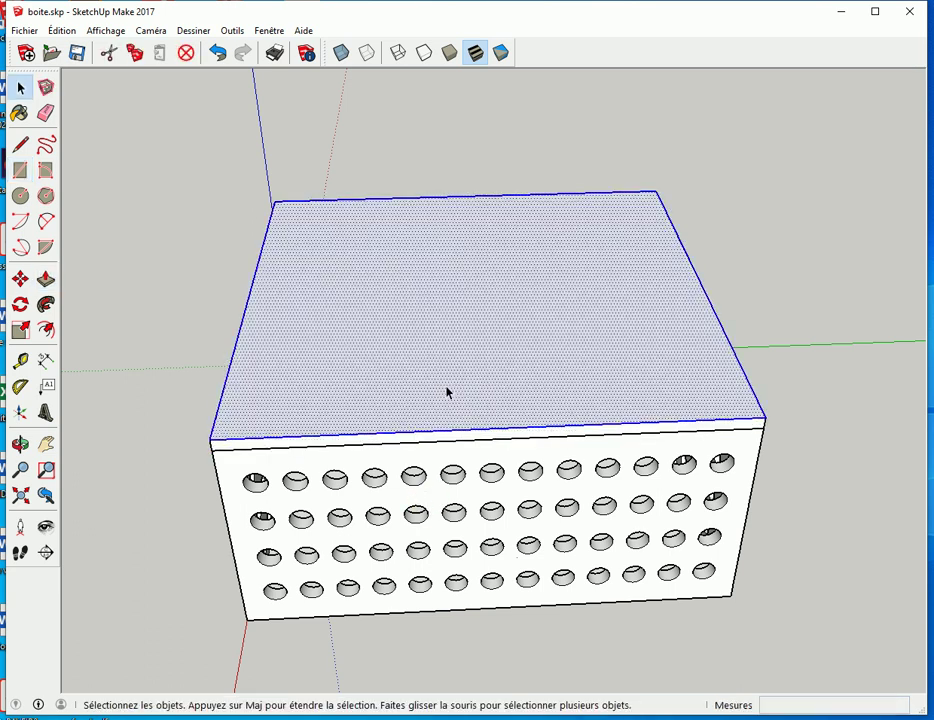
{"action": "left_click", "coordinate": [21, 306]}
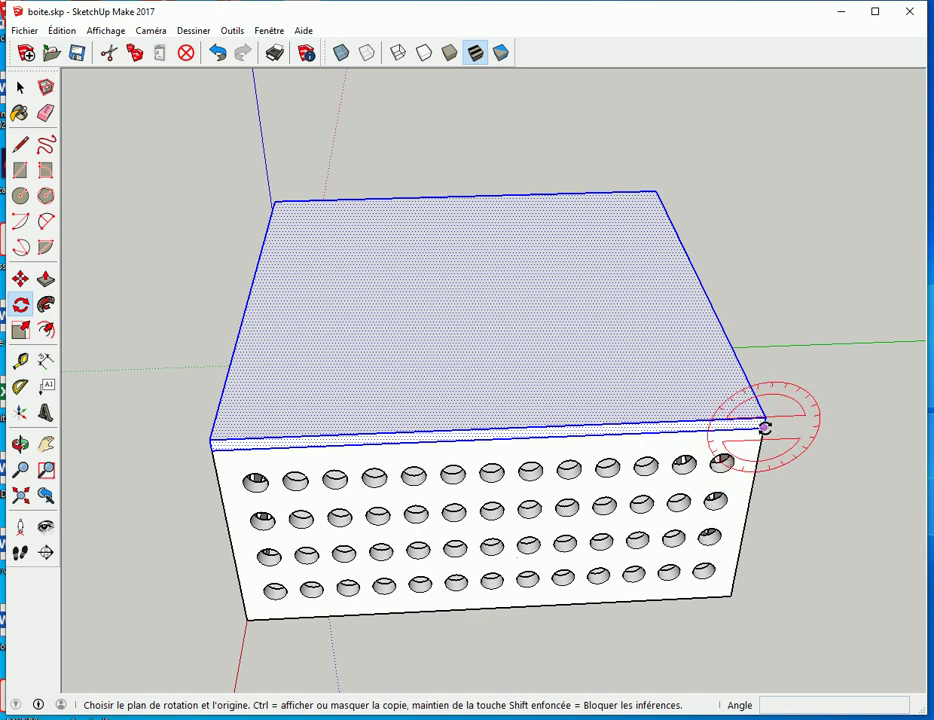
{"action": "left_click", "coordinate": [764, 427]}
{"action": "left_click", "coordinate": [604, 434]}
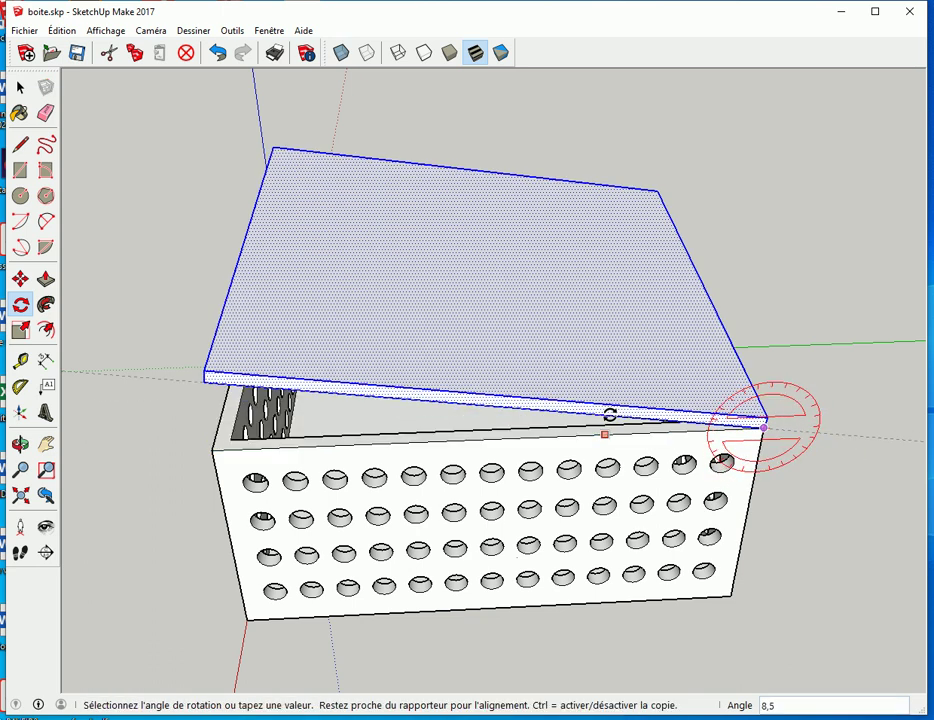
{"action": "left_click", "coordinate": [658, 378]}
{"action": "key", "text": "space"}
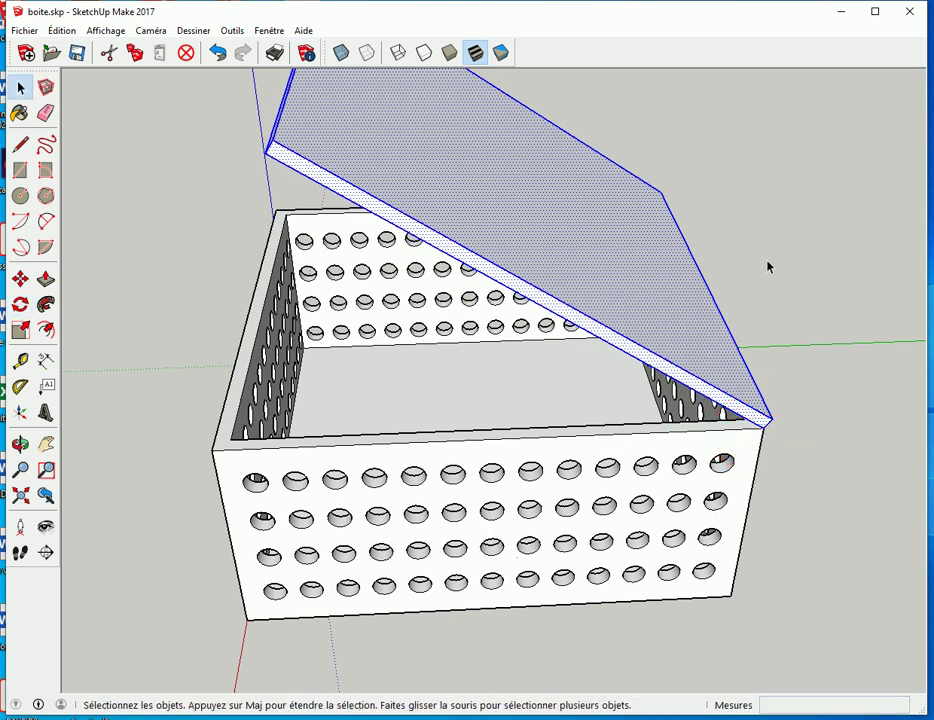
{"action": "left_click", "coordinate": [768, 267]}
{"action": "mouse_move", "coordinate": [805, 277]}
{"action": "middle_mouse_down"}
{"action": "mouse_move", "coordinate": [771, 340]}
{"action": "mouse_move", "coordinate": [757, 432]}
{"action": "mouse_move", "coordinate": [674, 441]}
{"action": "mouse_move", "coordinate": [772, 364]}
{"action": "mouse_move", "coordinate": [775, 371]}
{"action": "middle_mouse_up"}
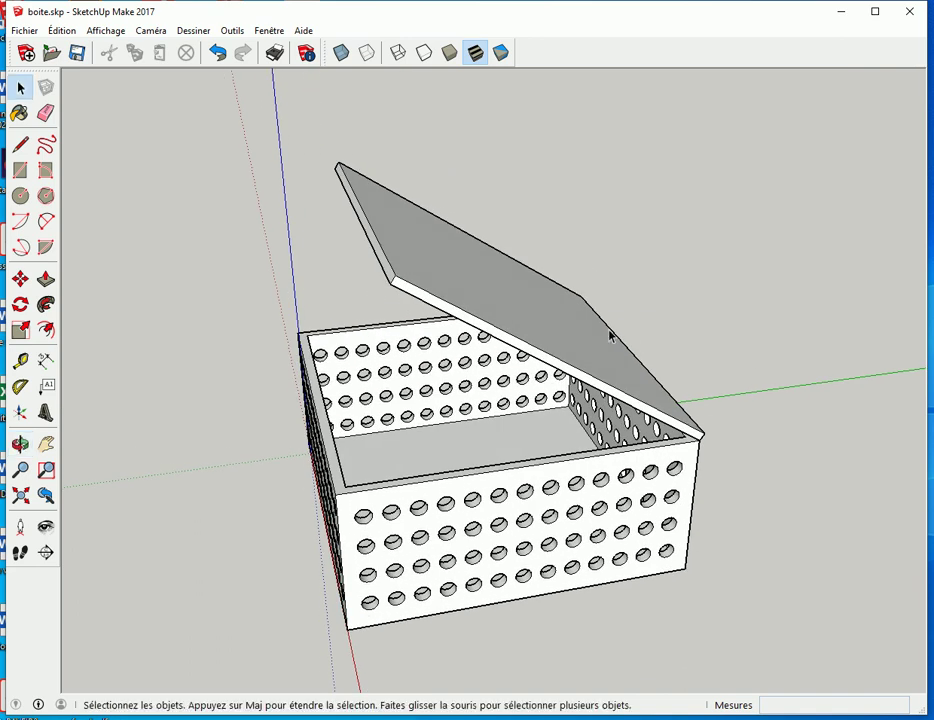
- Restore the default tray so the Materials panel is showing
{"action": "left_click", "coordinate": [20, 113]}
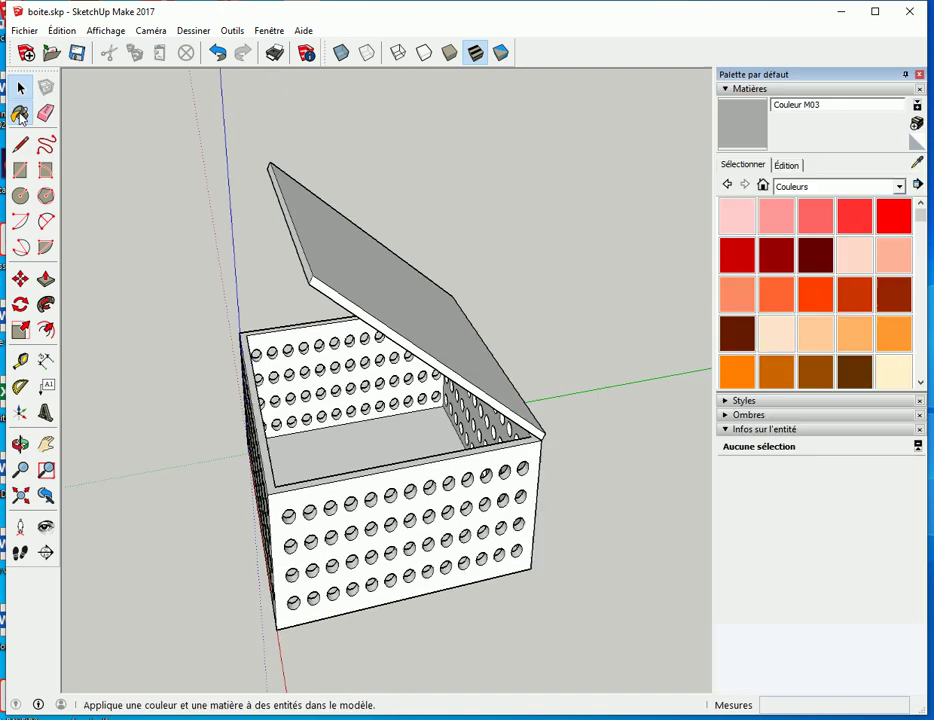
{"action": "left_click", "coordinate": [919, 75]}
{"action": "left_click", "coordinate": [269, 30]}
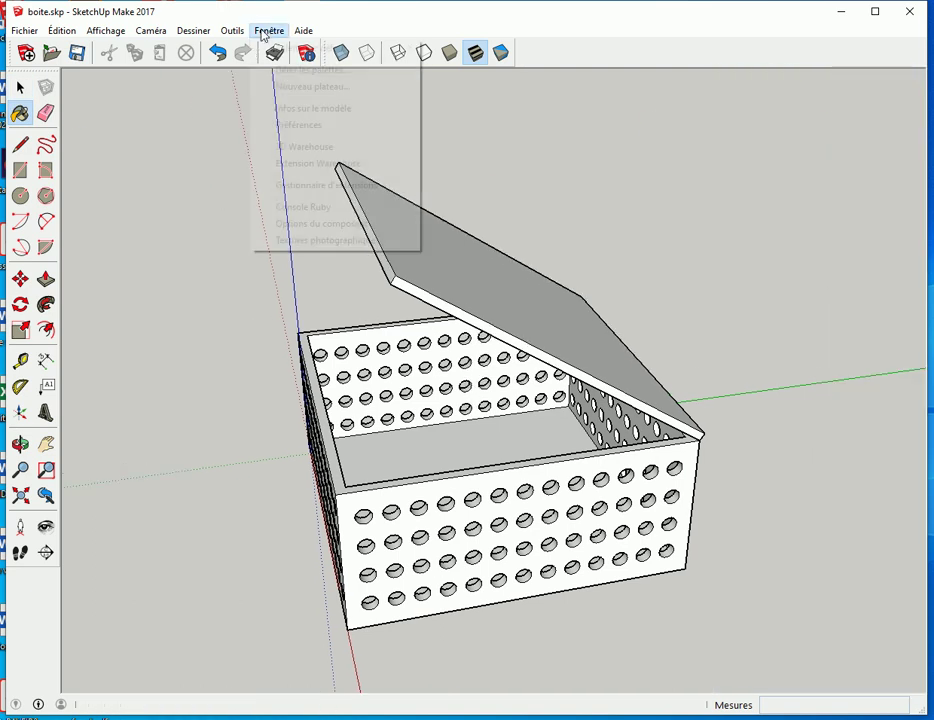
{"action": "mouse_move", "coordinate": [330, 48]}
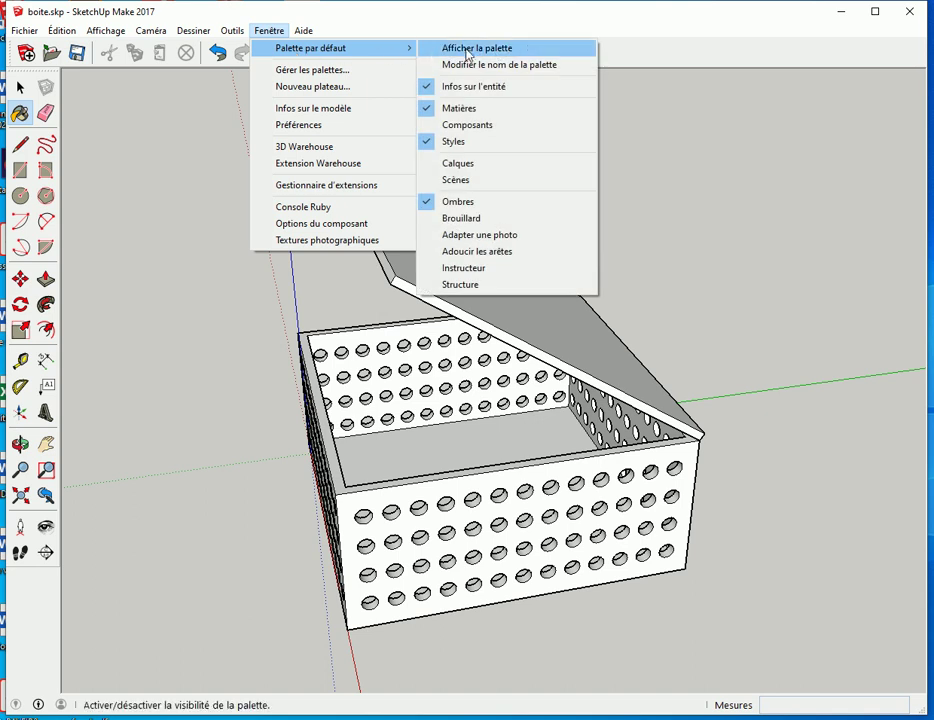
{"action": "left_click", "coordinate": [478, 48]}
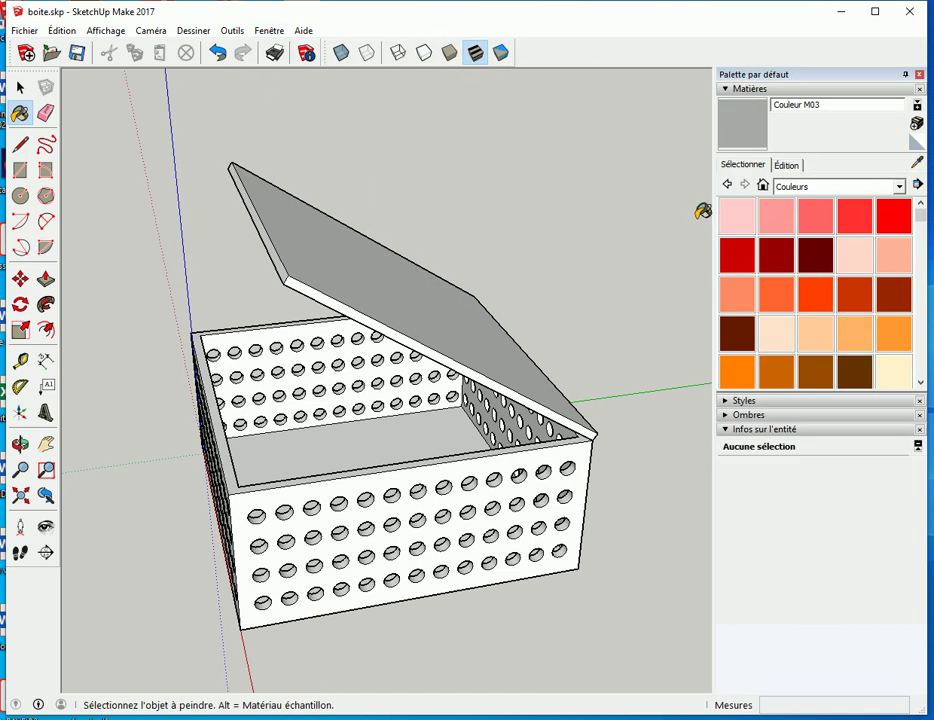
- Switch the materials library to Métal and window-select the whole box with its lid
{"action": "mouse_move", "coordinate": [652, 275]}
{"action": "middle_mouse_down"}
{"action": "mouse_move", "coordinate": [563, 323]}
{"action": "mouse_move", "coordinate": [354, 313]}
{"action": "mouse_move", "coordinate": [363, 291]}
{"action": "mouse_move", "coordinate": [398, 276]}
{"action": "middle_mouse_up"}
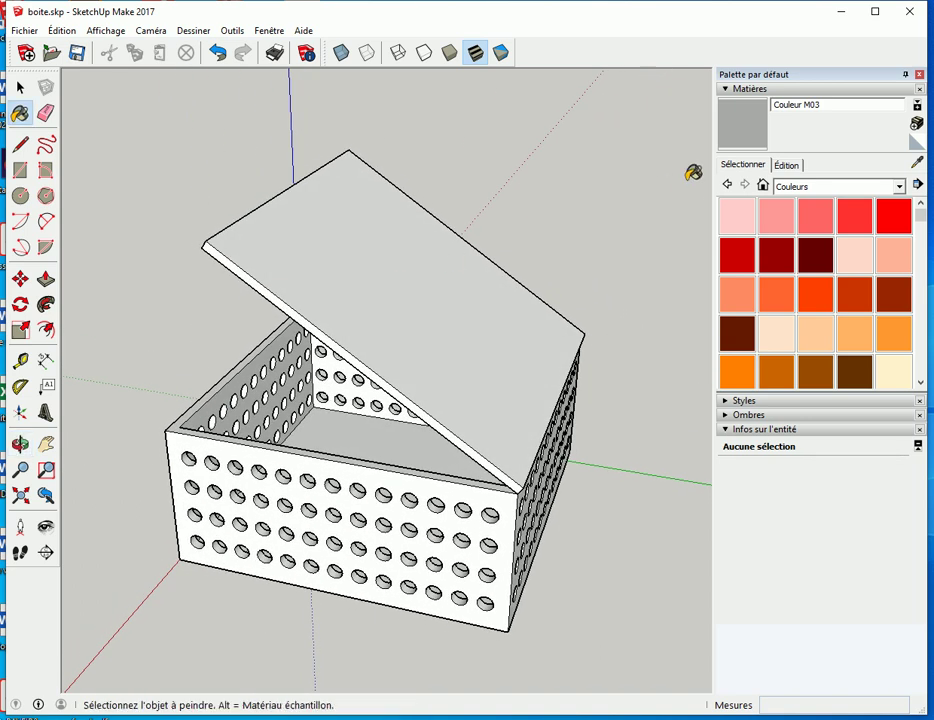
{"action": "left_click", "coordinate": [806, 187]}
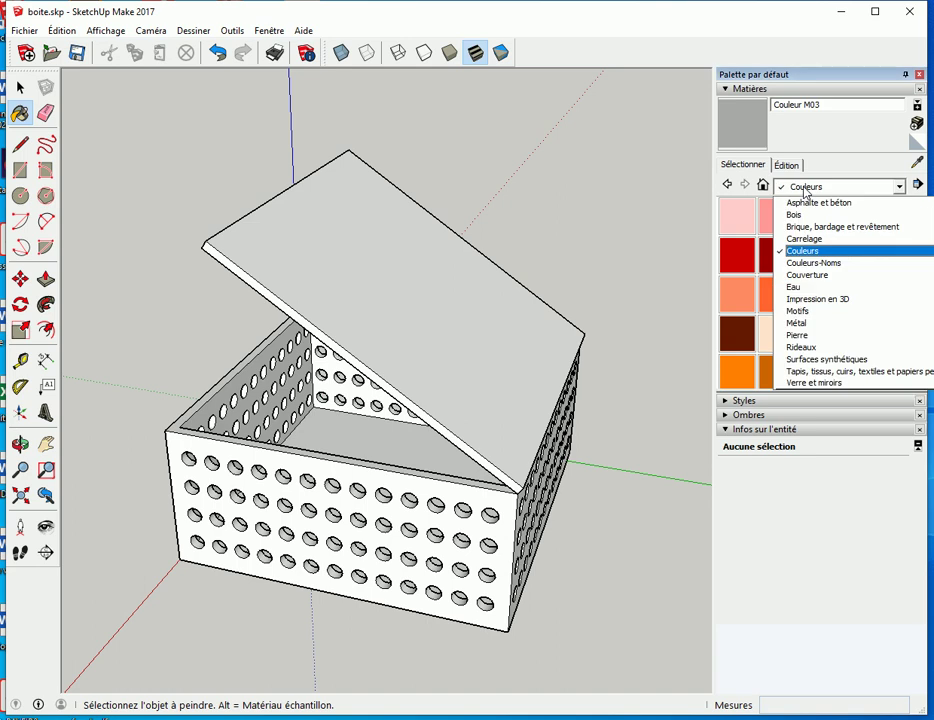
{"action": "left_click", "coordinate": [818, 325]}
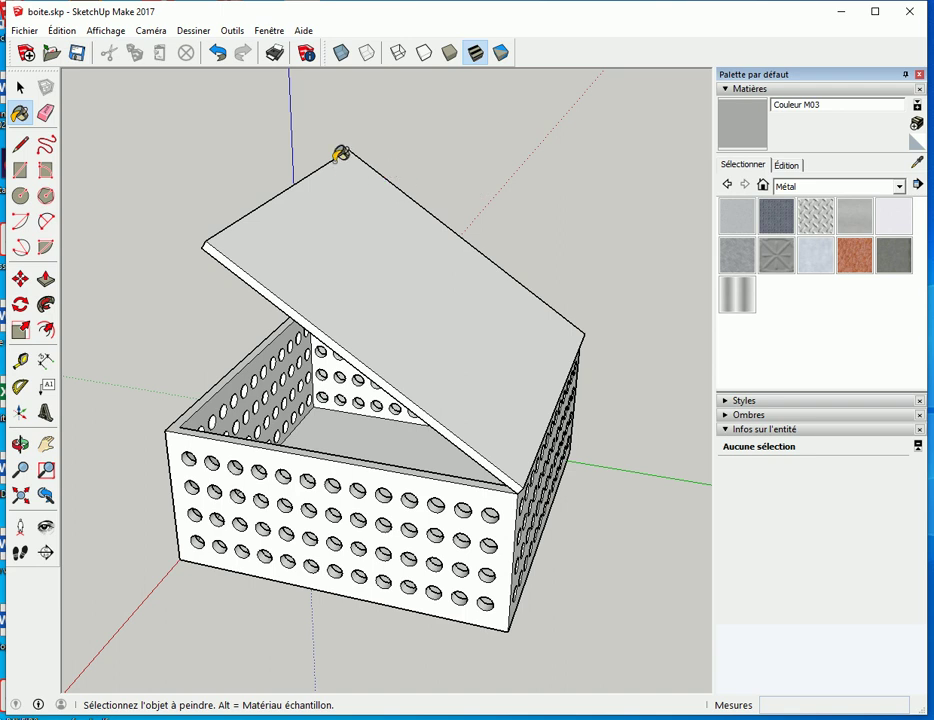
{"action": "key", "text": "space"}
{"action": "left_click_drag", "start_coordinate": [94, 114], "coordinate": [638, 671]}
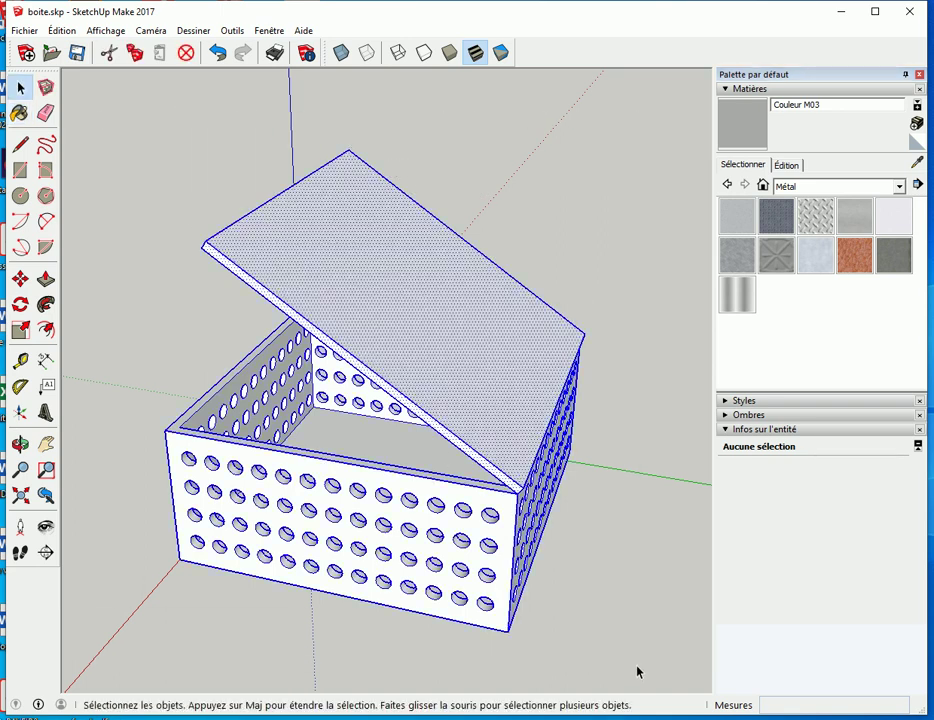
- Paint the selected box and lid with Acier texturé blanc, then orbit and zoom to inspect the texture
{"action": "left_click", "coordinate": [818, 216]}
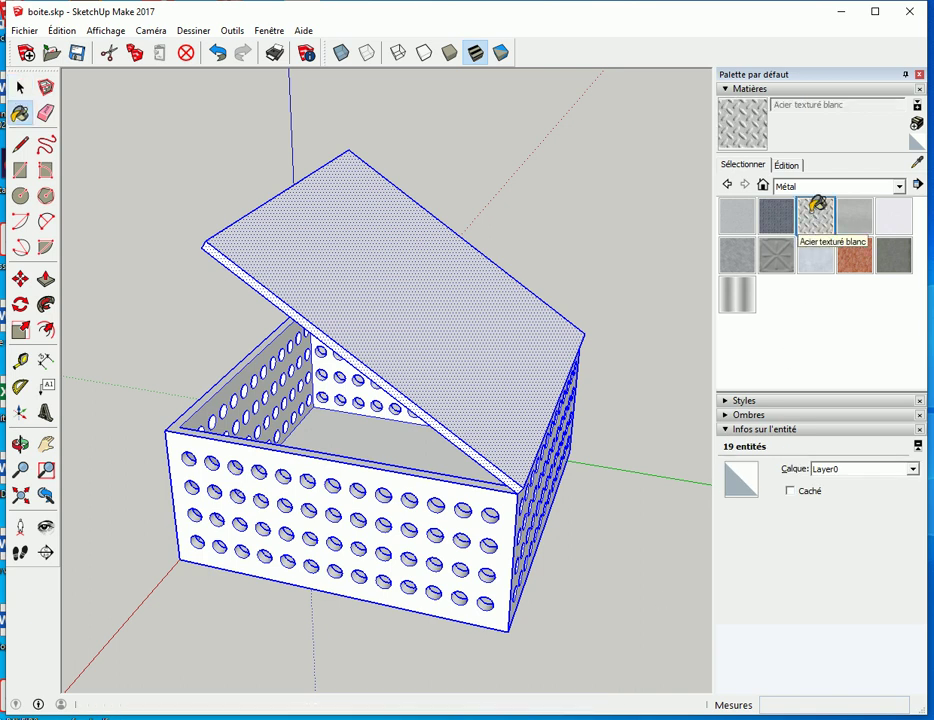
{"action": "left_click", "coordinate": [419, 308]}
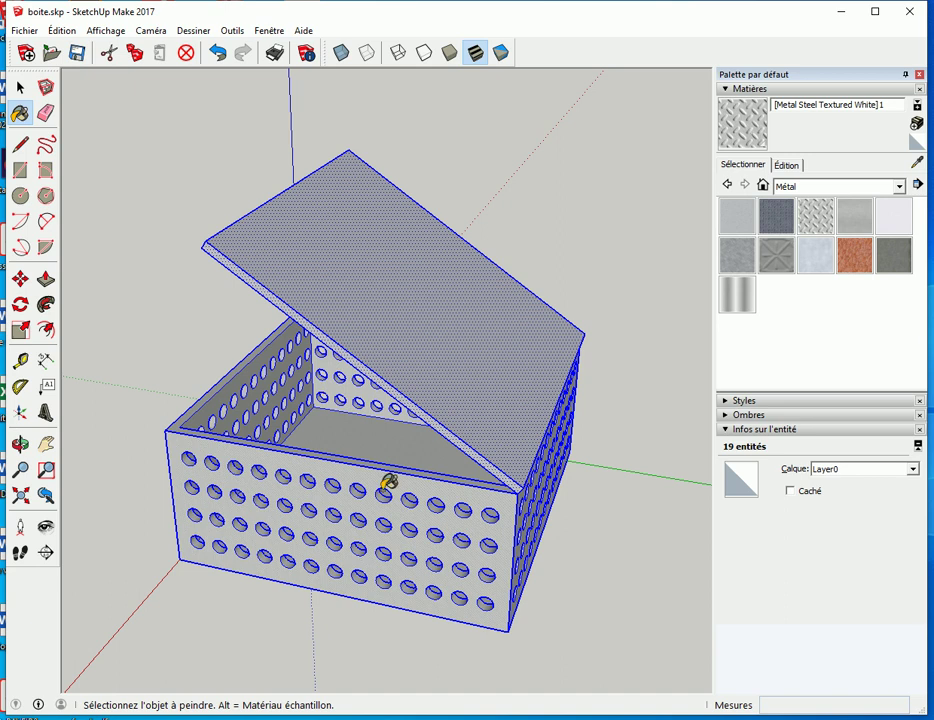
{"action": "mouse_move", "coordinate": [494, 313]}
{"action": "middle_mouse_down"}
{"action": "mouse_move", "coordinate": [486, 340]}
{"action": "mouse_move", "coordinate": [281, 425]}
{"action": "mouse_move", "coordinate": [338, 413]}
{"action": "mouse_move", "coordinate": [410, 373]}
{"action": "middle_mouse_up"}
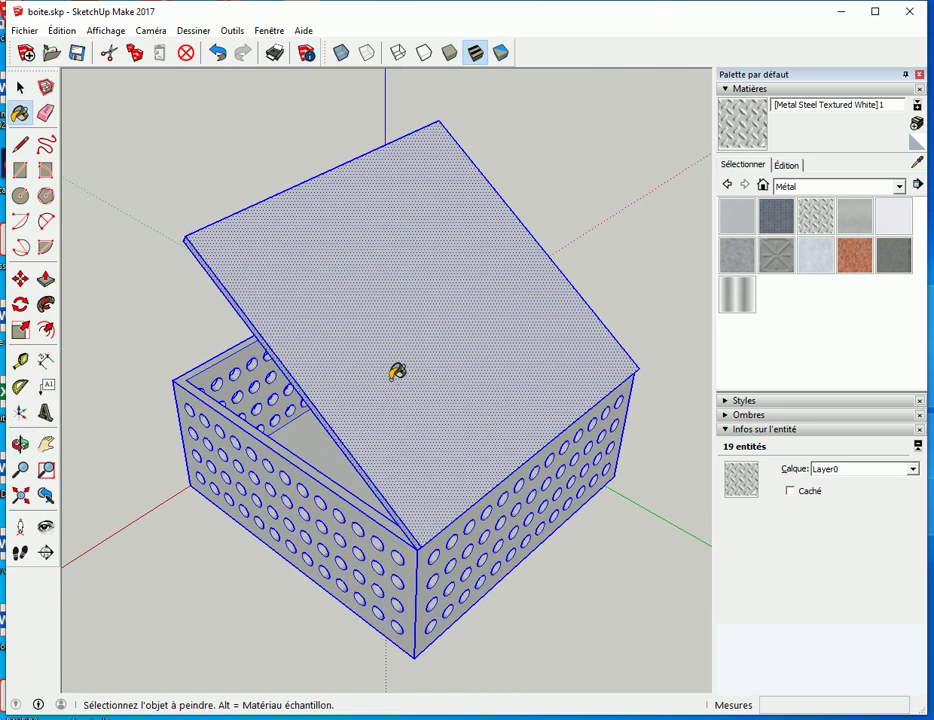
{"action": "scroll", "coordinate": [346, 388], "scroll_direction": "up", "scroll_amount": 3}
{"action": "scroll", "coordinate": [344, 388], "scroll_direction": "up", "scroll_amount": 3}
{"action": "scroll", "coordinate": [302, 407], "scroll_direction": "up", "scroll_amount": 3}
{"action": "scroll", "coordinate": [269, 412], "scroll_direction": "up", "scroll_amount": 3}
{"action": "scroll", "coordinate": [262, 398], "scroll_direction": "up", "scroll_amount": 2}
{"action": "scroll", "coordinate": [250, 380], "scroll_direction": "up", "scroll_amount": 3}
{"action": "scroll", "coordinate": [254, 376], "scroll_direction": "up", "scroll_amount": 2}
{"action": "scroll", "coordinate": [300, 382], "scroll_direction": "up", "scroll_amount": 2}
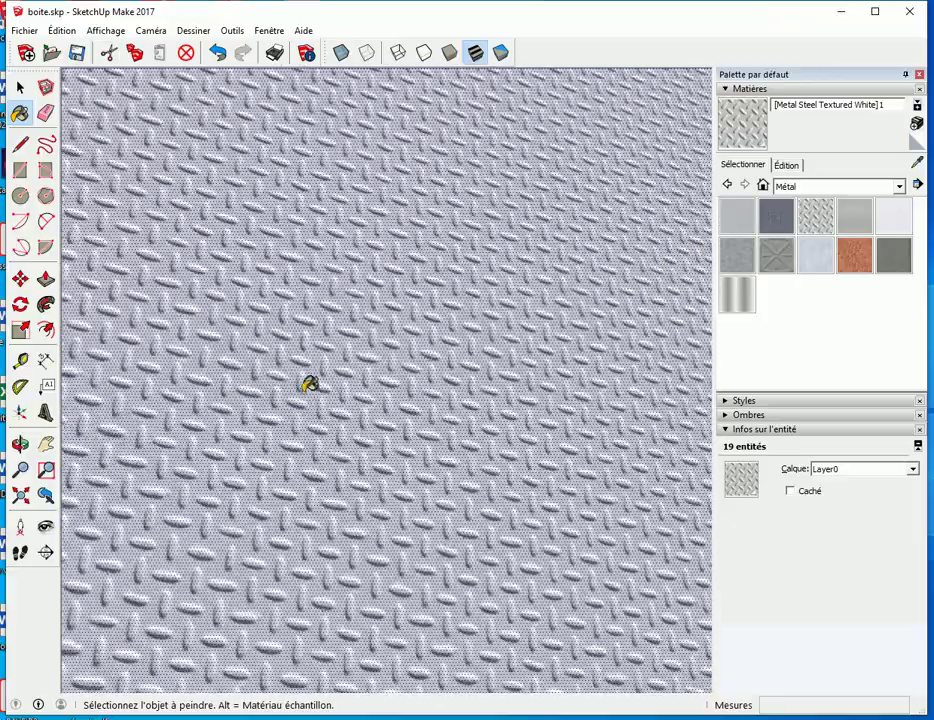
{"action": "scroll", "coordinate": [323, 394], "scroll_direction": "down", "scroll_amount": 2}
{"action": "scroll", "coordinate": [398, 423], "scroll_direction": "down", "scroll_amount": 2}
{"action": "scroll", "coordinate": [425, 430], "scroll_direction": "down", "scroll_amount": 3}
{"action": "scroll", "coordinate": [458, 413], "scroll_direction": "down", "scroll_amount": 2}
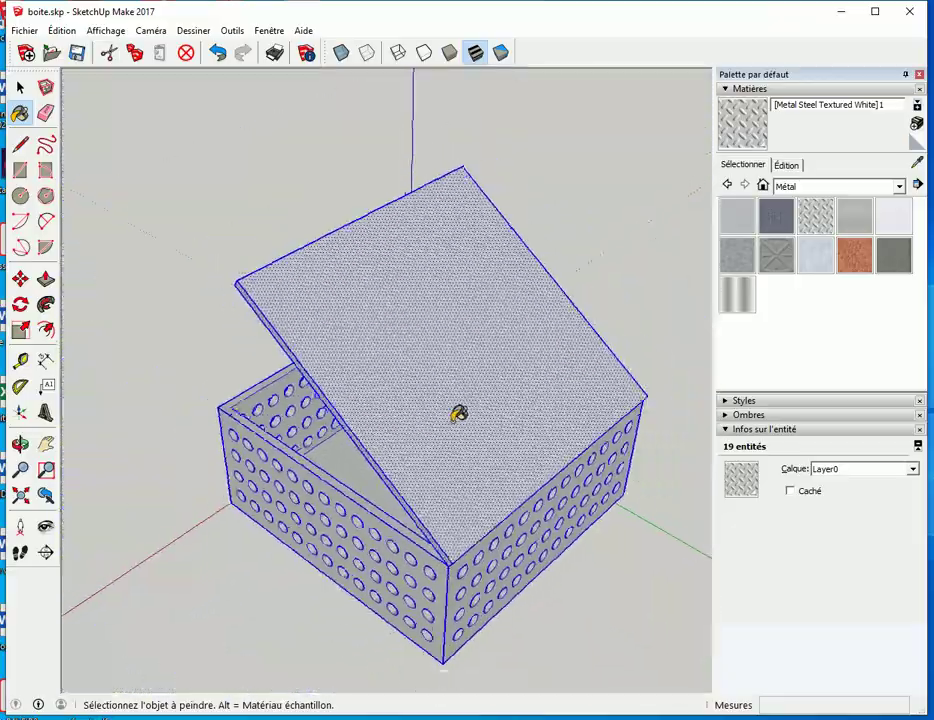
{"action": "mouse_move", "coordinate": [452, 425]}
{"action": "middle_mouse_down"}
{"action": "mouse_move", "coordinate": [423, 386]}
{"action": "mouse_move", "coordinate": [498, 361]}
{"action": "middle_mouse_up"}
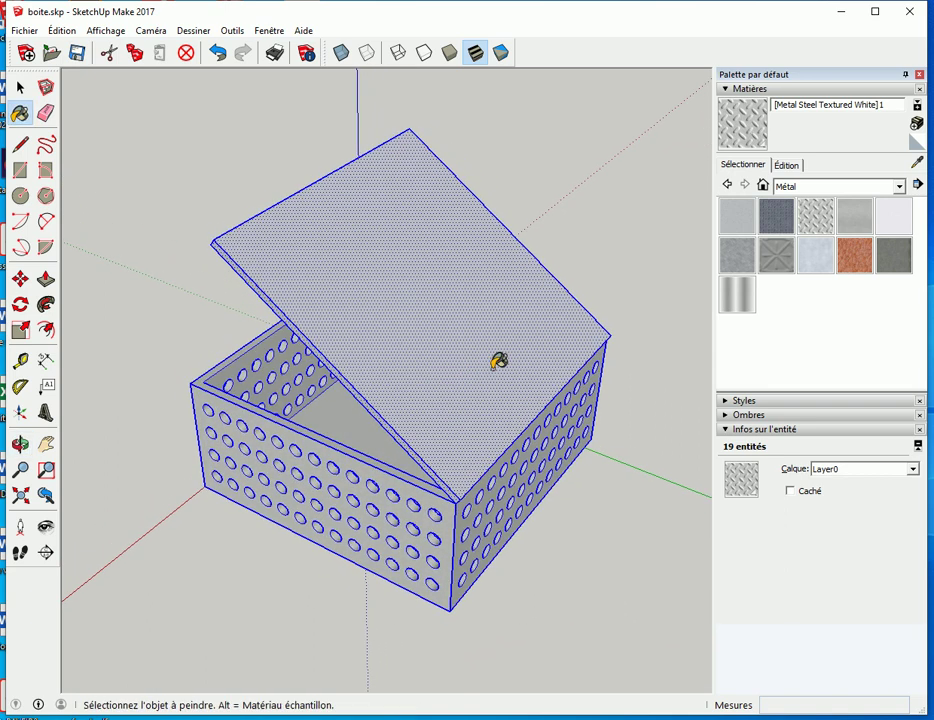
- Resize the steel texture to 700mm in the material's Édition settings to enlarge the diamond pattern
{"action": "left_click", "coordinate": [786, 165]}
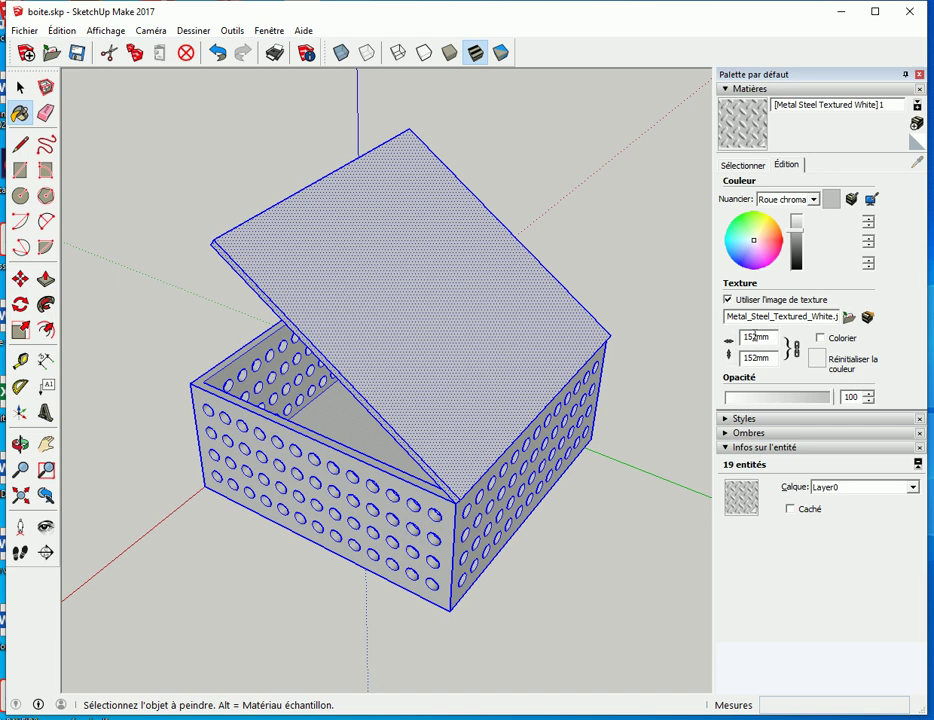
{"action": "left_click_drag", "start_coordinate": [757, 337], "coordinate": [715, 346]}
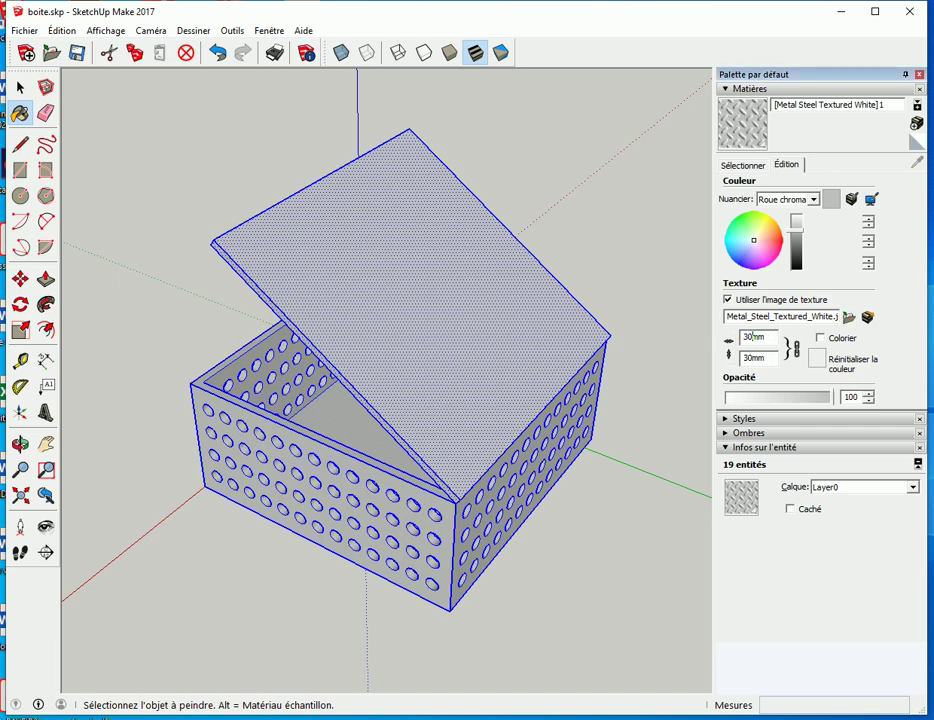
{"action": "mouse_move", "coordinate": [455, 315]}
{"action": "middle_mouse_down"}
{"action": "mouse_move", "coordinate": [381, 357]}
{"action": "mouse_move", "coordinate": [690, 344]}
{"action": "middle_mouse_up"}
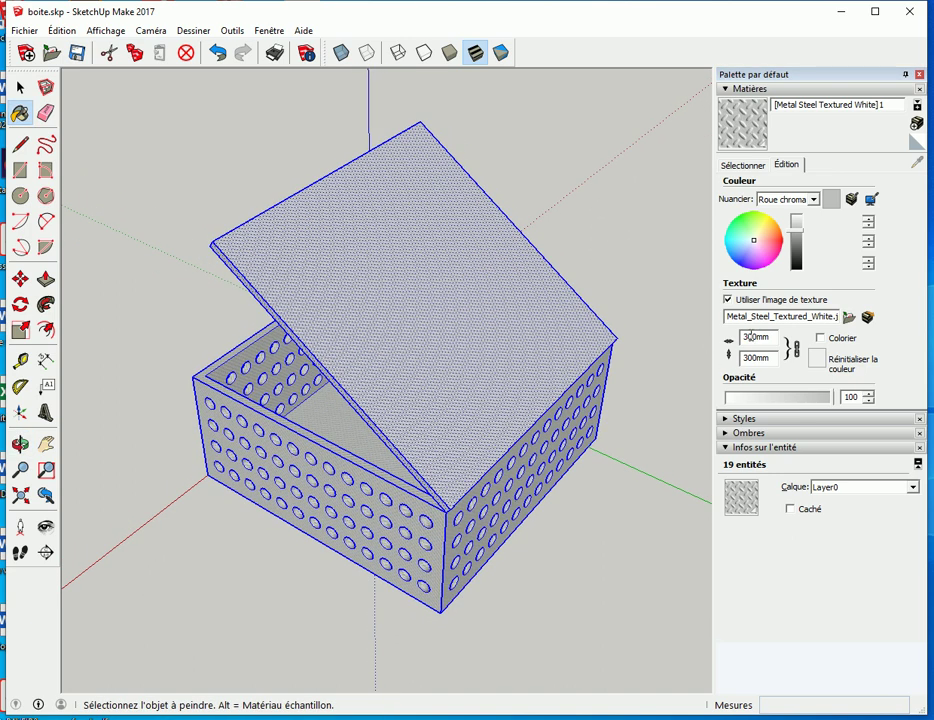
{"action": "type", "text": "0"}
{"action": "key", "text": "Return"}
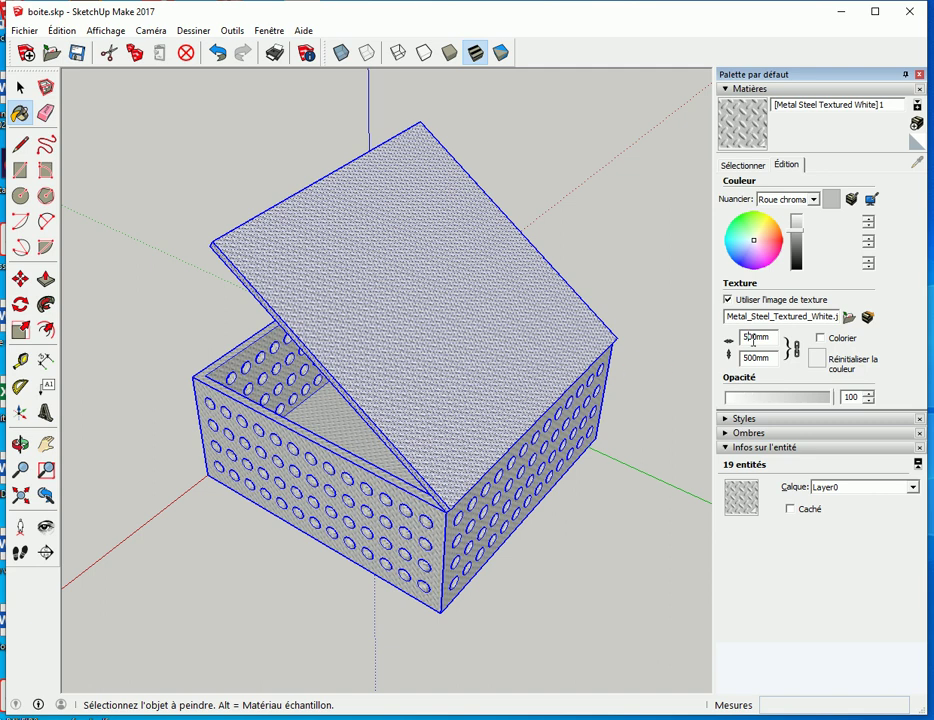
{"action": "type", "text": "700"}
{"action": "key", "text": "Return"}
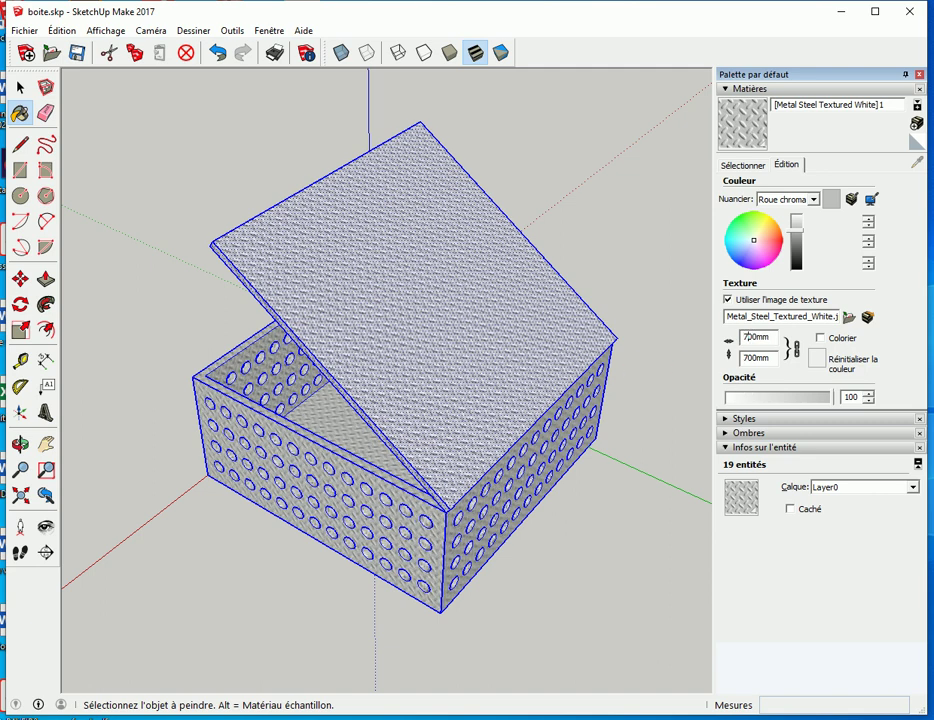
{"action": "middle_click_drag", "start_coordinate": [548, 327], "coordinate": [561, 342]}
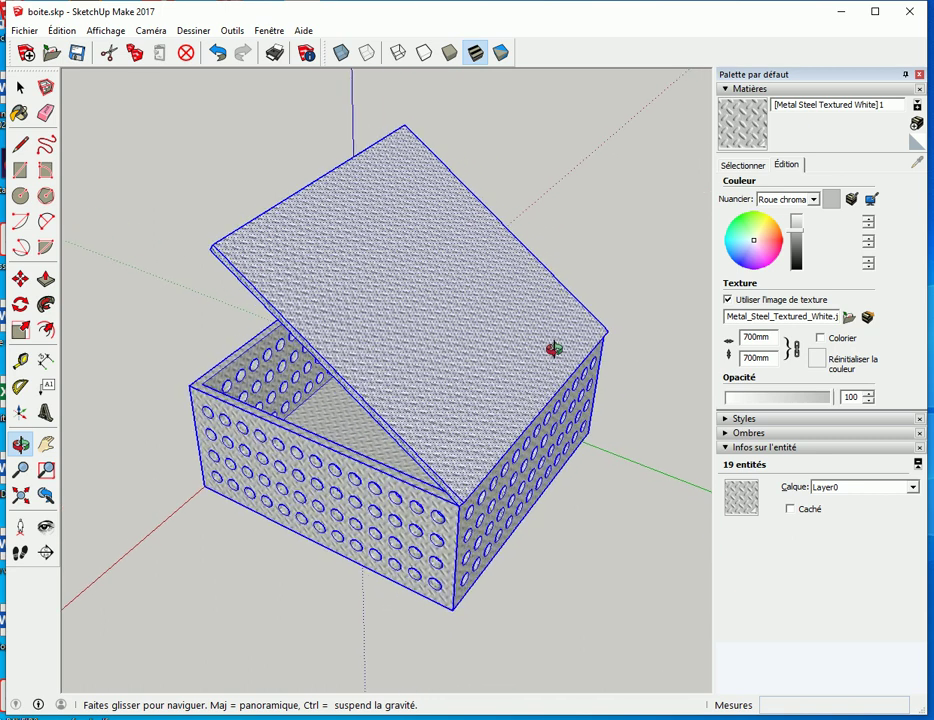
{"action": "key", "text": "ctrl+z"}
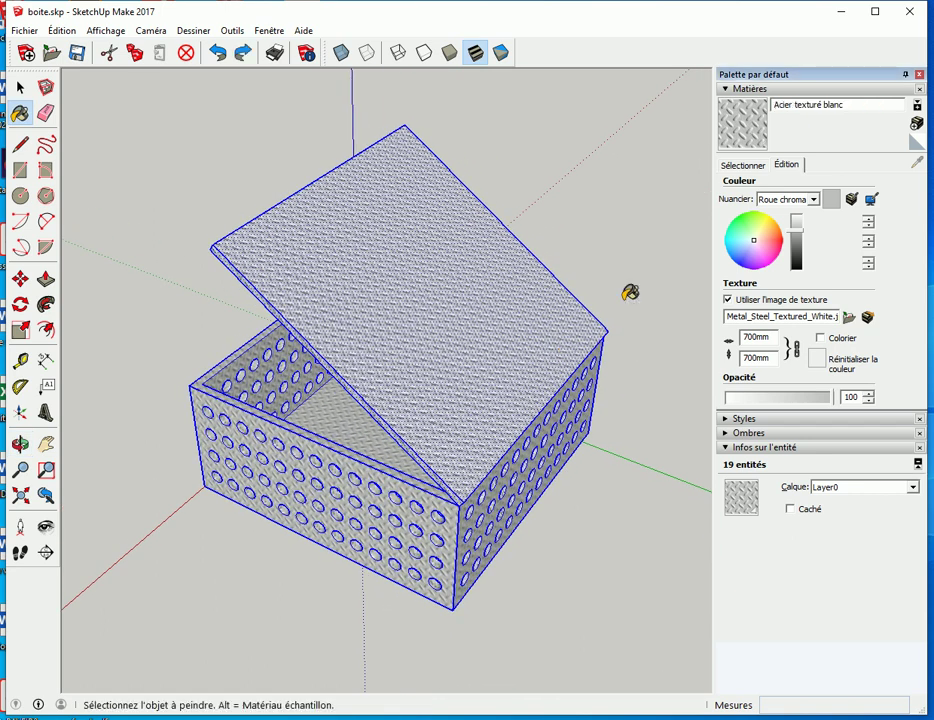
{"action": "key", "text": "space"}
- Select the lid's top face and paint it with the brown Chris_Pants in-model material
{"action": "left_click", "coordinate": [623, 305]}
{"action": "left_click", "coordinate": [406, 313]}
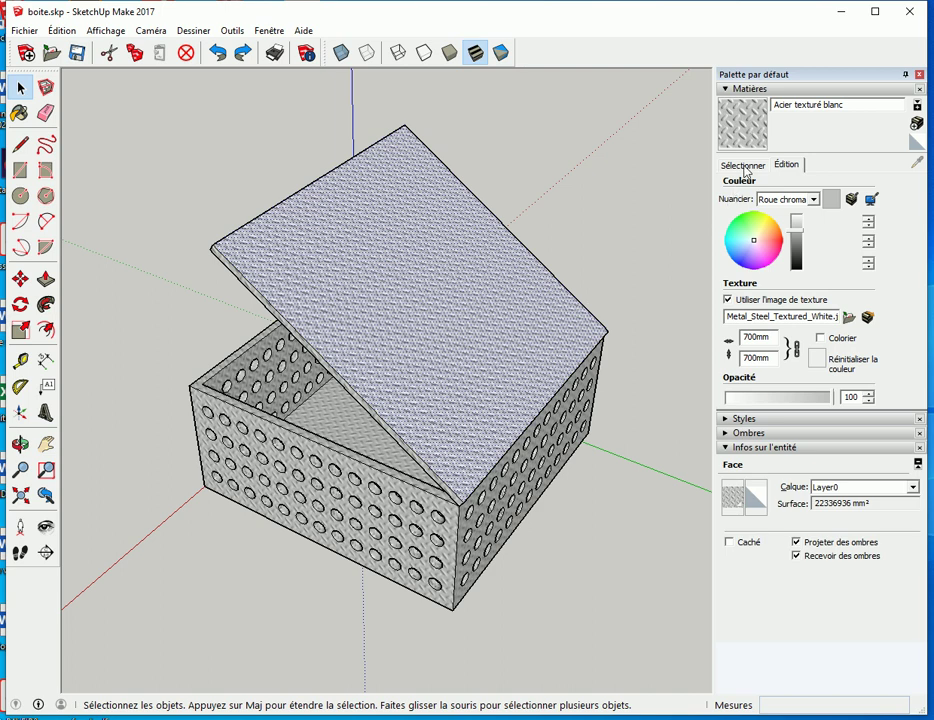
{"action": "left_click", "coordinate": [743, 166]}
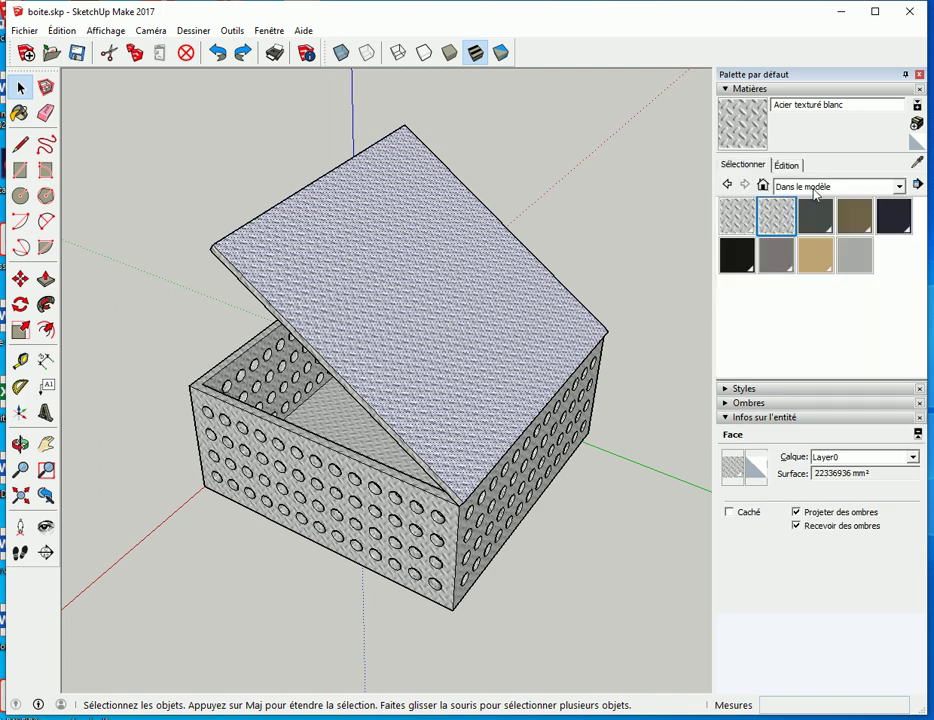
{"action": "left_click", "coordinate": [855, 218]}
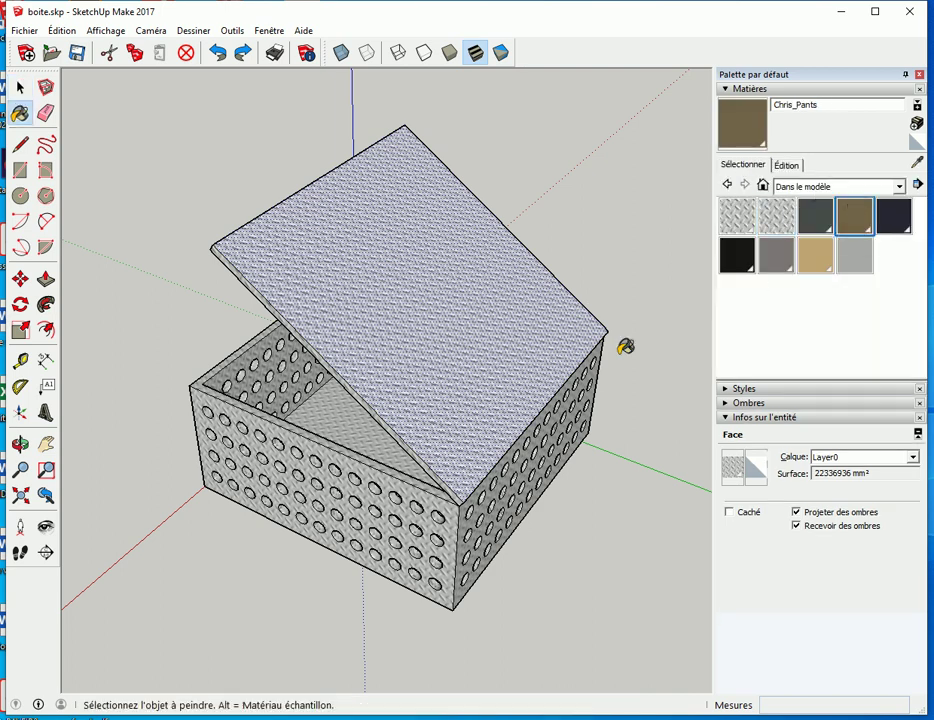
{"action": "left_click", "coordinate": [421, 337]}
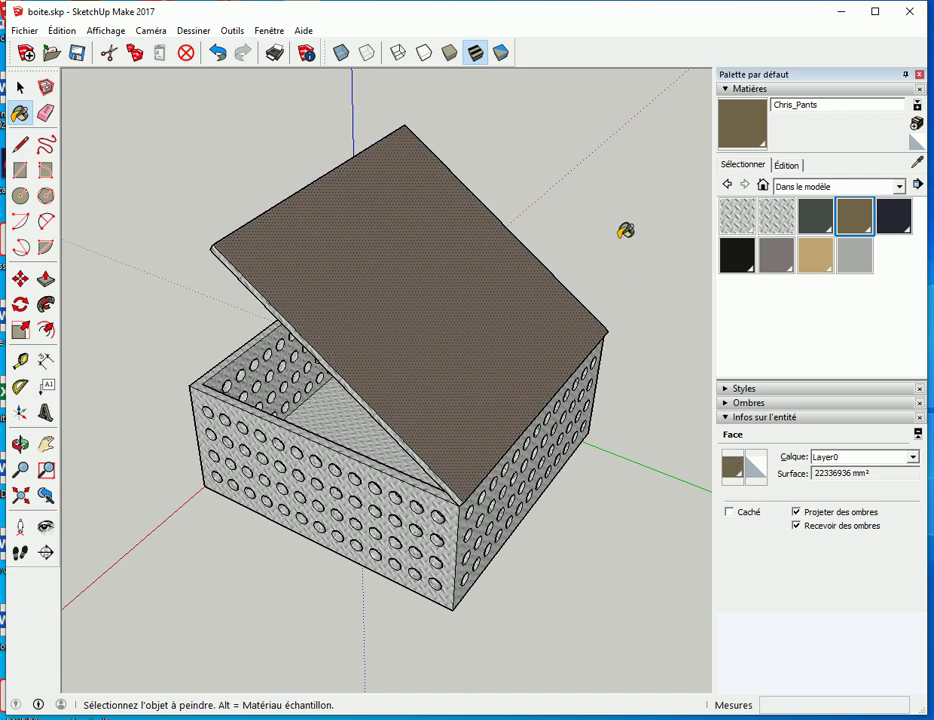
{"action": "key", "text": "space"}
{"action": "left_click", "coordinate": [619, 244]}
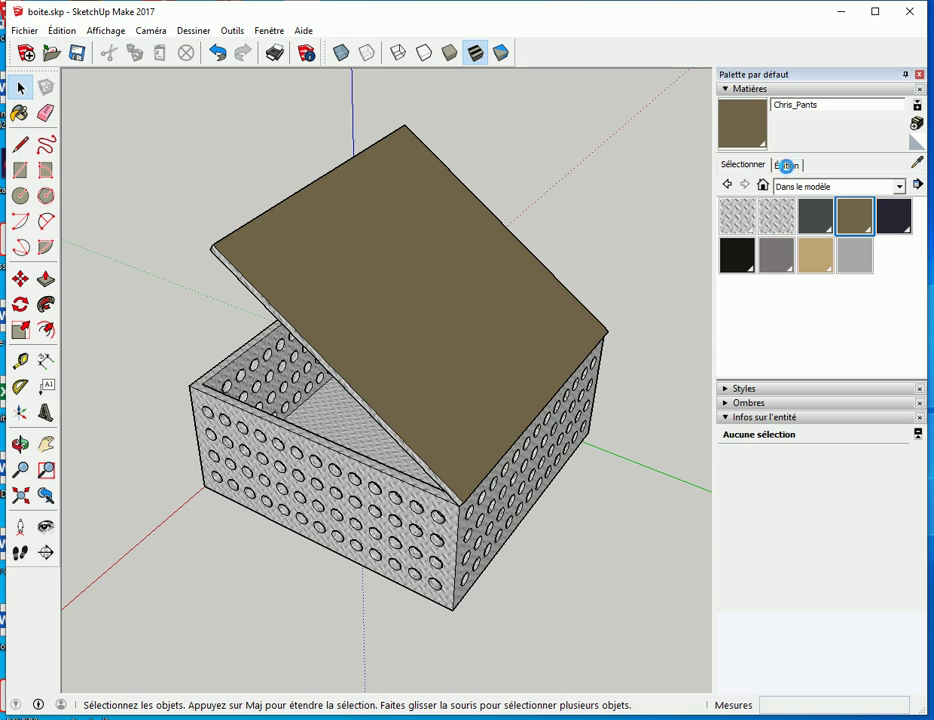
- Switch to the Métal library and paint the lid top with grey textured steel
{"action": "left_click", "coordinate": [802, 188]}
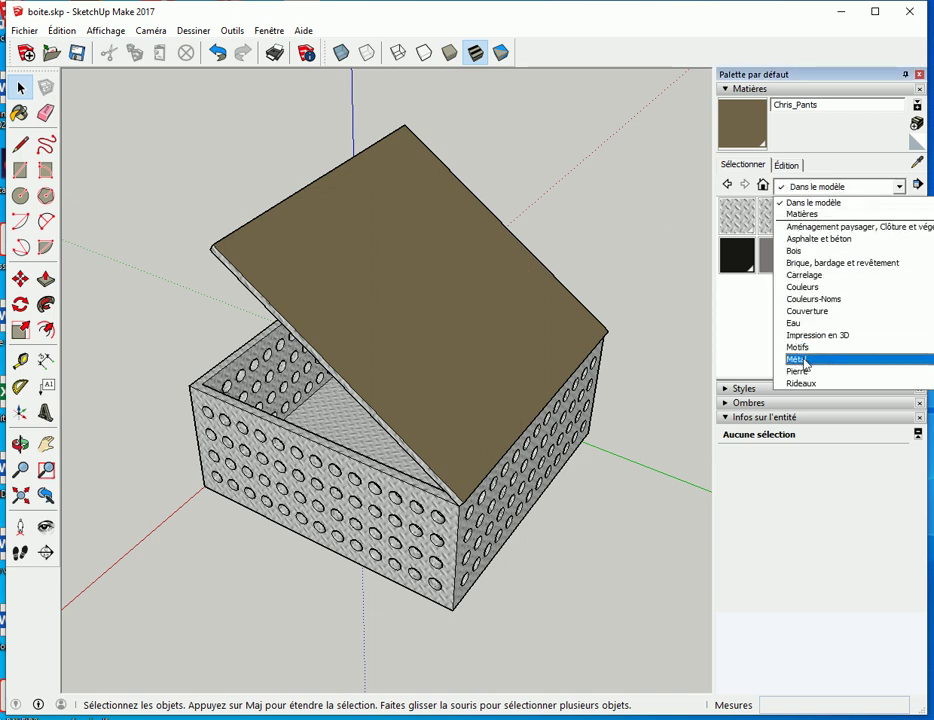
{"action": "left_click", "coordinate": [806, 358]}
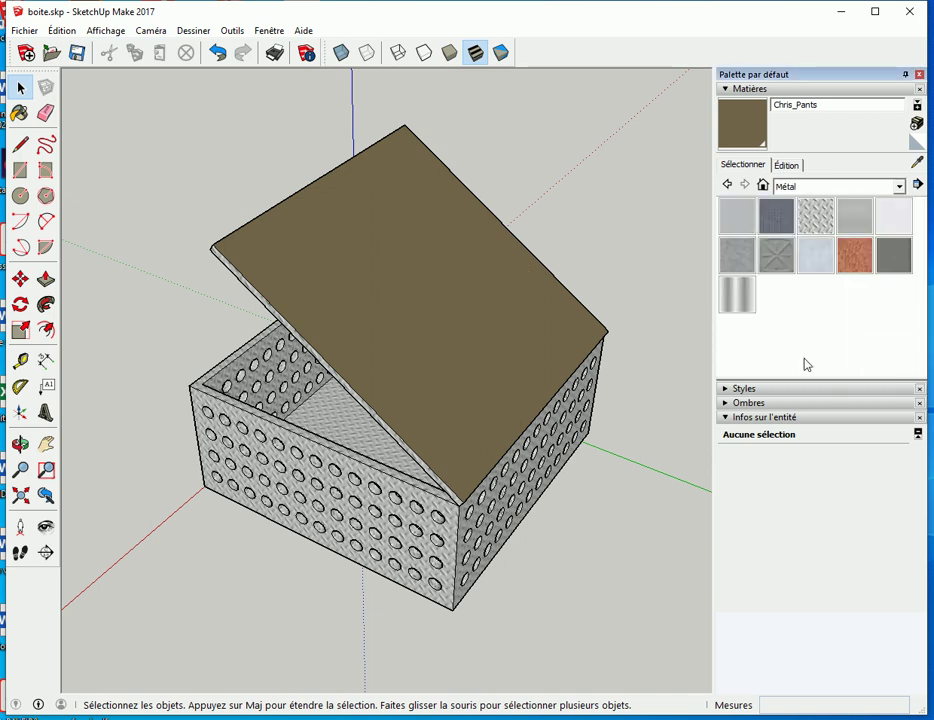
{"action": "left_click", "coordinate": [767, 230]}
{"action": "left_click", "coordinate": [430, 290]}
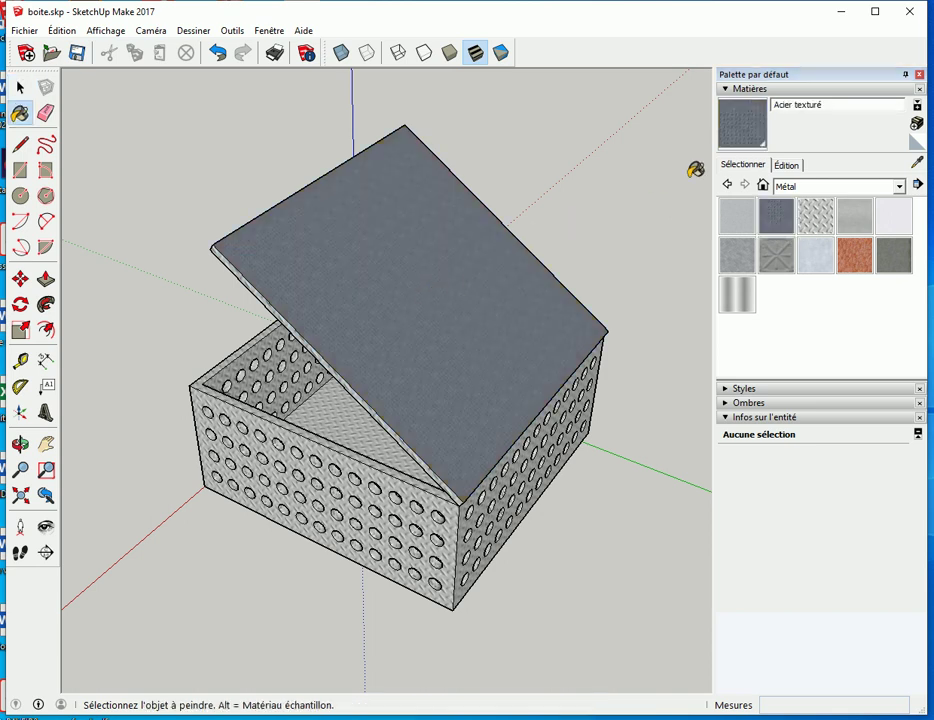
- Repaint the lid top with Acier texturé blanc and zoom to check the result
{"action": "left_click", "coordinate": [813, 219]}
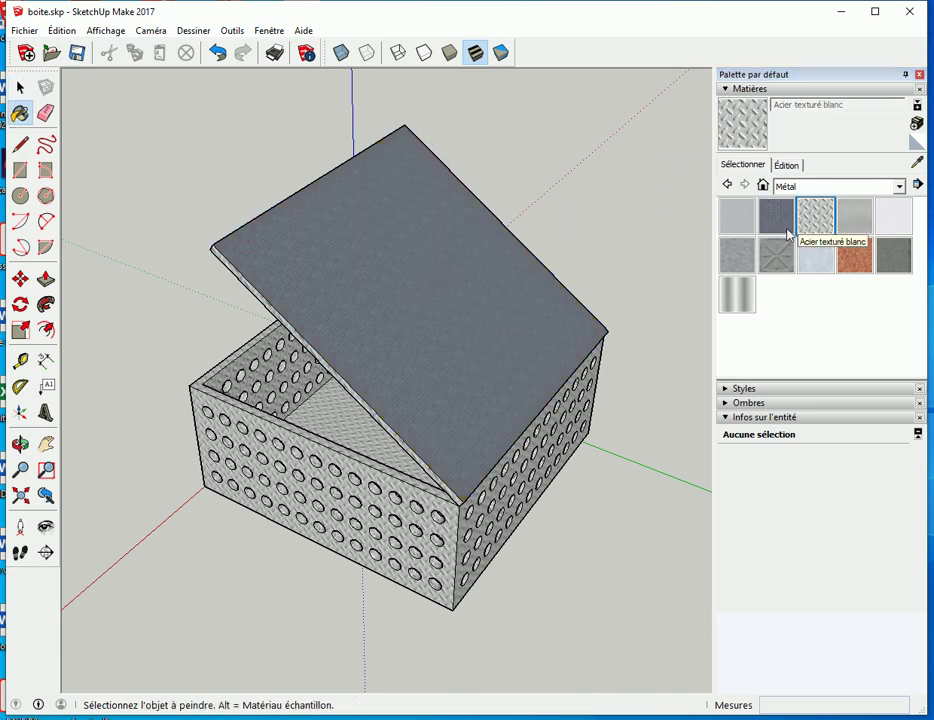
{"action": "left_click", "coordinate": [392, 314]}
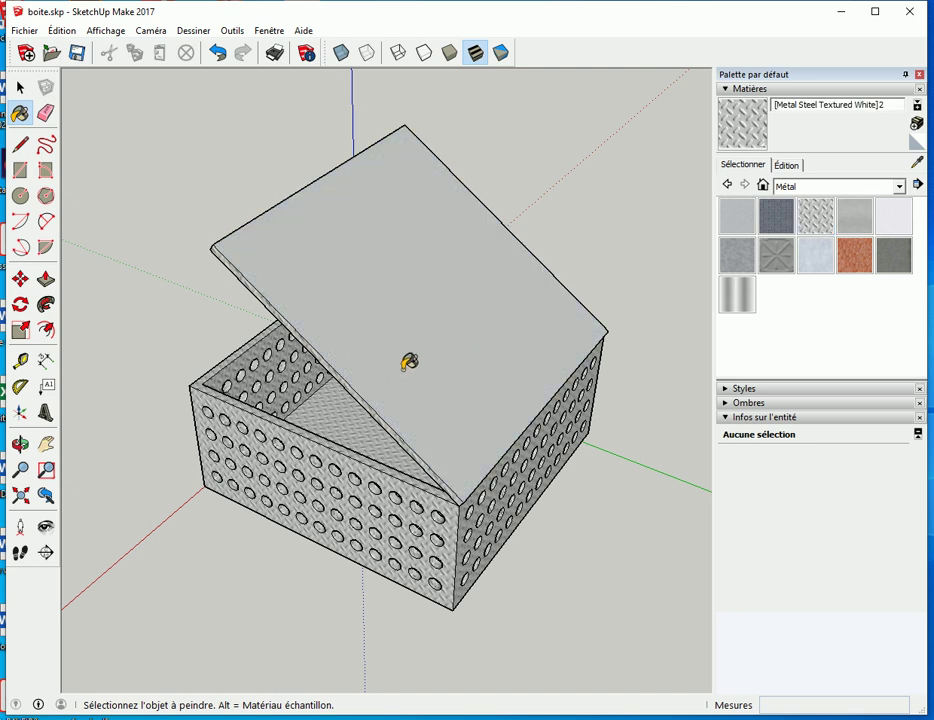
{"action": "scroll", "coordinate": [408, 362], "scroll_direction": "up", "scroll_amount": 3}
{"action": "scroll", "coordinate": [390, 375], "scroll_direction": "up", "scroll_amount": 2}
{"action": "scroll", "coordinate": [377, 388], "scroll_direction": "up", "scroll_amount": 3}
{"action": "scroll", "coordinate": [338, 402], "scroll_direction": "up", "scroll_amount": 3}
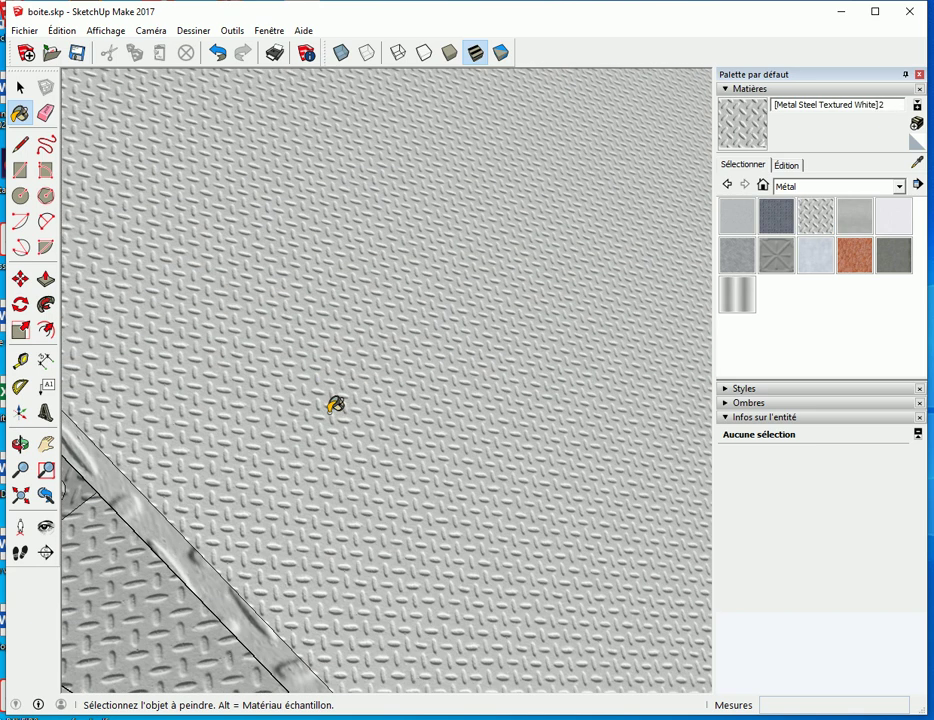
{"action": "scroll", "coordinate": [337, 404], "scroll_direction": "down", "scroll_amount": 3}
{"action": "scroll", "coordinate": [355, 402], "scroll_direction": "down", "scroll_amount": 3}
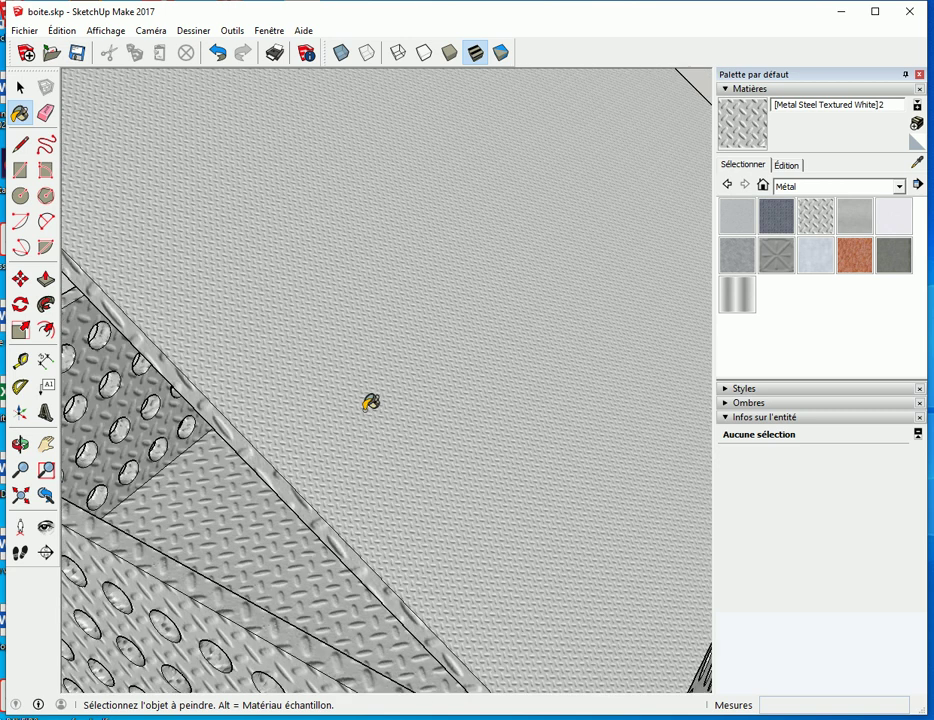
{"action": "scroll", "coordinate": [375, 398], "scroll_direction": "down", "scroll_amount": 2}
{"action": "scroll", "coordinate": [384, 397], "scroll_direction": "down", "scroll_amount": 2}
{"action": "key", "text": "space"}
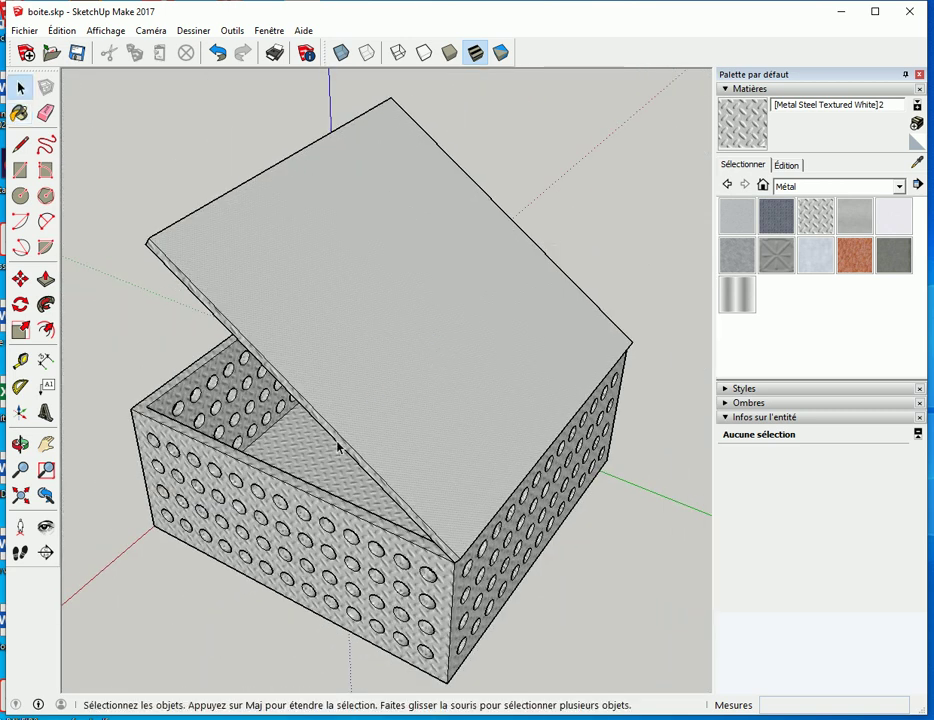
- Select the box group and view Acier texturé blanc's texture settings in Édition
{"action": "left_click", "coordinate": [340, 447]}
{"action": "left_click", "coordinate": [305, 510]}
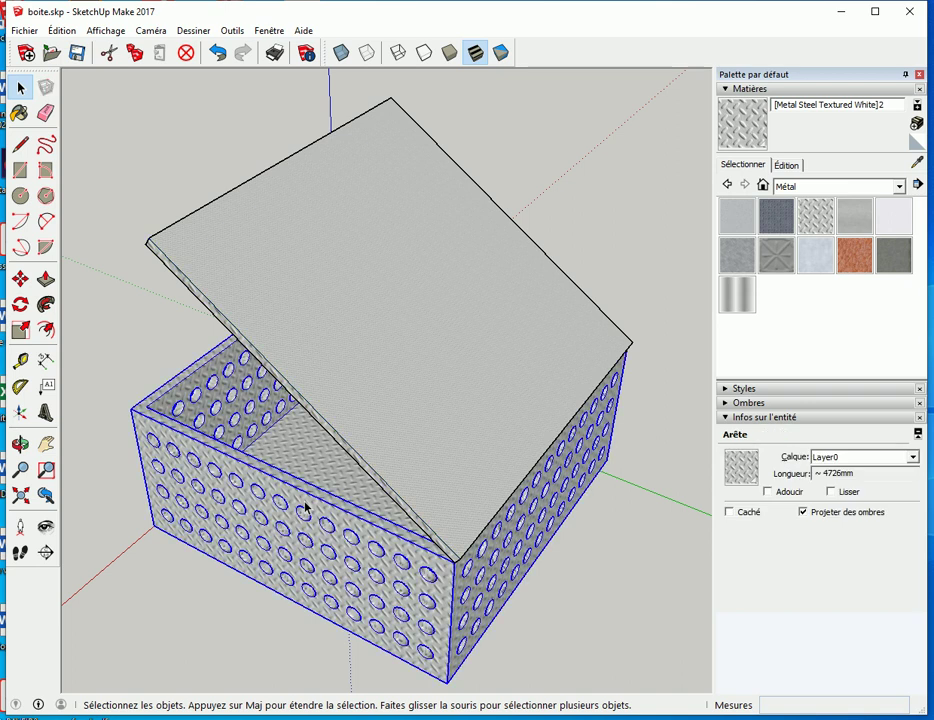
{"action": "left_click", "coordinate": [816, 215]}
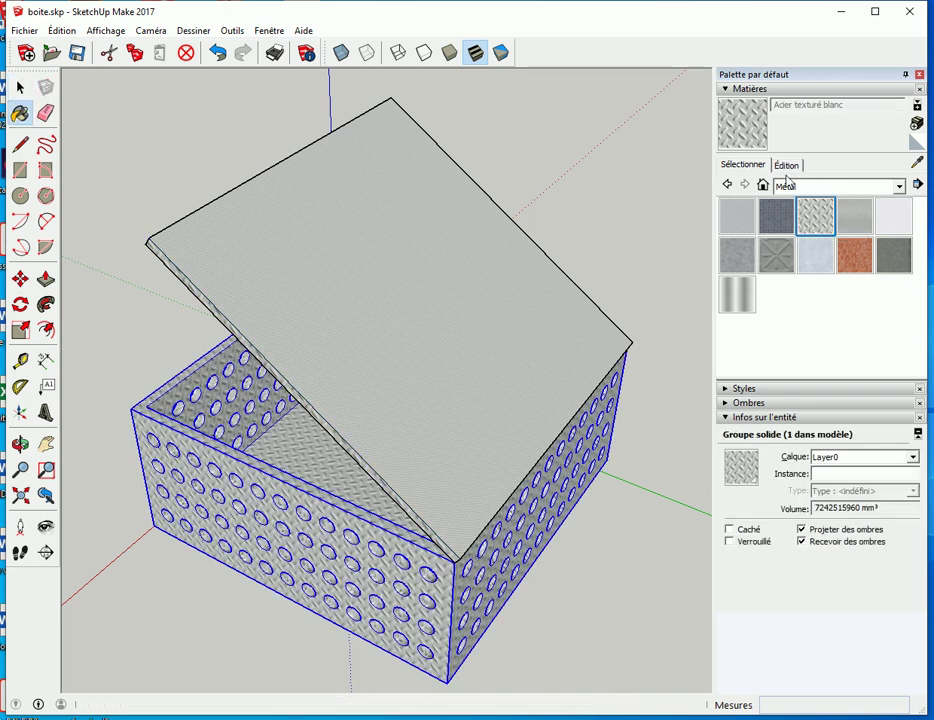
{"action": "left_click", "coordinate": [787, 166]}
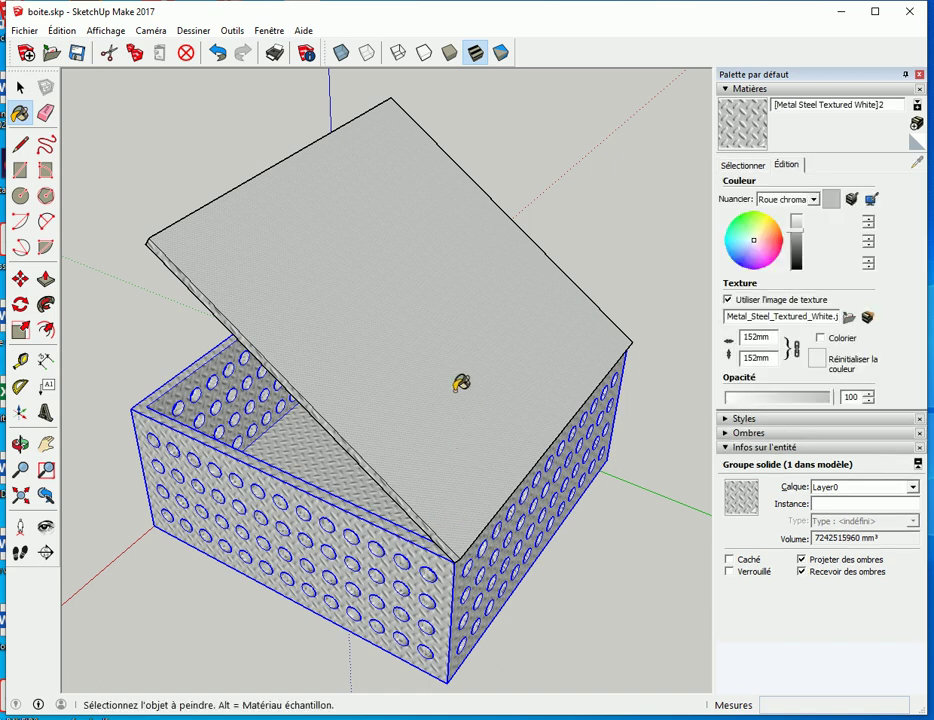
- Clear the selection and list the materials already used in the model
{"action": "key", "text": "space"}
{"action": "left_click", "coordinate": [586, 231]}
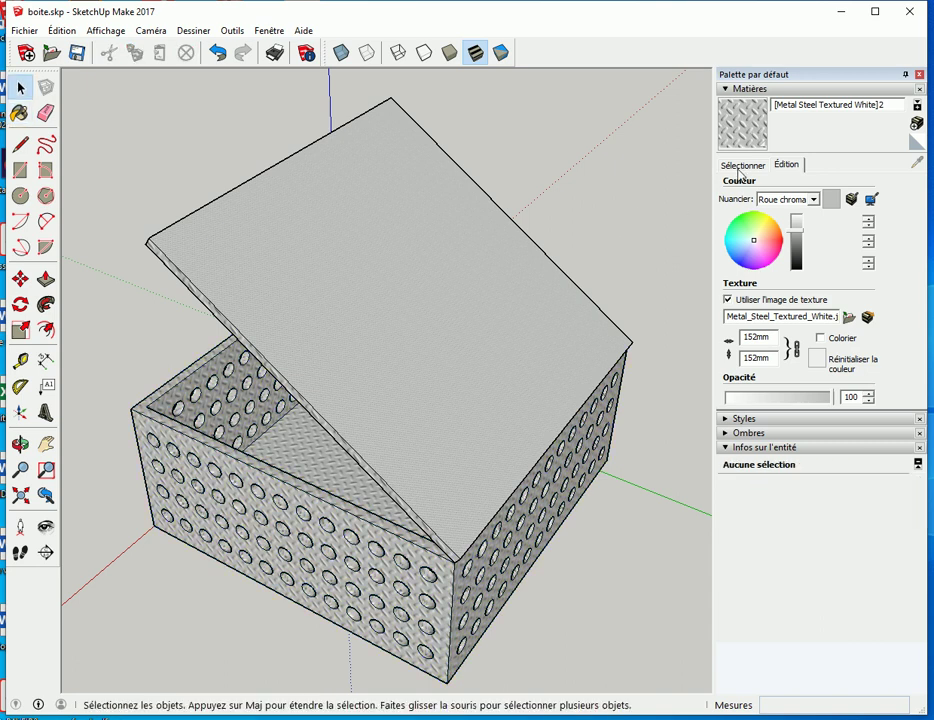
{"action": "left_click", "coordinate": [742, 165]}
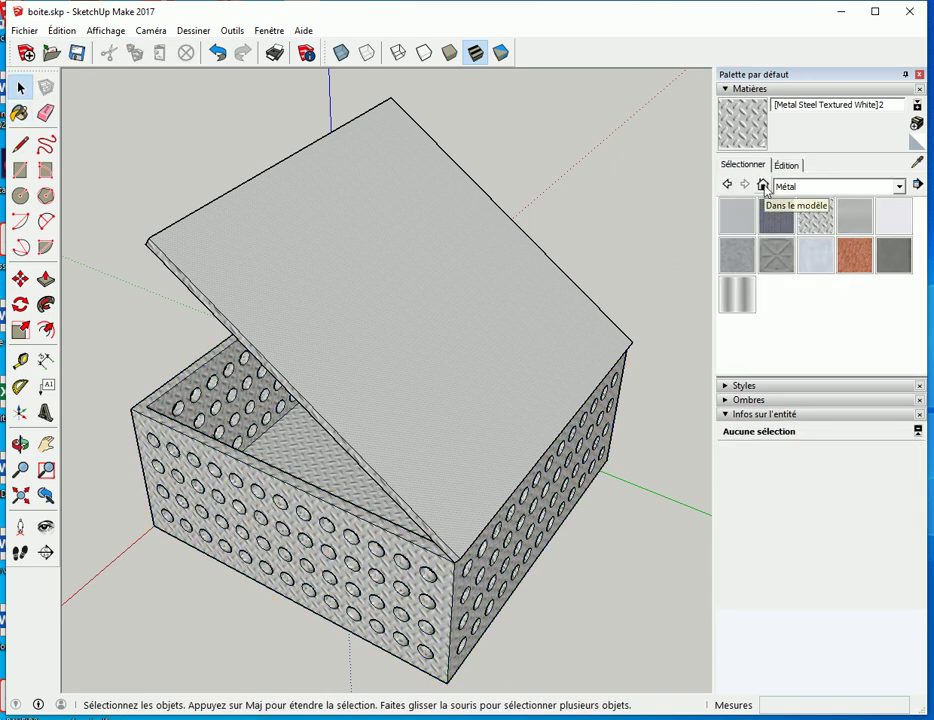
{"action": "left_click", "coordinate": [763, 186]}
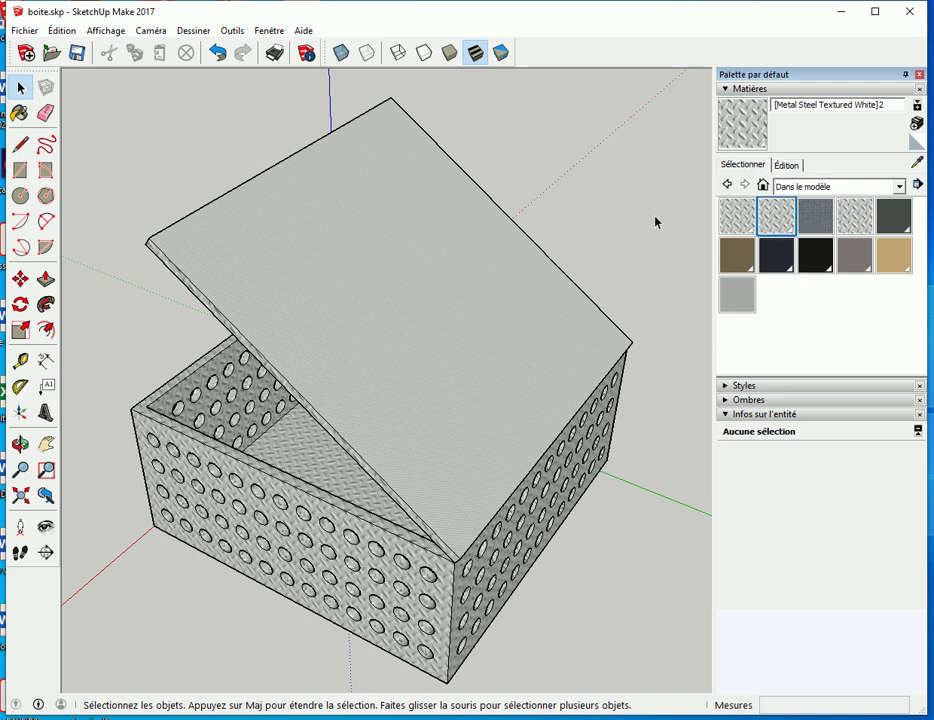
- Paint the lid with the in-model Acier texturé blanc after undoing a first steel attempt
{"action": "left_click", "coordinate": [737, 215]}
{"action": "left_click", "coordinate": [456, 310]}
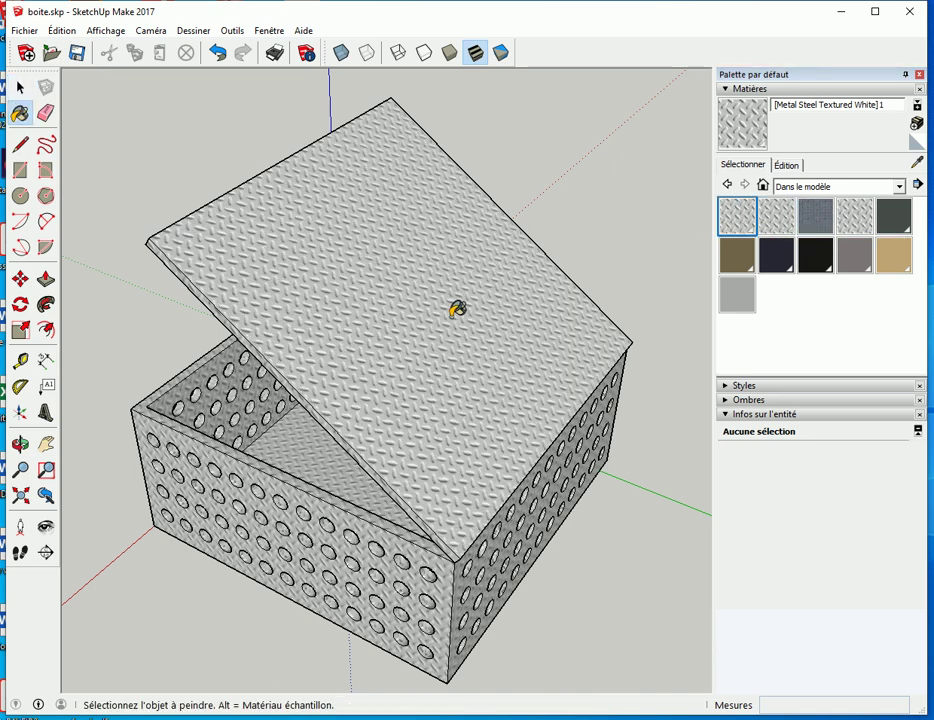
{"action": "key", "text": "ctrl+z"}
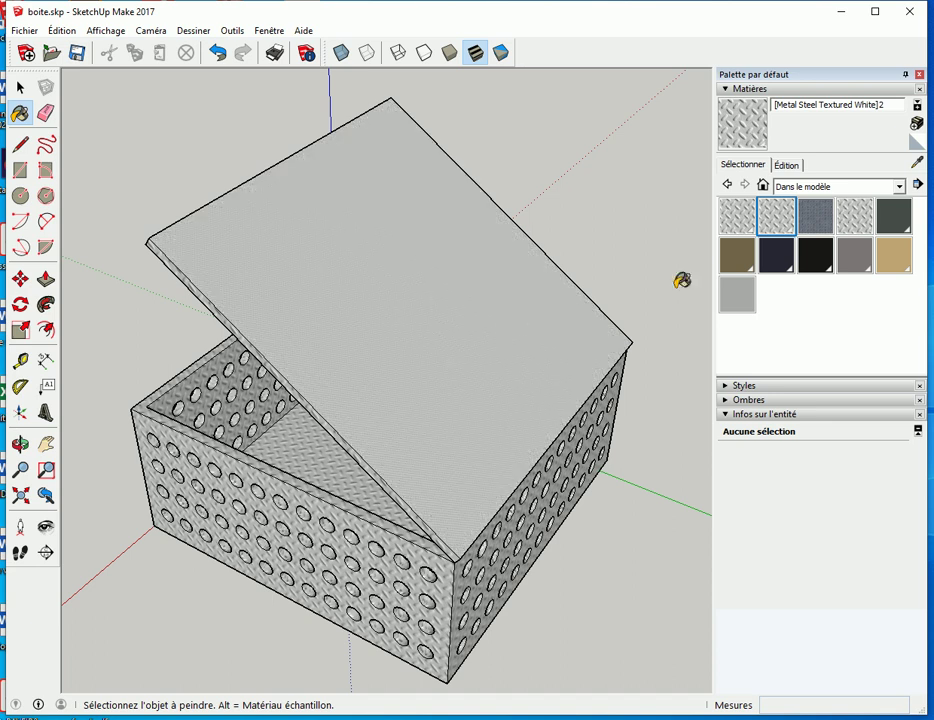
{"action": "left_click", "coordinate": [855, 215]}
{"action": "left_click", "coordinate": [509, 330]}
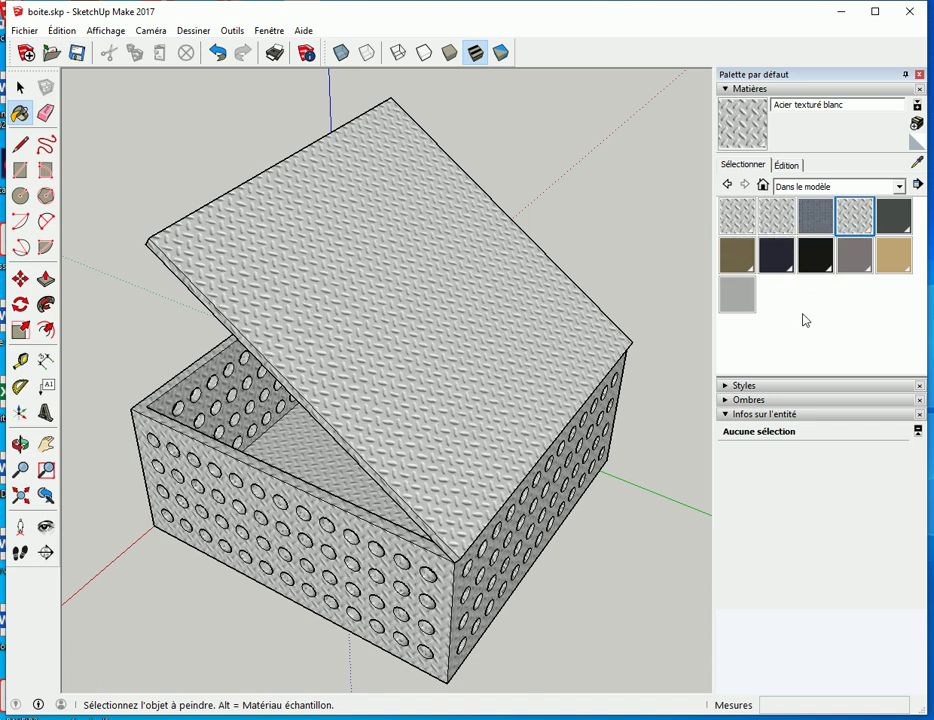
{"action": "left_click", "coordinate": [741, 304]}
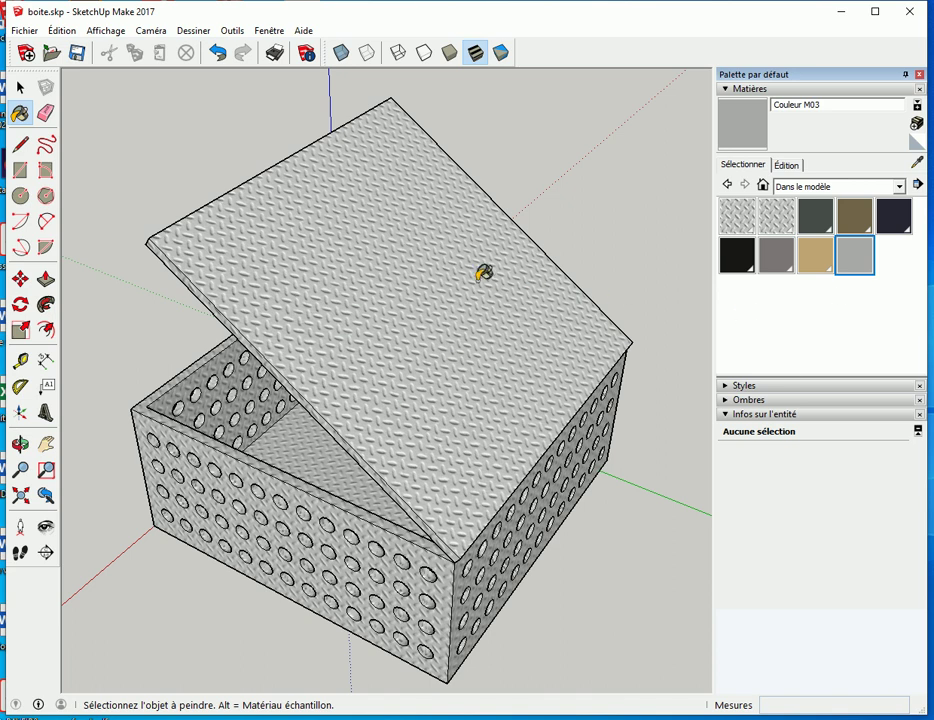
{"action": "middle_click_drag", "start_coordinate": [392, 327], "coordinate": [360, 323]}
{"action": "scroll", "coordinate": [360, 323], "scroll_direction": "up", "scroll_amount": 2}
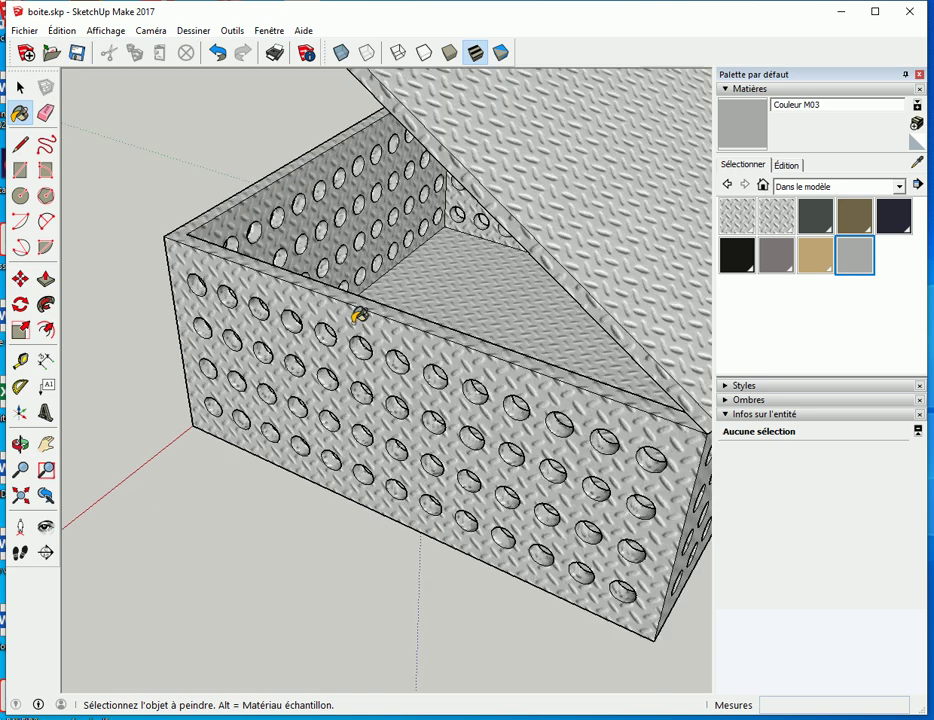
{"action": "scroll", "coordinate": [359, 313], "scroll_direction": "up", "scroll_amount": 2}
{"action": "scroll", "coordinate": [363, 352], "scroll_direction": "up", "scroll_amount": 2}
{"action": "scroll", "coordinate": [365, 354], "scroll_direction": "up", "scroll_amount": 2}
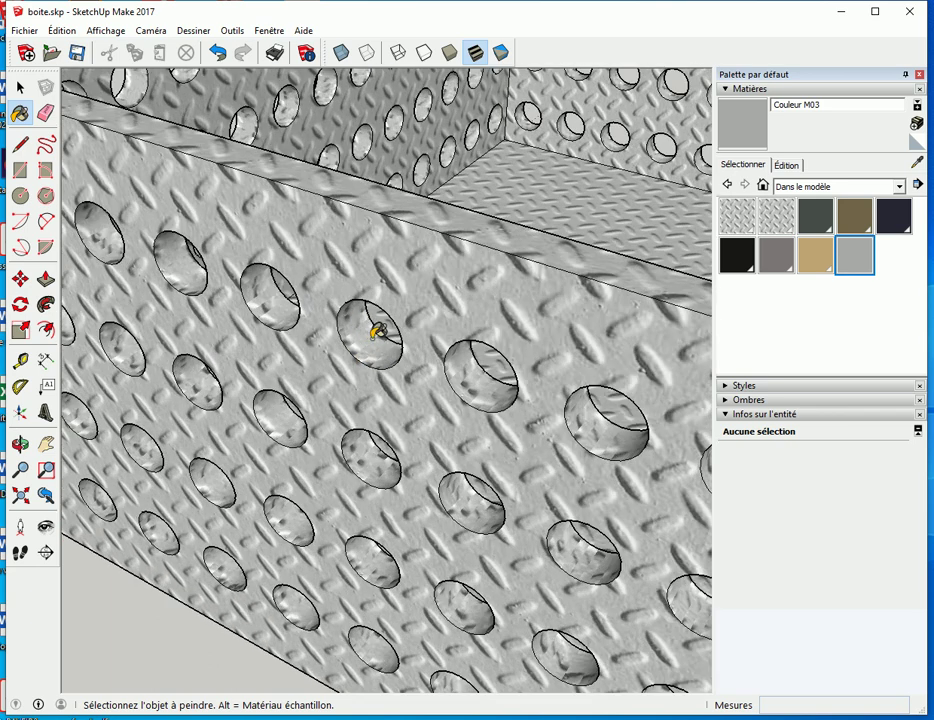
{"action": "scroll", "coordinate": [371, 329], "scroll_direction": "down", "scroll_amount": 2}
{"action": "scroll", "coordinate": [375, 331], "scroll_direction": "down", "scroll_amount": 2}
{"action": "scroll", "coordinate": [375, 339], "scroll_direction": "down", "scroll_amount": 1}
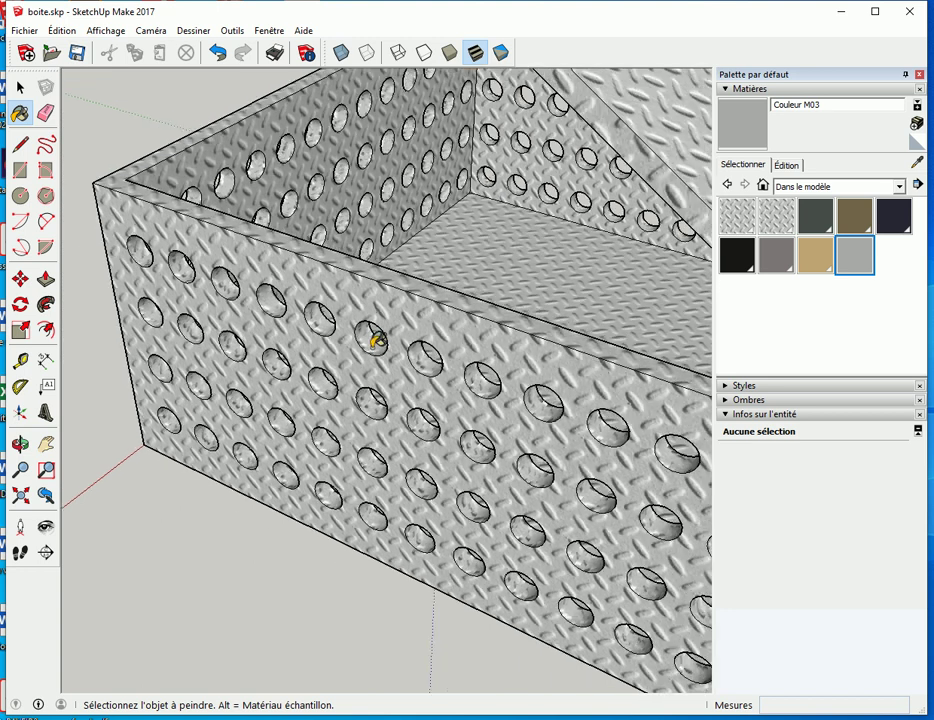
{"action": "scroll", "coordinate": [376, 336], "scroll_direction": "down", "scroll_amount": 1}
{"action": "middle_click_drag", "start_coordinate": [377, 334], "coordinate": [331, 350]}
{"action": "scroll", "coordinate": [441, 386], "scroll_direction": "down", "scroll_amount": 1}
{"action": "mouse_move", "coordinate": [441, 386]}
{"action": "middle_mouse_down"}
{"action": "mouse_move", "coordinate": [507, 402]}
{"action": "mouse_move", "coordinate": [388, 411]}
{"action": "mouse_move", "coordinate": [407, 411]}
{"action": "mouse_move", "coordinate": [426, 368]}
{"action": "middle_mouse_up"}
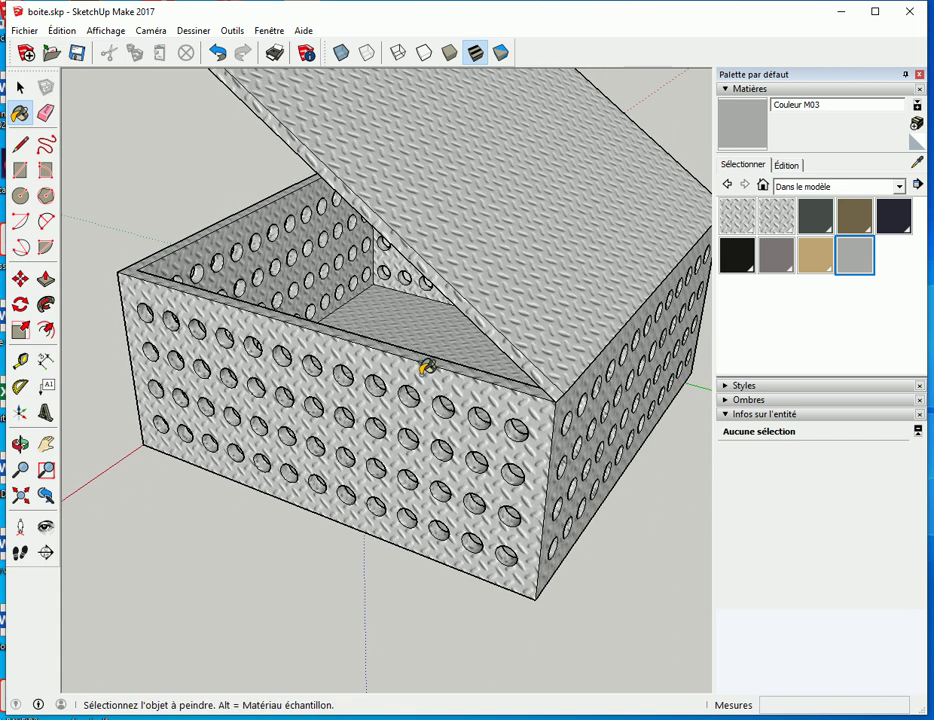
- Explode the box group via Éclater, inspect its front face, then undo to restore the group
{"action": "key", "text": "space"}
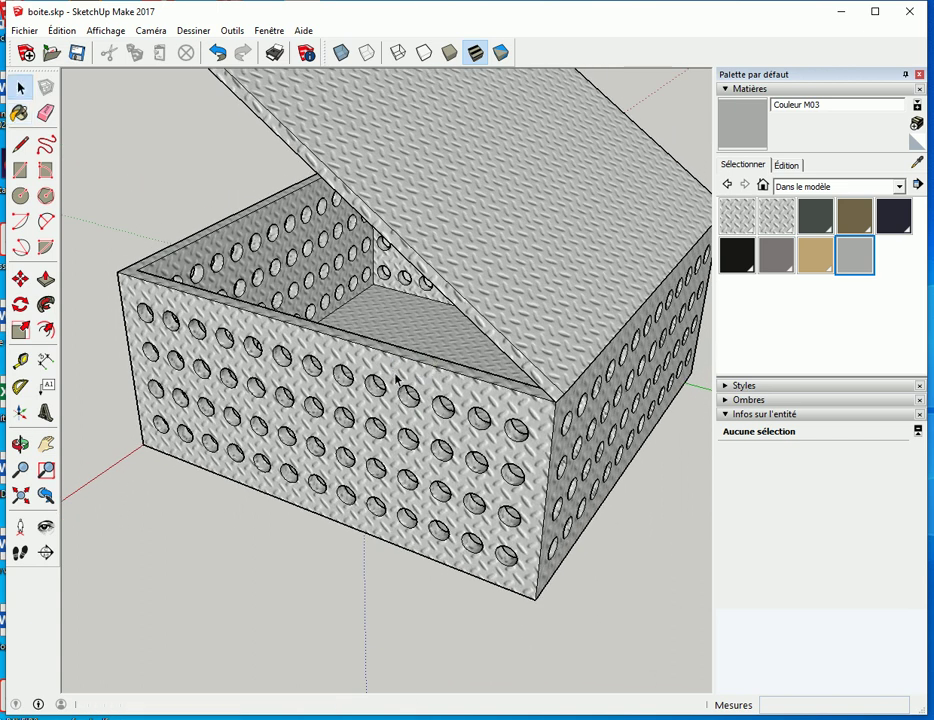
{"action": "left_click", "coordinate": [395, 378]}
{"action": "right_click", "coordinate": [388, 368]}
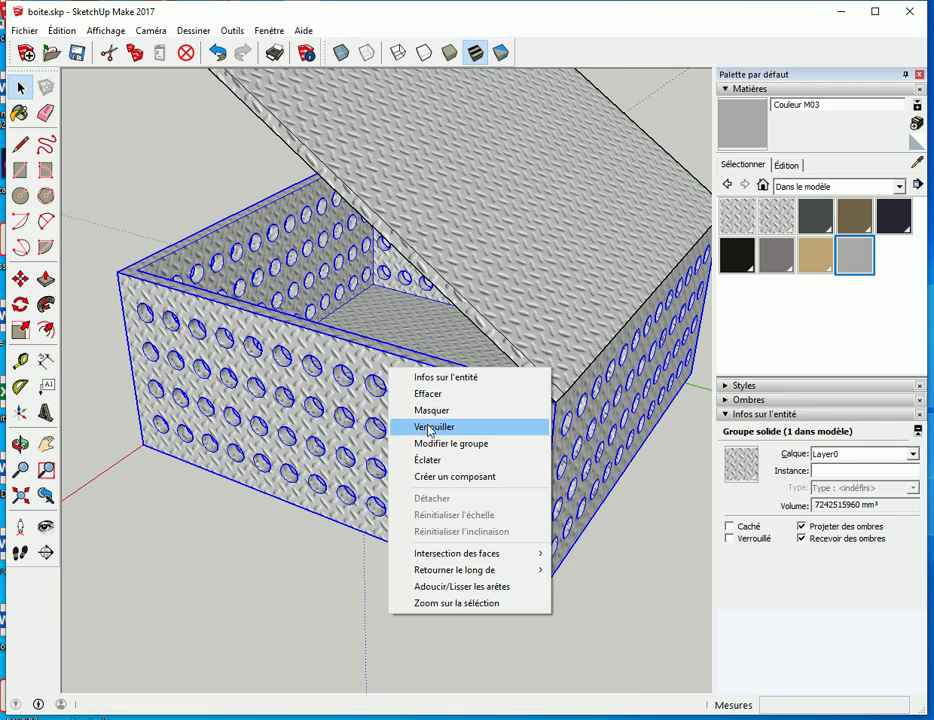
{"action": "left_click", "coordinate": [436, 462]}
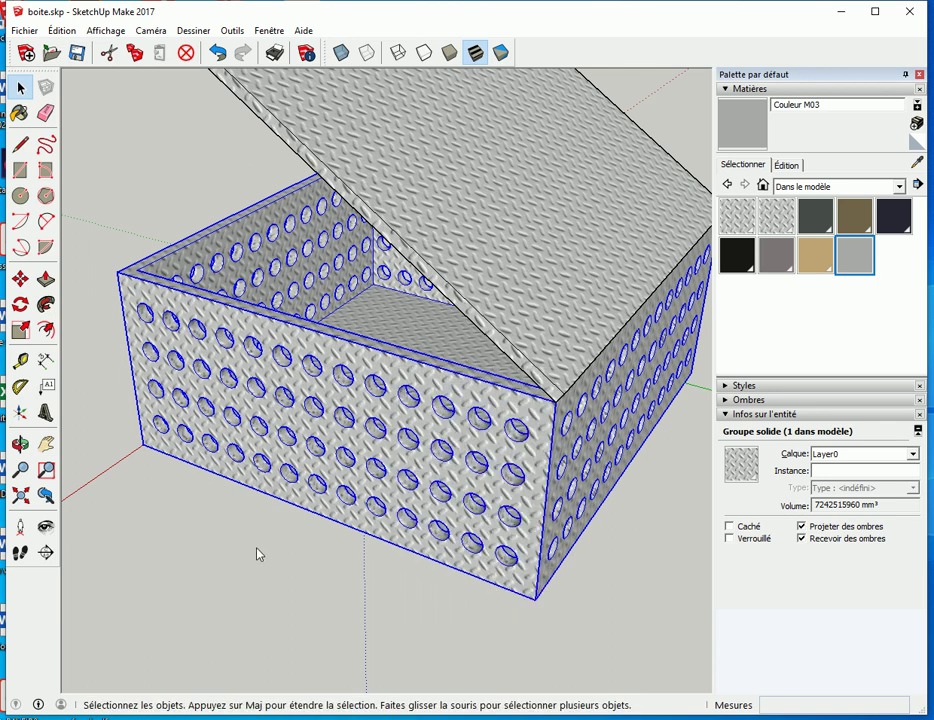
{"action": "left_click", "coordinate": [256, 555]}
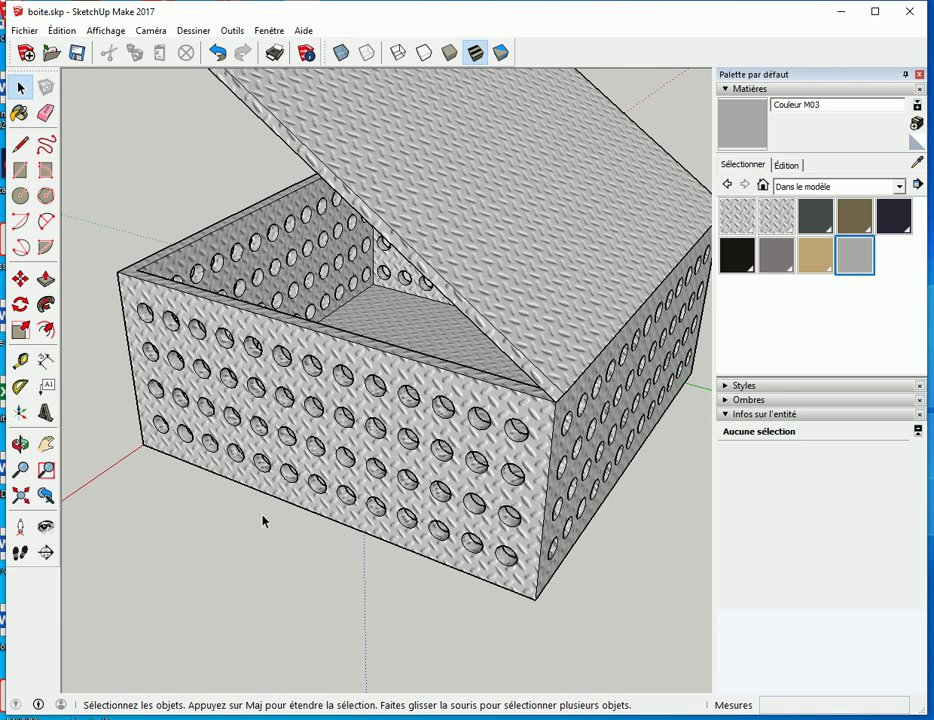
{"action": "left_click", "coordinate": [345, 404]}
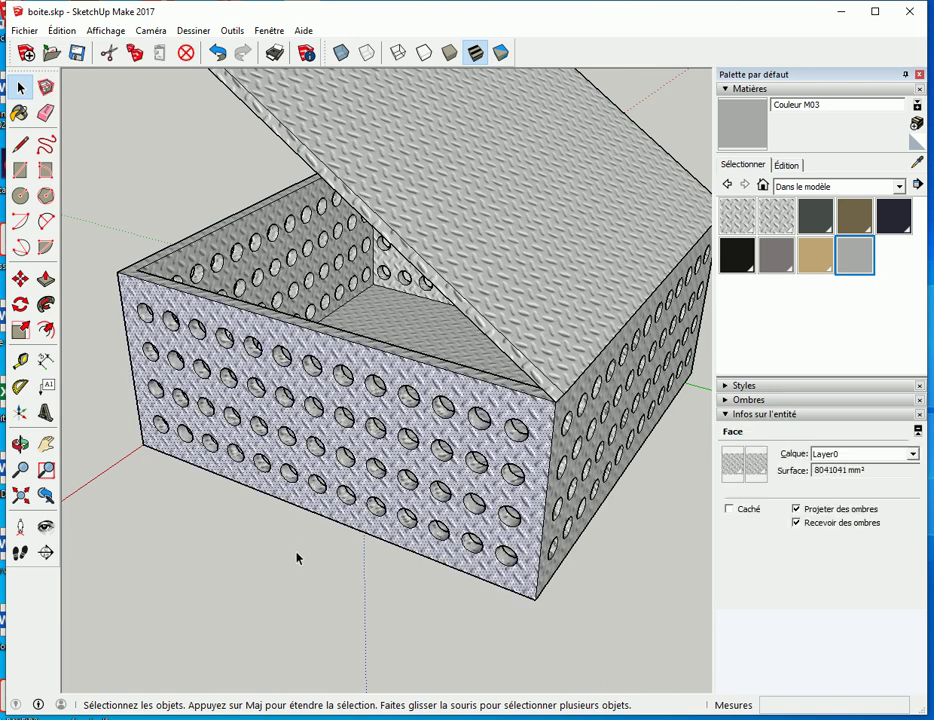
{"action": "left_click", "coordinate": [296, 557]}
{"action": "key", "text": "ctrl+z"}
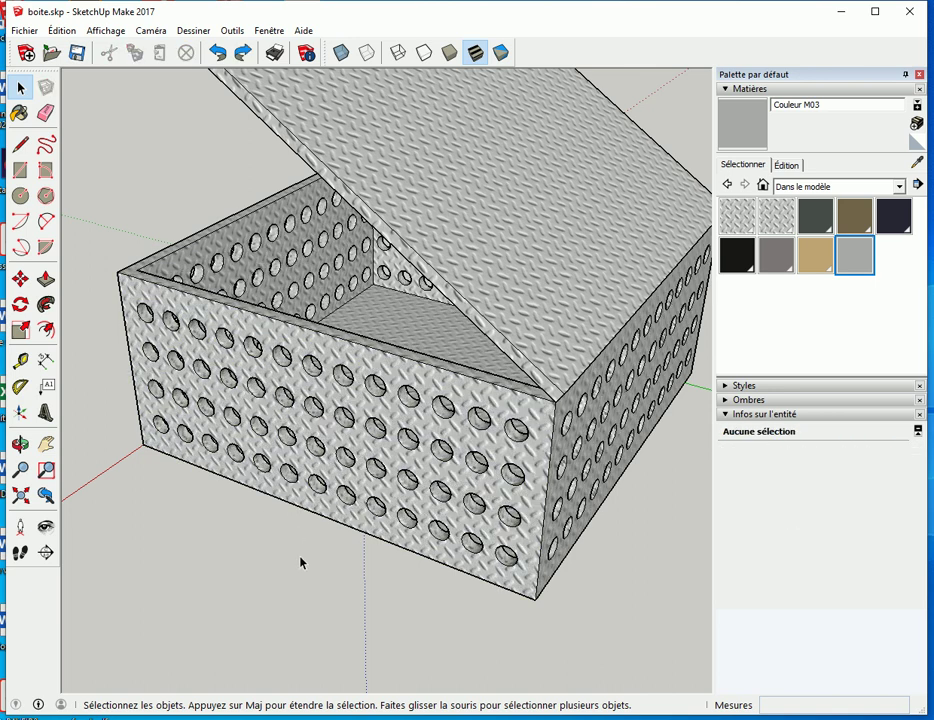
- Reselect the box group and enter it to edit a hole's inner surface
{"action": "left_click", "coordinate": [338, 368]}
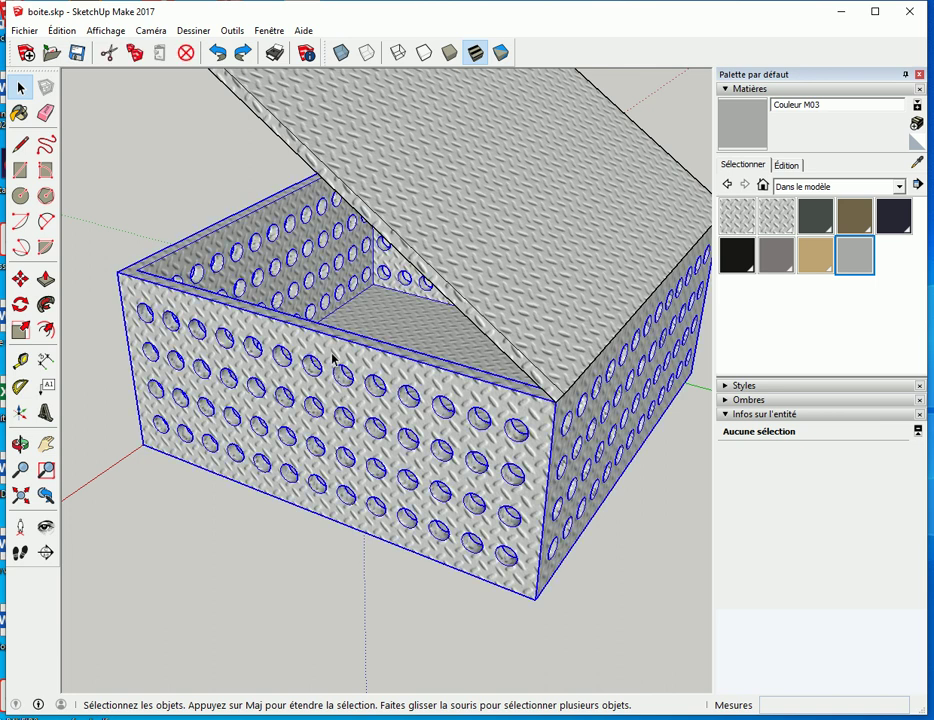
{"action": "left_click", "coordinate": [305, 538]}
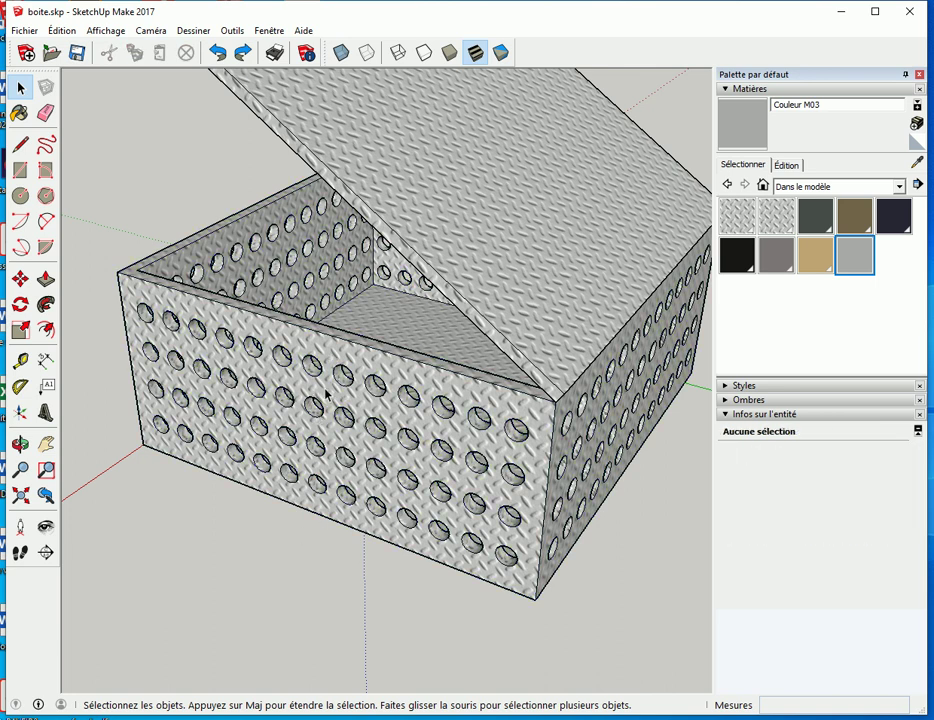
{"action": "left_click", "coordinate": [331, 386]}
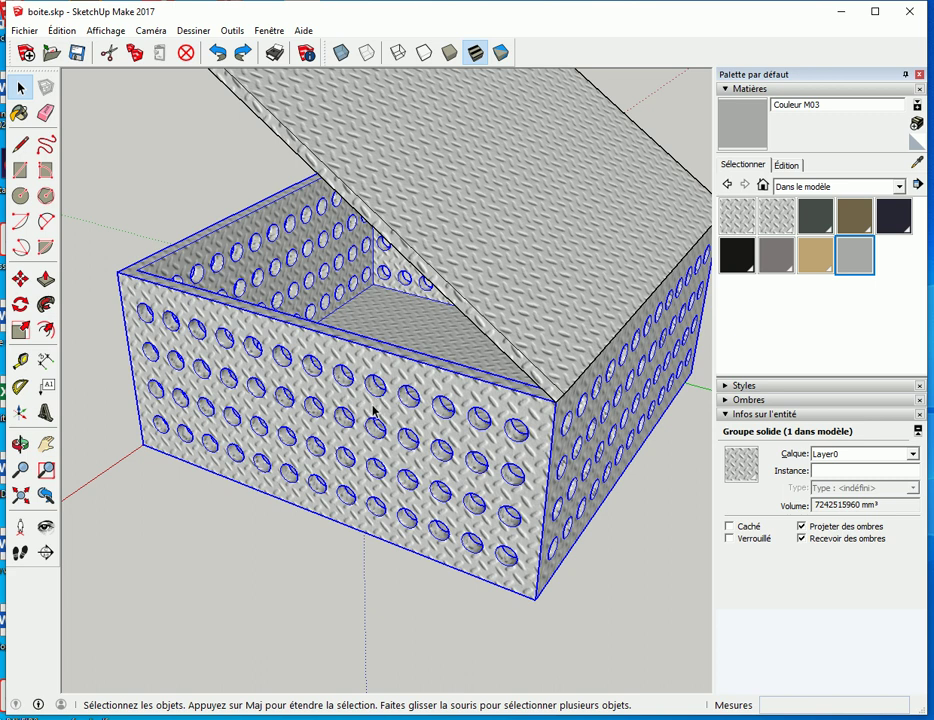
{"action": "scroll", "coordinate": [366, 410], "scroll_direction": "up", "scroll_amount": 1}
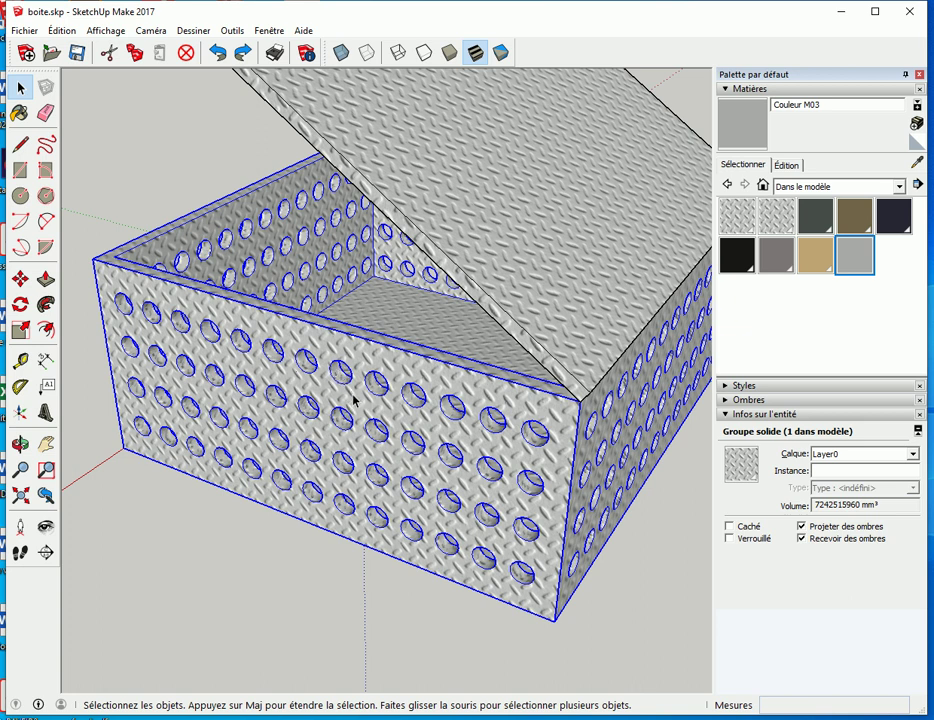
{"action": "double_click", "coordinate": [355, 403]}
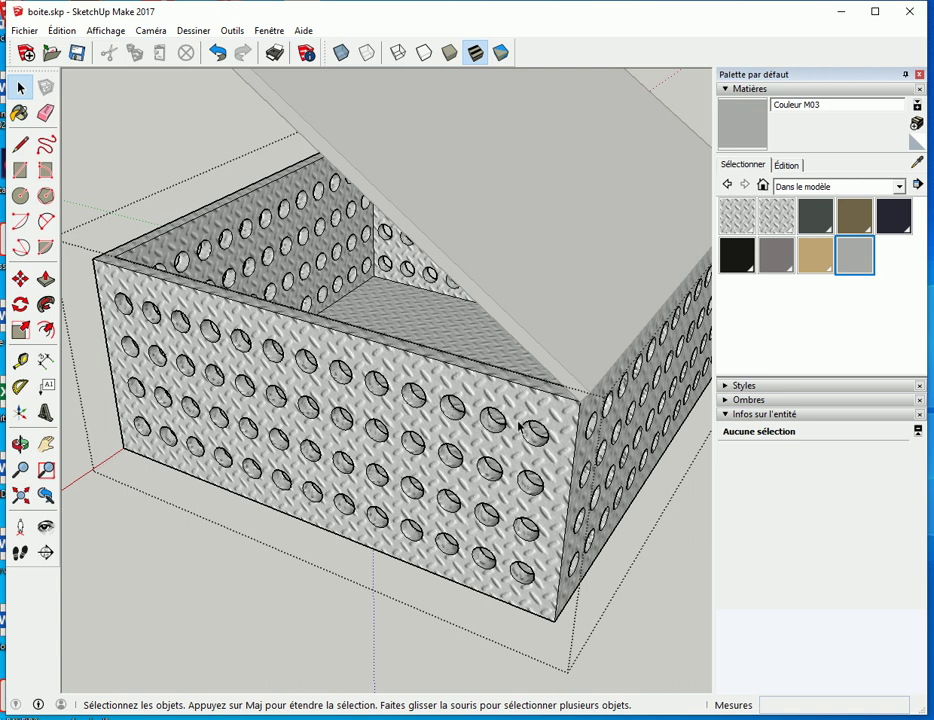
{"action": "left_click", "coordinate": [540, 460]}
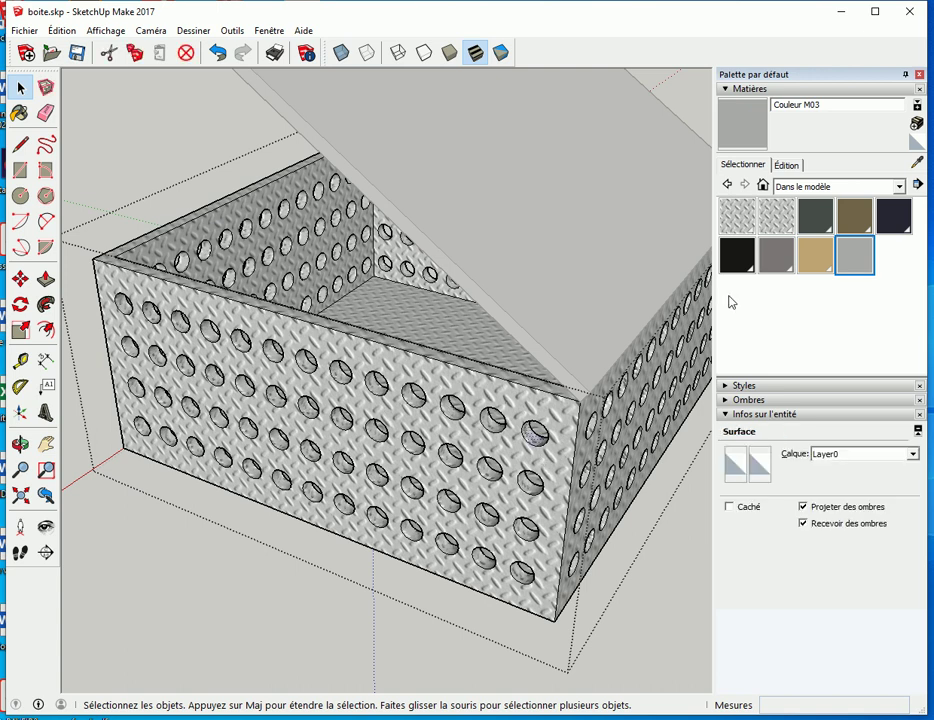
- Paint one hole's inner surface with the dark grey shoe-sole material and exit the group
{"action": "left_click", "coordinate": [776, 255]}
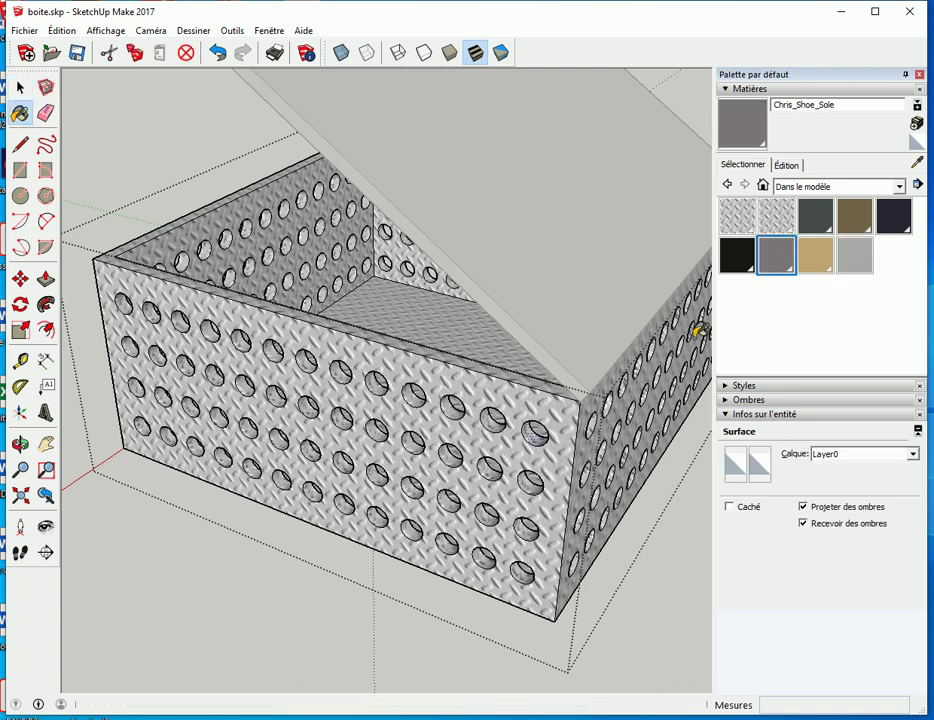
{"action": "left_click", "coordinate": [532, 440]}
{"action": "key", "text": "space"}
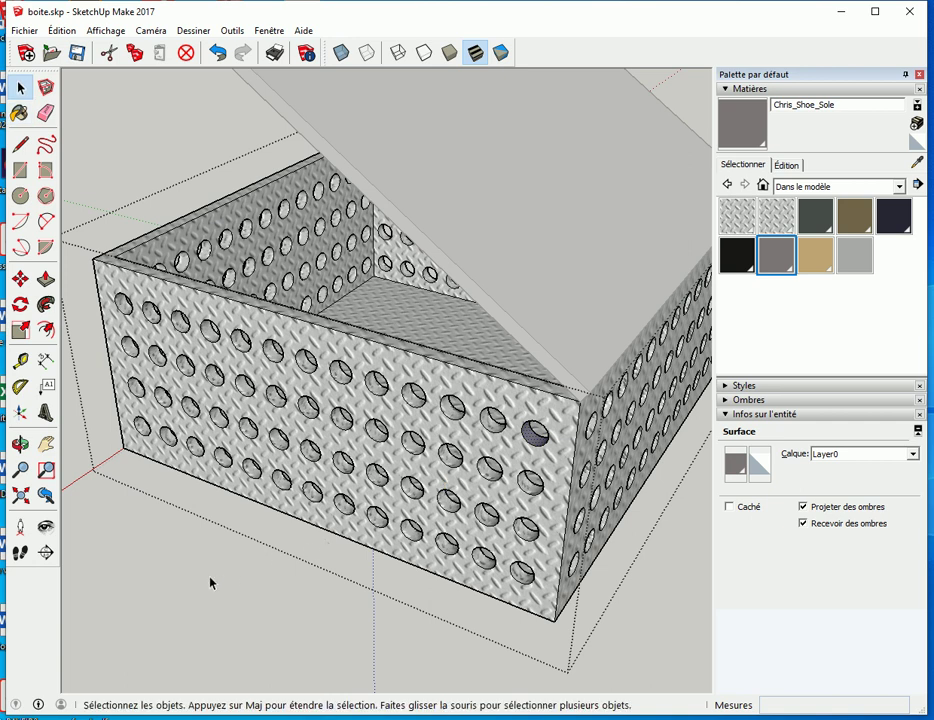
{"action": "left_click", "coordinate": [208, 580]}
- Orbit around the box and reopen the box group for editing
{"action": "middle_click_drag", "start_coordinate": [540, 437], "coordinate": [490, 455]}
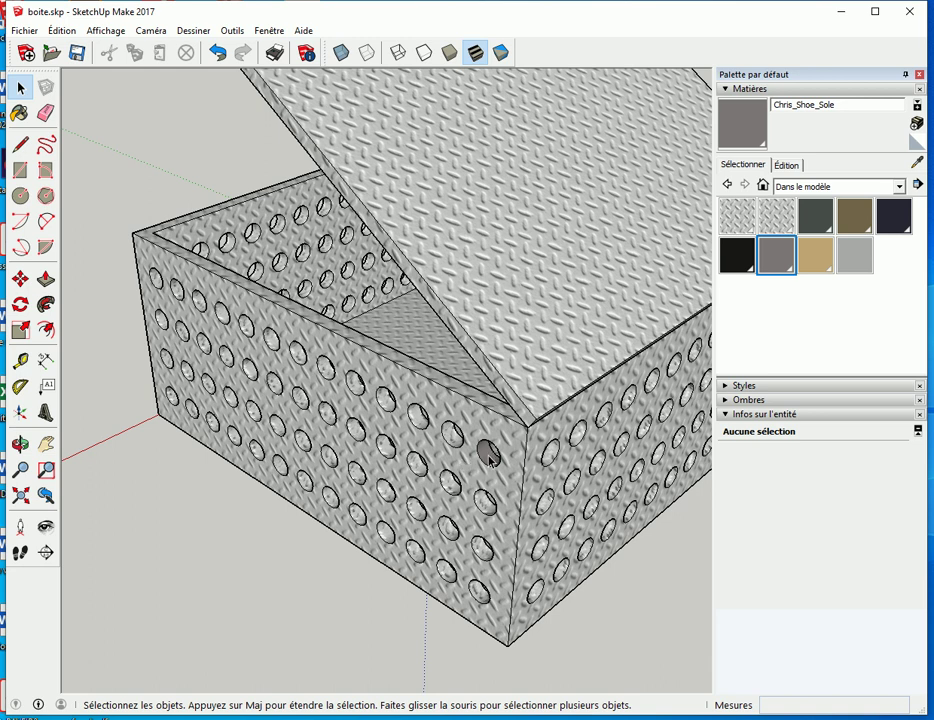
{"action": "left_click", "coordinate": [393, 378]}
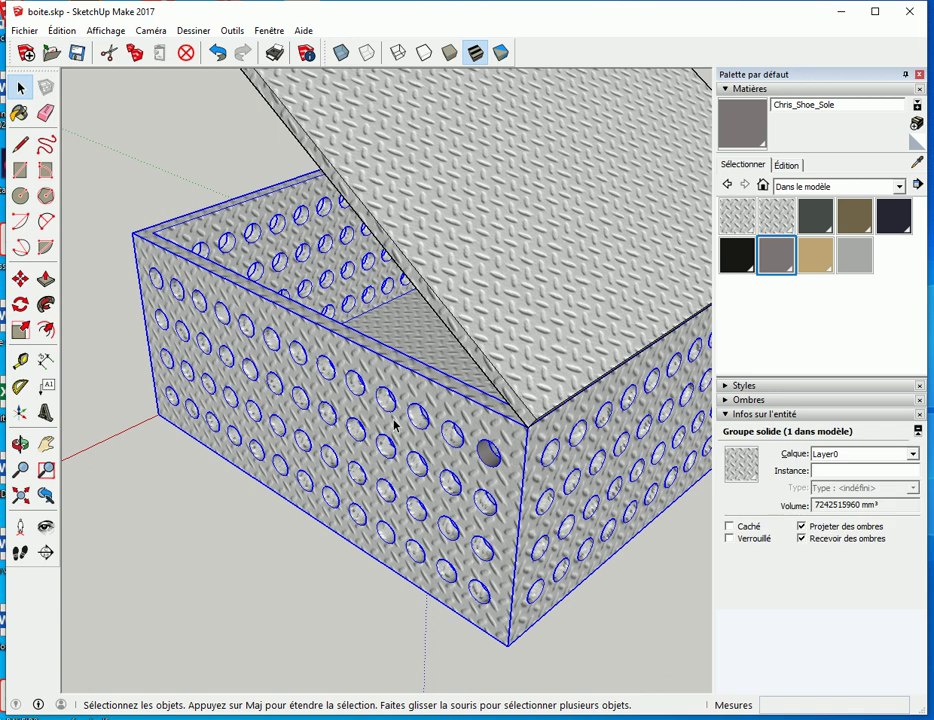
{"action": "left_click", "coordinate": [305, 577]}
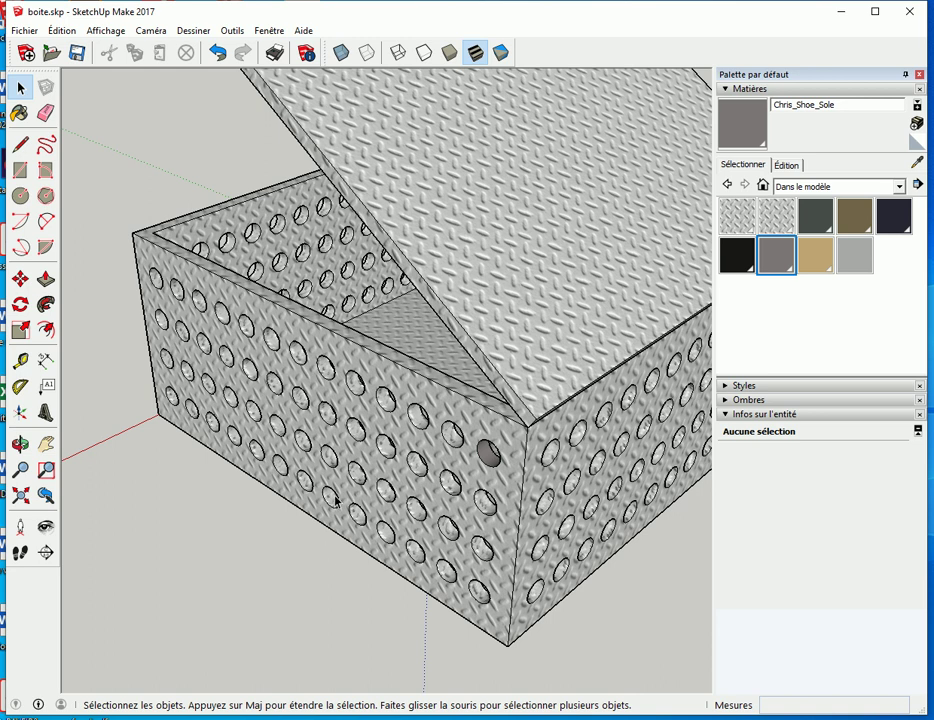
{"action": "middle_click_drag", "start_coordinate": [335, 500], "coordinate": [481, 437]}
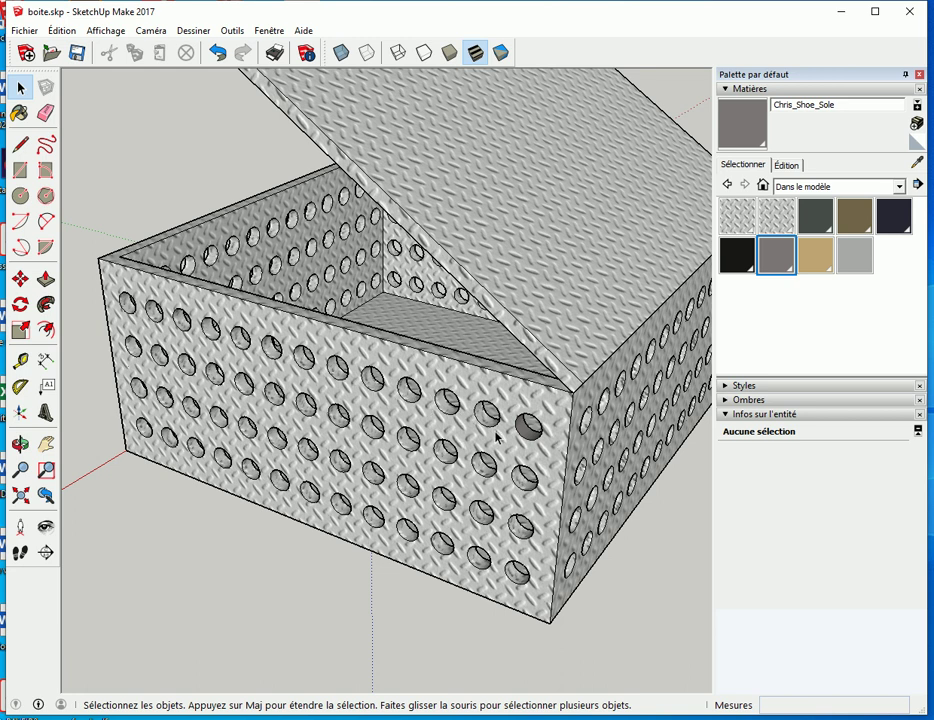
{"action": "double_click", "coordinate": [497, 447]}
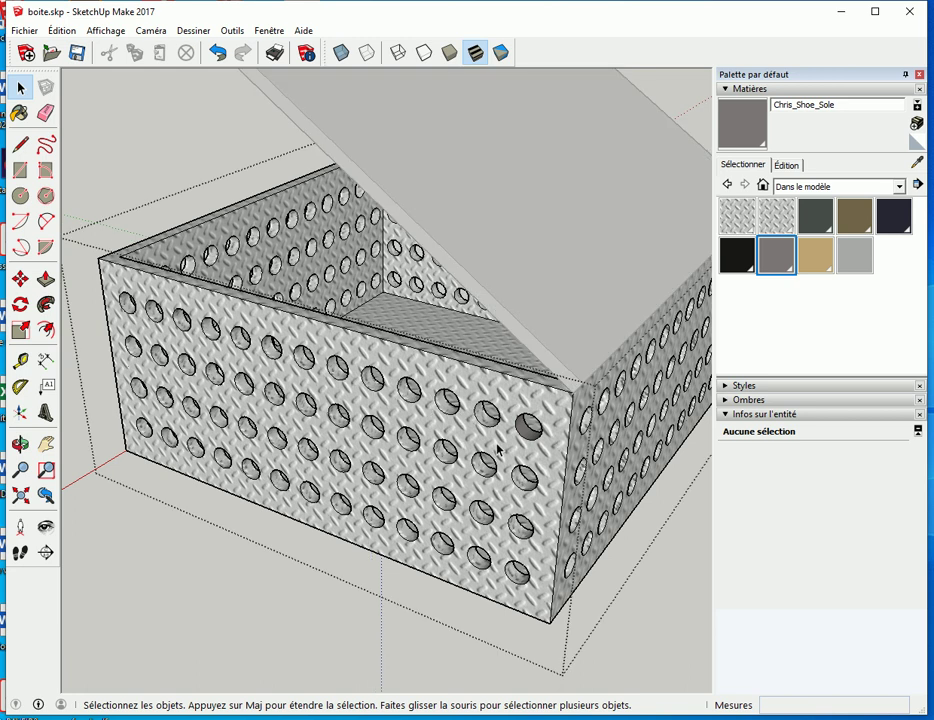
- Move-copy the top right-column hole to the bottom row and space the copies evenly with /3
{"action": "scroll", "coordinate": [497, 447], "scroll_direction": "up", "scroll_amount": 1}
{"action": "scroll", "coordinate": [500, 444], "scroll_direction": "up", "scroll_amount": 1}
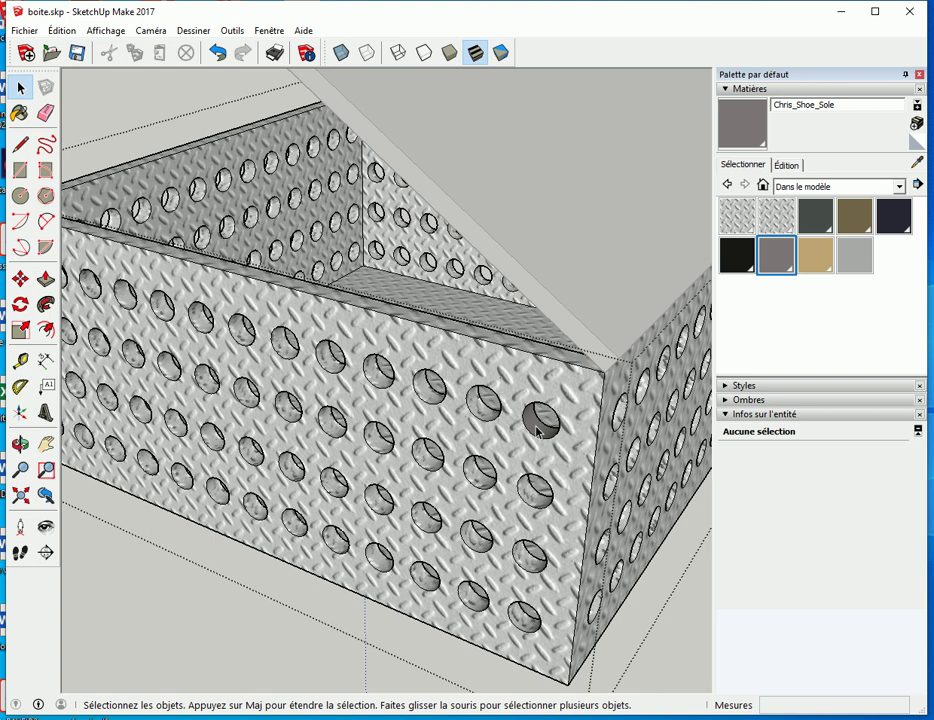
{"action": "left_click", "coordinate": [537, 431]}
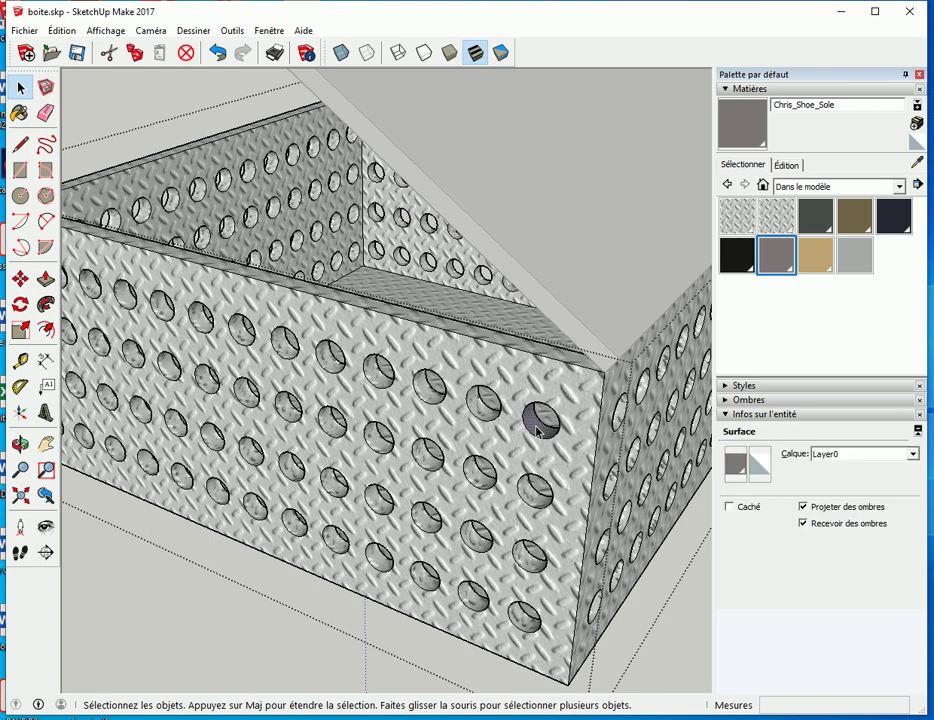
{"action": "key", "text": "m"}
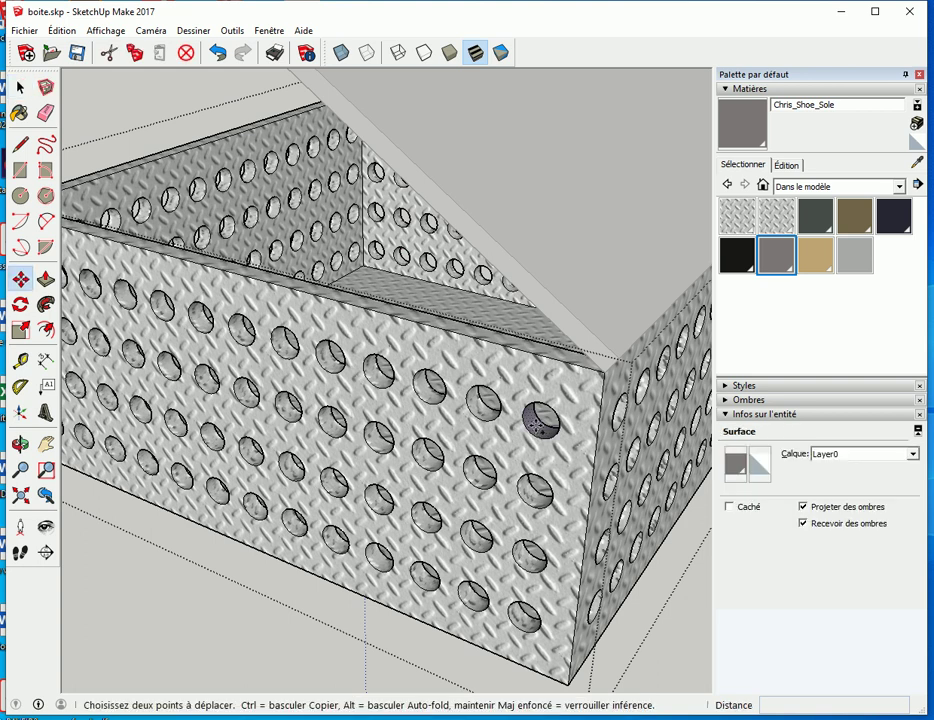
{"action": "left_click", "coordinate": [539, 437], "text": "ctrl"}
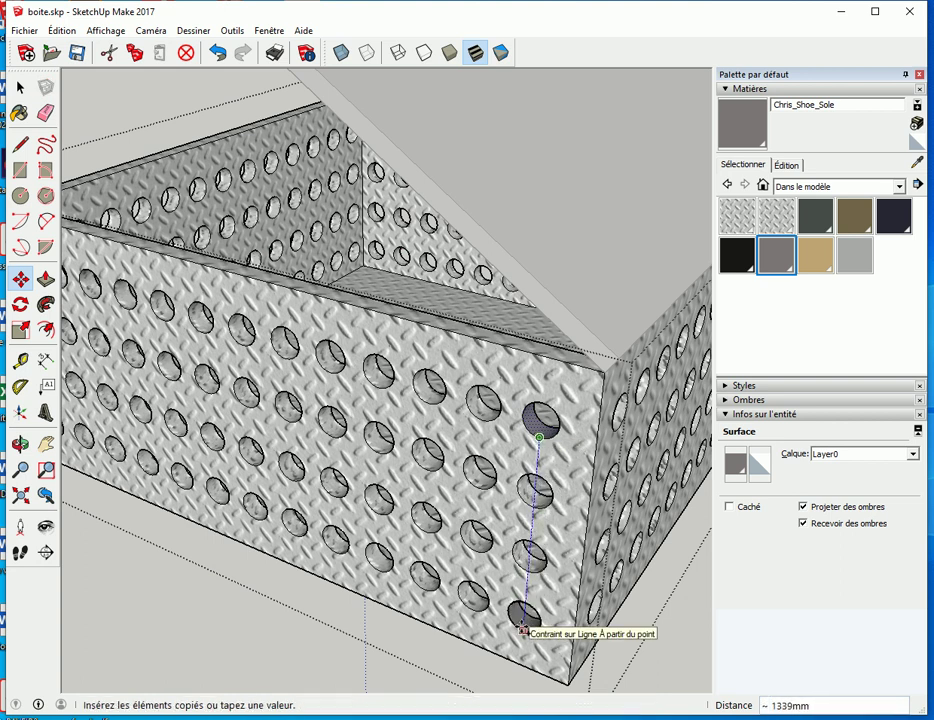
{"action": "left_click", "coordinate": [522, 630]}
{"action": "type", "text": "/3"}
{"action": "key", "text": "Return"}
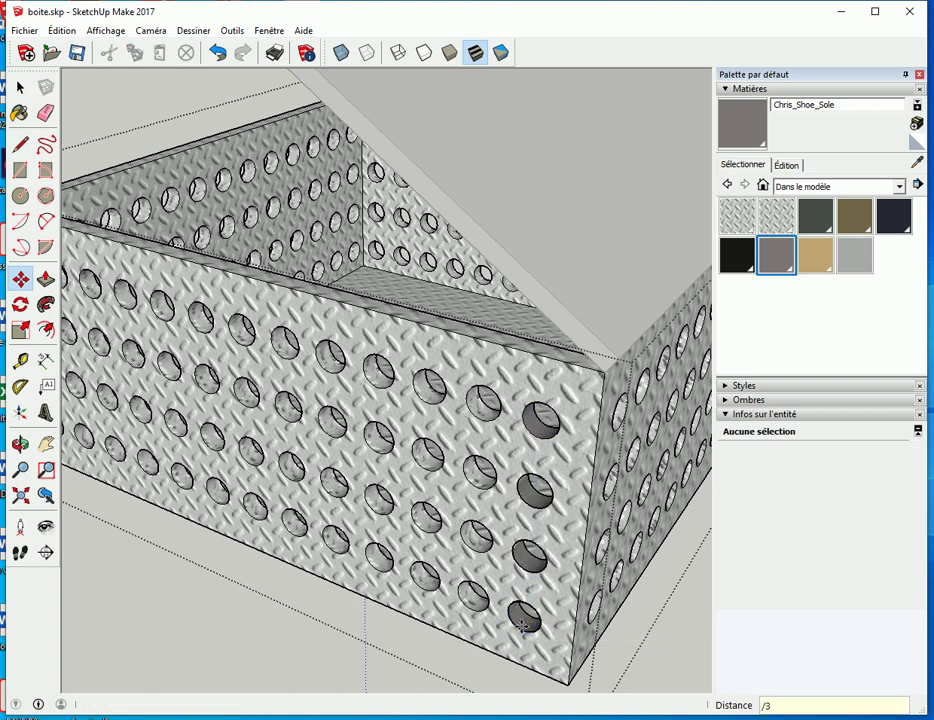
{"action": "mouse_move", "coordinate": [553, 553]}
{"action": "middle_mouse_down"}
{"action": "mouse_move", "coordinate": [467, 517]}
{"action": "mouse_move", "coordinate": [388, 444]}
{"action": "mouse_move", "coordinate": [465, 315]}
{"action": "mouse_move", "coordinate": [518, 275]}
{"action": "mouse_move", "coordinate": [678, 271]}
{"action": "mouse_move", "coordinate": [721, 434]}
{"action": "mouse_move", "coordinate": [590, 438]}
{"action": "mouse_move", "coordinate": [492, 409]}
{"action": "mouse_move", "coordinate": [438, 371]}
{"action": "middle_mouse_up"}
- Zoom in on the right-hand column and undo the earlier hole copies
{"action": "key", "text": "m"}
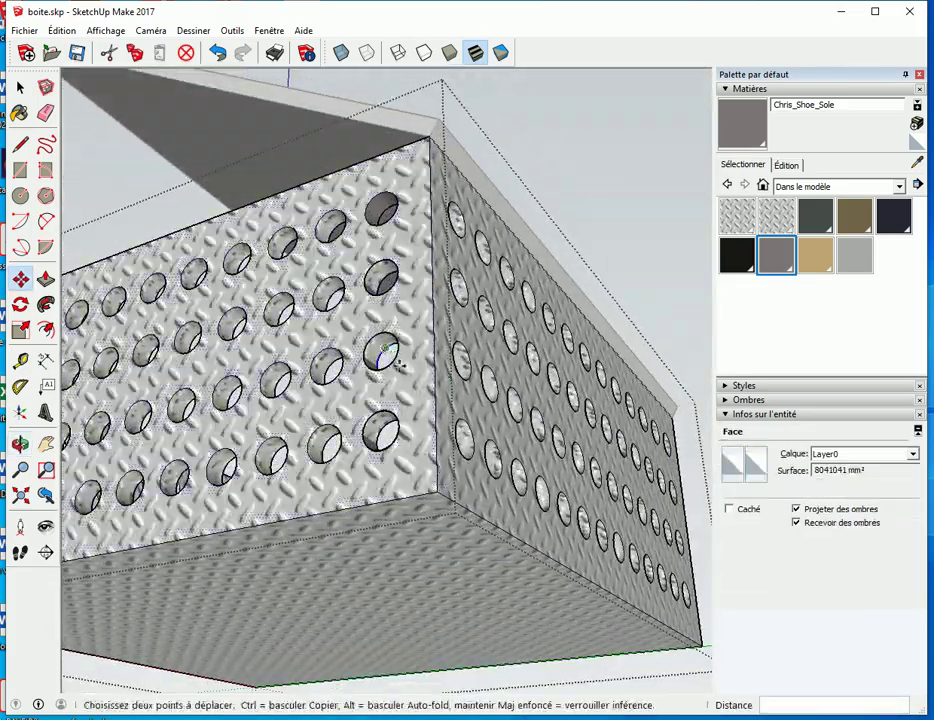
{"action": "scroll", "coordinate": [384, 384], "scroll_direction": "up", "scroll_amount": 3}
{"action": "scroll", "coordinate": [384, 384], "scroll_direction": "up", "scroll_amount": 2}
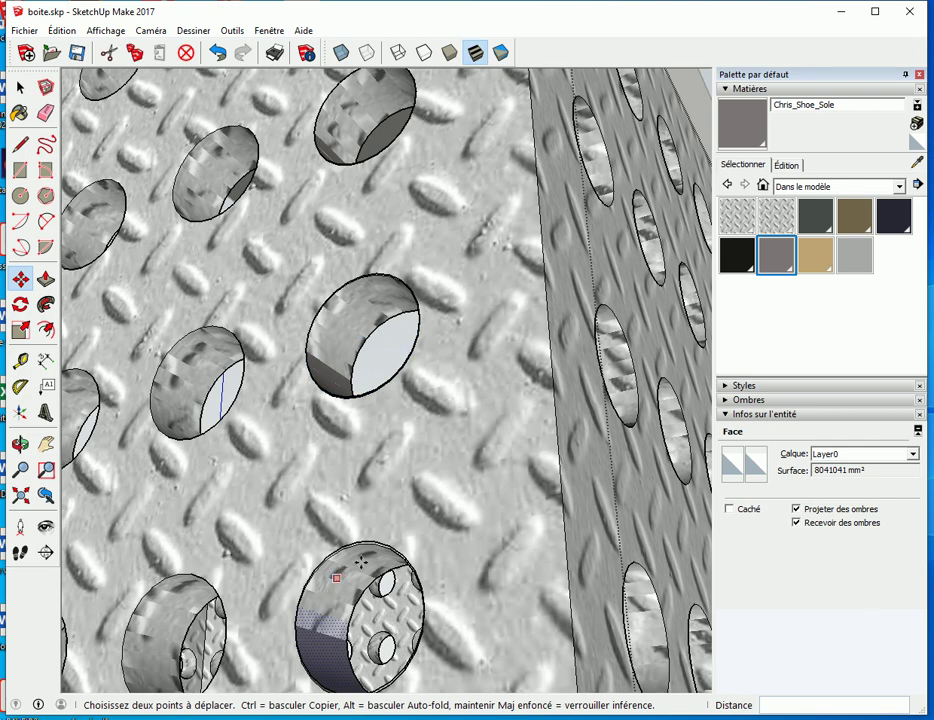
{"action": "scroll", "coordinate": [362, 550], "scroll_direction": "up", "scroll_amount": 2}
{"action": "scroll", "coordinate": [369, 546], "scroll_direction": "up", "scroll_amount": 2}
{"action": "scroll", "coordinate": [377, 546], "scroll_direction": "down", "scroll_amount": 3}
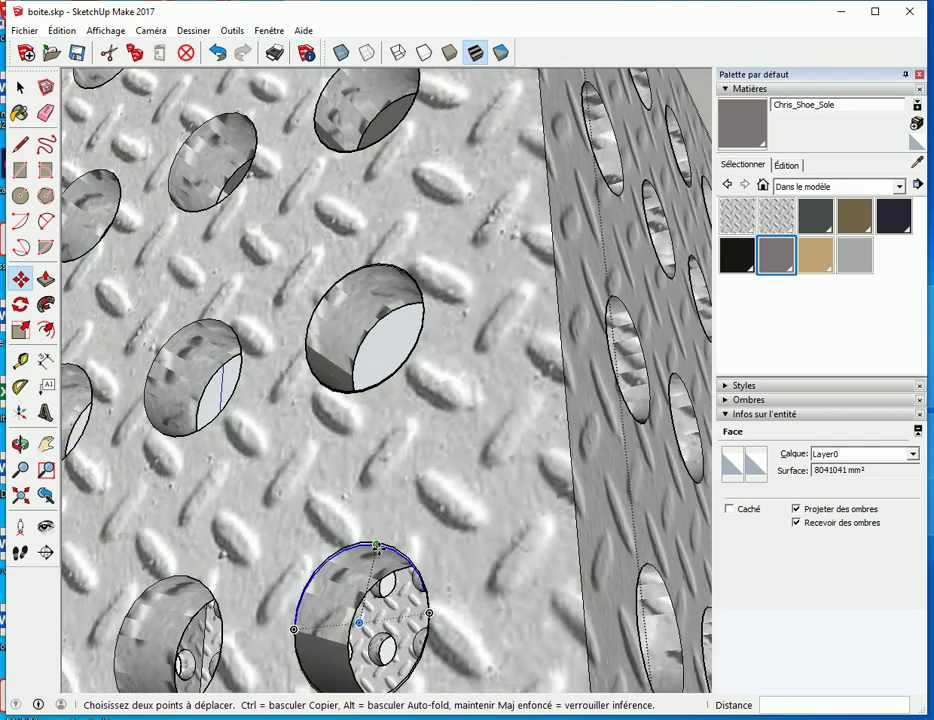
{"action": "scroll", "coordinate": [390, 575], "scroll_direction": "down", "scroll_amount": 3}
{"action": "key", "text": "ctrl+z"}
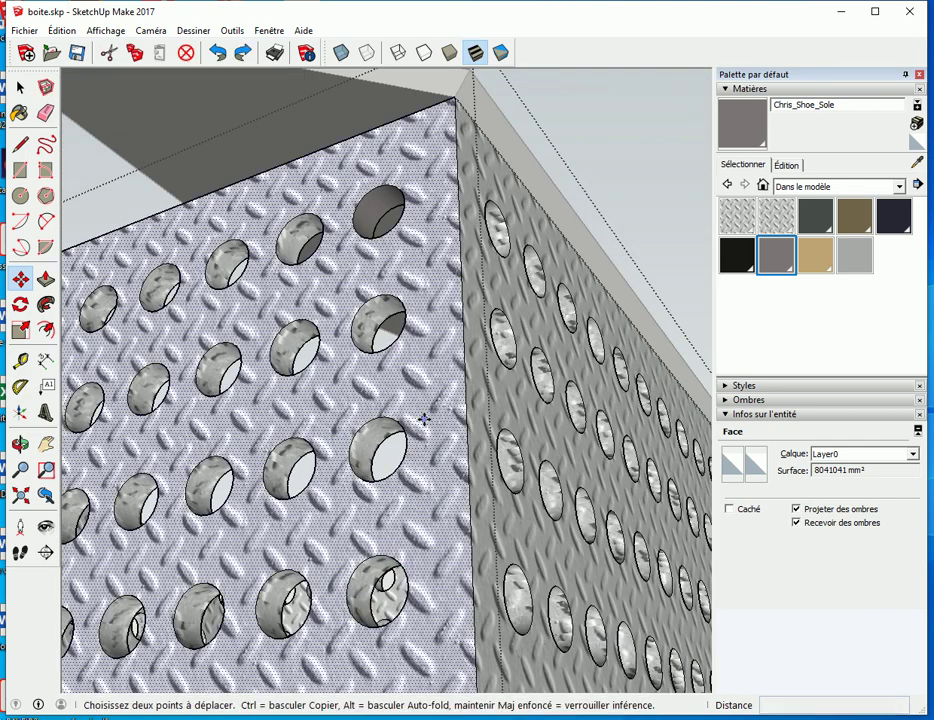
{"action": "key", "text": "space"}
- Ctrl-move-copy the top hole down to the bottom hole and divide it into /3 even copies
{"action": "left_click", "coordinate": [377, 222]}
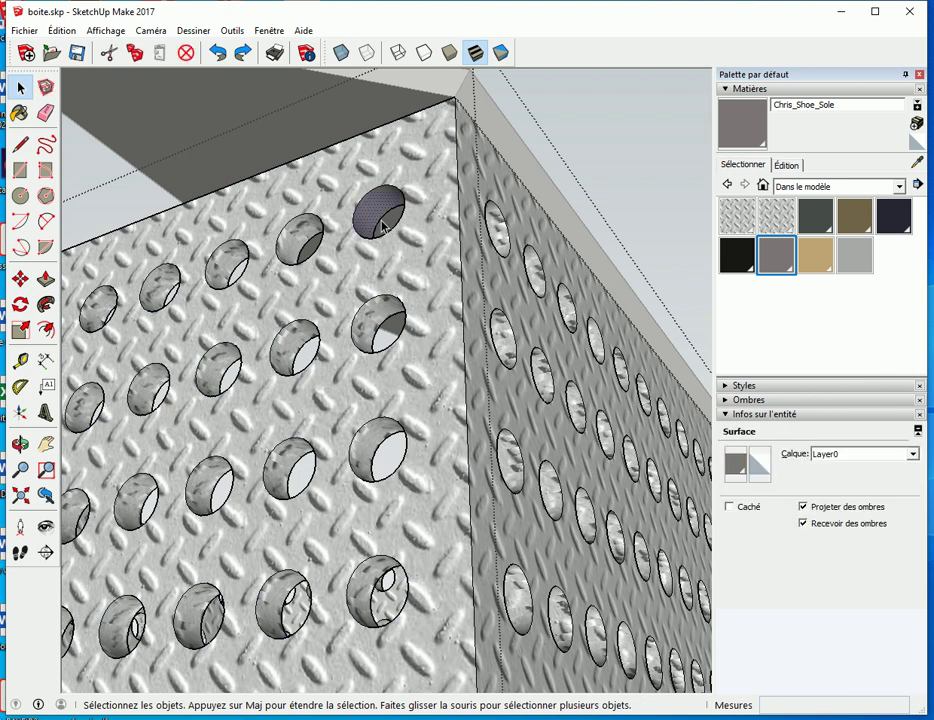
{"action": "key", "text": "m"}
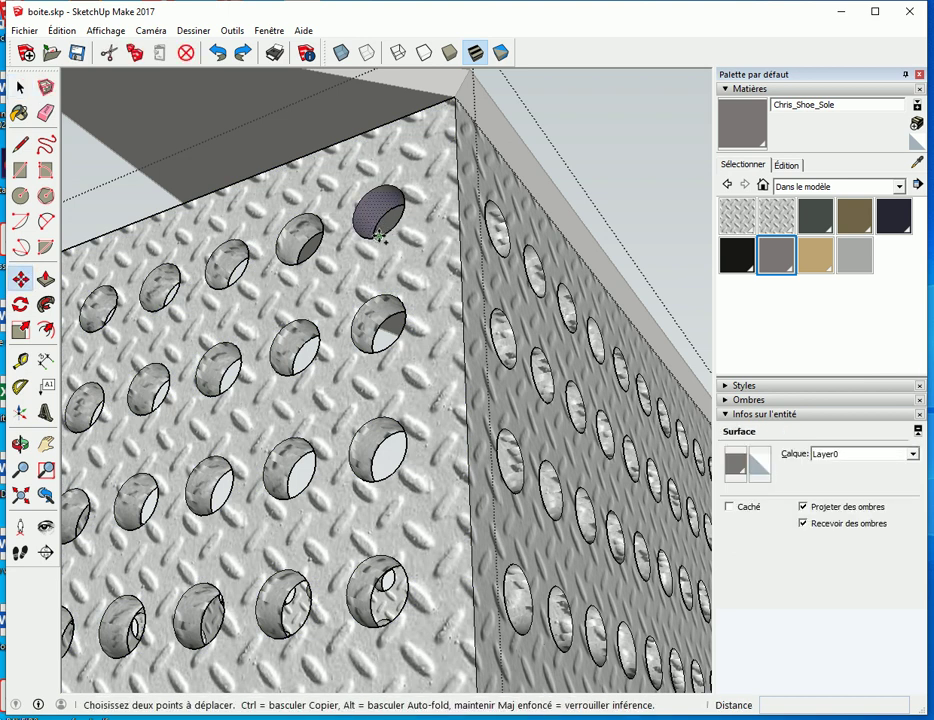
{"action": "key", "text": "ctrl"}
{"action": "left_click", "coordinate": [378, 236]}
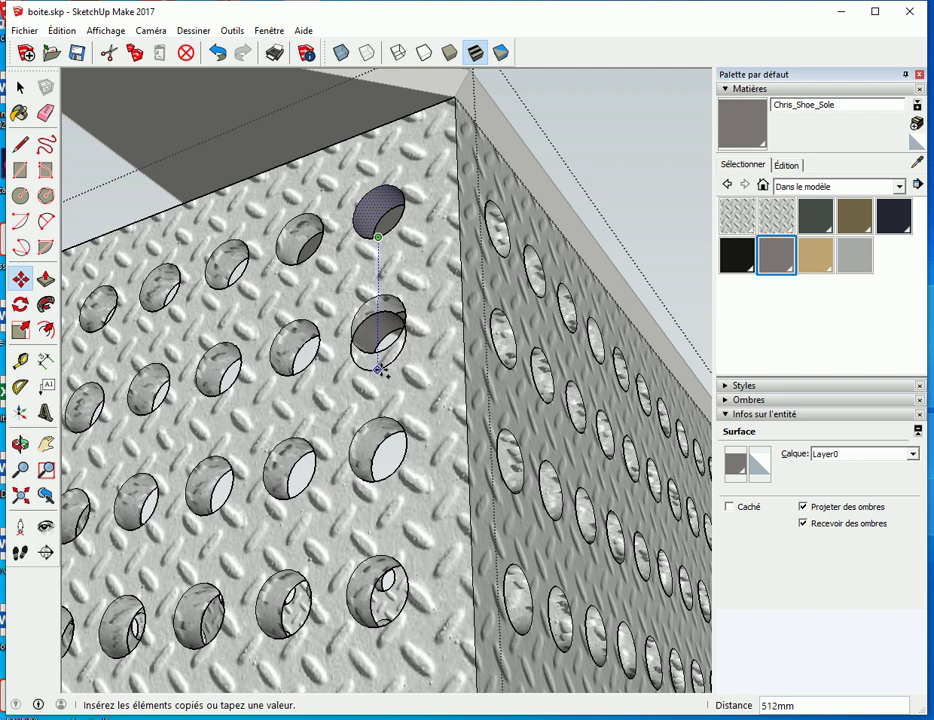
{"action": "scroll", "coordinate": [362, 580], "scroll_direction": "up", "scroll_amount": 1}
{"action": "scroll", "coordinate": [362, 621], "scroll_direction": "up", "scroll_amount": 1}
{"action": "scroll", "coordinate": [380, 625], "scroll_direction": "up", "scroll_amount": 1}
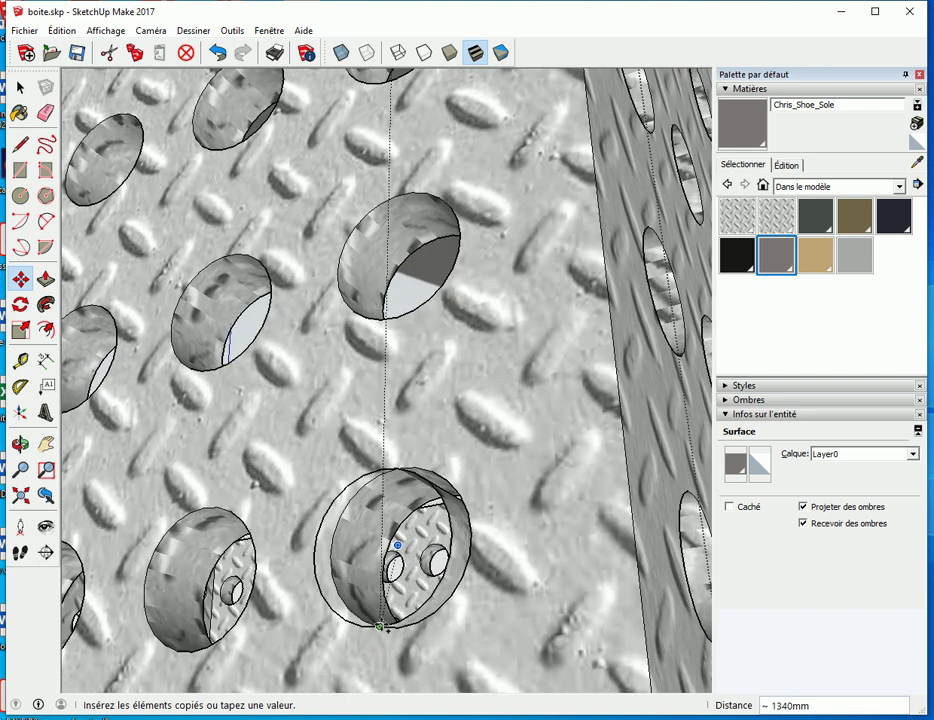
{"action": "scroll", "coordinate": [392, 620], "scroll_direction": "up", "scroll_amount": 1}
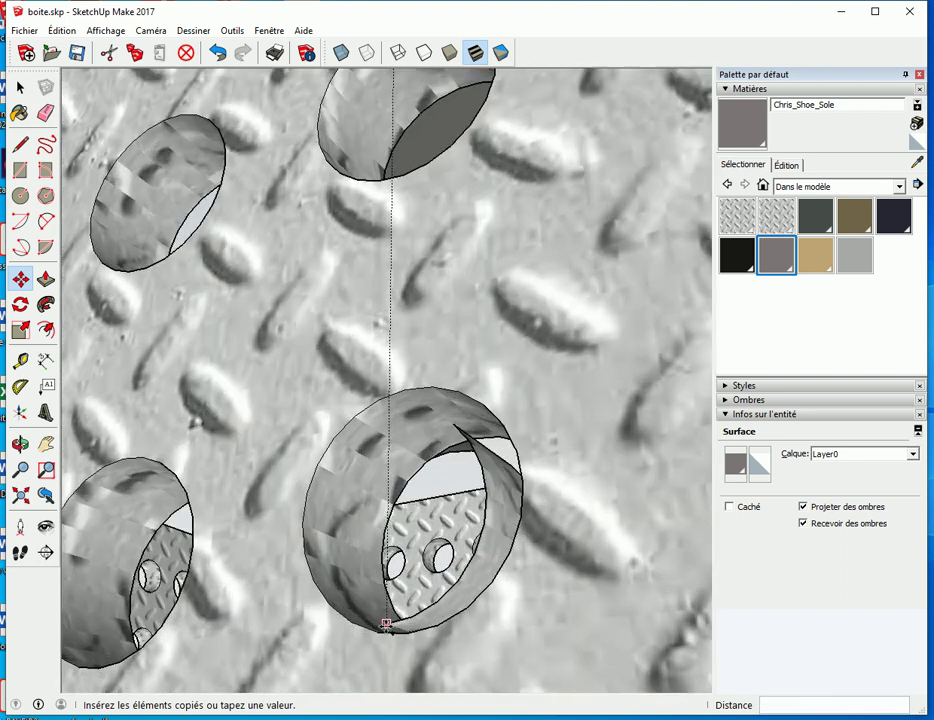
{"action": "scroll", "coordinate": [388, 621], "scroll_direction": "up", "scroll_amount": 1}
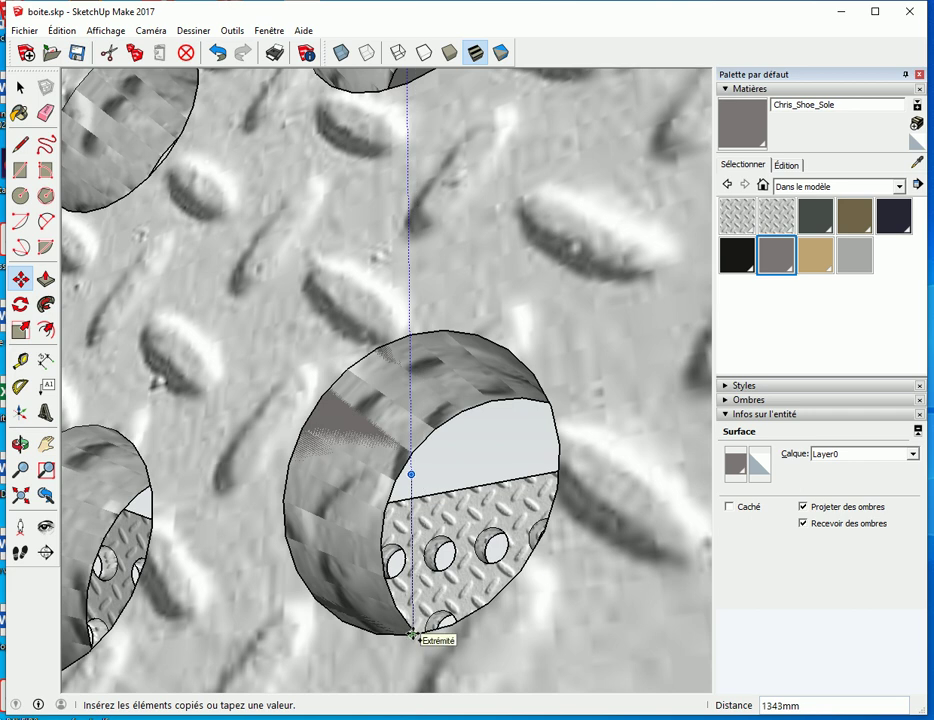
{"action": "left_click", "coordinate": [417, 632]}
{"action": "scroll", "coordinate": [415, 575], "scroll_direction": "down", "scroll_amount": 1}
{"action": "scroll", "coordinate": [413, 562], "scroll_direction": "down", "scroll_amount": 1}
{"action": "scroll", "coordinate": [413, 560], "scroll_direction": "up", "scroll_amount": 1}
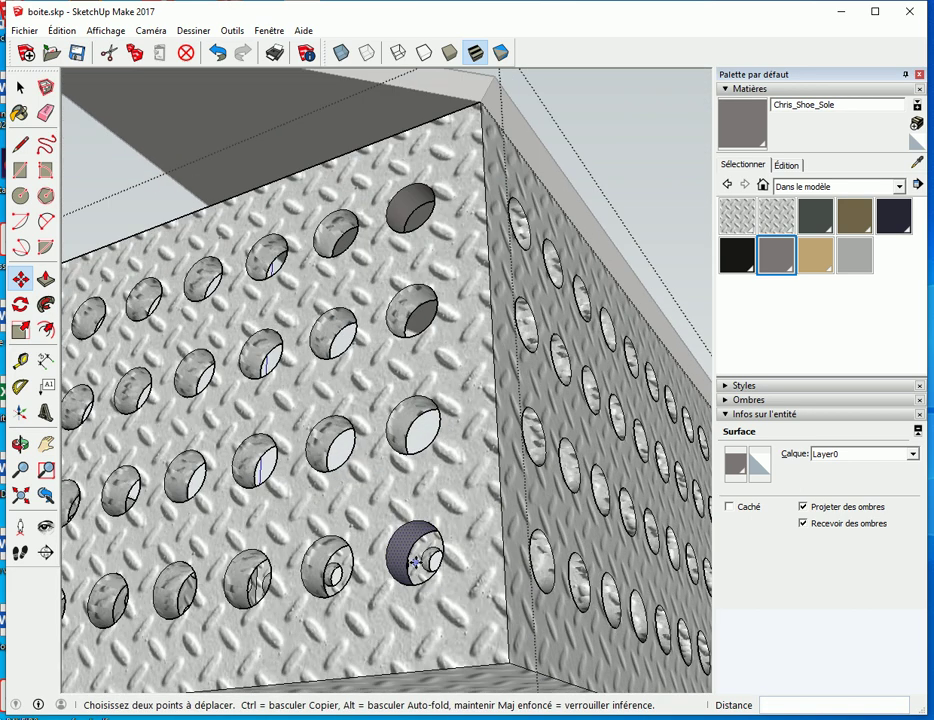
{"action": "type", "text": "/3"}
{"action": "key", "text": "Return"}
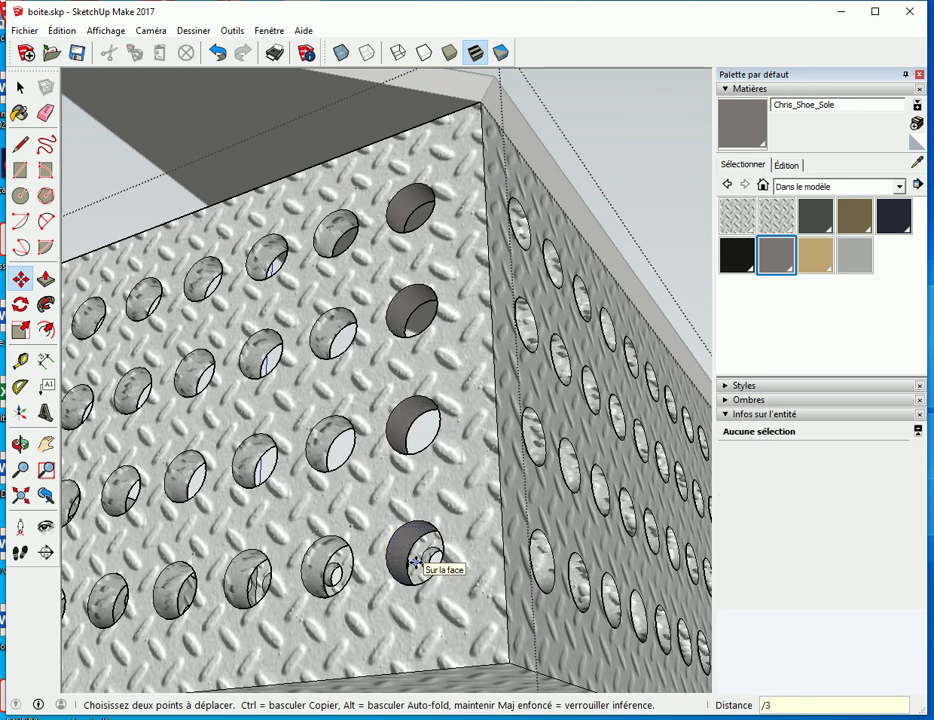
- Select all four hole faces of the right-hand column ready to move
{"action": "key", "text": "space"}
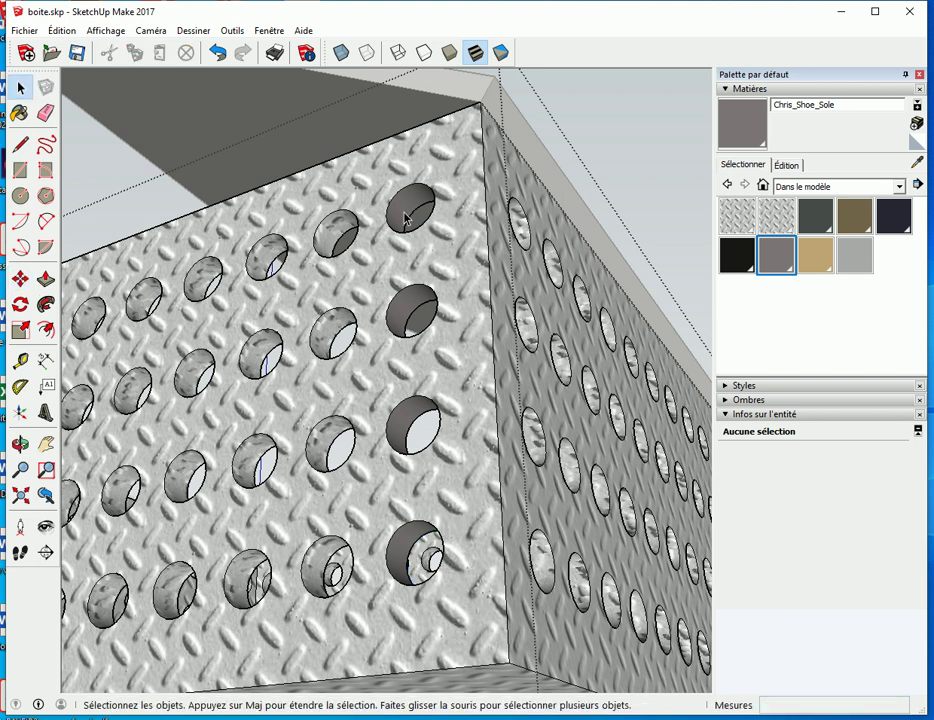
{"action": "left_click", "coordinate": [410, 207]}
{"action": "left_click", "coordinate": [410, 311], "text": "shift"}
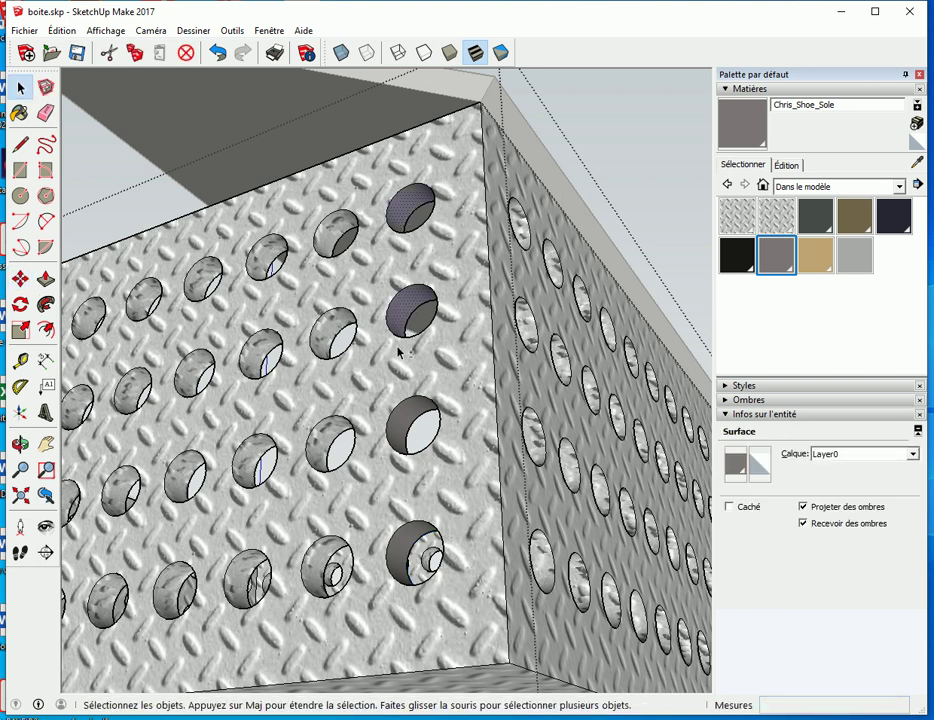
{"action": "left_click", "coordinate": [410, 550], "text": "shift"}
{"action": "key", "text": "m"}
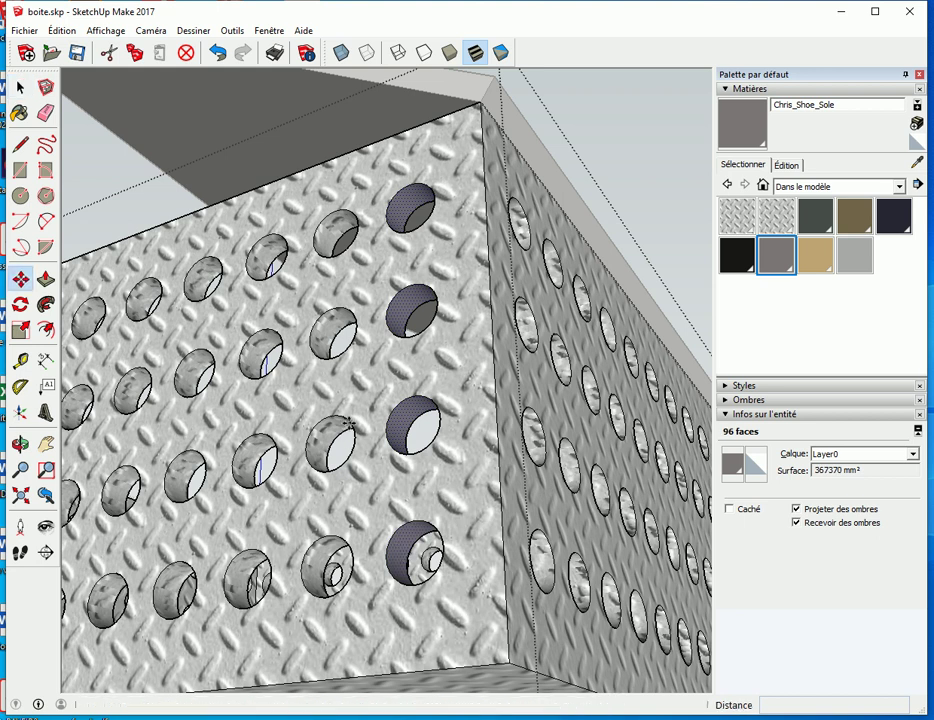
- Ctrl-copy the hole column to the leftmost hole column, spreading it as 12 evenly spaced copies
{"action": "key", "text": "ctrl"}
{"action": "left_click", "coordinate": [388, 215]}
{"action": "mouse_move", "coordinate": [388, 215]}
{"action": "middle_mouse_down"}
{"action": "mouse_move", "coordinate": [543, 408]}
{"action": "mouse_move", "coordinate": [455, 420]}
{"action": "middle_mouse_up"}
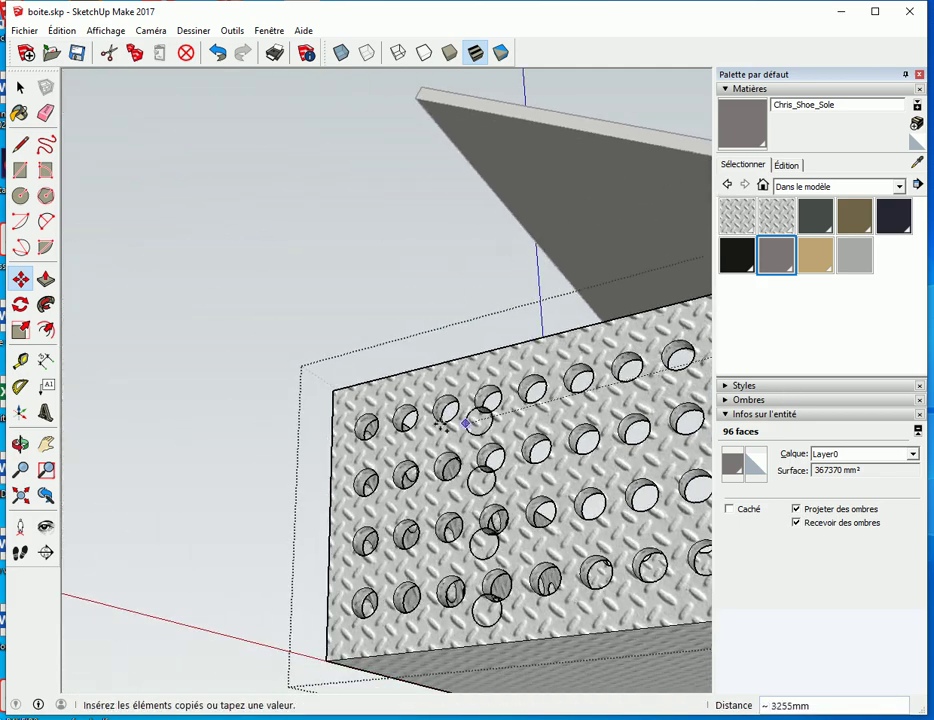
{"action": "scroll", "coordinate": [455, 420], "scroll_direction": "up", "scroll_amount": 3}
{"action": "mouse_move", "coordinate": [404, 355]}
{"action": "middle_mouse_down"}
{"action": "mouse_move", "coordinate": [435, 370]}
{"action": "mouse_move", "coordinate": [277, 302]}
{"action": "middle_mouse_up"}
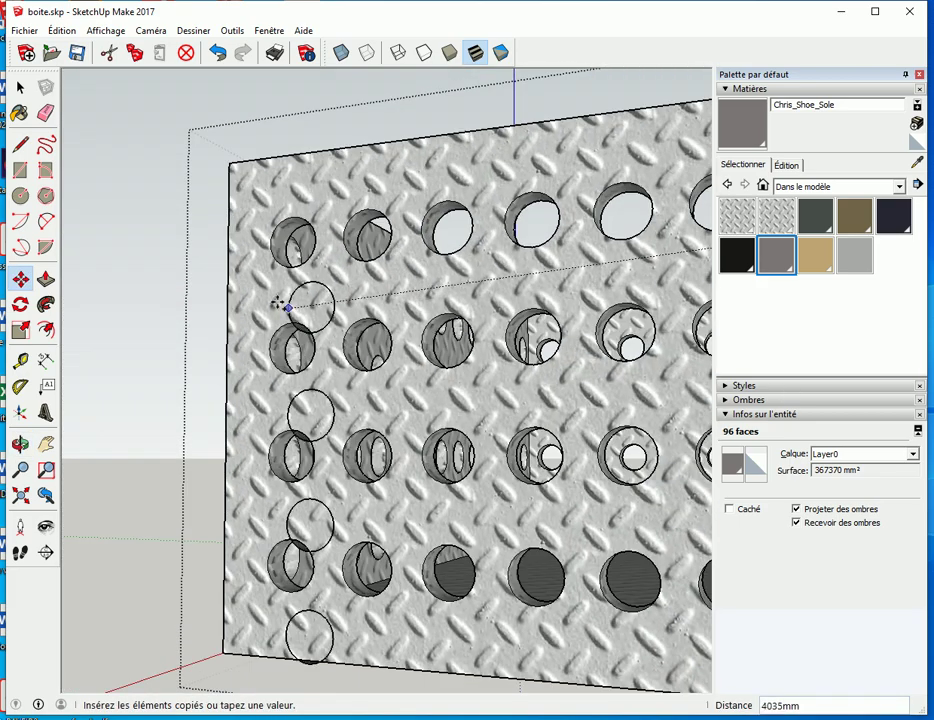
{"action": "scroll", "coordinate": [271, 313], "scroll_direction": "up", "scroll_amount": 2}
{"action": "scroll", "coordinate": [267, 236], "scroll_direction": "up", "scroll_amount": 3}
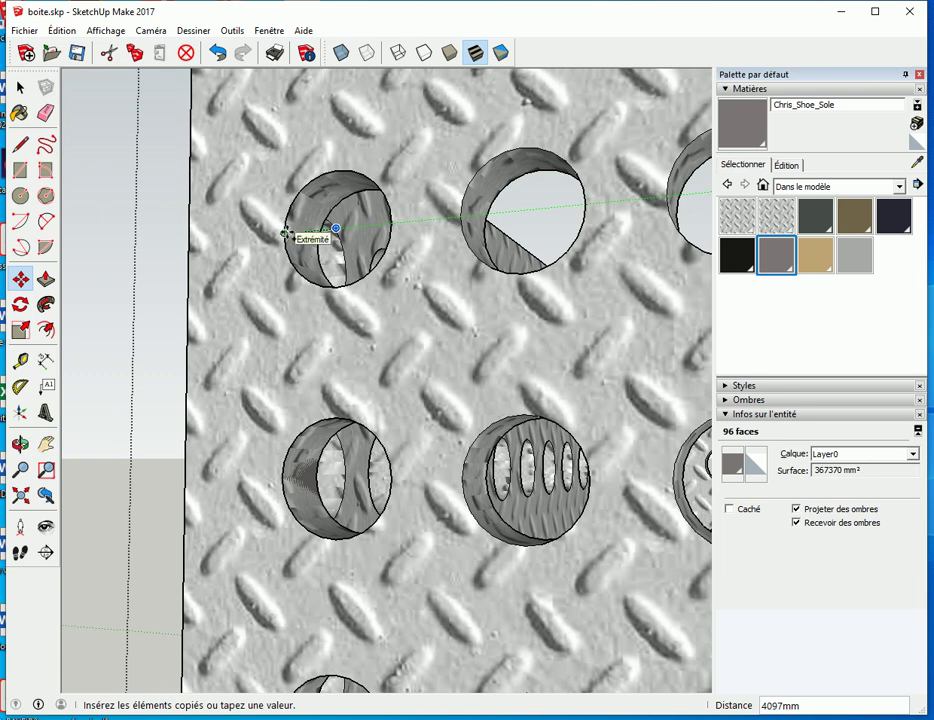
{"action": "left_click", "coordinate": [285, 234]}
{"action": "scroll", "coordinate": [422, 366], "scroll_direction": "down", "scroll_amount": 2}
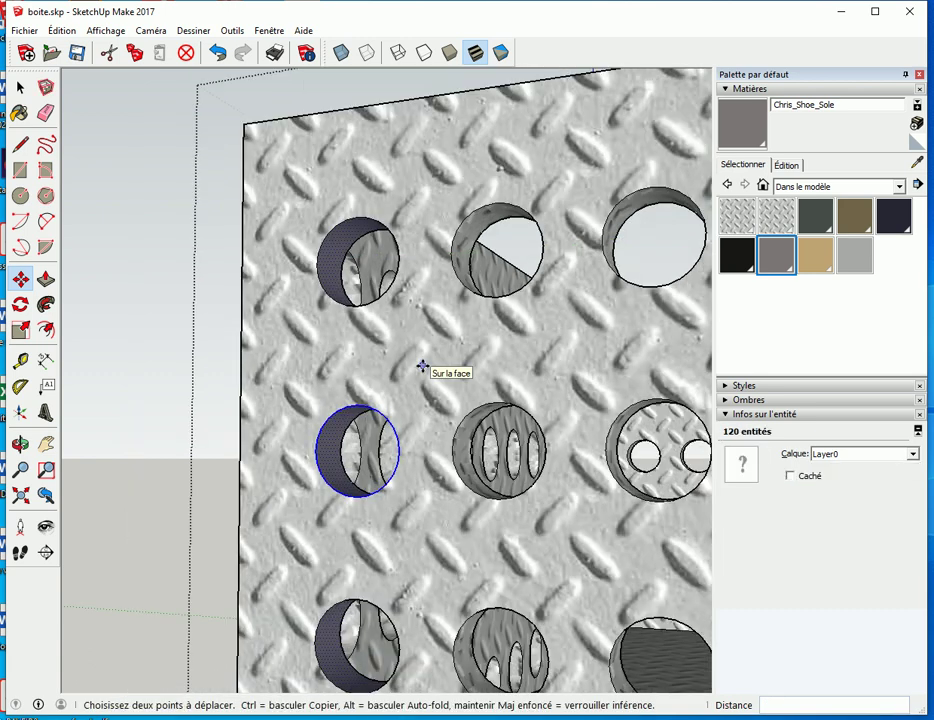
{"action": "scroll", "coordinate": [422, 367], "scroll_direction": "down", "scroll_amount": 1}
{"action": "scroll", "coordinate": [422, 368], "scroll_direction": "down", "scroll_amount": 1}
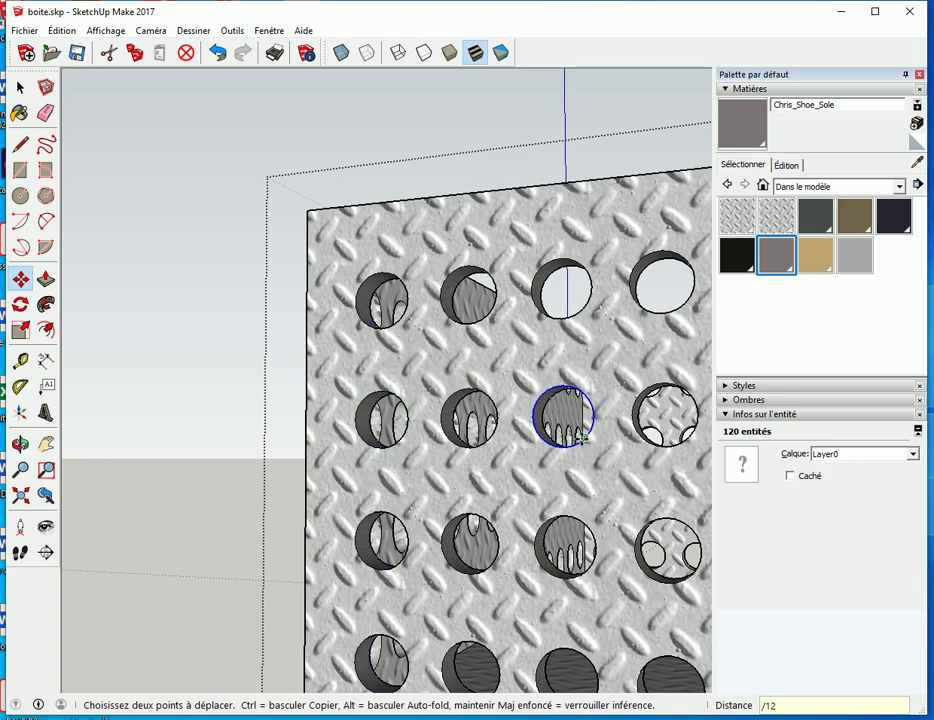
{"action": "mouse_move", "coordinate": [583, 437]}
{"action": "middle_mouse_down"}
{"action": "mouse_move", "coordinate": [417, 375]}
{"action": "mouse_move", "coordinate": [386, 486]}
{"action": "middle_mouse_up"}
{"action": "scroll", "coordinate": [420, 500], "scroll_direction": "down", "scroll_amount": 2}
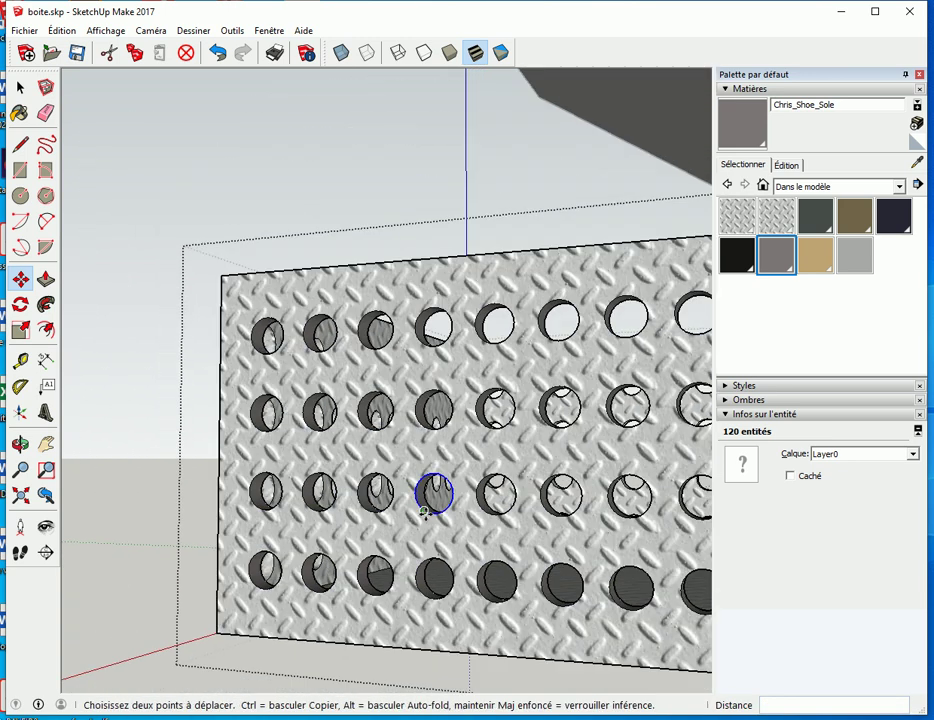
- Deselect the copied holes and orbit to inspect the box's top edge and interior
{"action": "key", "text": "space"}
{"action": "left_click", "coordinate": [215, 532]}
{"action": "mouse_move", "coordinate": [417, 486]}
{"action": "middle_mouse_down"}
{"action": "mouse_move", "coordinate": [458, 565]}
{"action": "mouse_move", "coordinate": [539, 565]}
{"action": "middle_mouse_up"}
{"action": "mouse_move", "coordinate": [484, 505]}
{"action": "left_mouse_down"}
{"action": "mouse_move", "coordinate": [406, 476]}
{"action": "mouse_move", "coordinate": [375, 503]}
{"action": "left_mouse_up"}
- Zoom out and orbit around the whole box, with its diamond-plate lid hinged open
{"action": "key", "text": "space"}
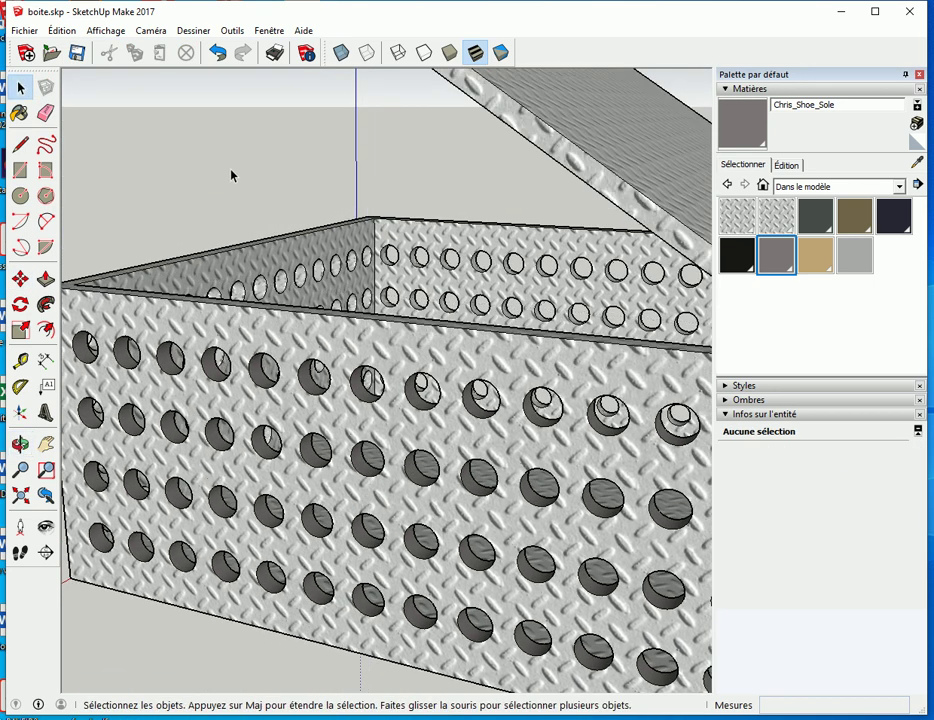
{"action": "scroll", "coordinate": [300, 270], "scroll_direction": "down", "scroll_amount": 3}
{"action": "scroll", "coordinate": [370, 367], "scroll_direction": "down", "scroll_amount": 3}
{"action": "scroll", "coordinate": [370, 367], "scroll_direction": "down", "scroll_amount": 2}
{"action": "mouse_move", "coordinate": [372, 368]}
{"action": "middle_mouse_down"}
{"action": "mouse_move", "coordinate": [358, 383]}
{"action": "mouse_move", "coordinate": [354, 431]}
{"action": "mouse_move", "coordinate": [475, 415]}
{"action": "mouse_move", "coordinate": [392, 442]}
{"action": "middle_mouse_up"}
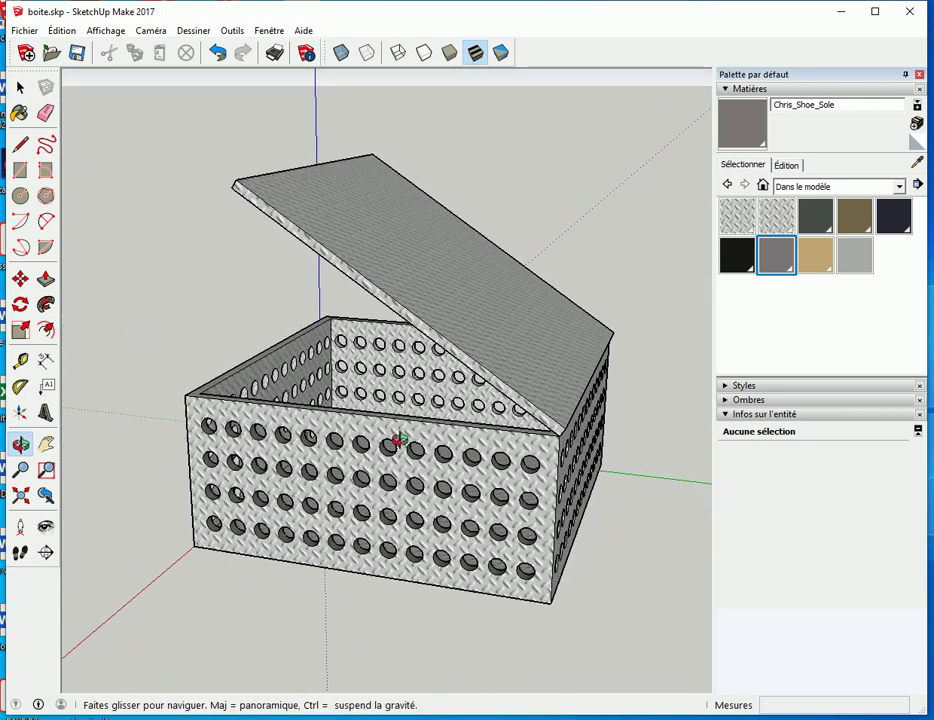